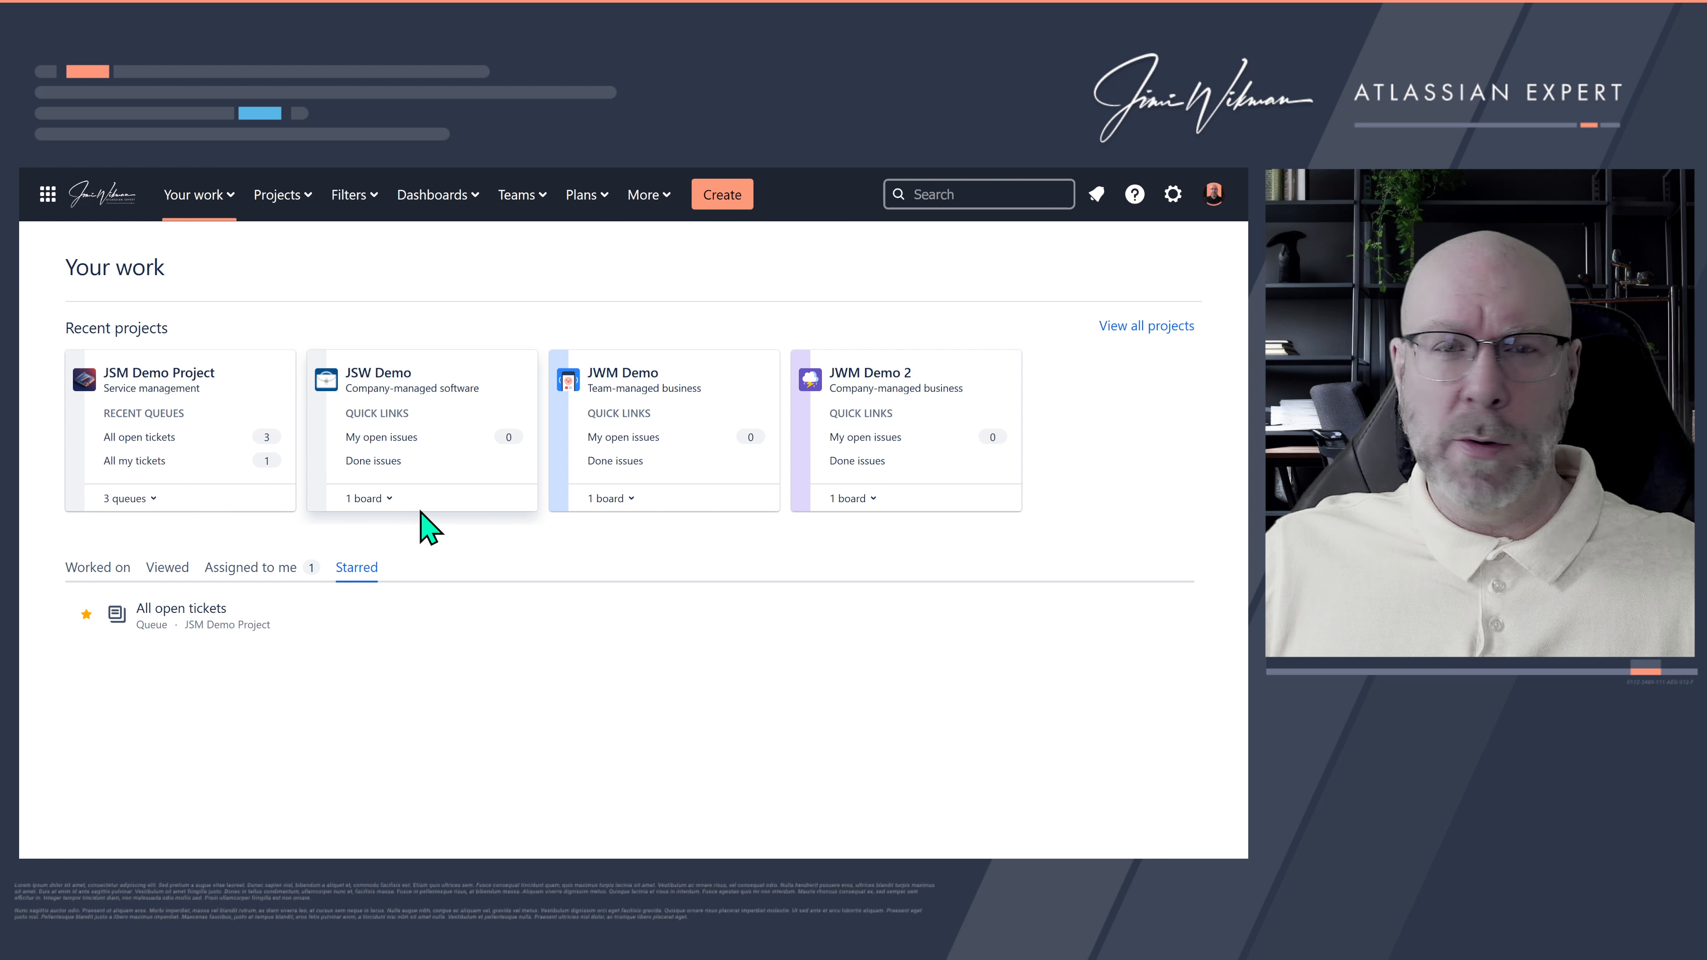
Step: Open Assets and view the User Assets object schema
{"action": "left_click", "coordinate": [650, 205]}
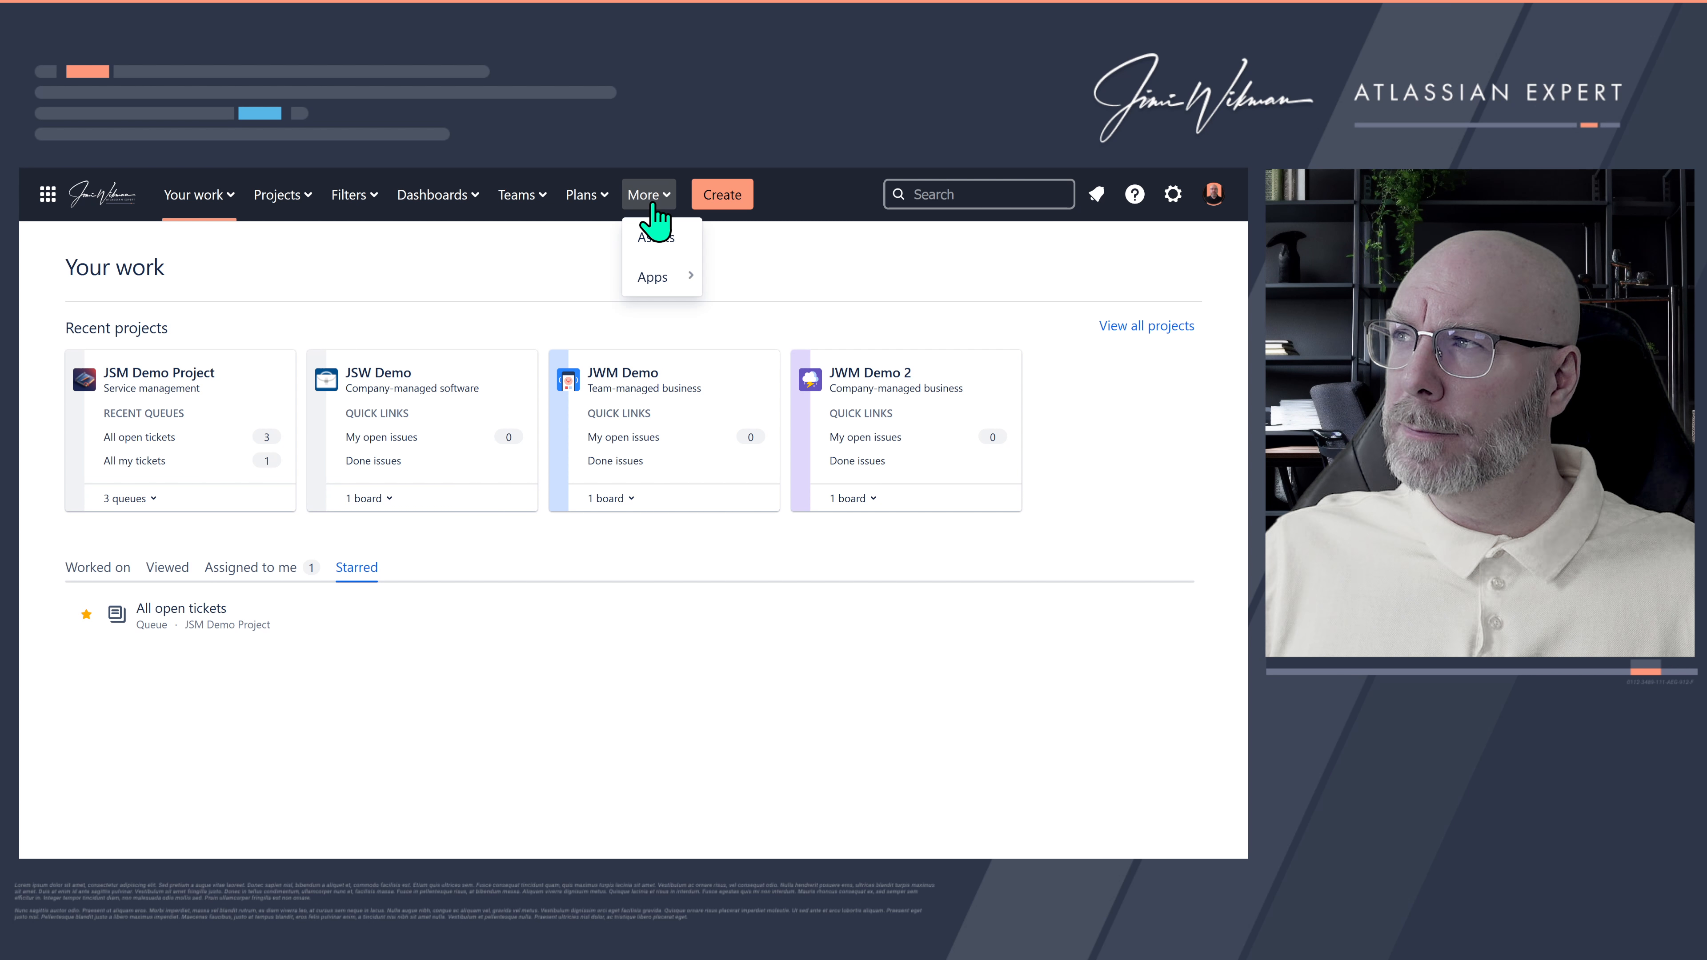
{"action": "left_click", "coordinate": [653, 239]}
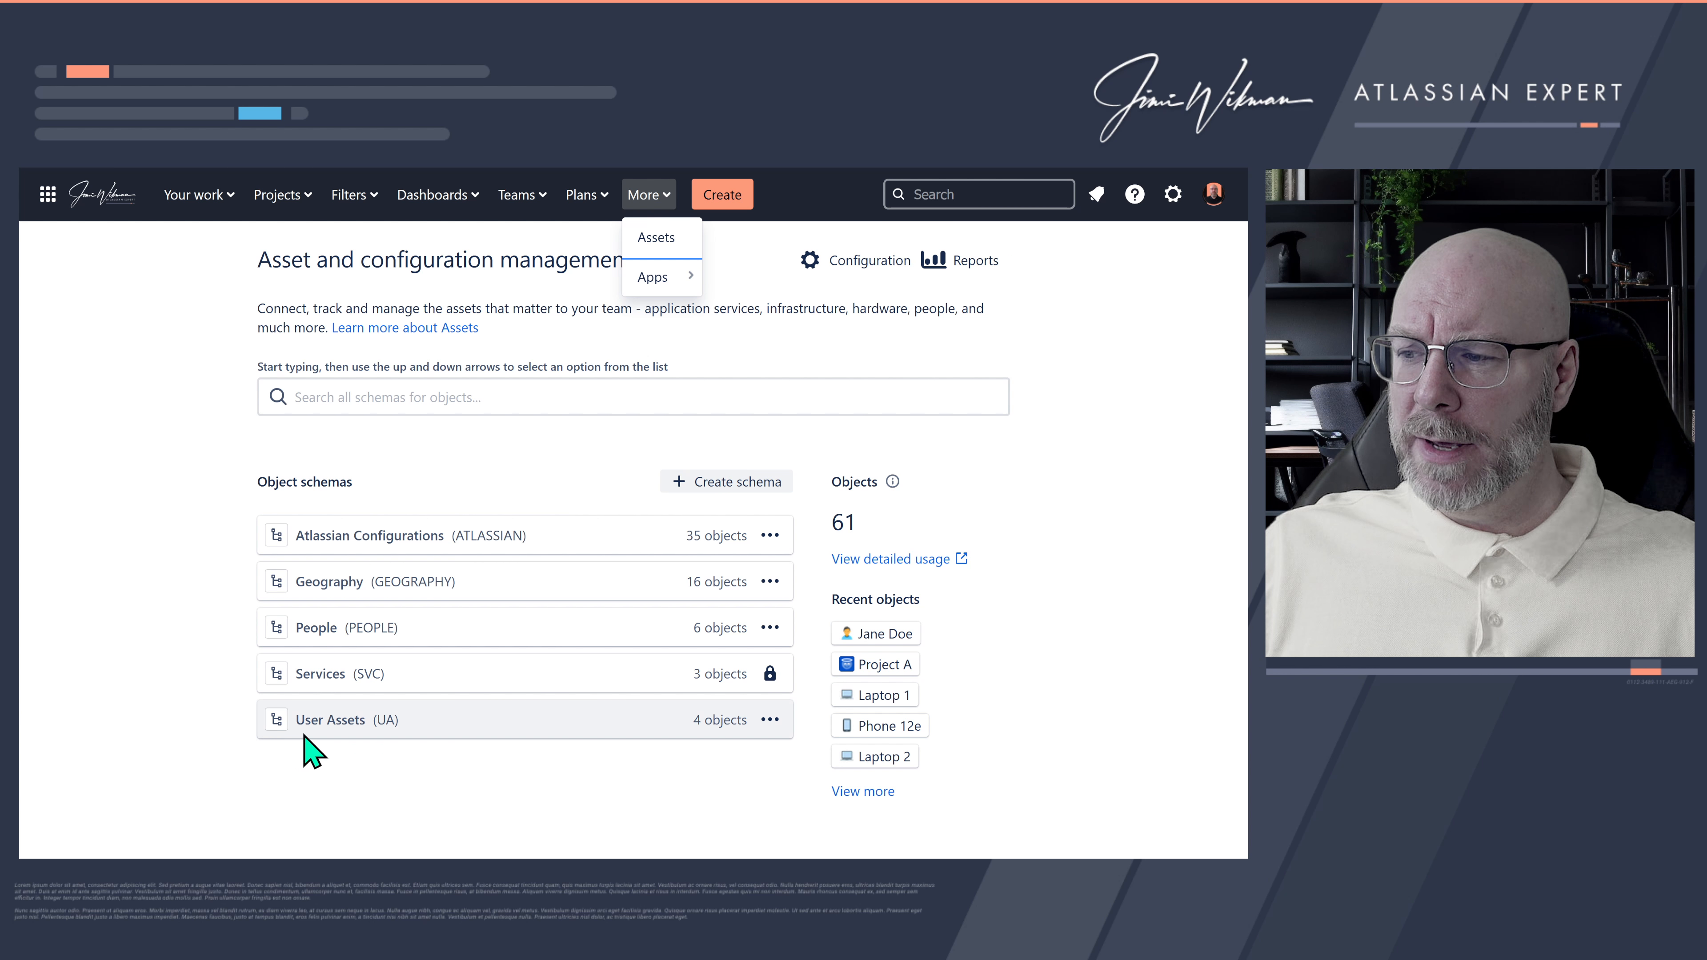
{"action": "left_click", "coordinate": [326, 721]}
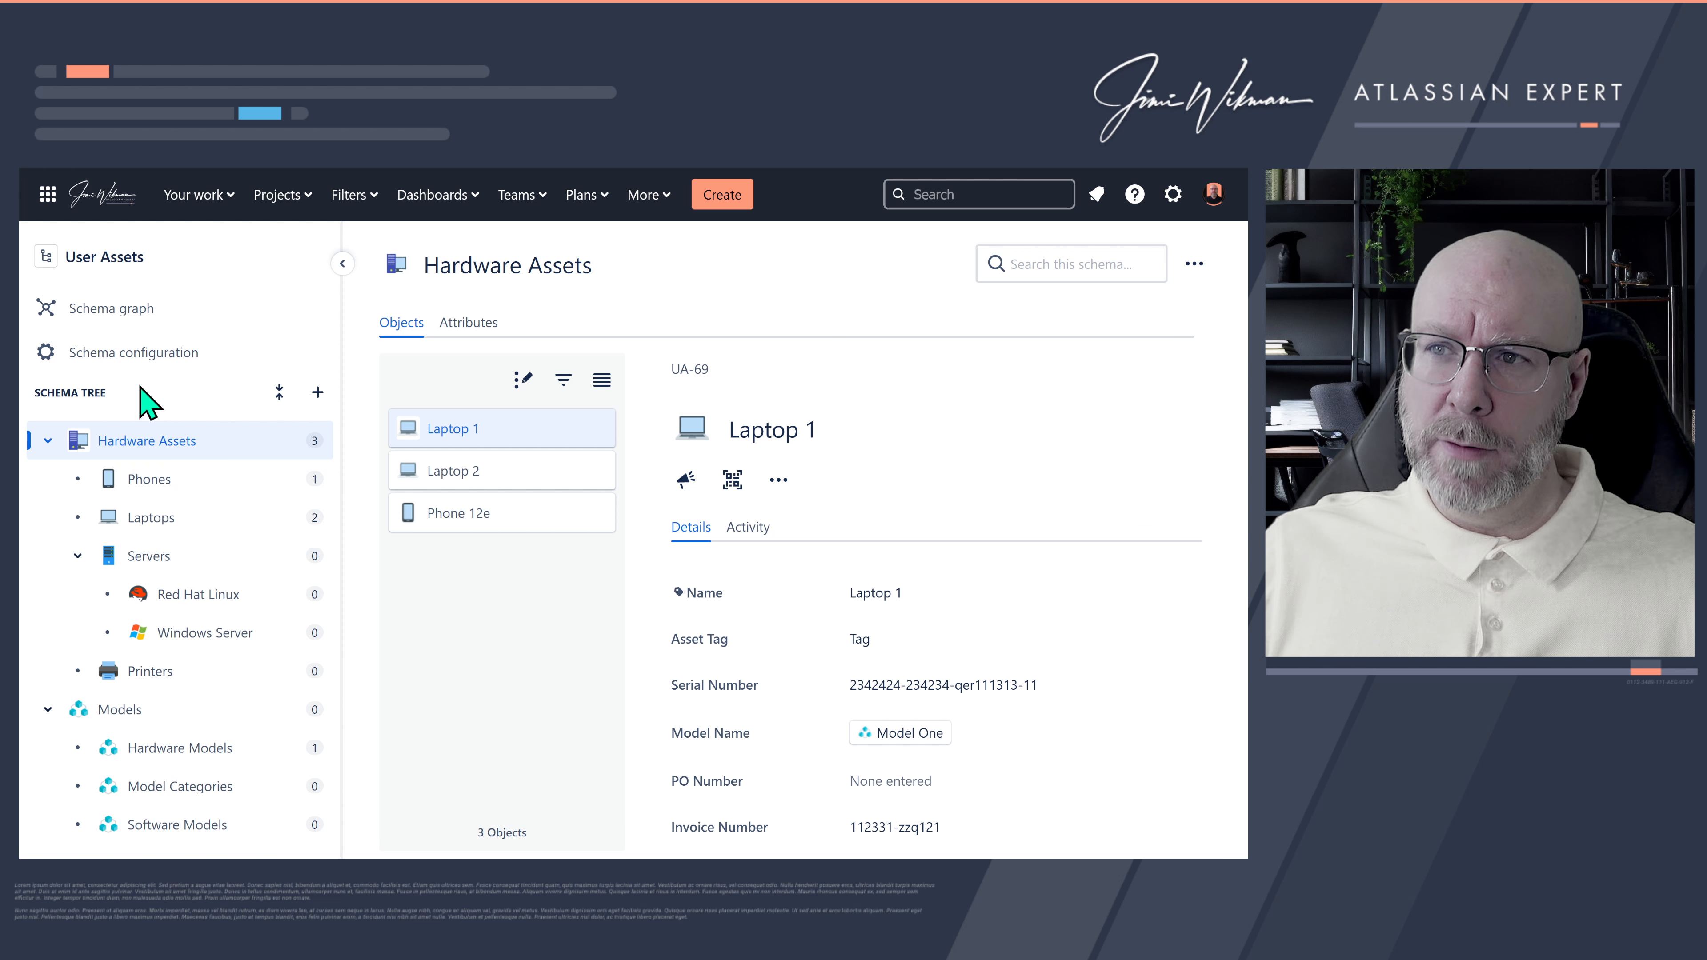
Step: Return to the object schema list and view the IT Asset Management template for new schemas, leaving without creating one
{"action": "key", "text": "alt+Left"}
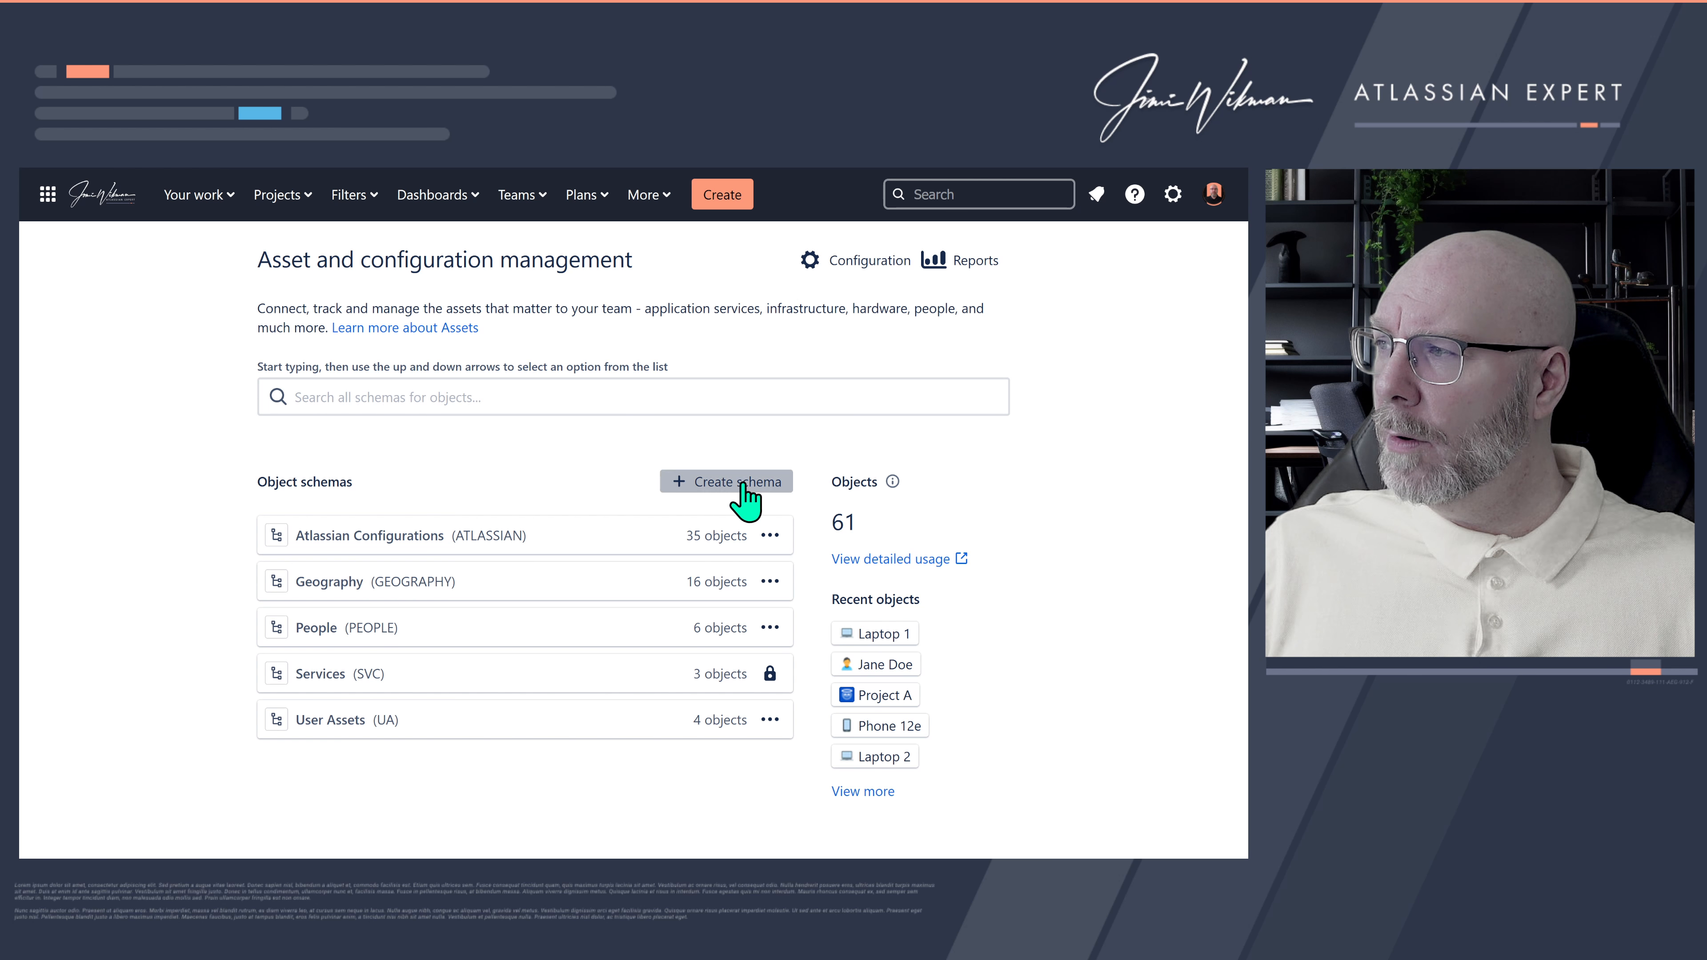
{"action": "left_click", "coordinate": [743, 483]}
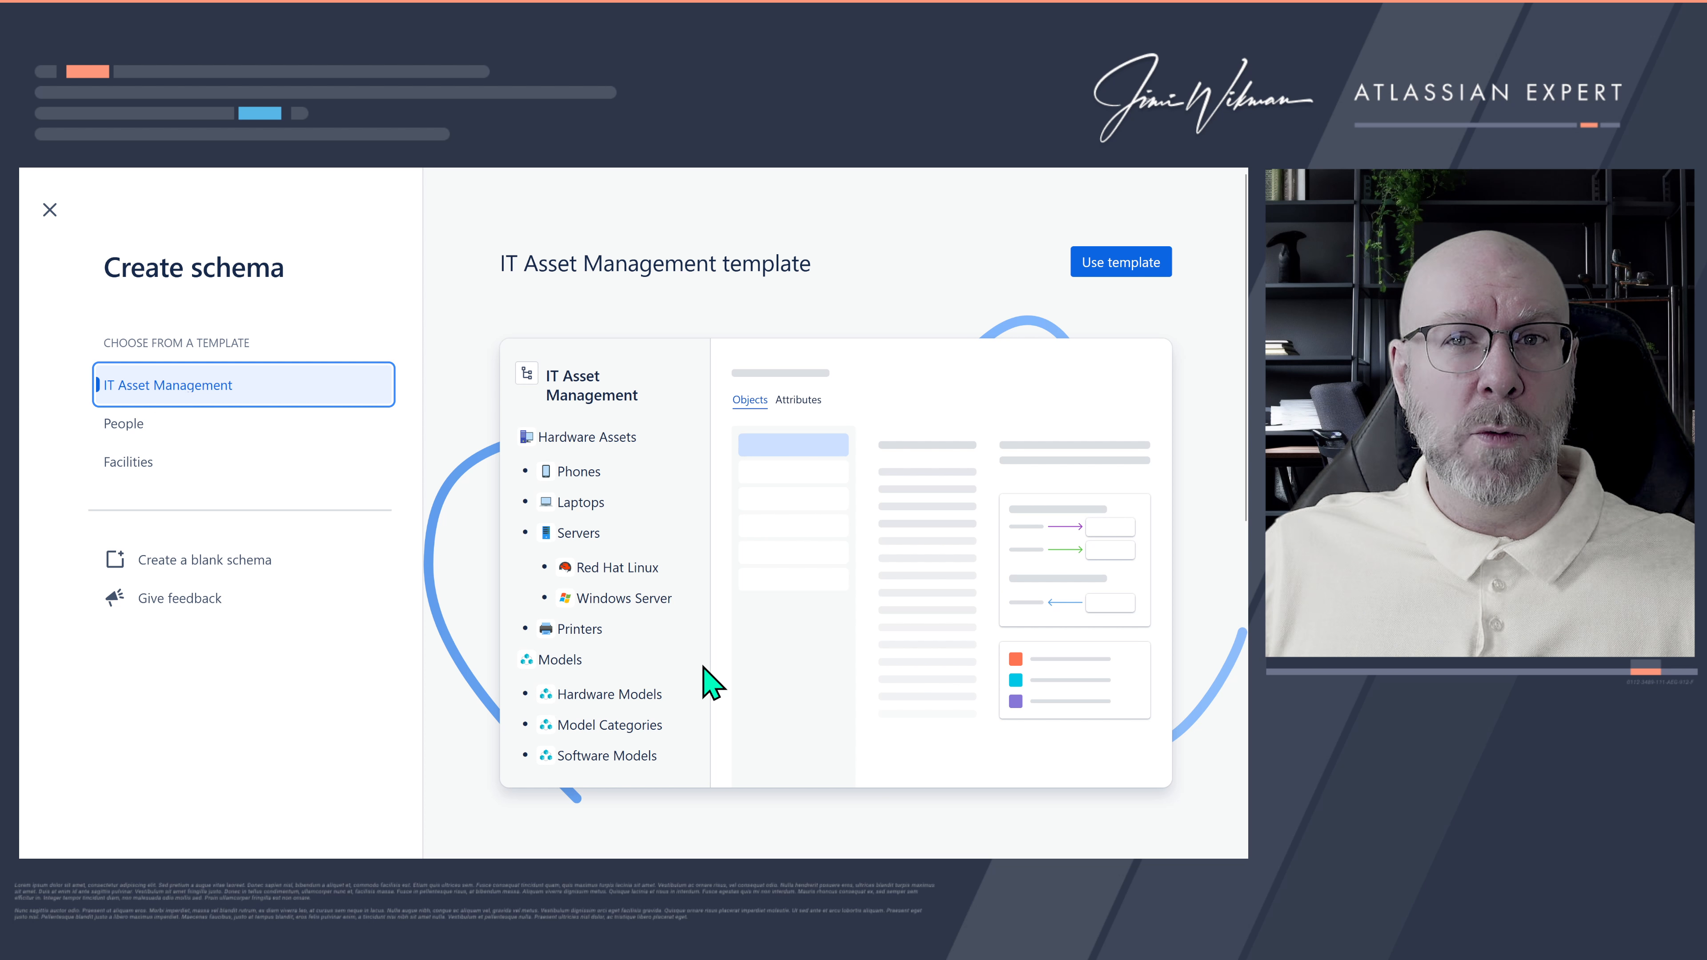
{"action": "left_click", "coordinate": [50, 210]}
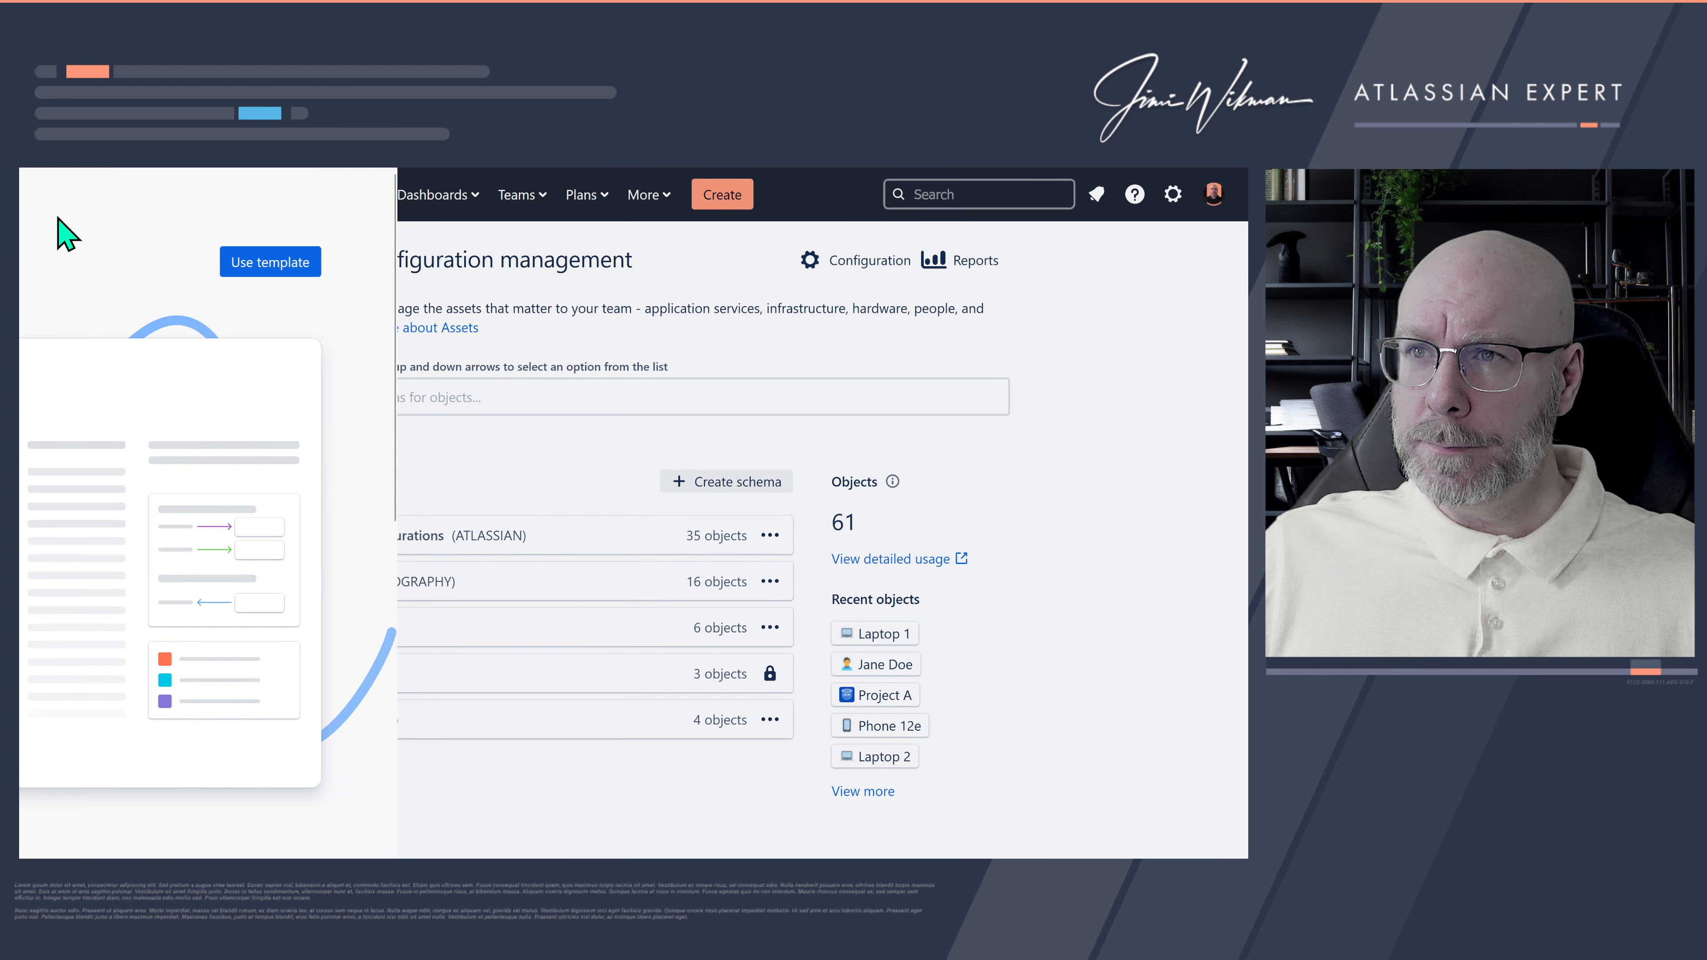
Step: Open the Laptops object type in the User Assets schema and review the details of Laptop 1 and Laptop 2
{"action": "left_click", "coordinate": [347, 730]}
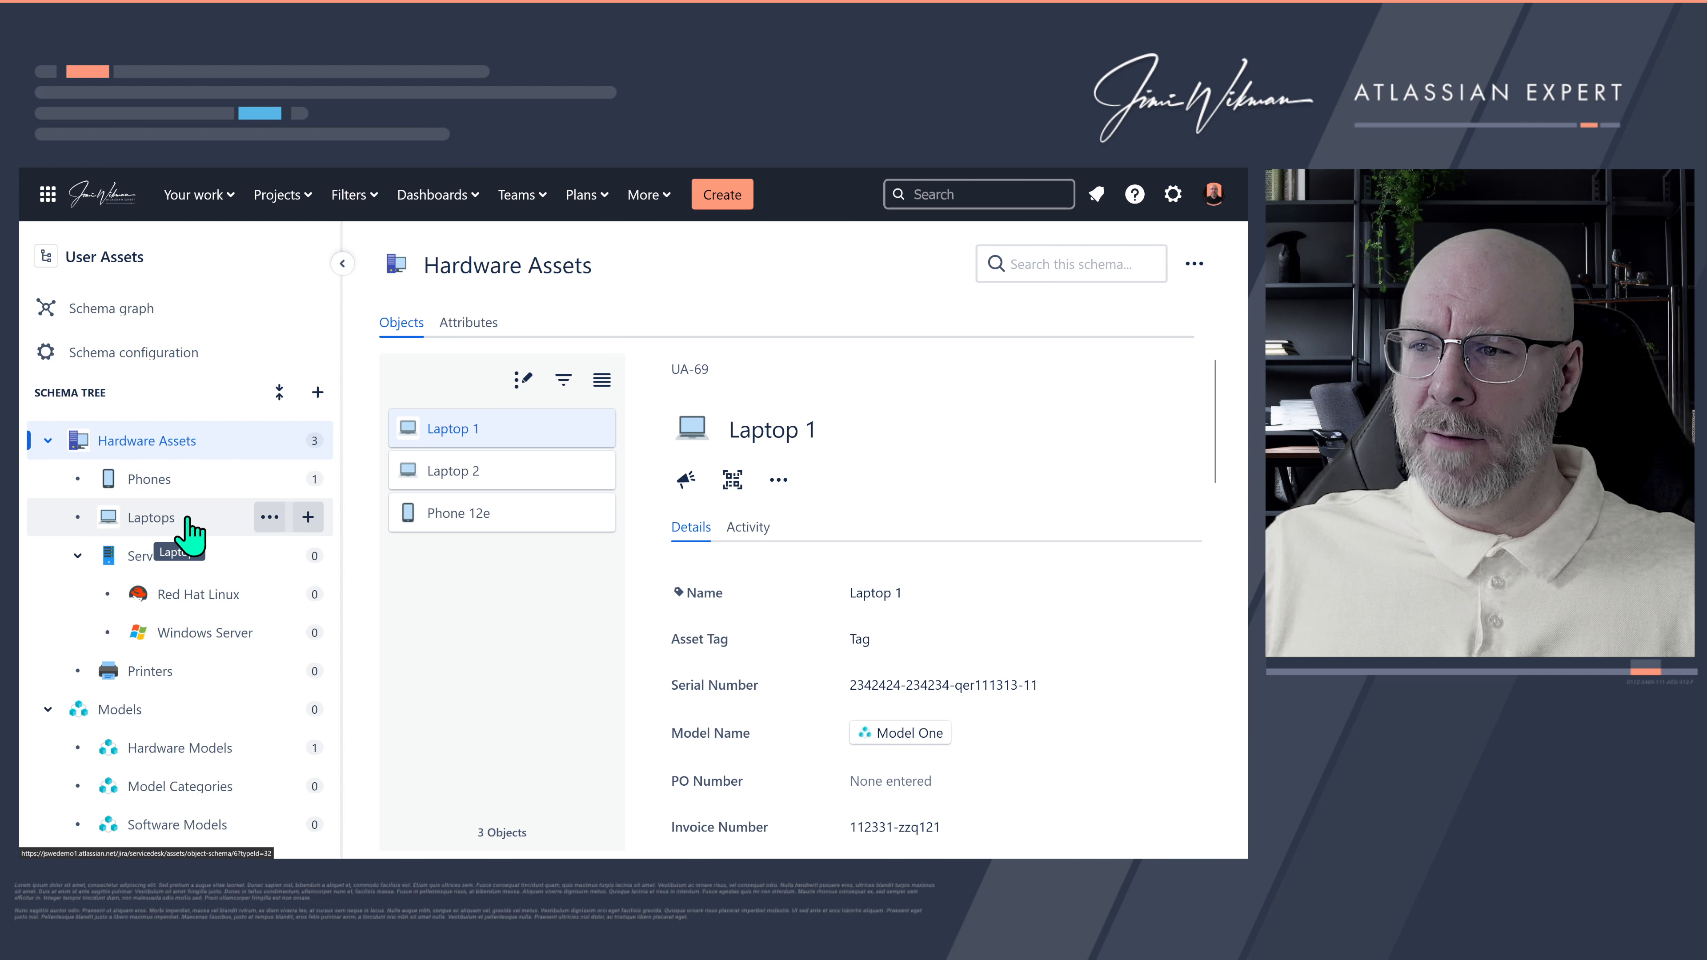
{"action": "left_click", "coordinate": [172, 517]}
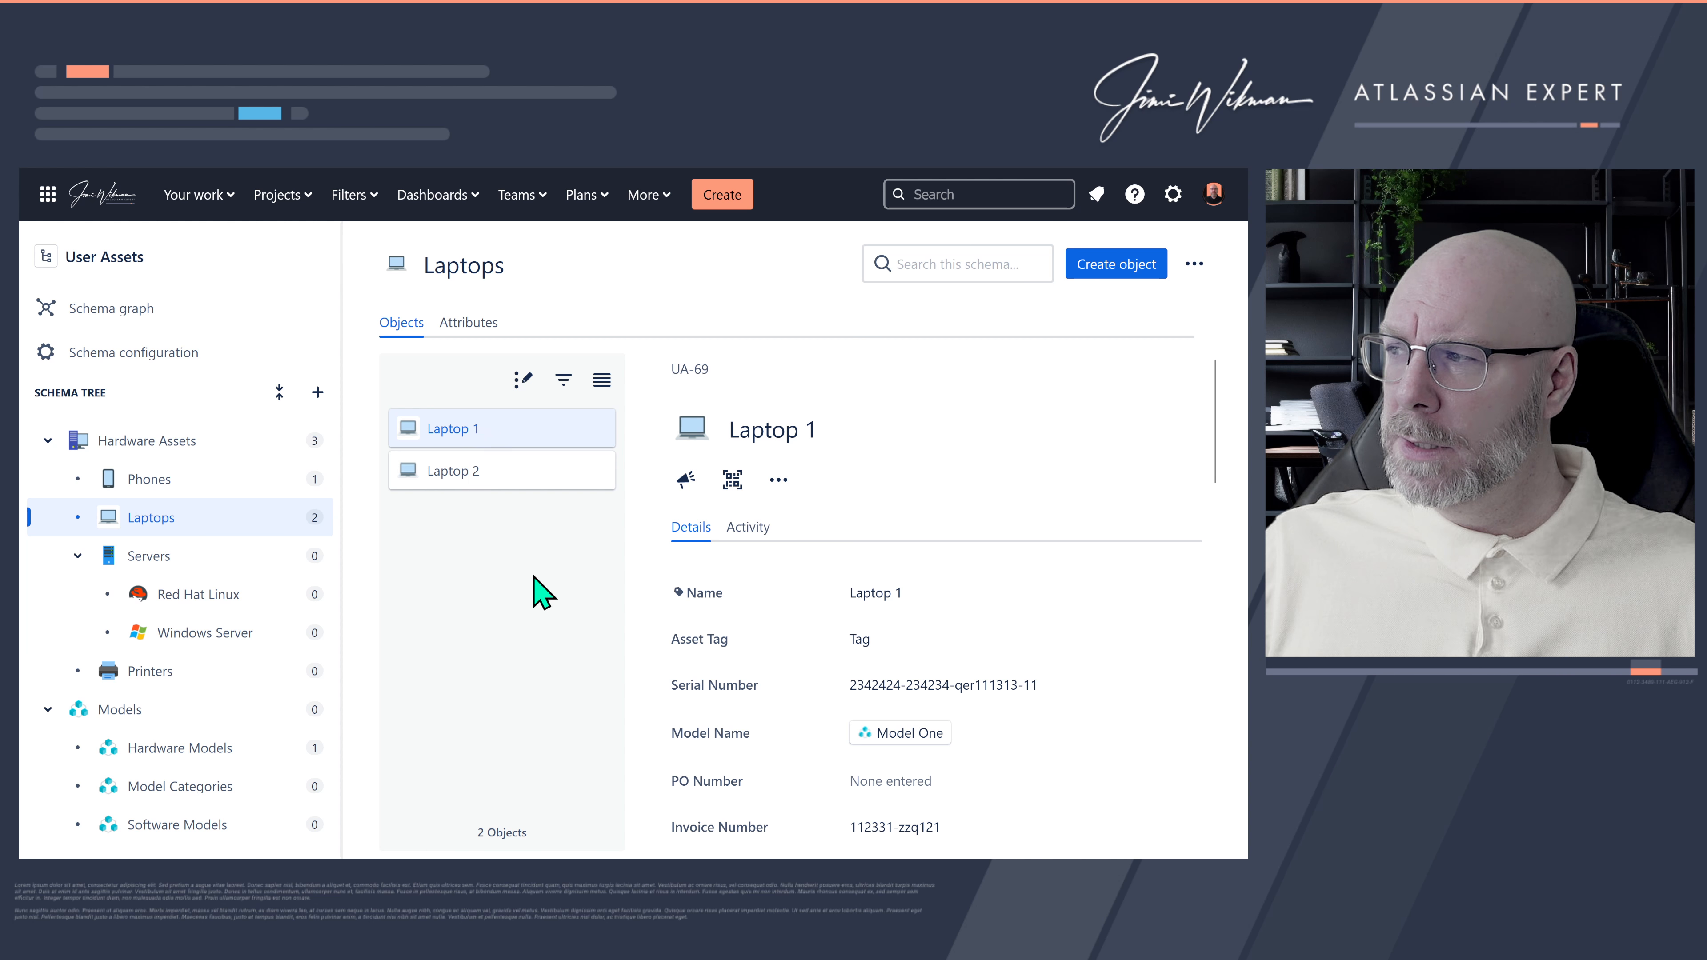
{"action": "scroll", "coordinate": [719, 575], "scroll_direction": "down", "scroll_amount": 10}
{"action": "scroll", "coordinate": [726, 572], "scroll_direction": "up", "scroll_amount": 3}
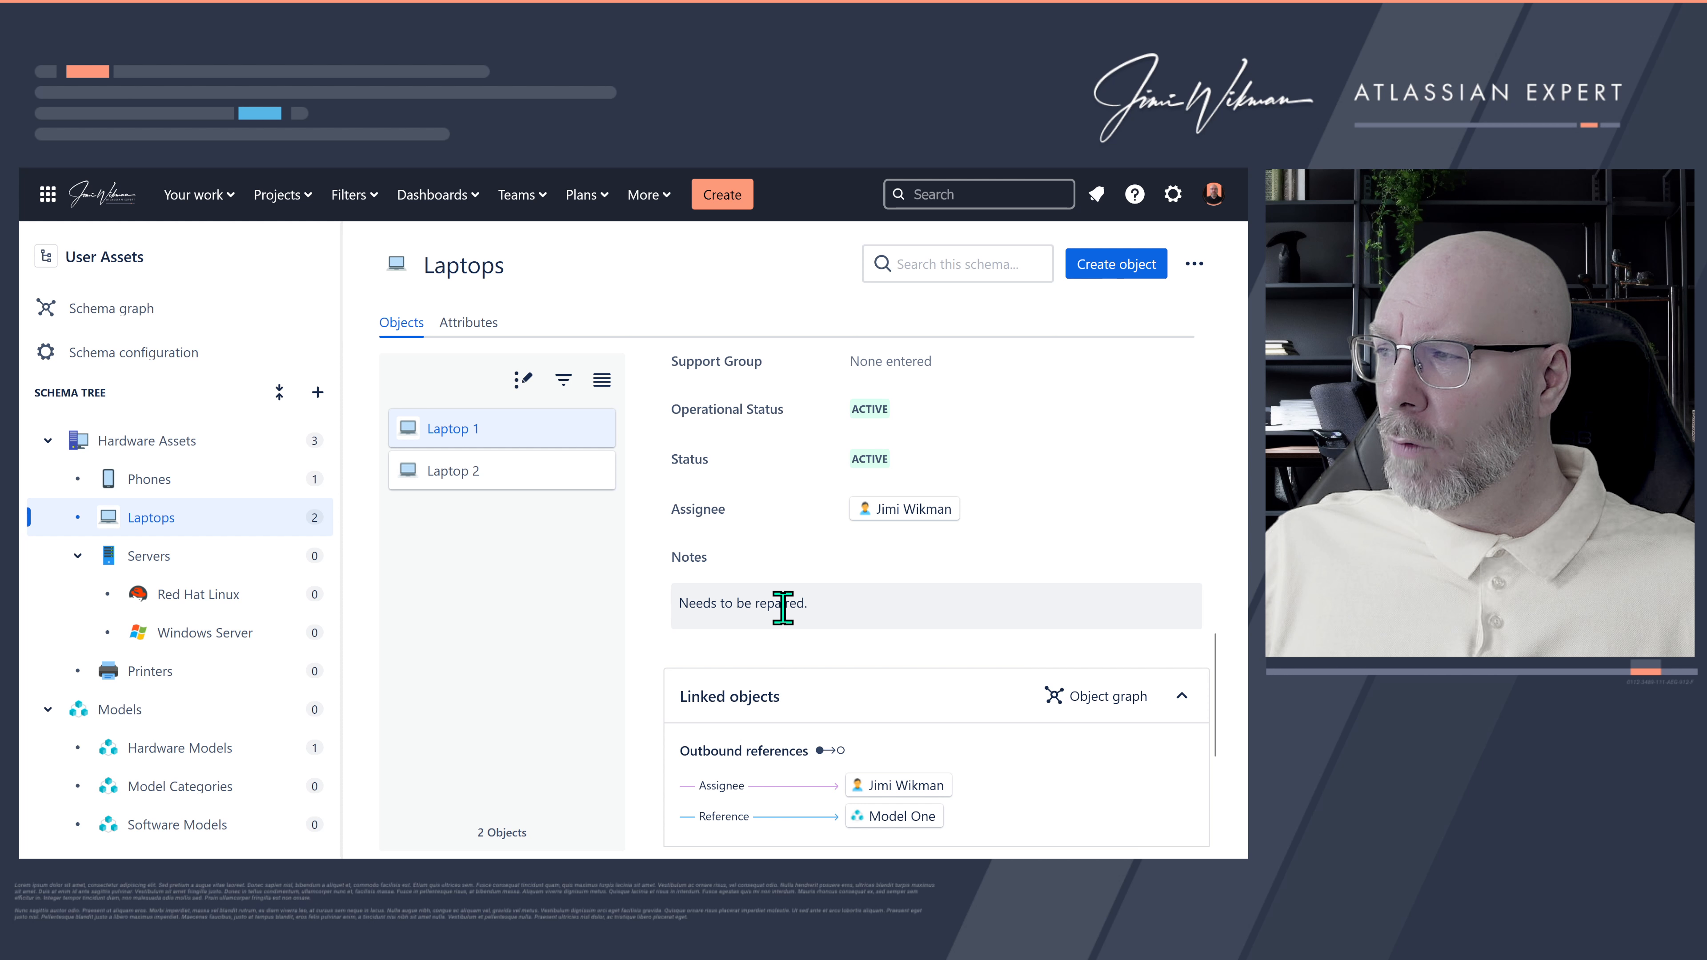
{"action": "left_click", "coordinate": [531, 474]}
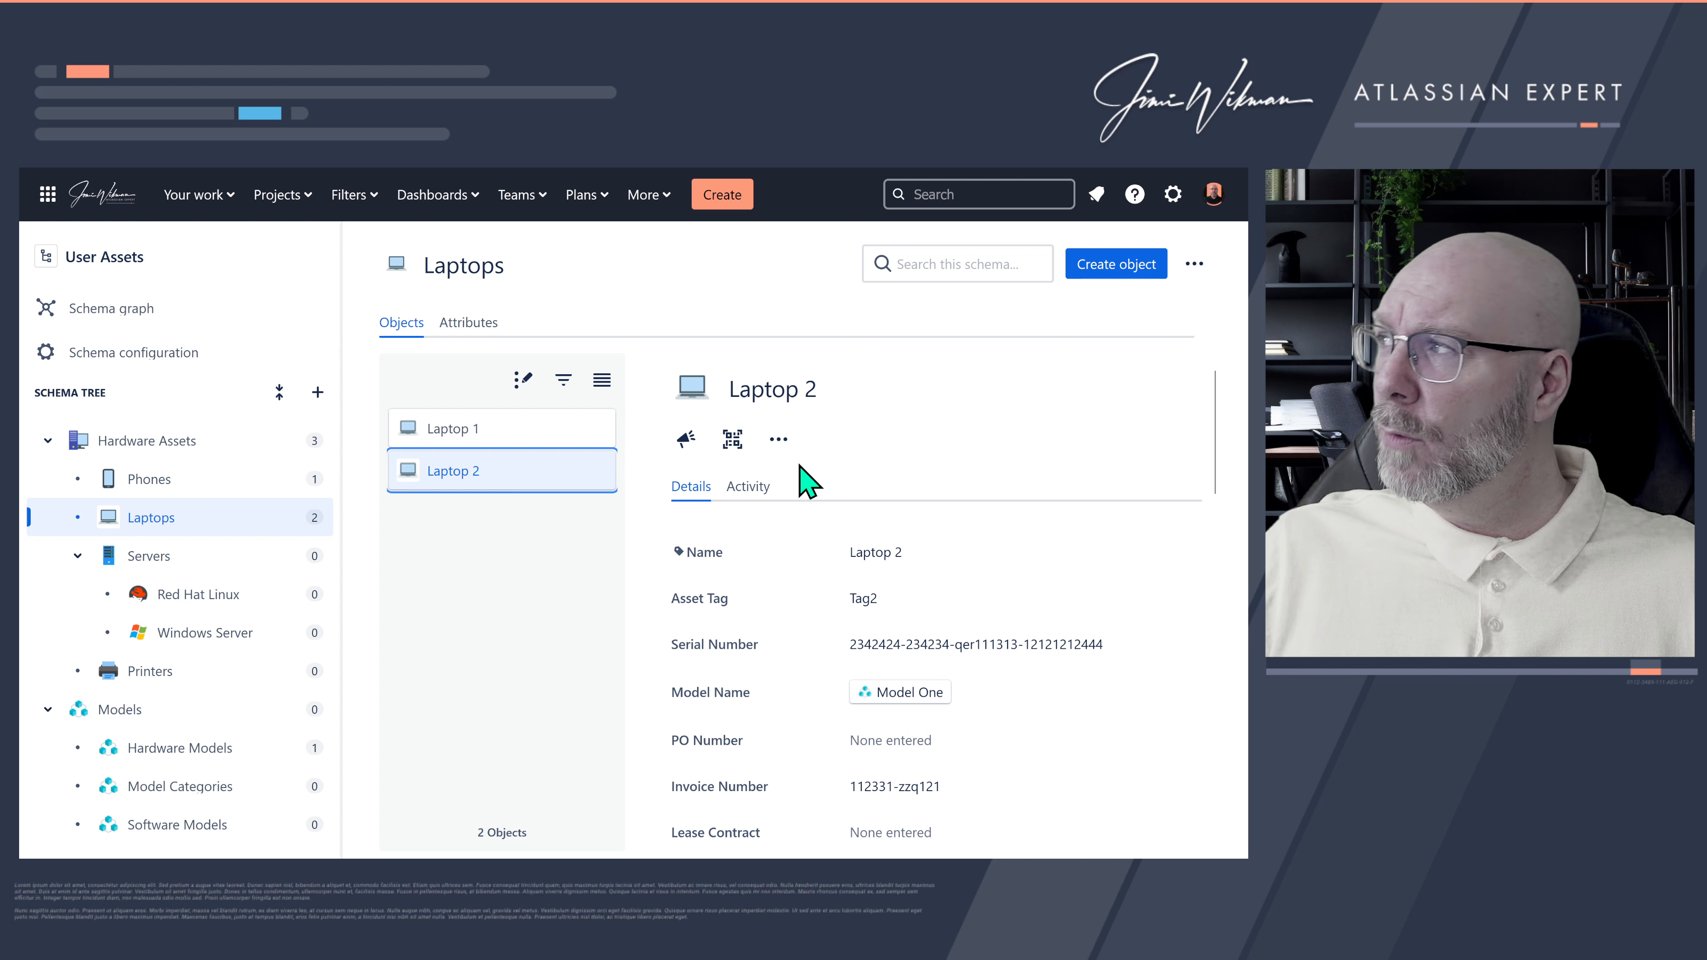
Step: Create a Laptops object named "Not belonging to me", leaving the other attributes empty
{"action": "left_click", "coordinate": [1103, 276]}
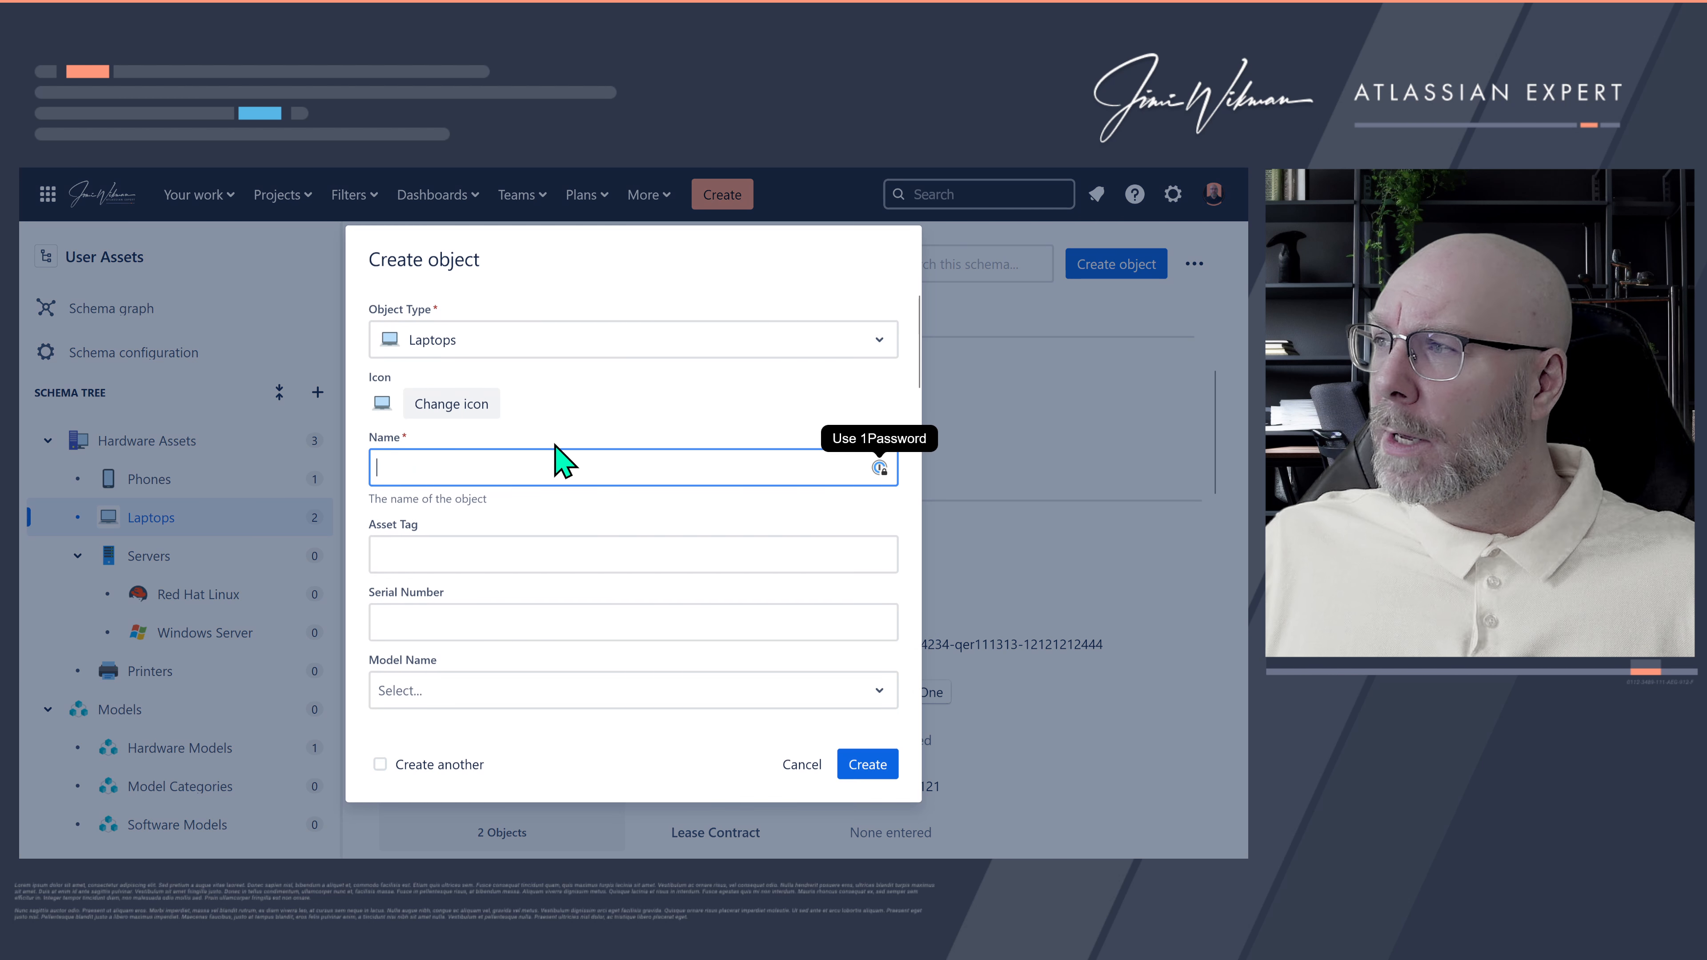
{"action": "left_click", "coordinate": [476, 463]}
{"action": "type", "text": "No"}
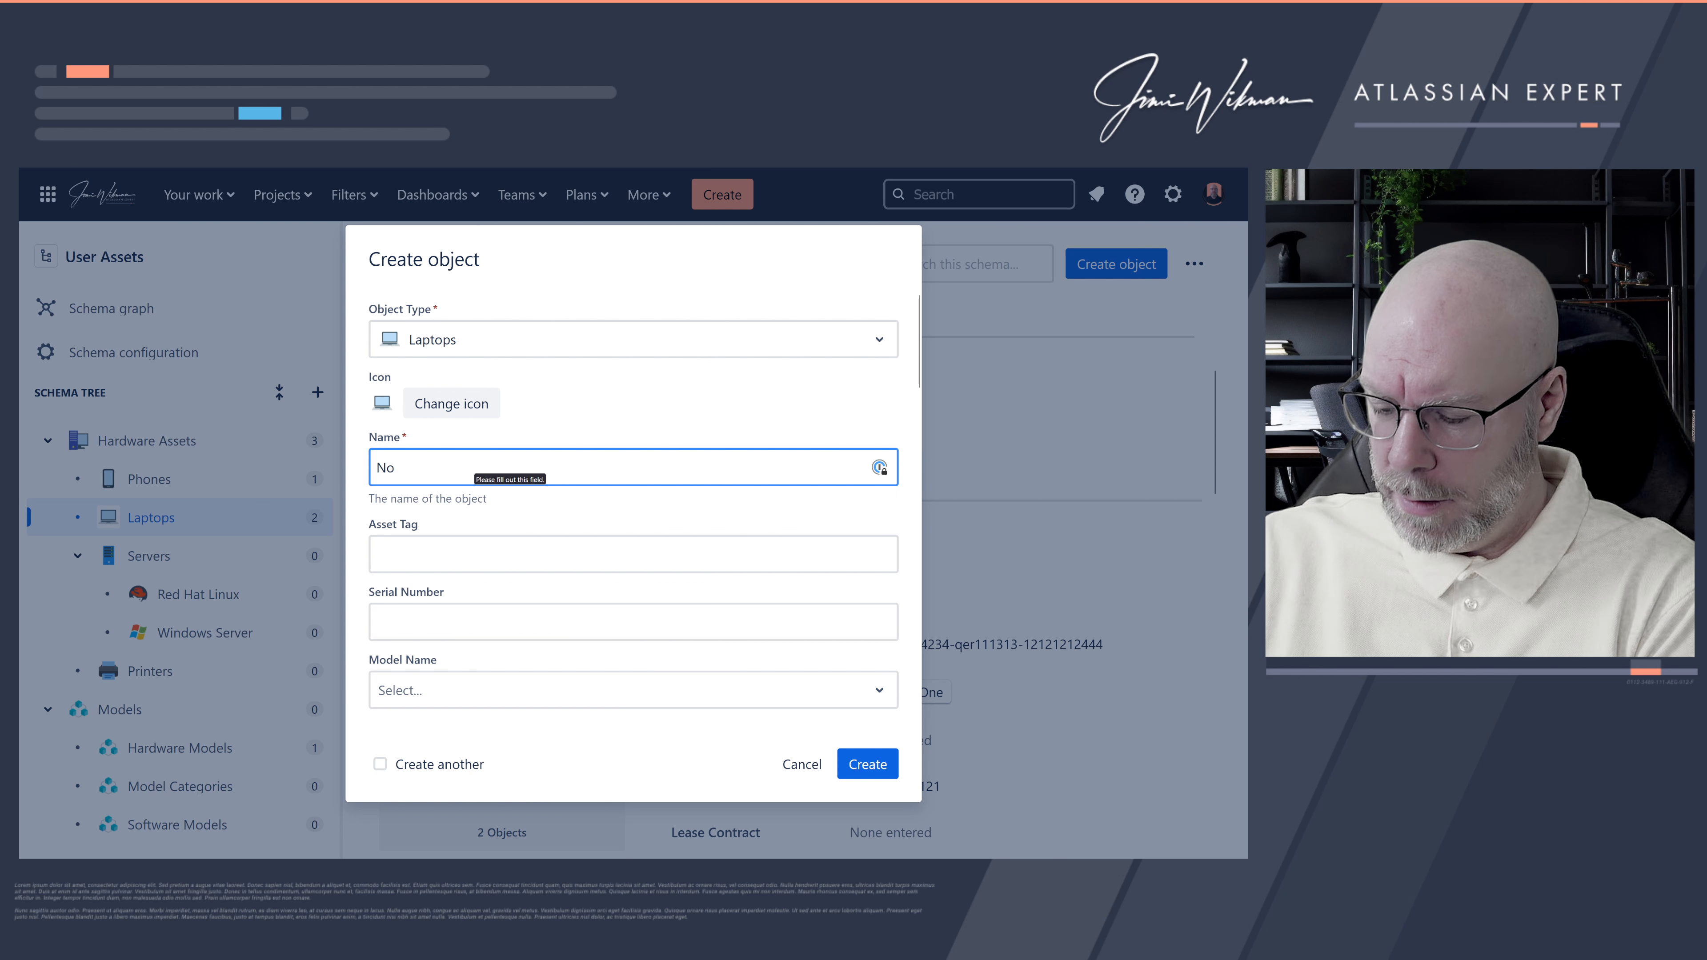
{"action": "type", "text": "t belonging "}
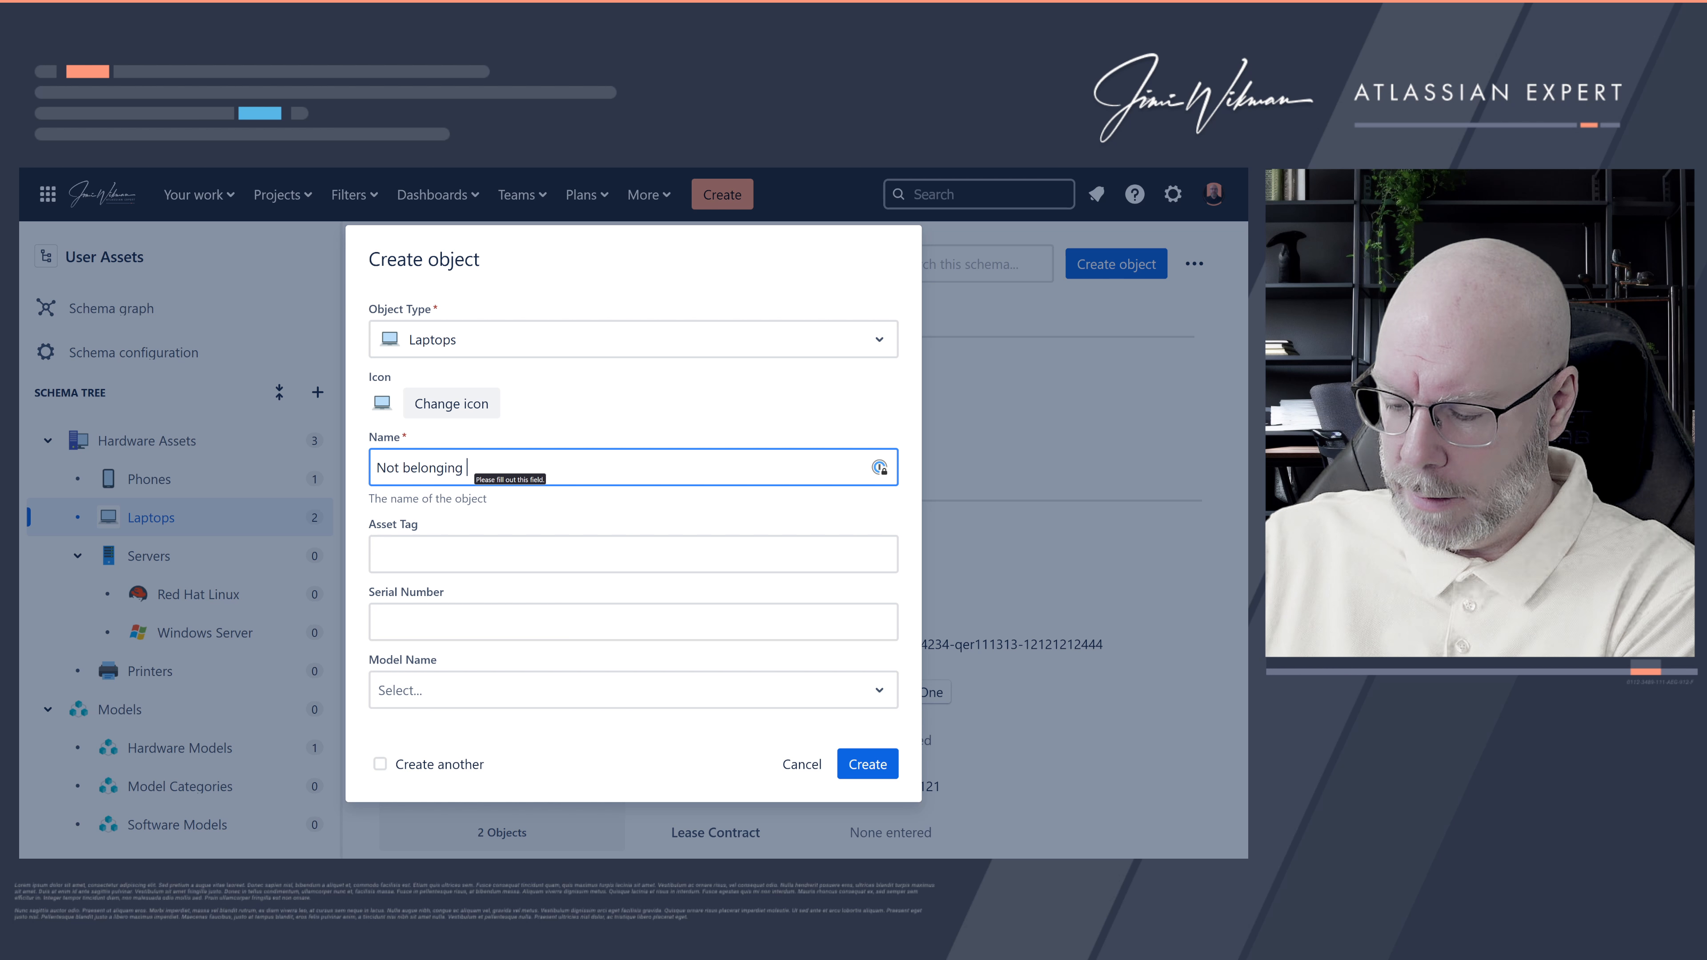
{"action": "type", "text": "to mee"}
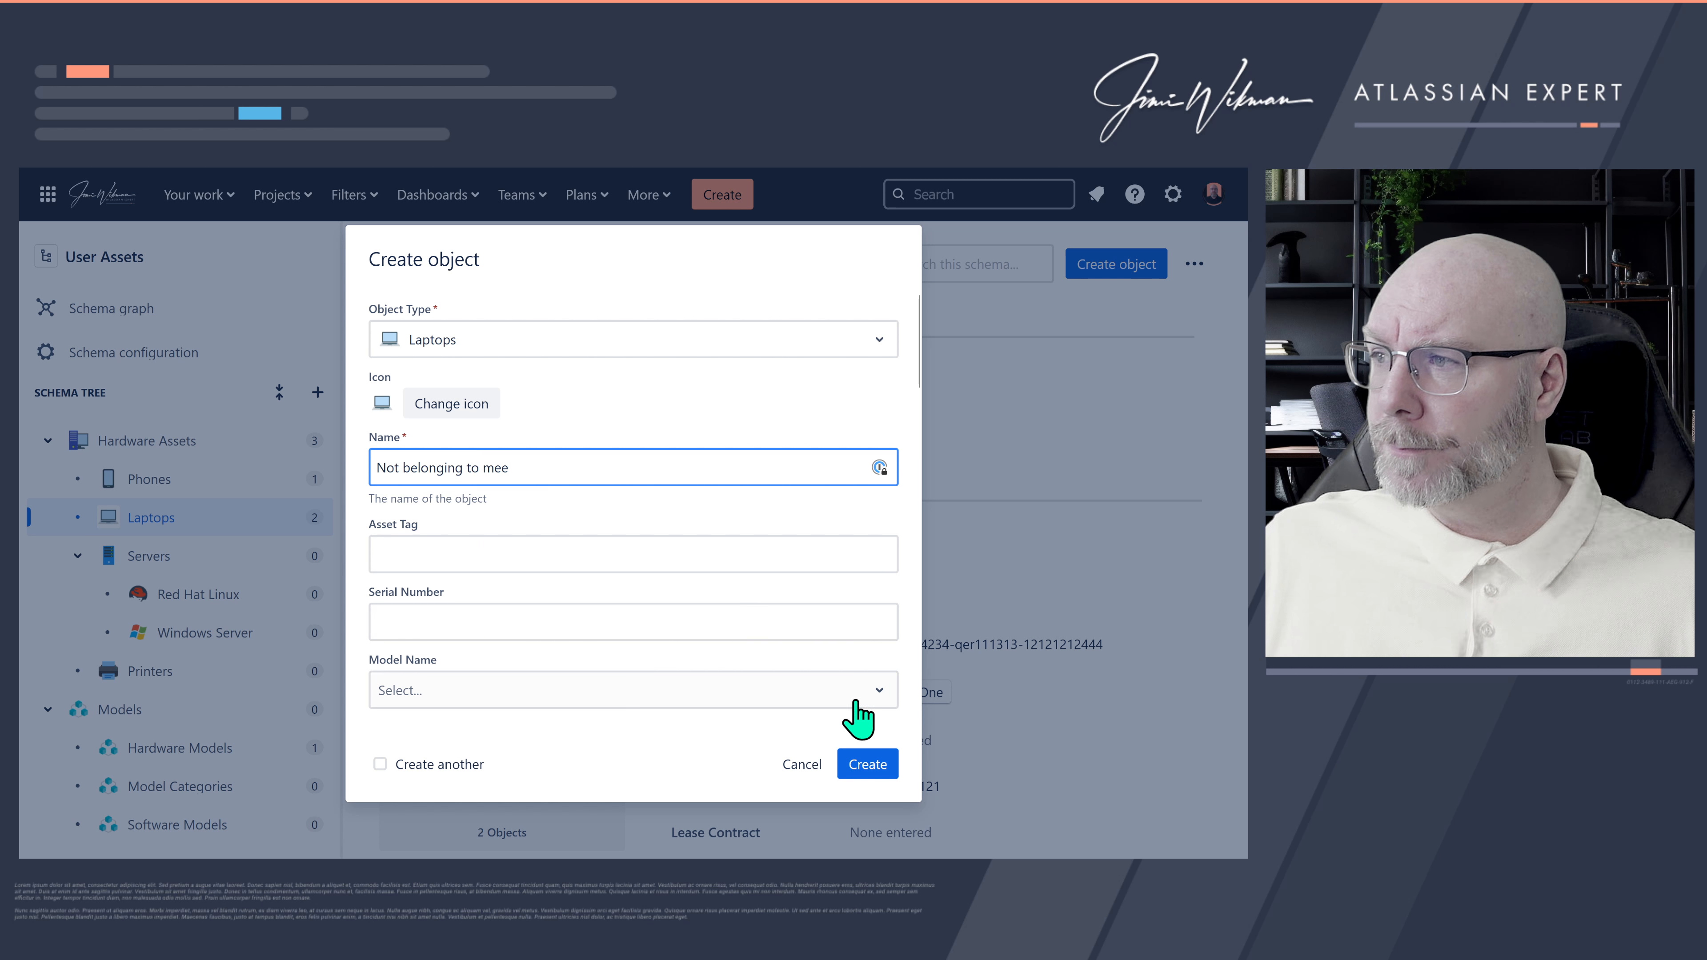
{"action": "key", "text": "BackSpace"}
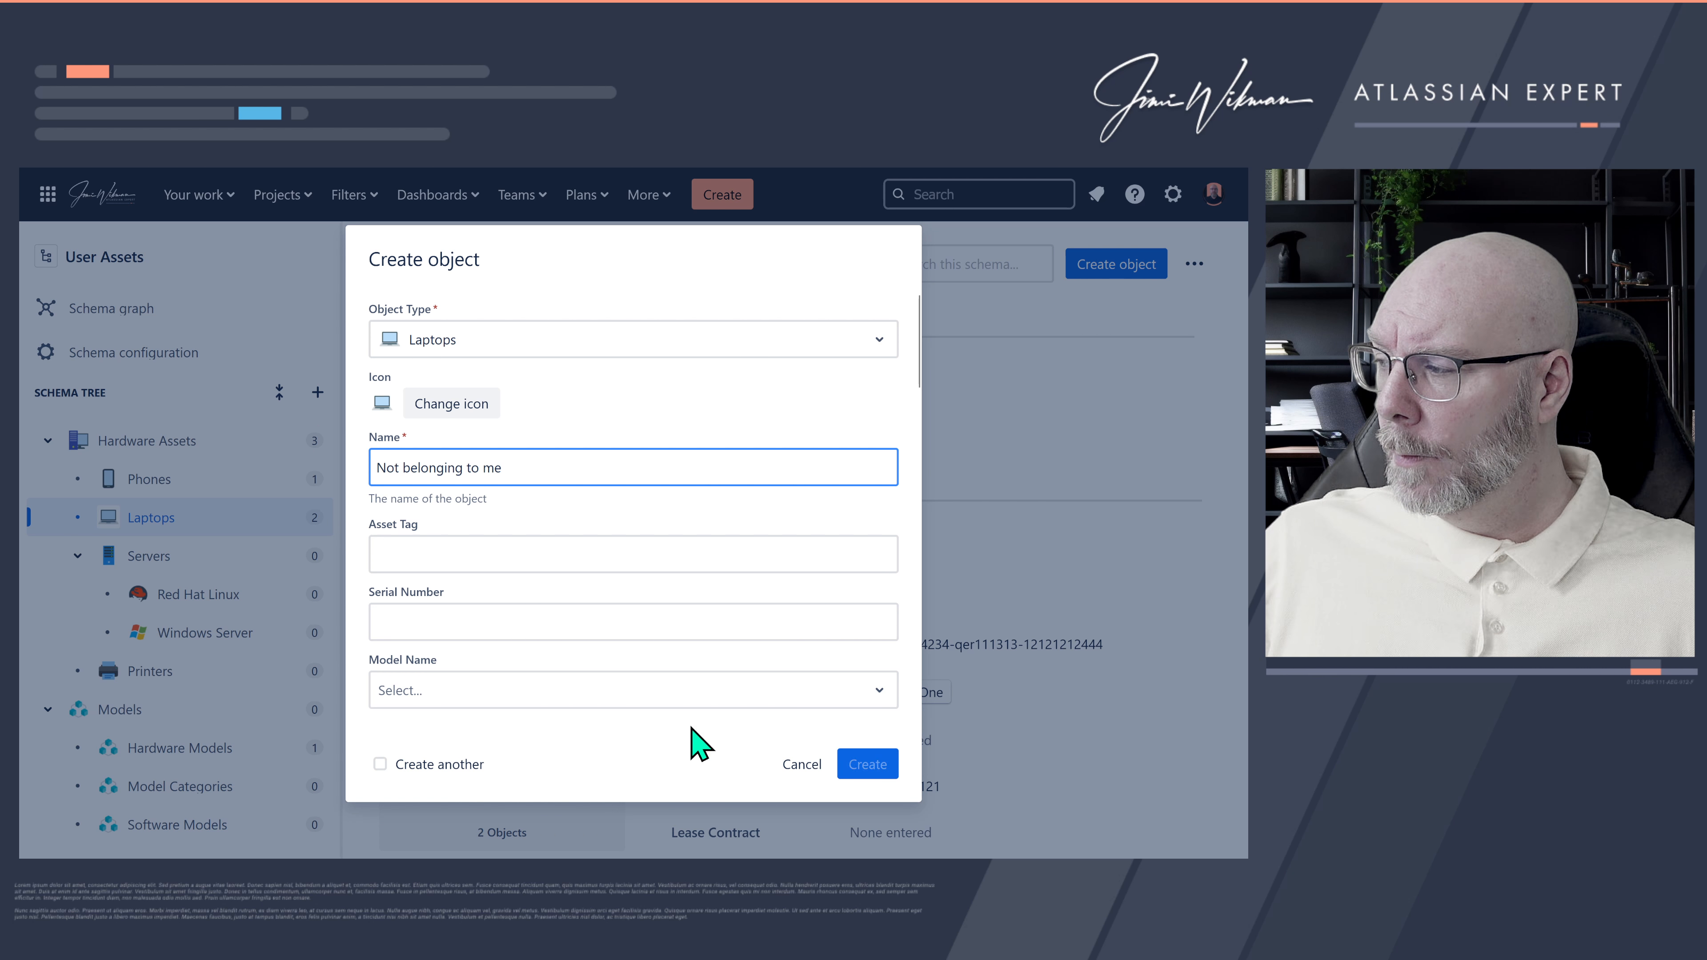
{"action": "key", "text": "Return"}
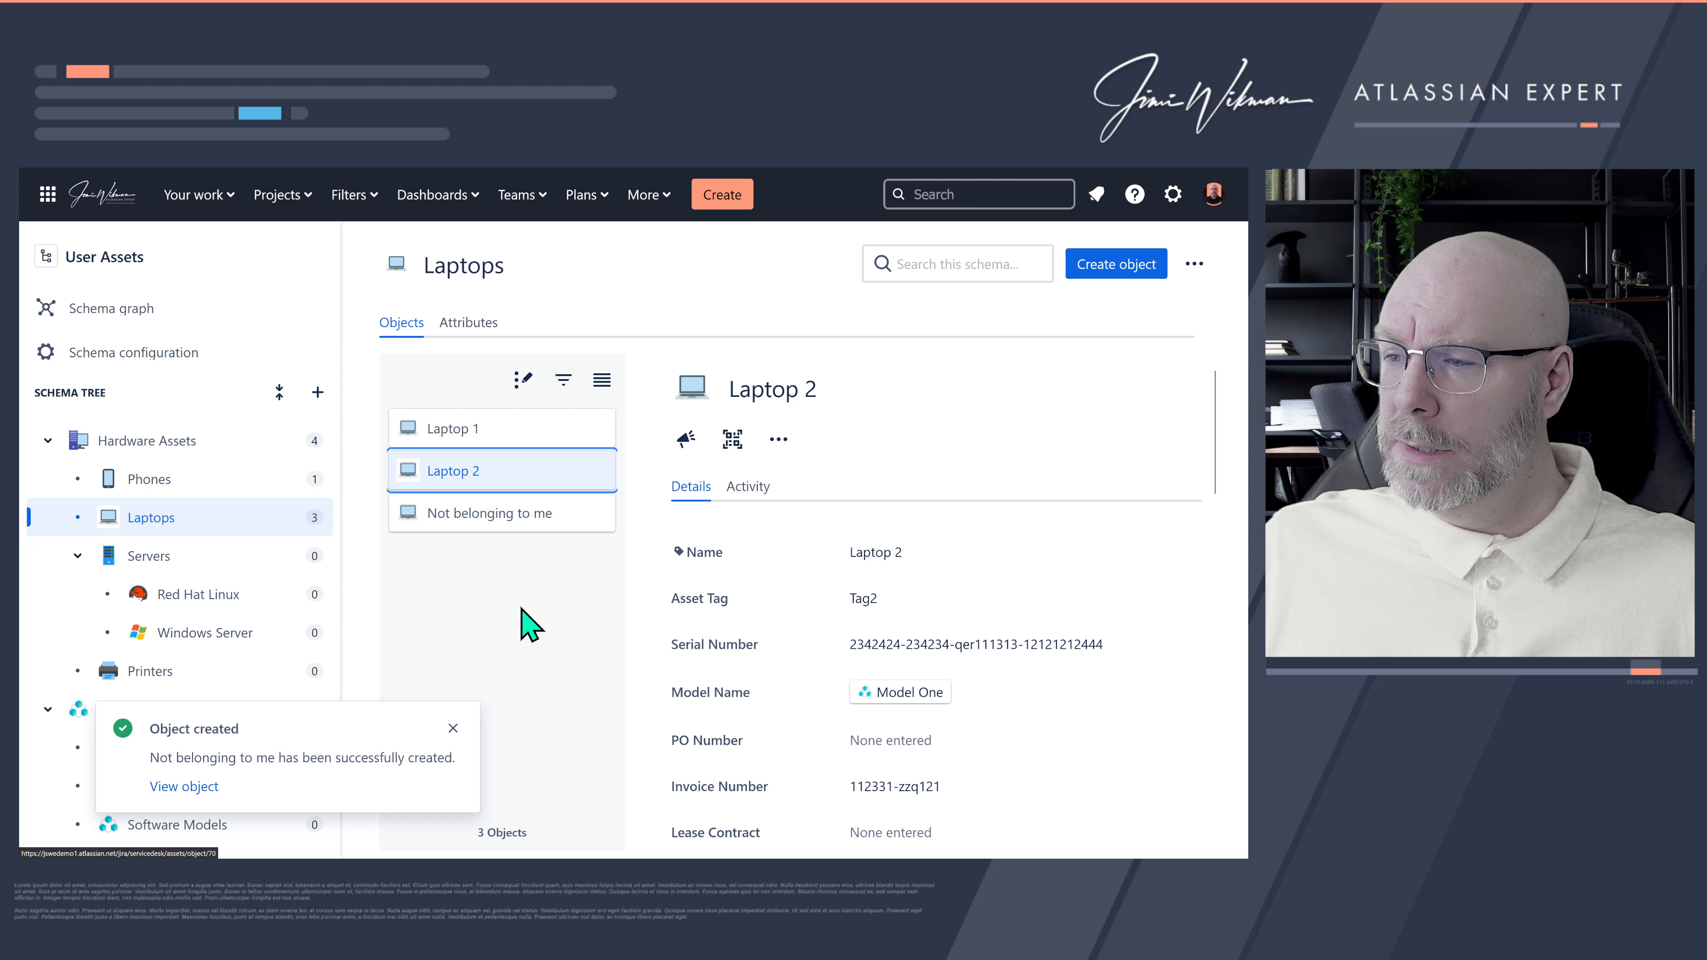
Step: Compare the Assignee, status and notes attributes of Laptop 1, Laptop 2 and the "Not belonging to me" laptop
{"action": "scroll", "coordinate": [811, 612], "scroll_direction": "down", "scroll_amount": 10}
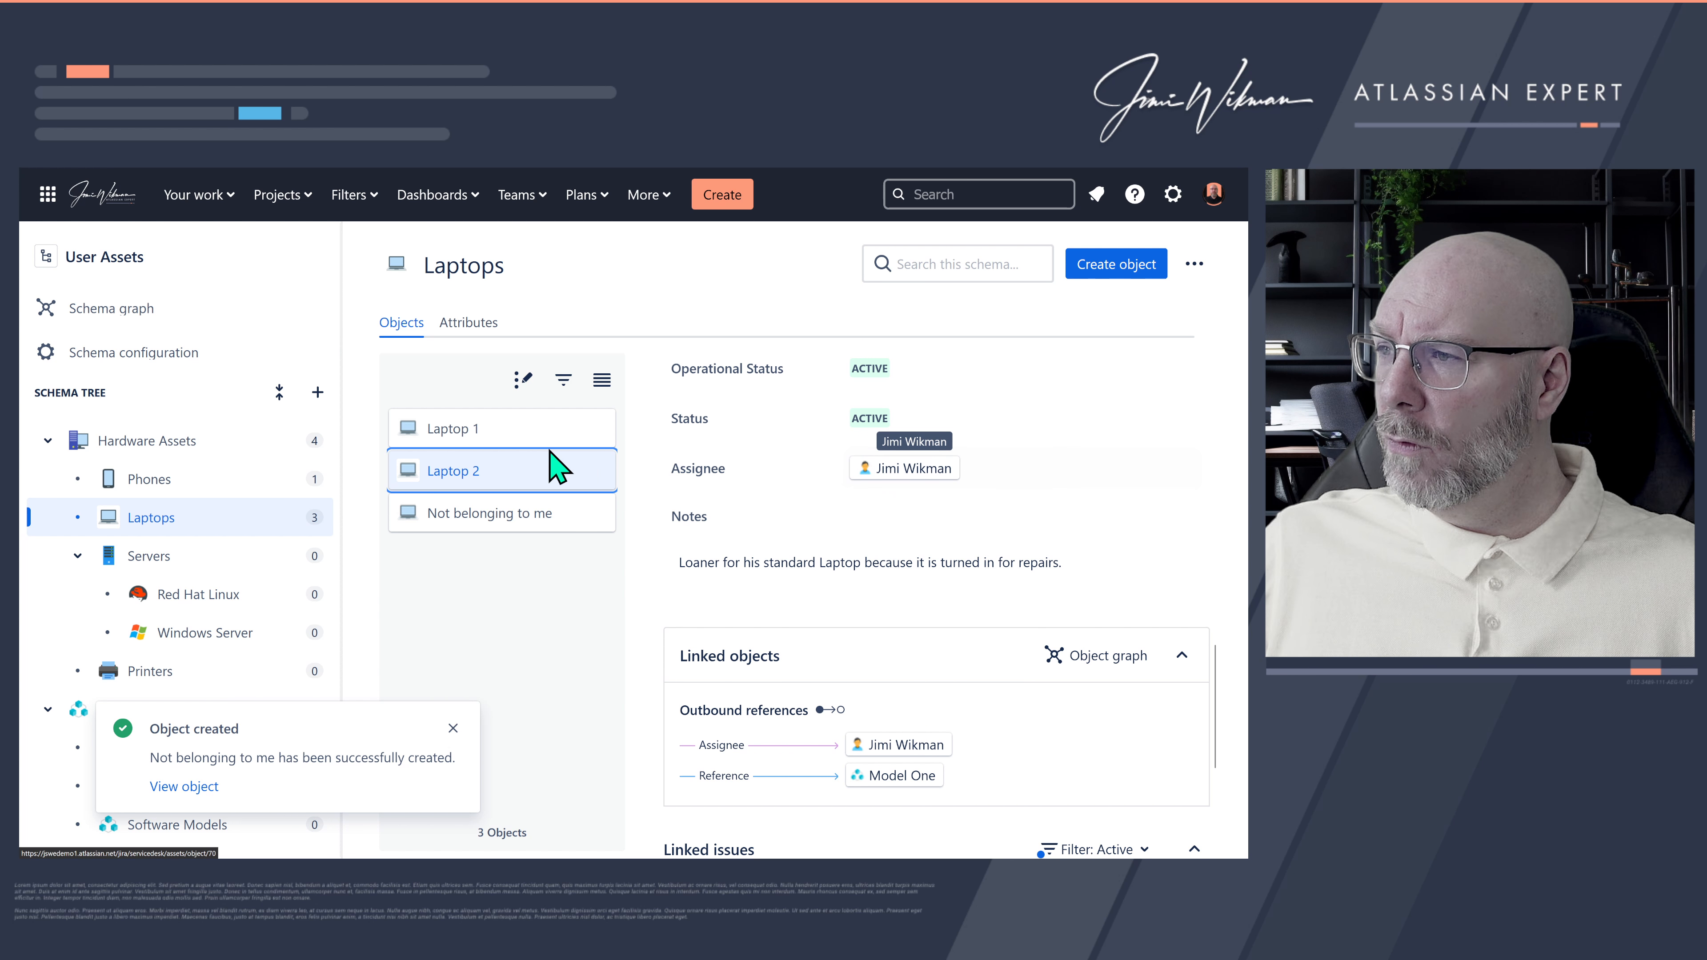
{"action": "left_click", "coordinate": [538, 429]}
{"action": "scroll", "coordinate": [880, 531], "scroll_direction": "down", "scroll_amount": 6}
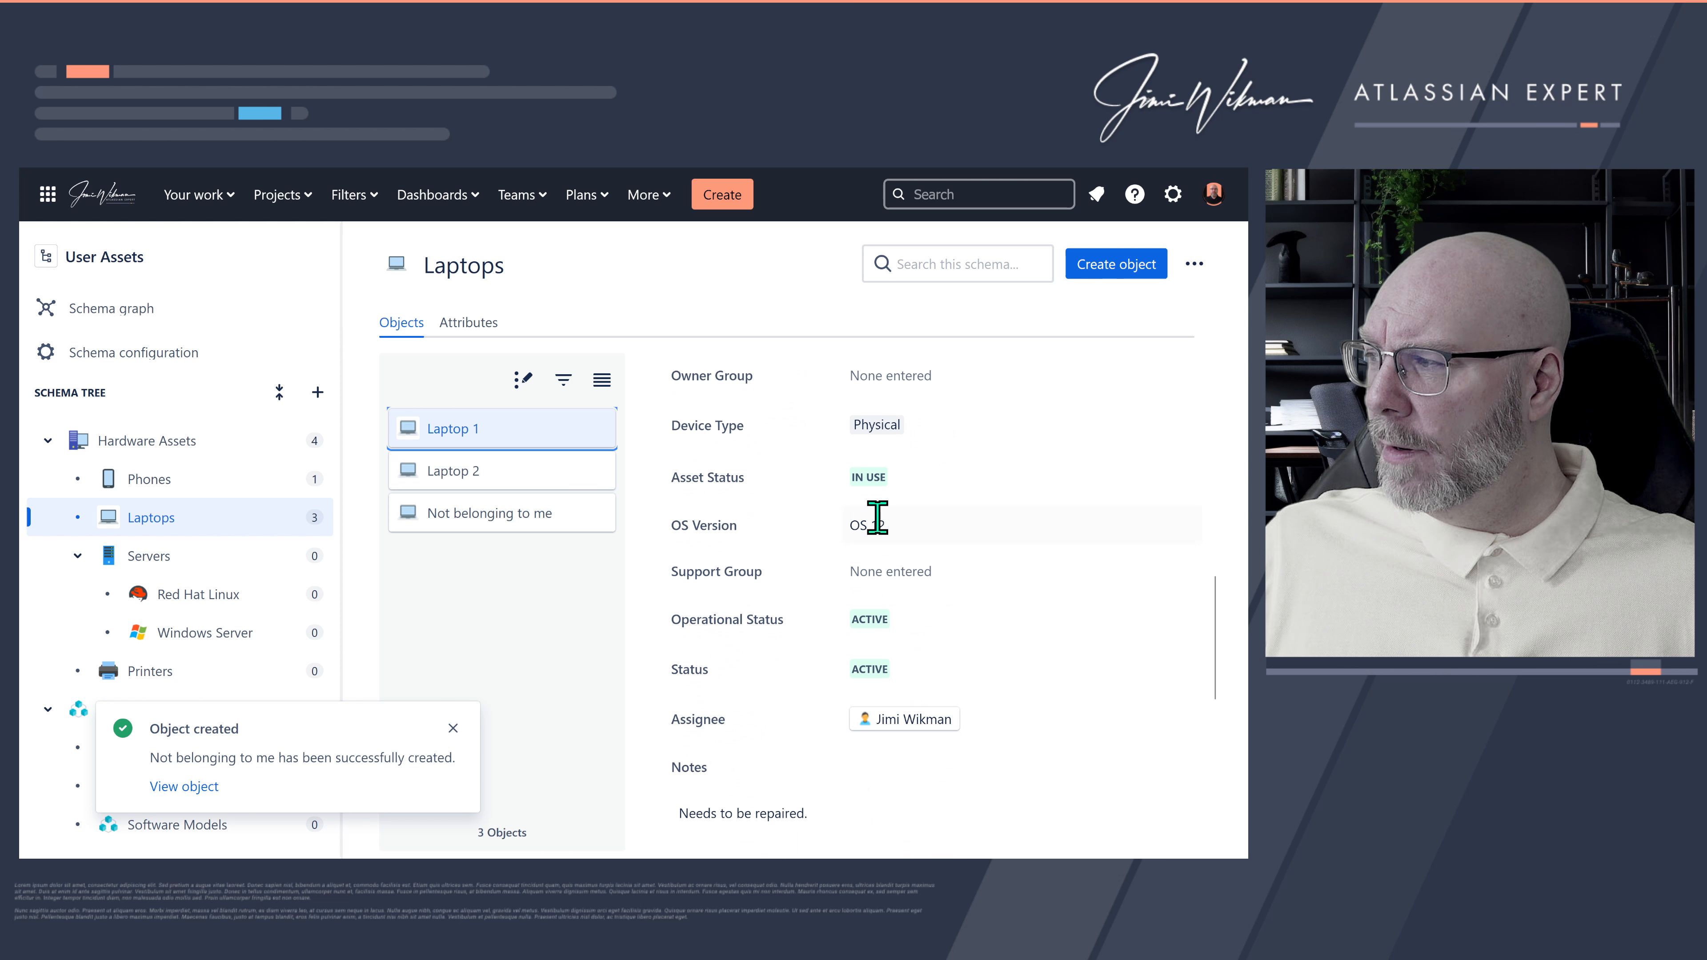
{"action": "left_click", "coordinate": [489, 513]}
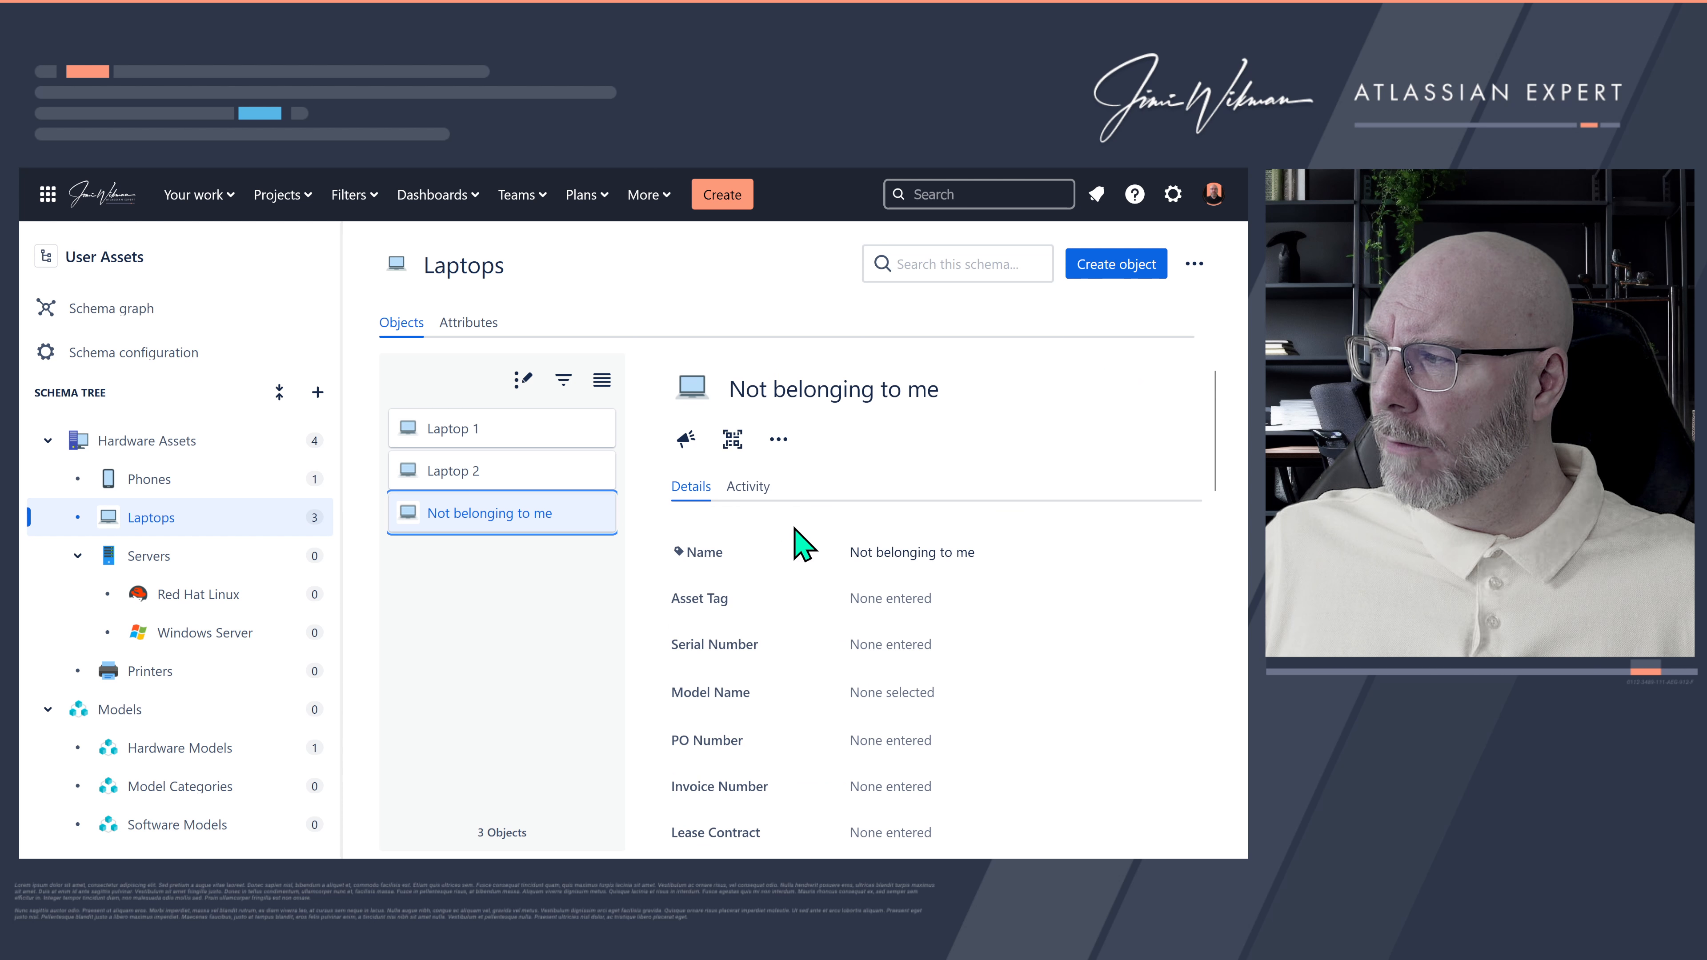
{"action": "scroll", "coordinate": [800, 538], "scroll_direction": "down", "scroll_amount": 8}
{"action": "scroll", "coordinate": [800, 542], "scroll_direction": "down", "scroll_amount": 2}
{"action": "scroll", "coordinate": [968, 522], "scroll_direction": "up", "scroll_amount": 2}
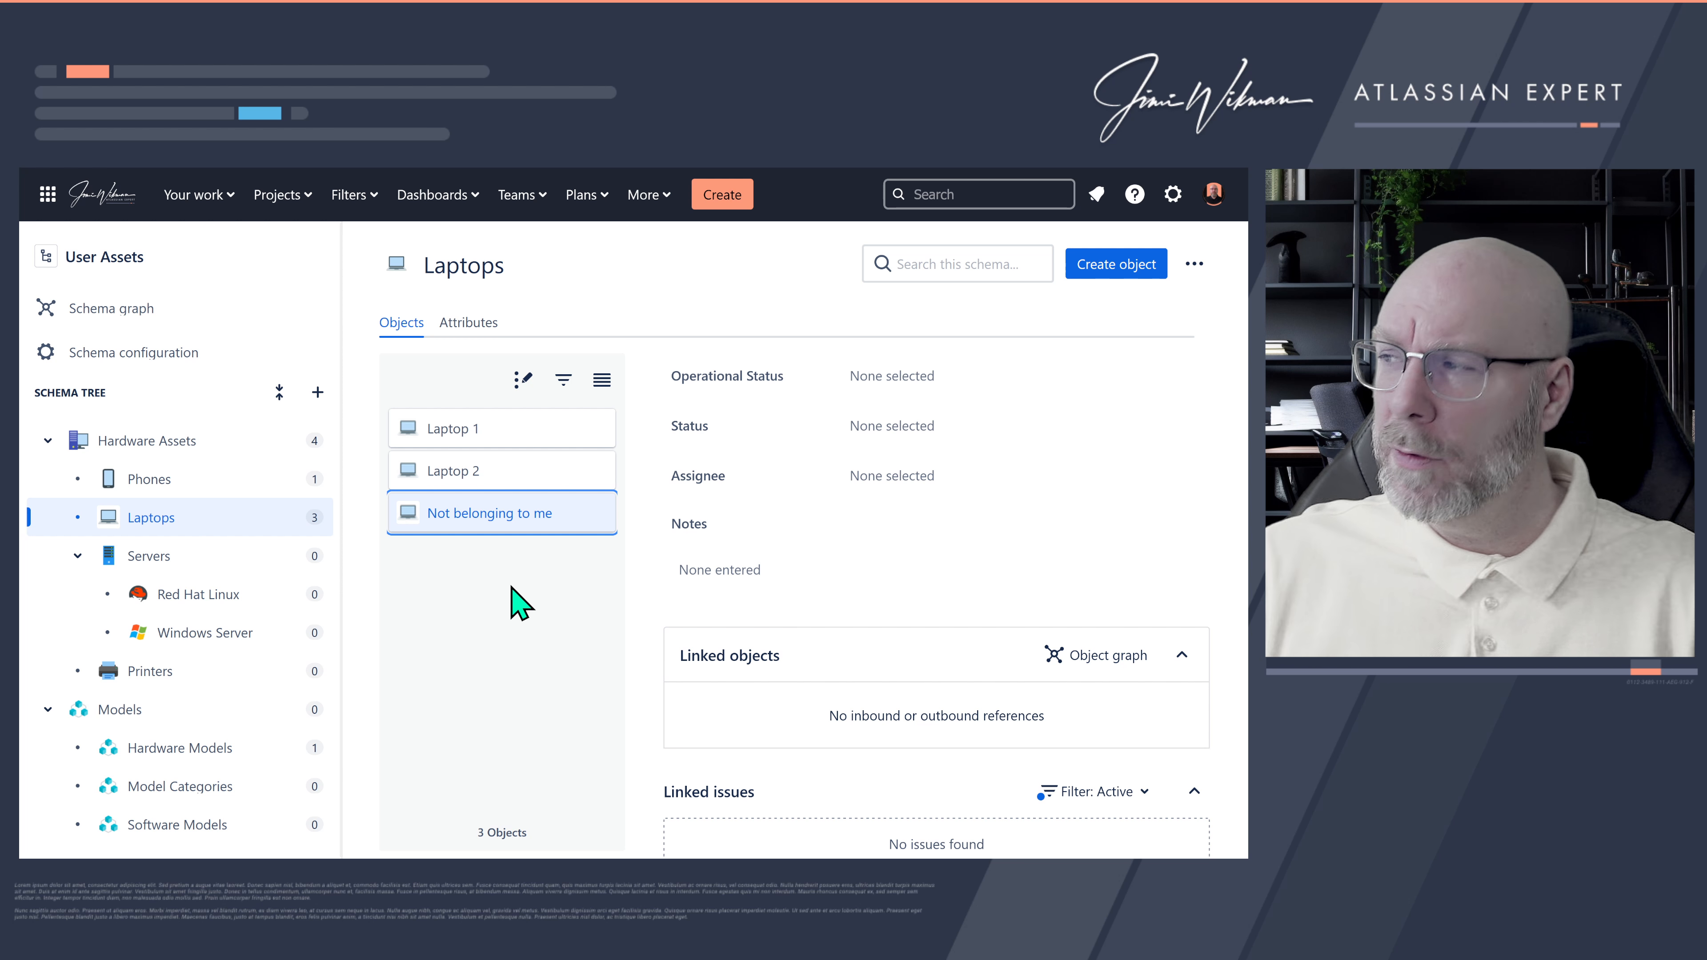
{"action": "left_click", "coordinate": [523, 474]}
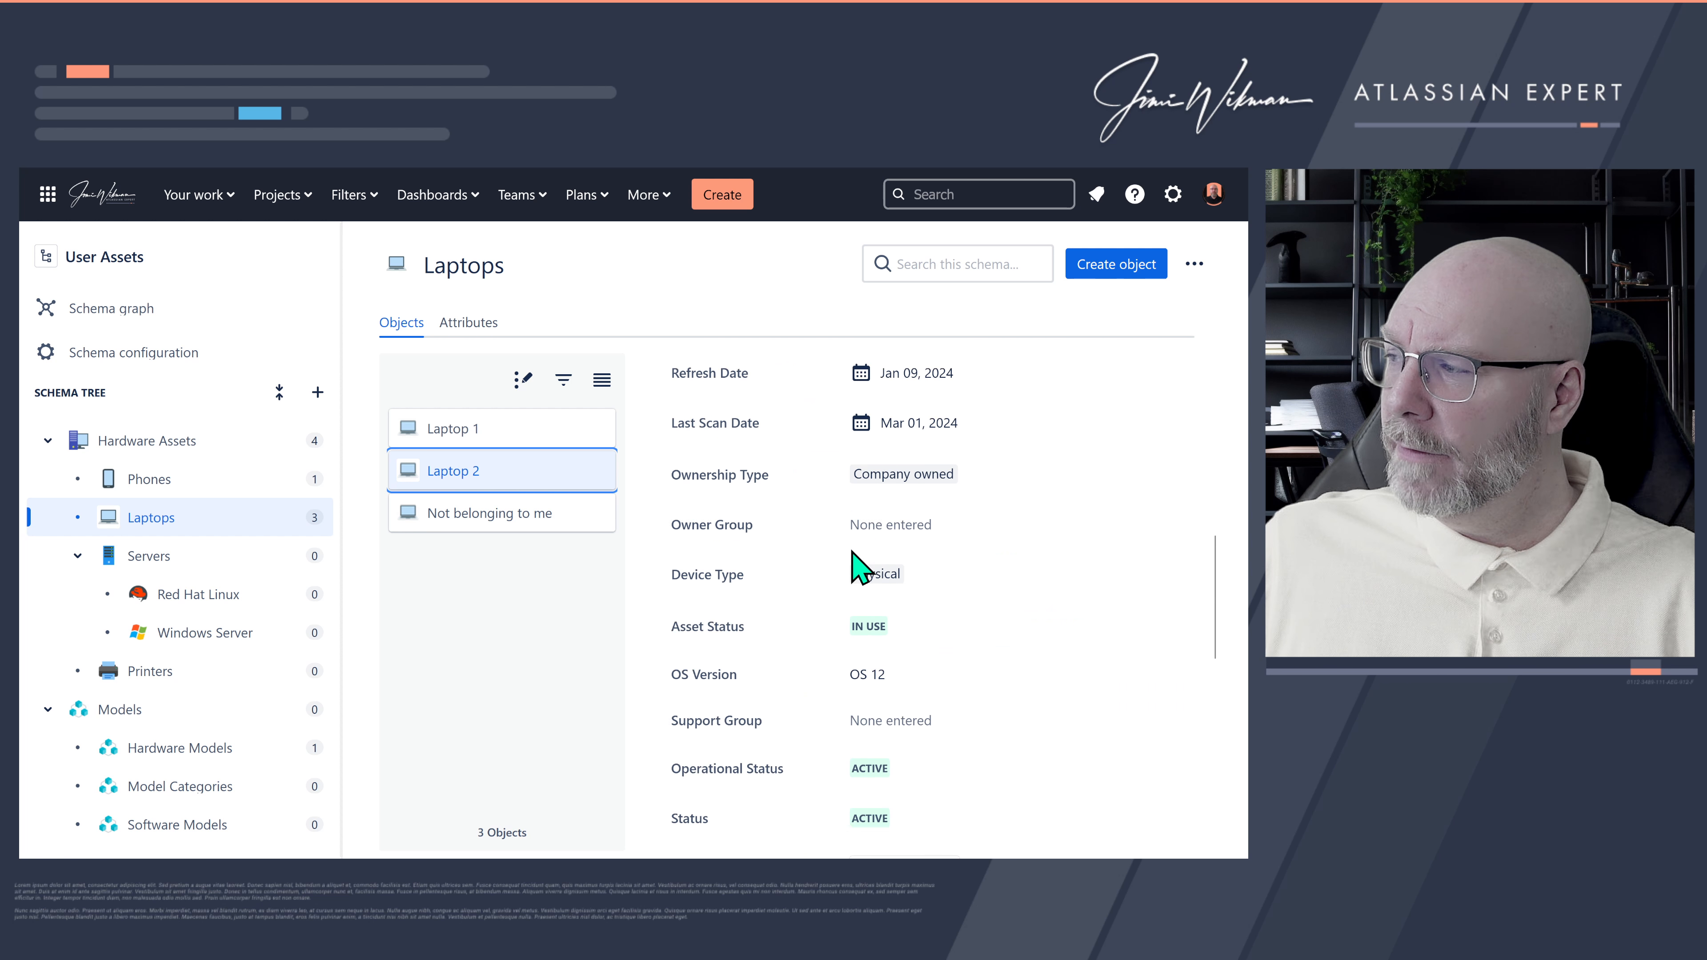
{"action": "scroll", "coordinate": [861, 605], "scroll_direction": "down", "scroll_amount": 3}
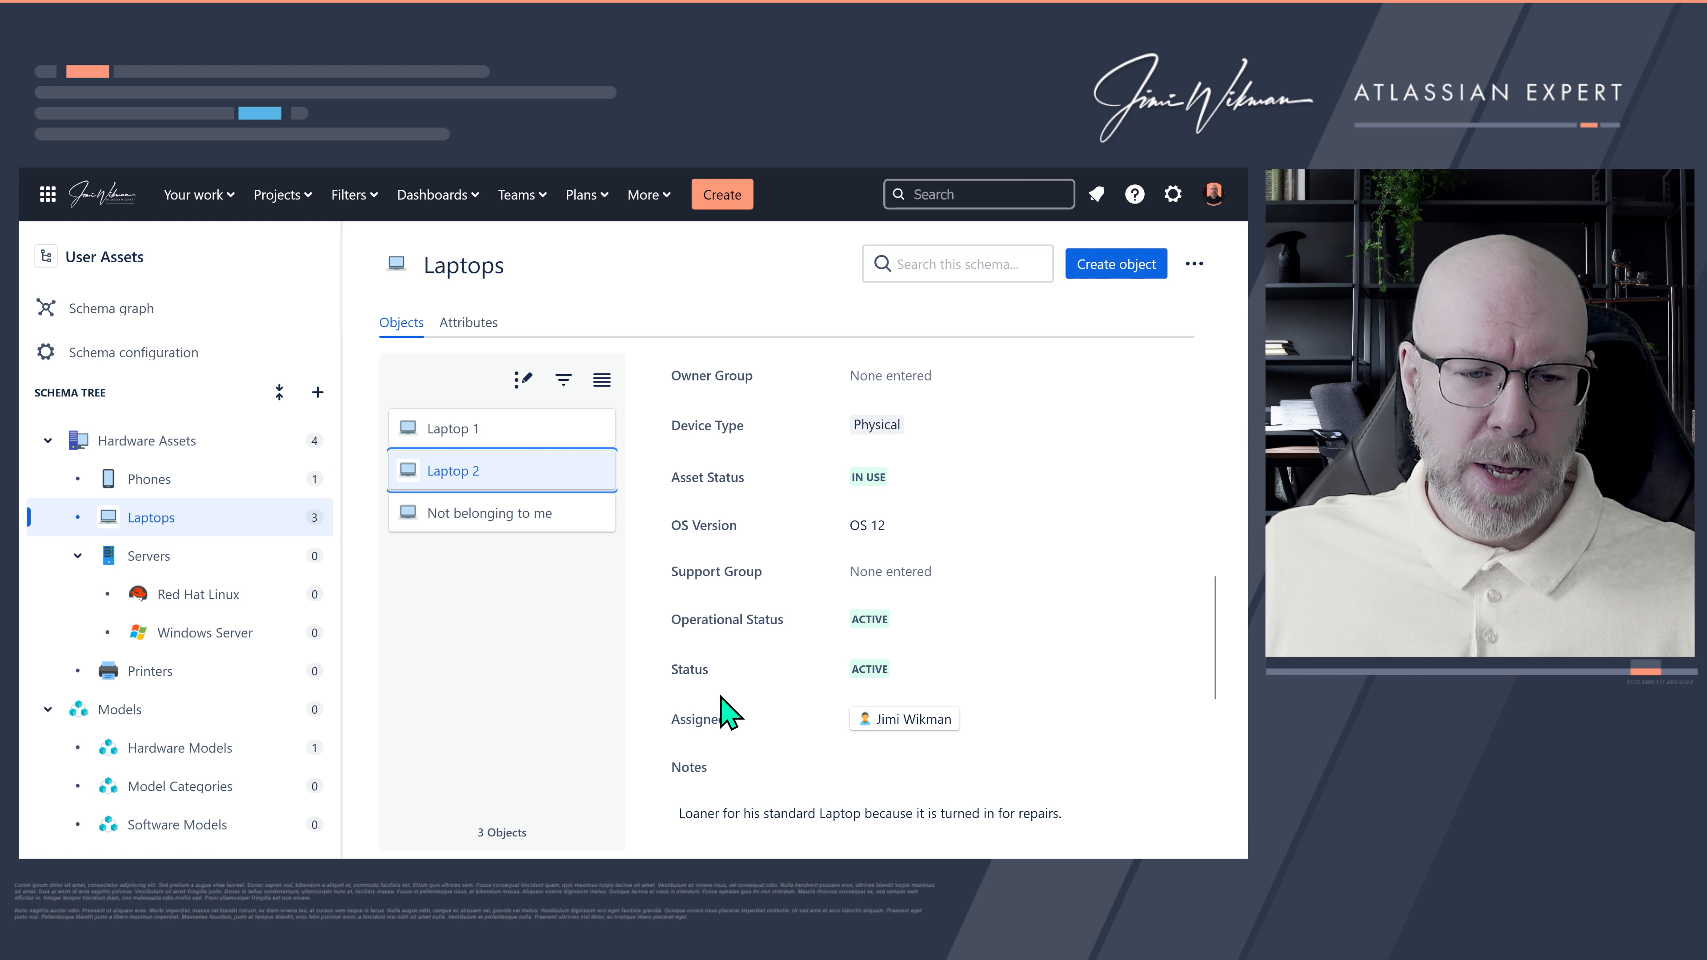
Step: Create an object named "Not my phone" in the Phones object type, leaving the other attributes empty
{"action": "left_click", "coordinate": [159, 487]}
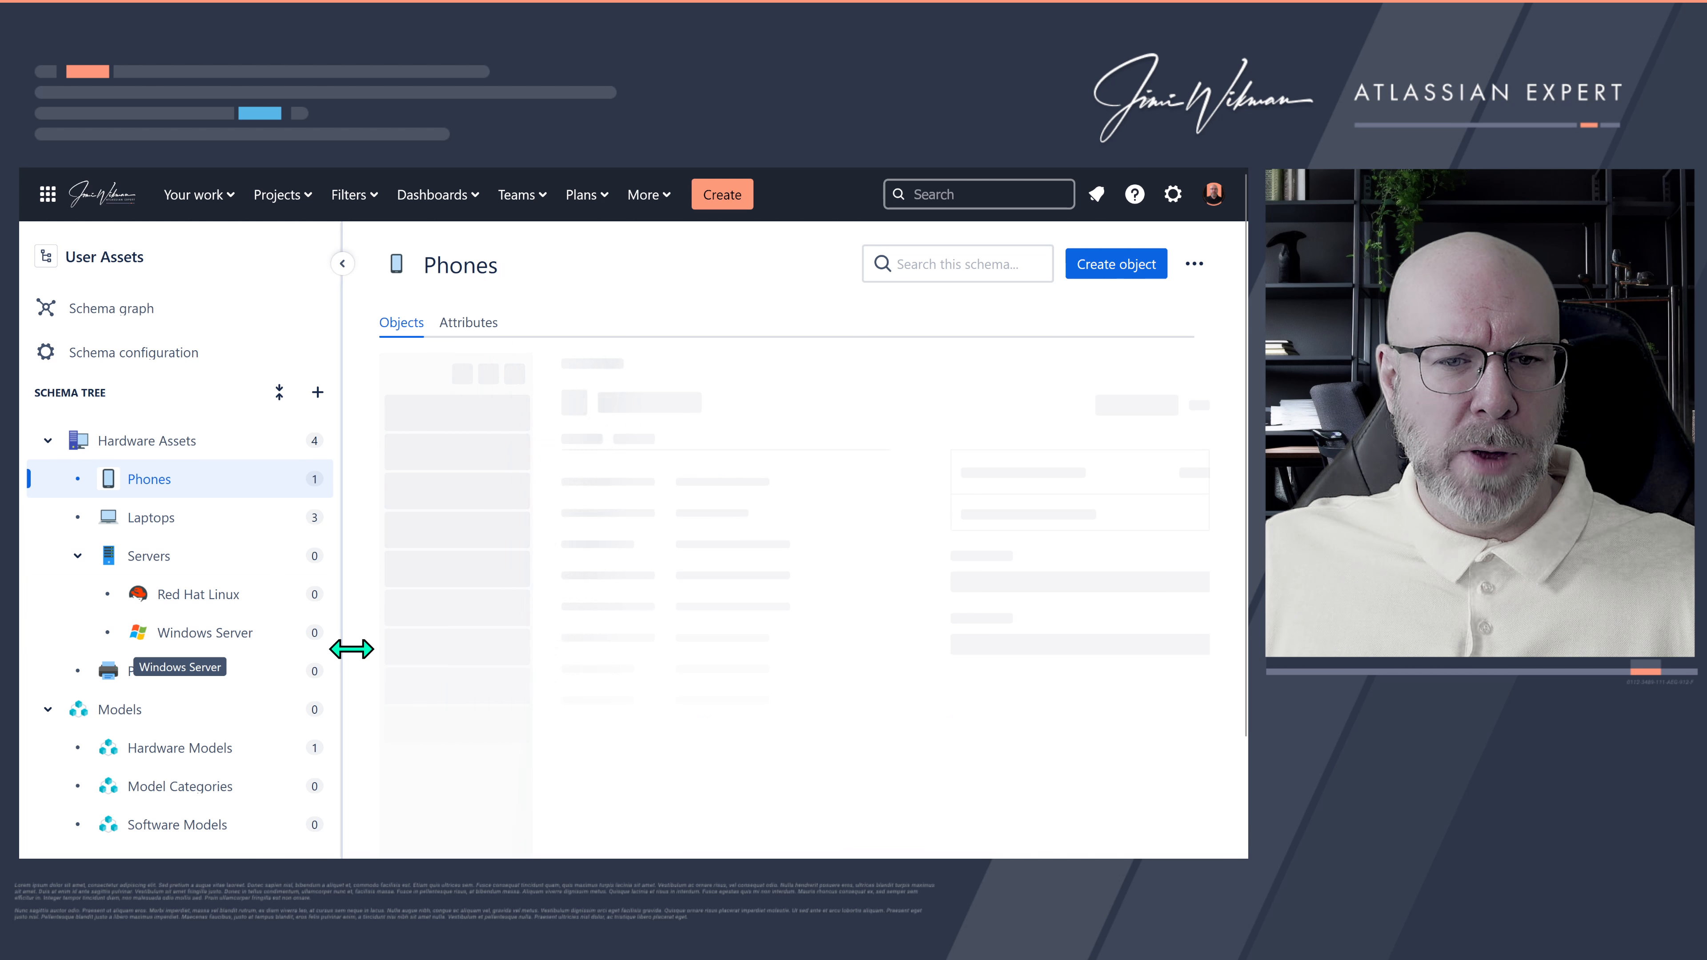
{"action": "scroll", "coordinate": [766, 649], "scroll_direction": "down", "scroll_amount": 10}
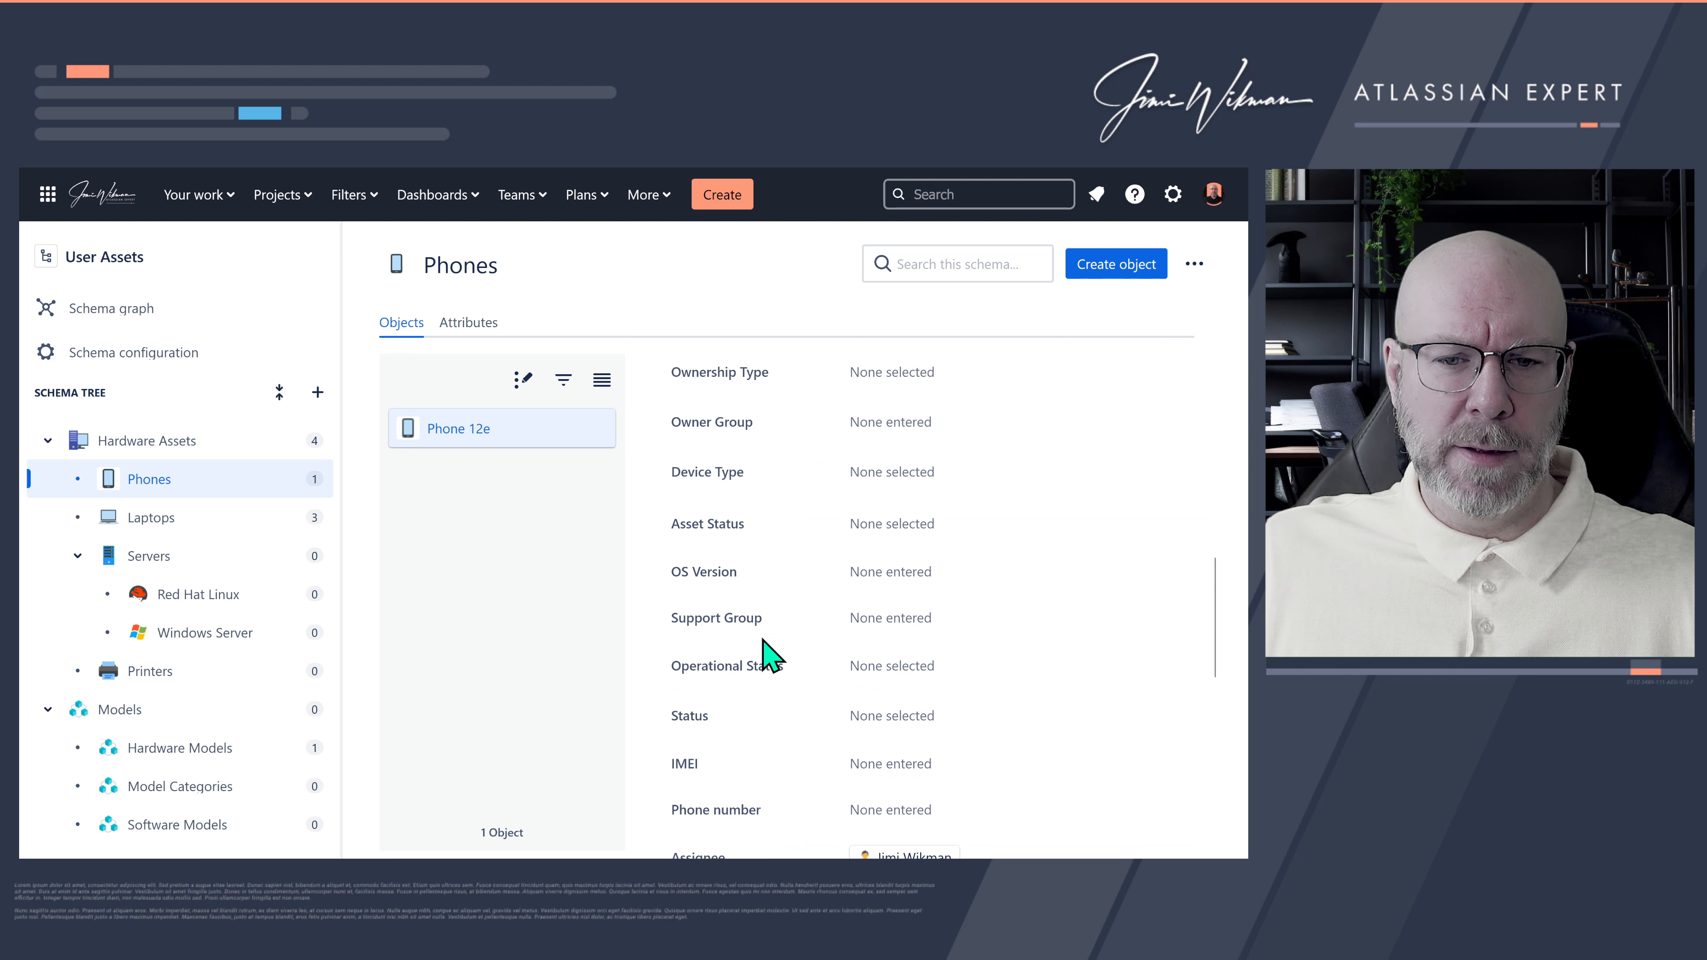
{"action": "scroll", "coordinate": [860, 514], "scroll_direction": "up", "scroll_amount": 5}
{"action": "left_click", "coordinate": [1158, 267]}
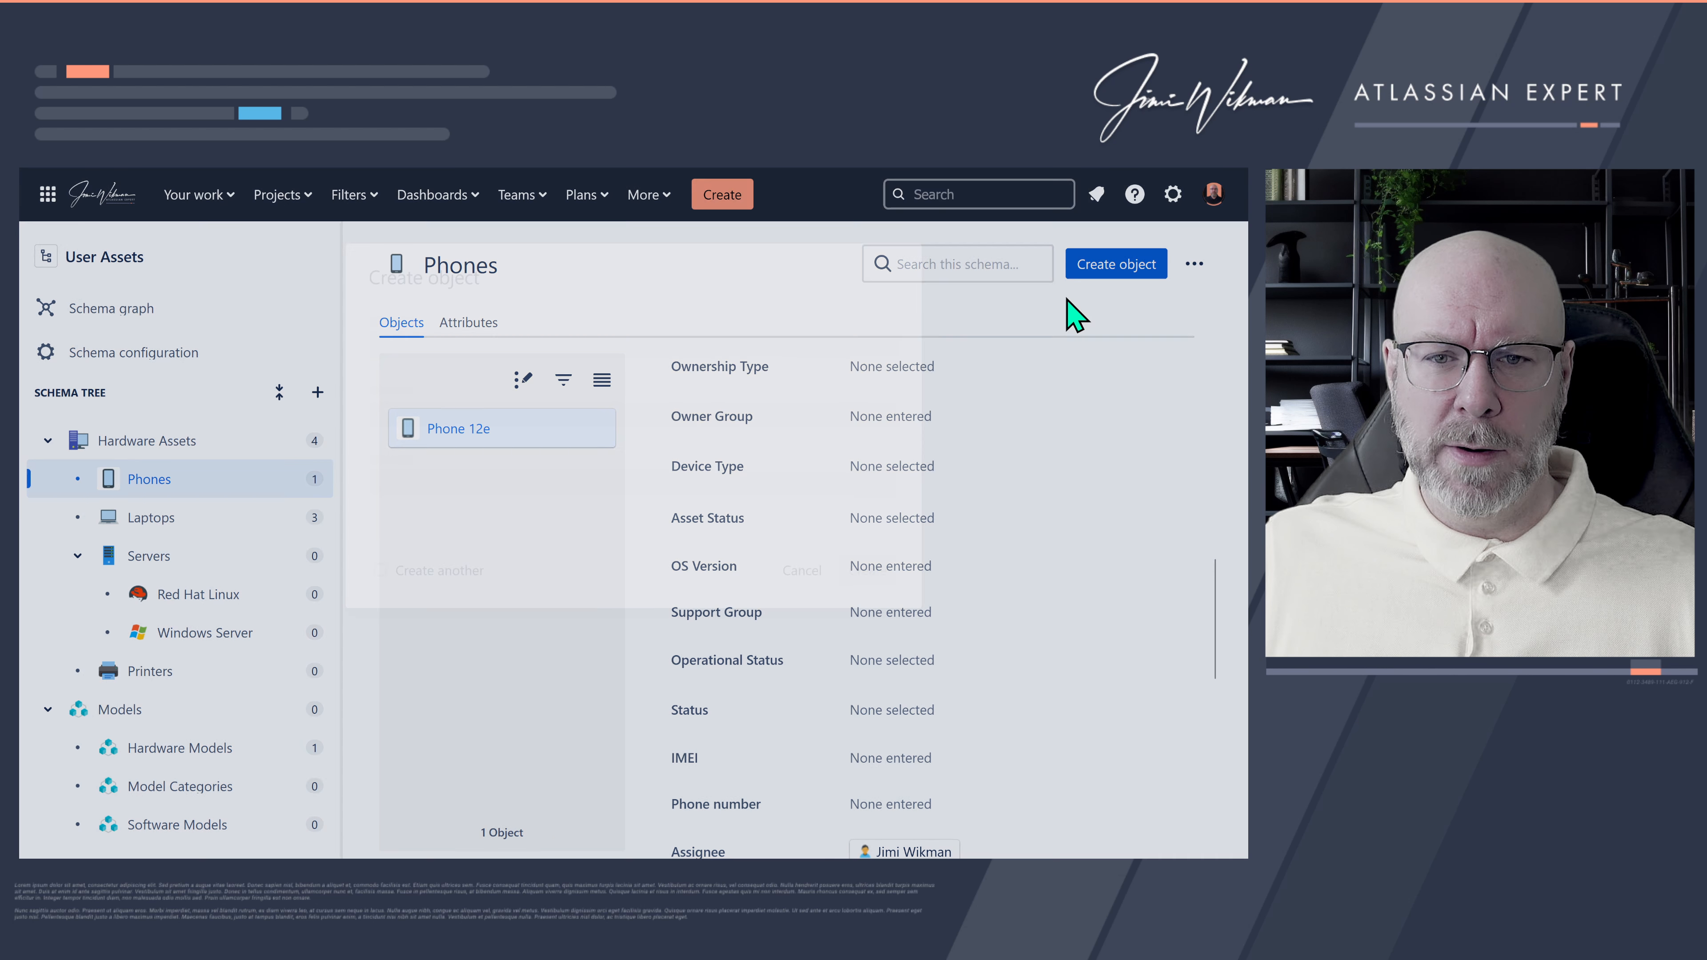
{"action": "left_click", "coordinate": [433, 475]}
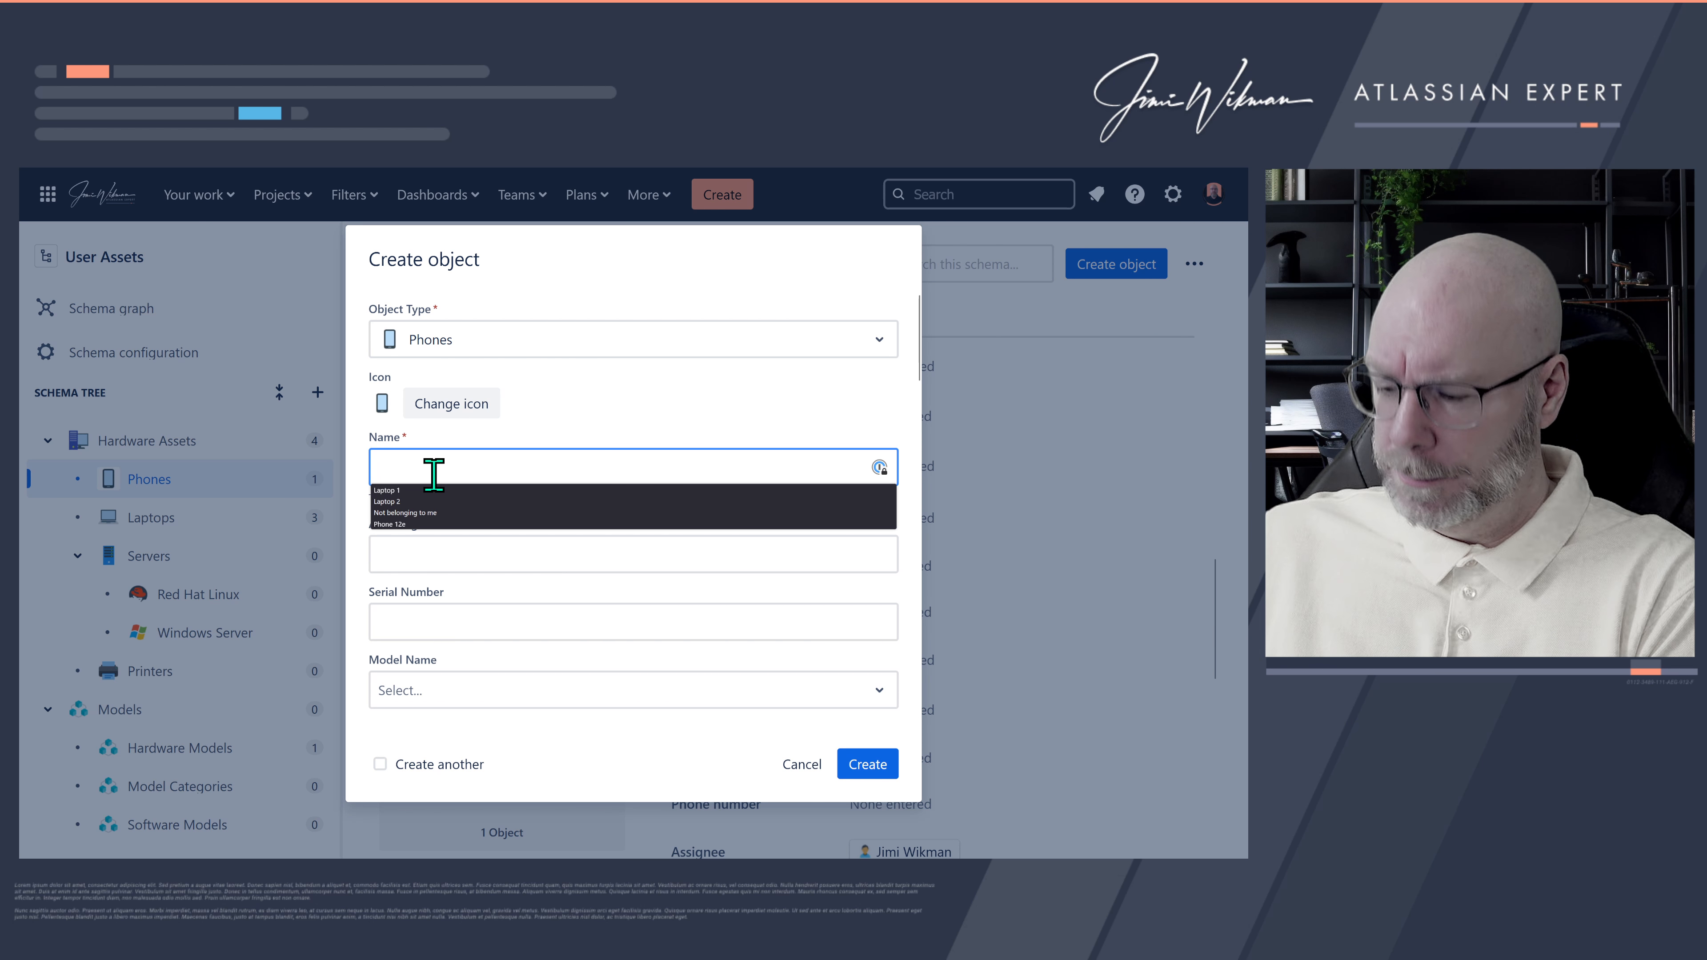
{"action": "type", "text": "Not my phone"}
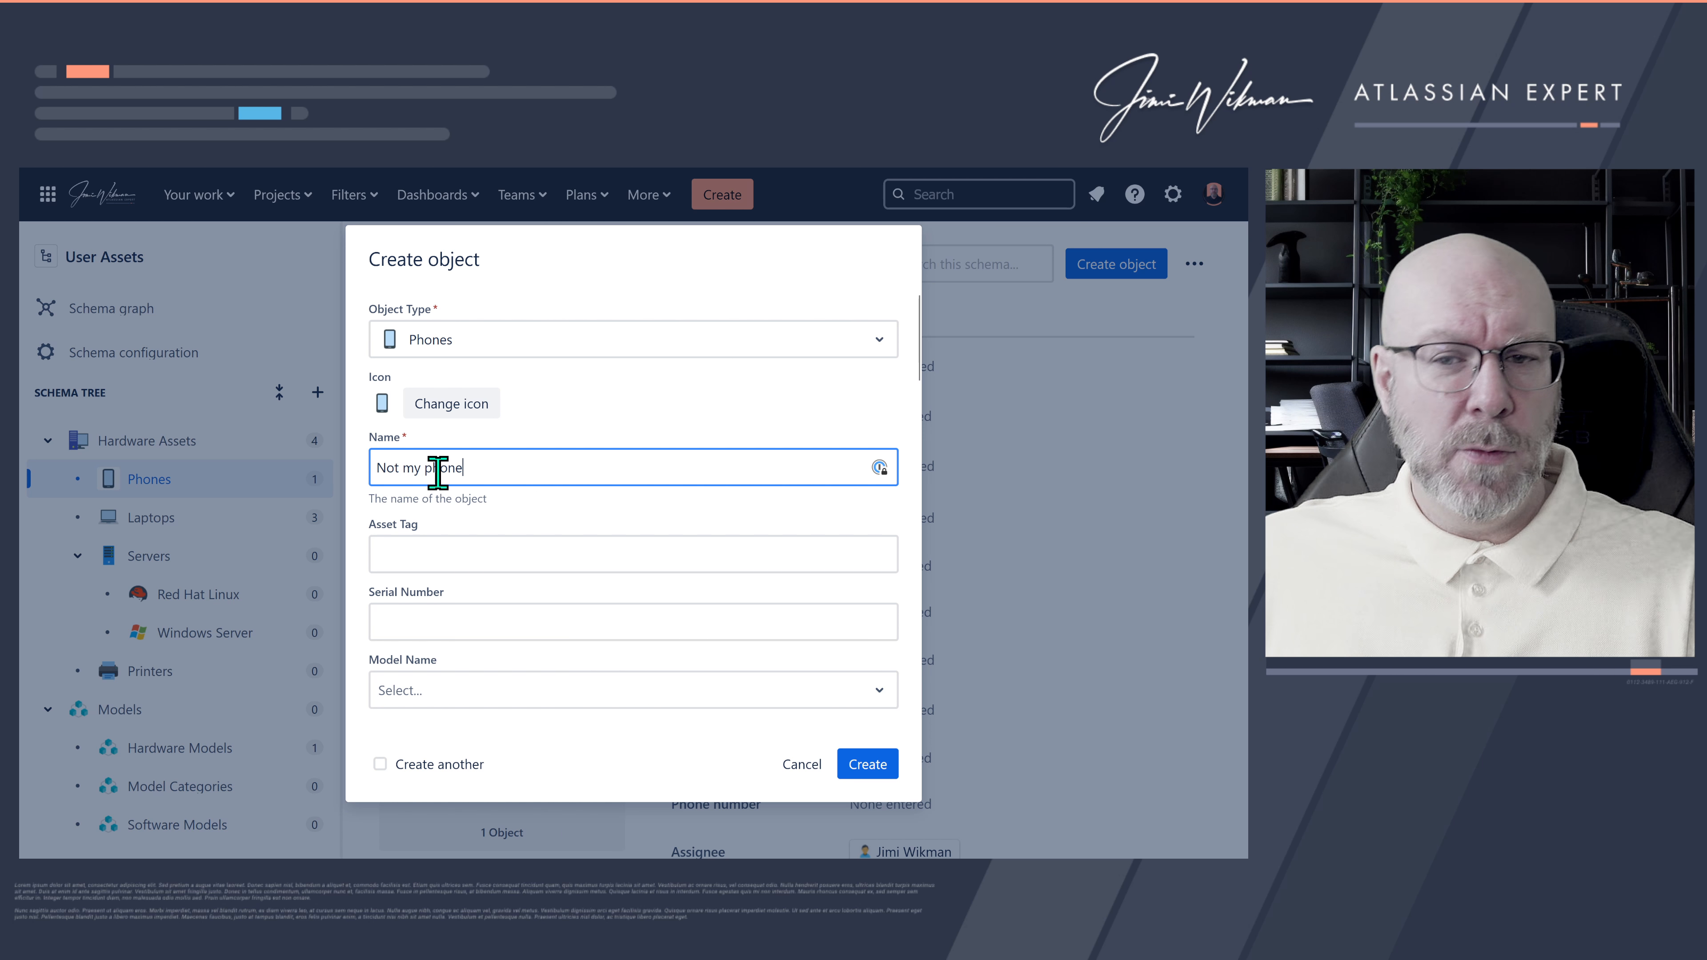
{"action": "left_click", "coordinate": [873, 768]}
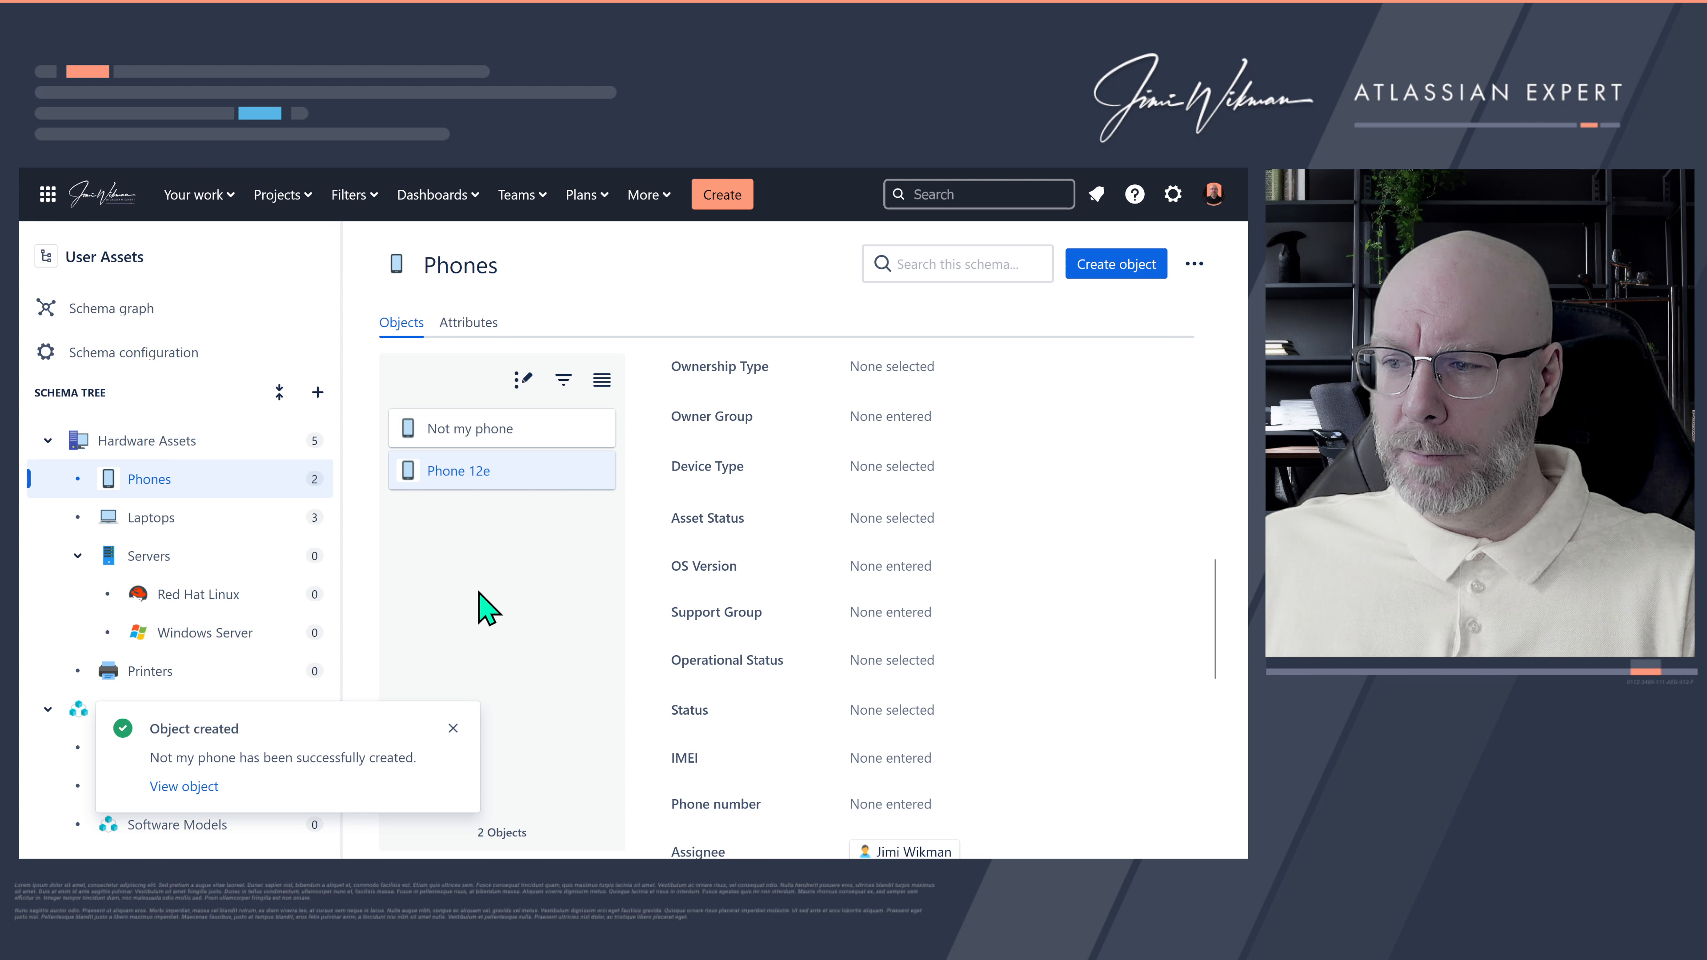
{"action": "left_click", "coordinate": [453, 728]}
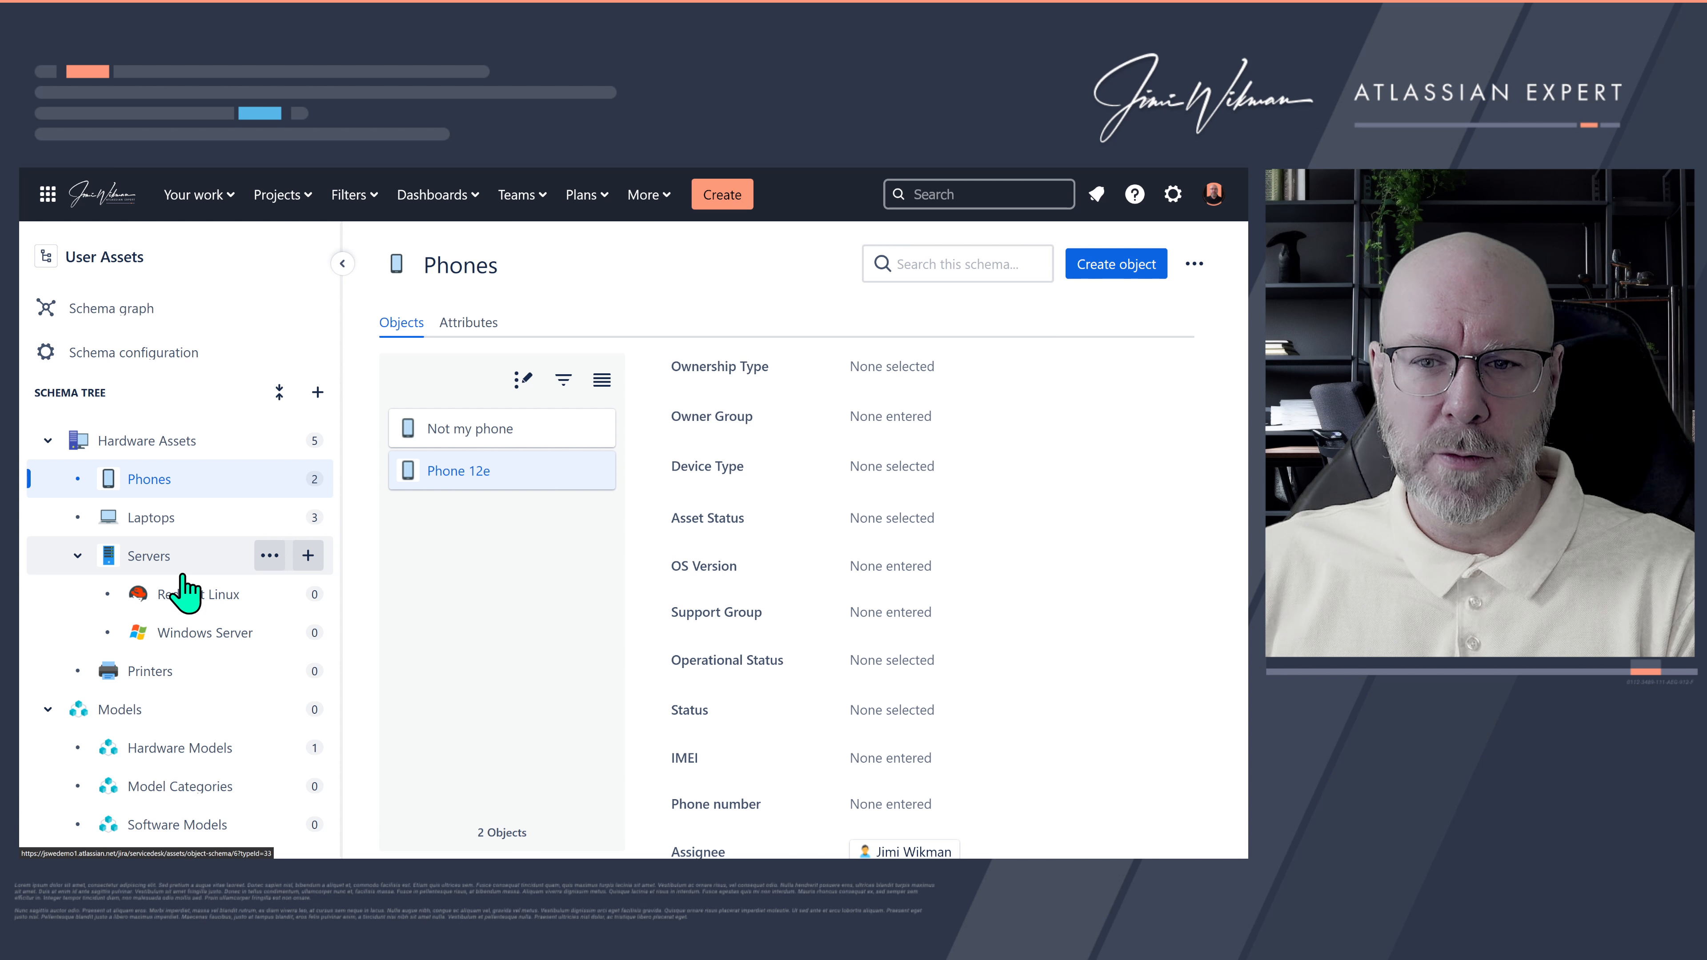
Step: Open the custom fields administration in the Jira issue settings
{"action": "left_click", "coordinate": [658, 201]}
{"action": "left_click", "coordinate": [1173, 195]}
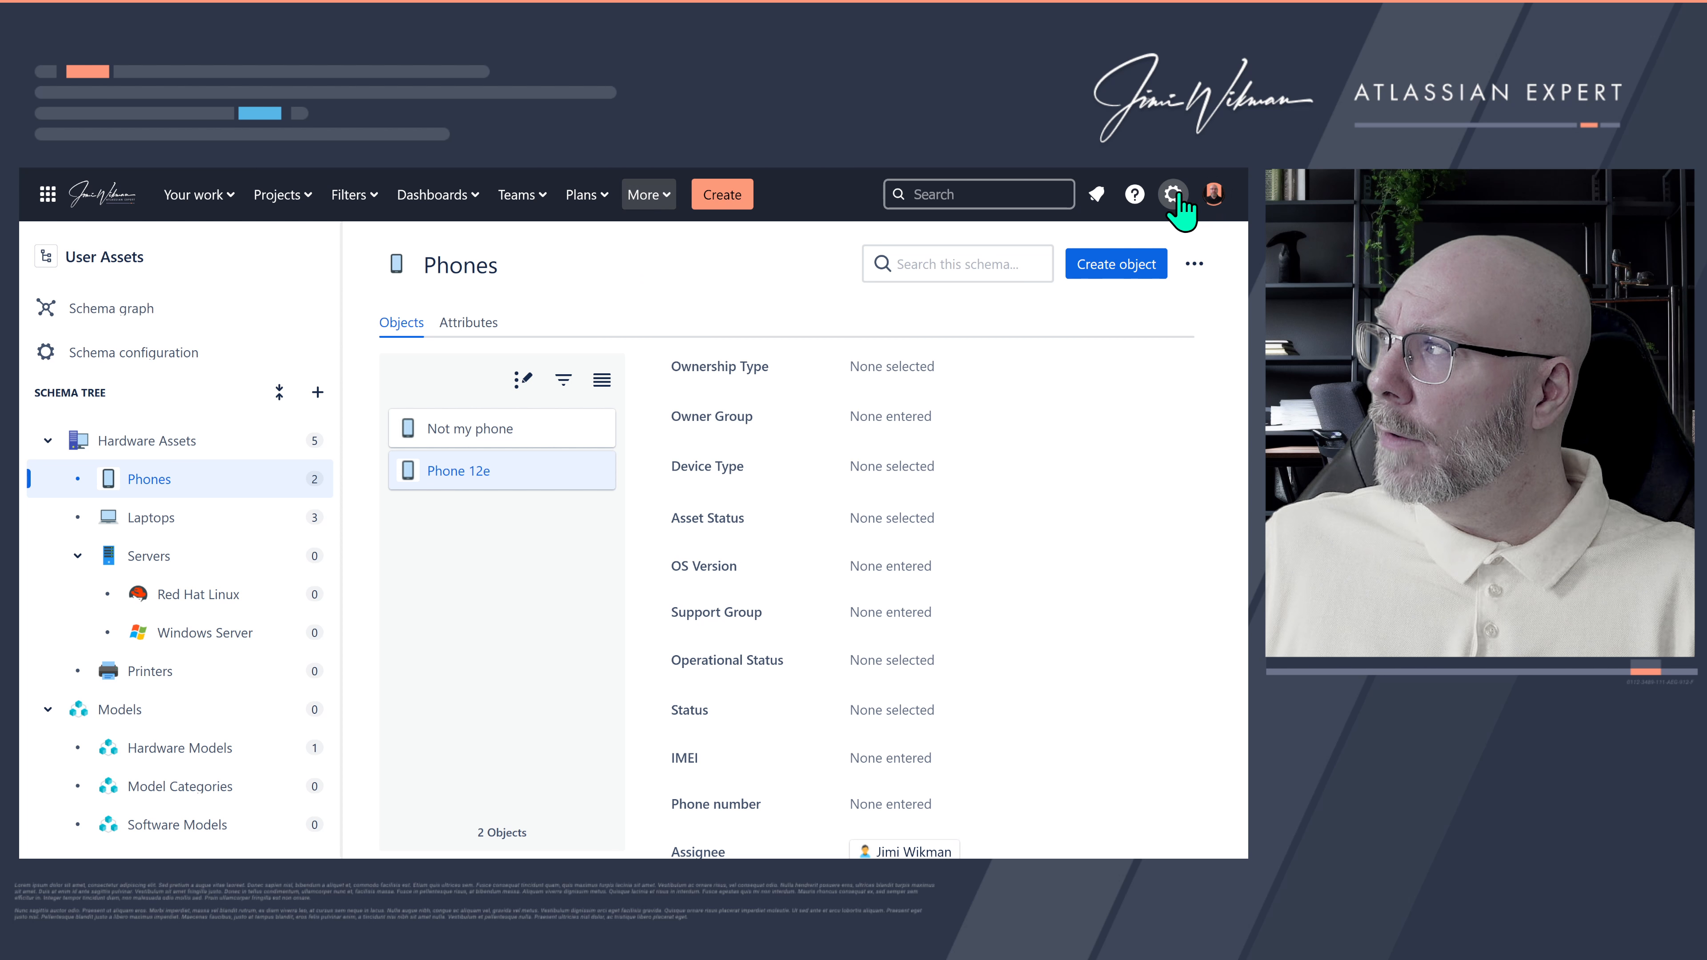
{"action": "left_click", "coordinate": [852, 651]}
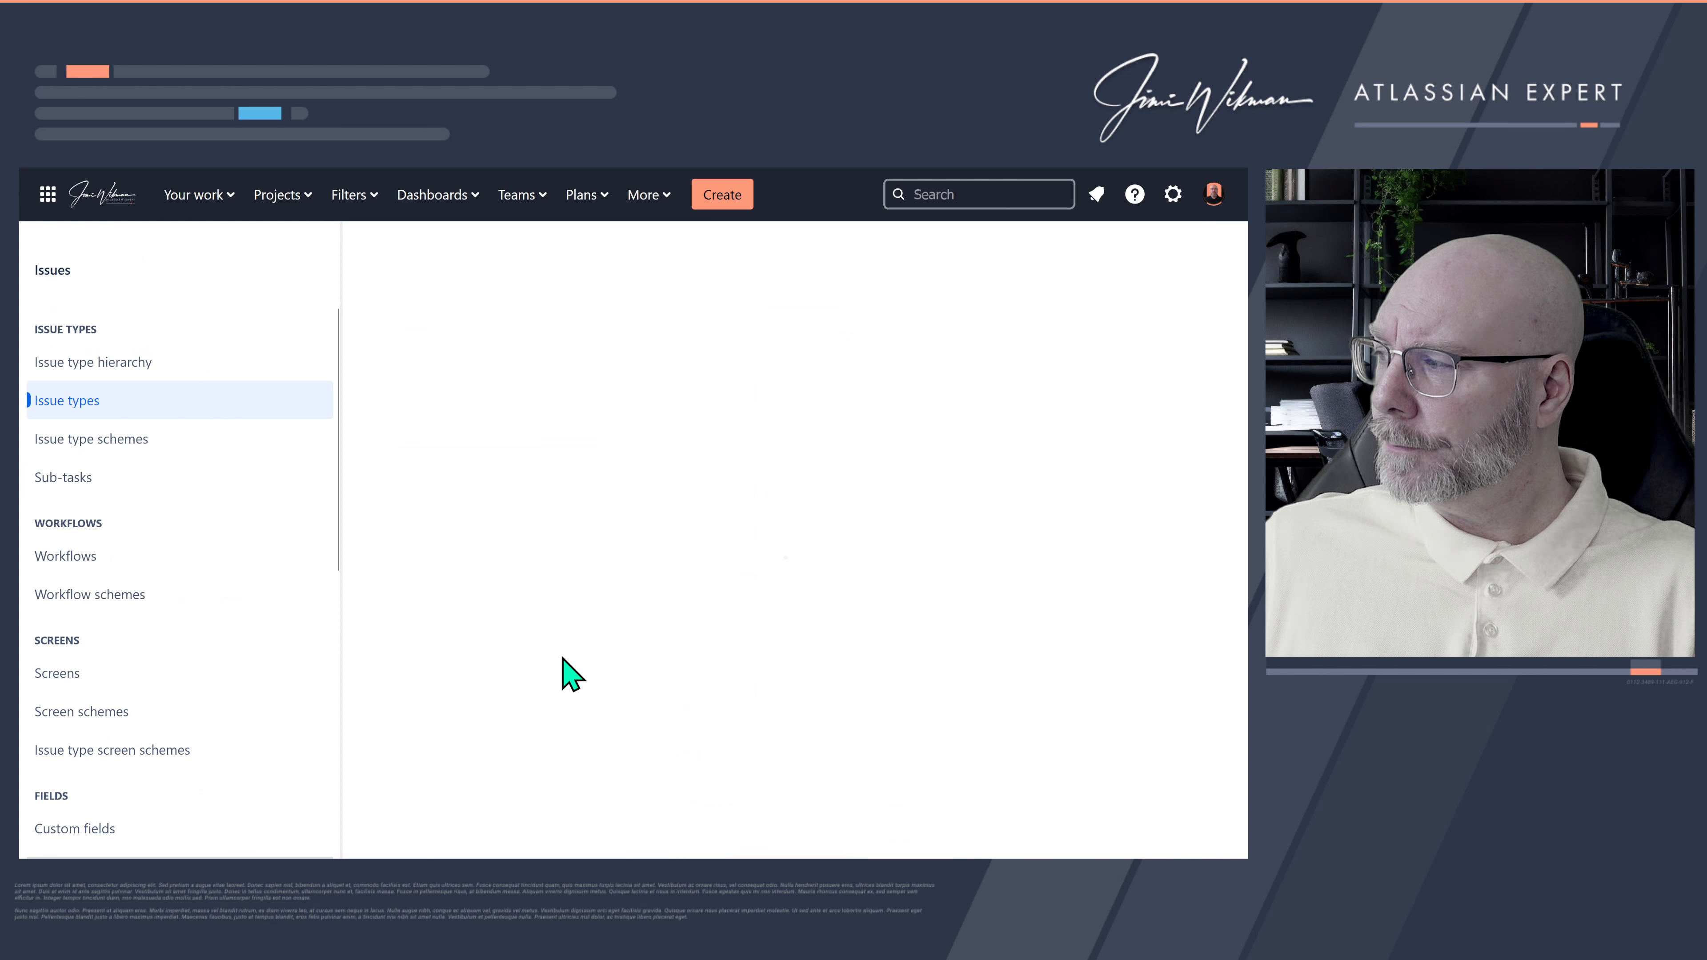
{"action": "scroll", "coordinate": [176, 689], "scroll_direction": "down", "scroll_amount": 4}
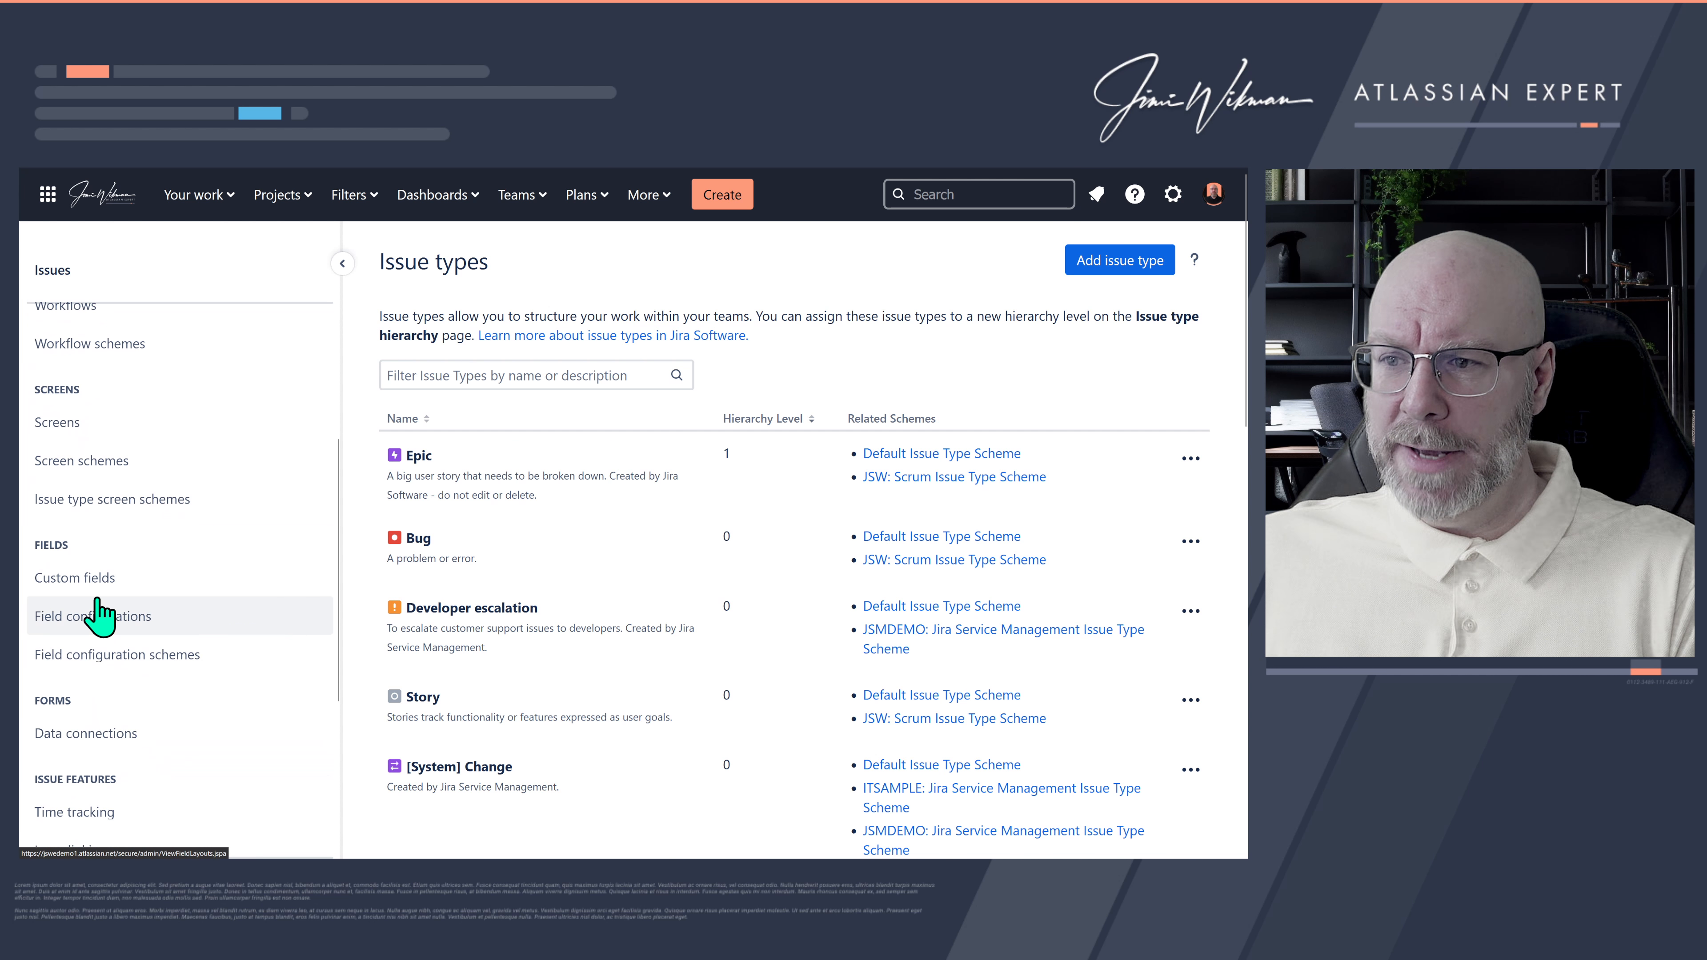
{"action": "left_click", "coordinate": [106, 589]}
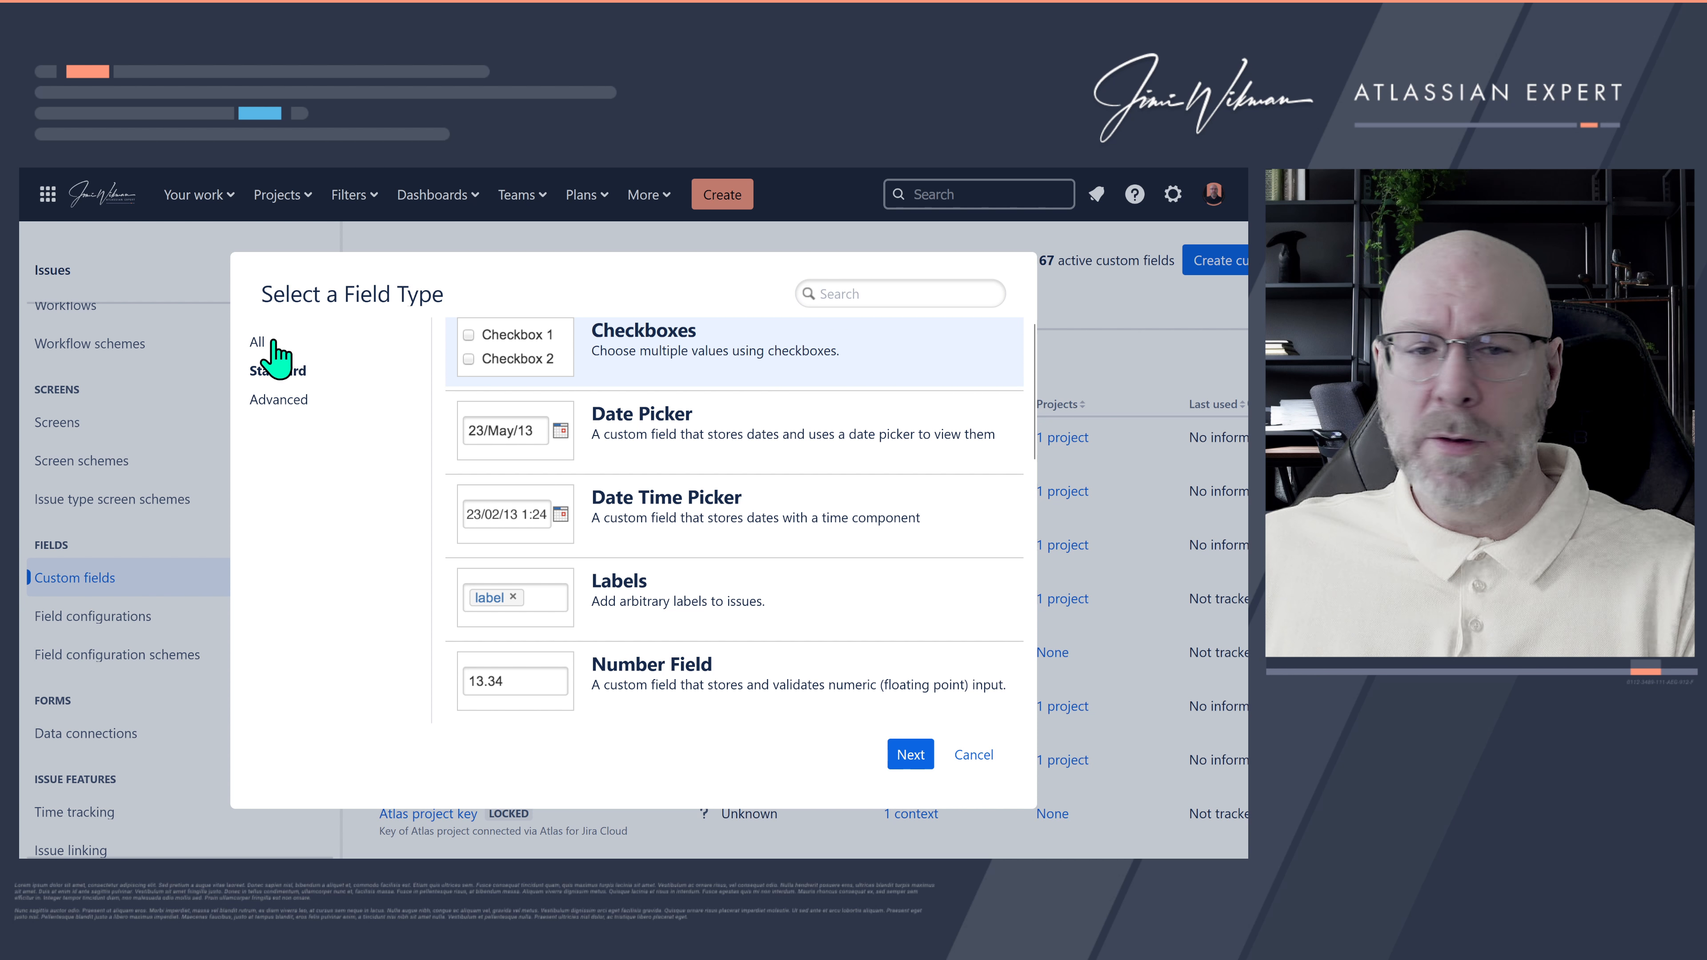
Step: Choose Assets objects from all available field types for the new custom field and proceed to its configuration
{"action": "left_click", "coordinate": [259, 343]}
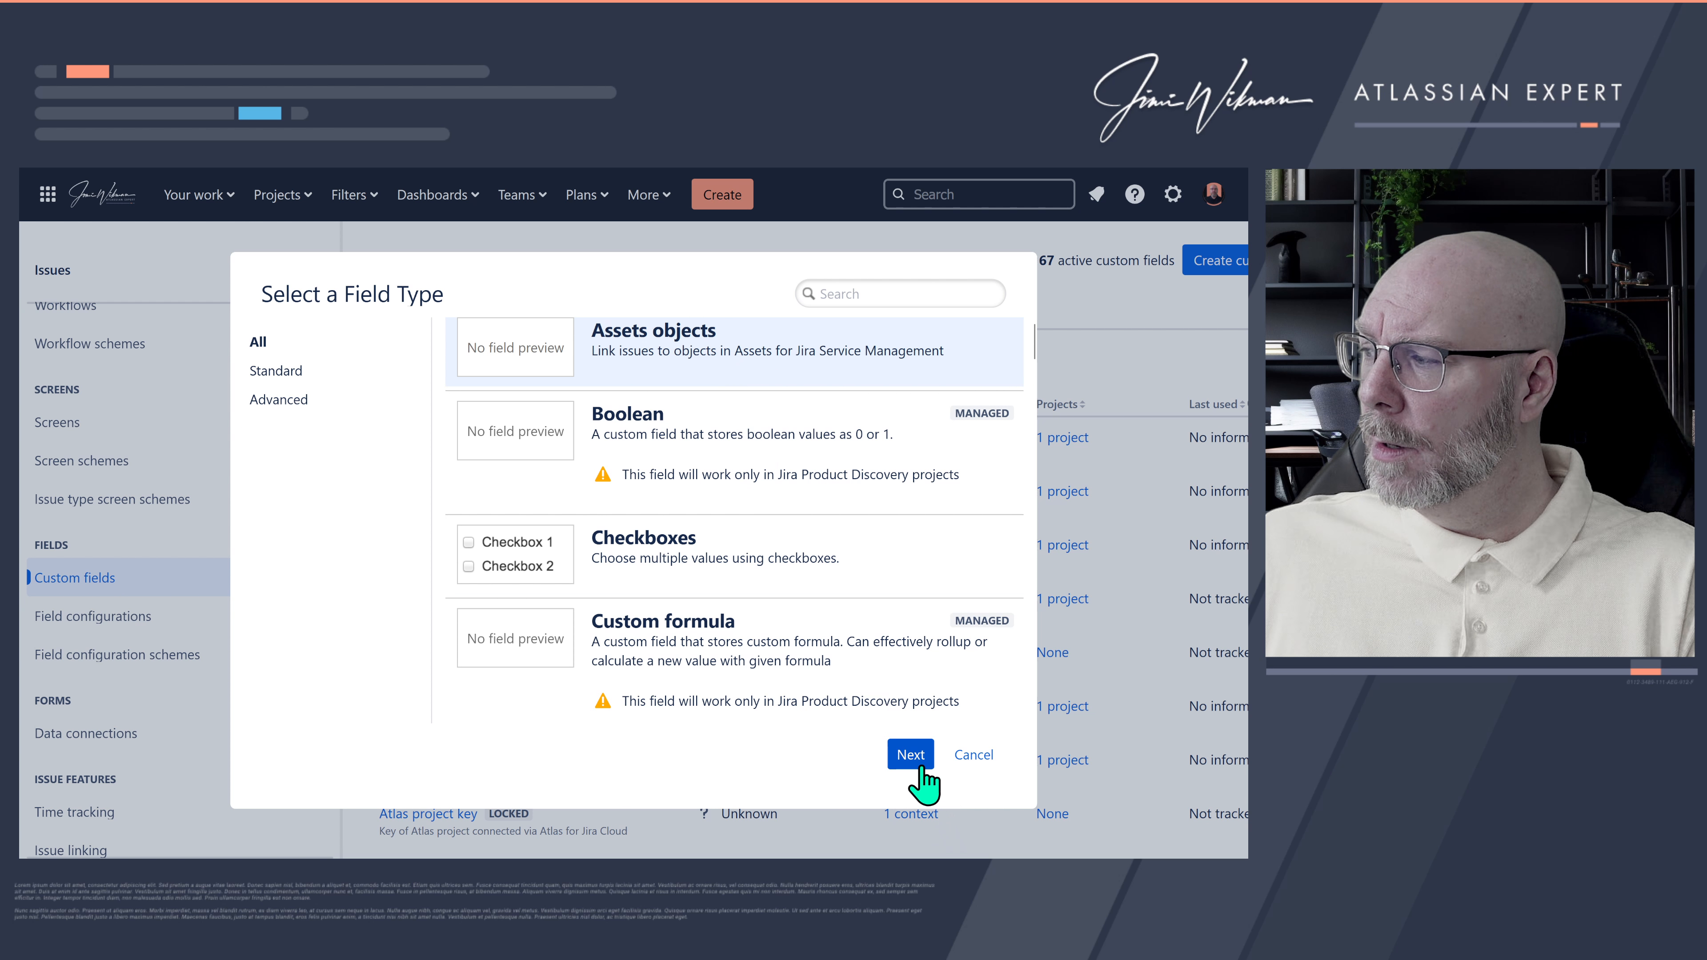
{"action": "left_click", "coordinate": [911, 754]}
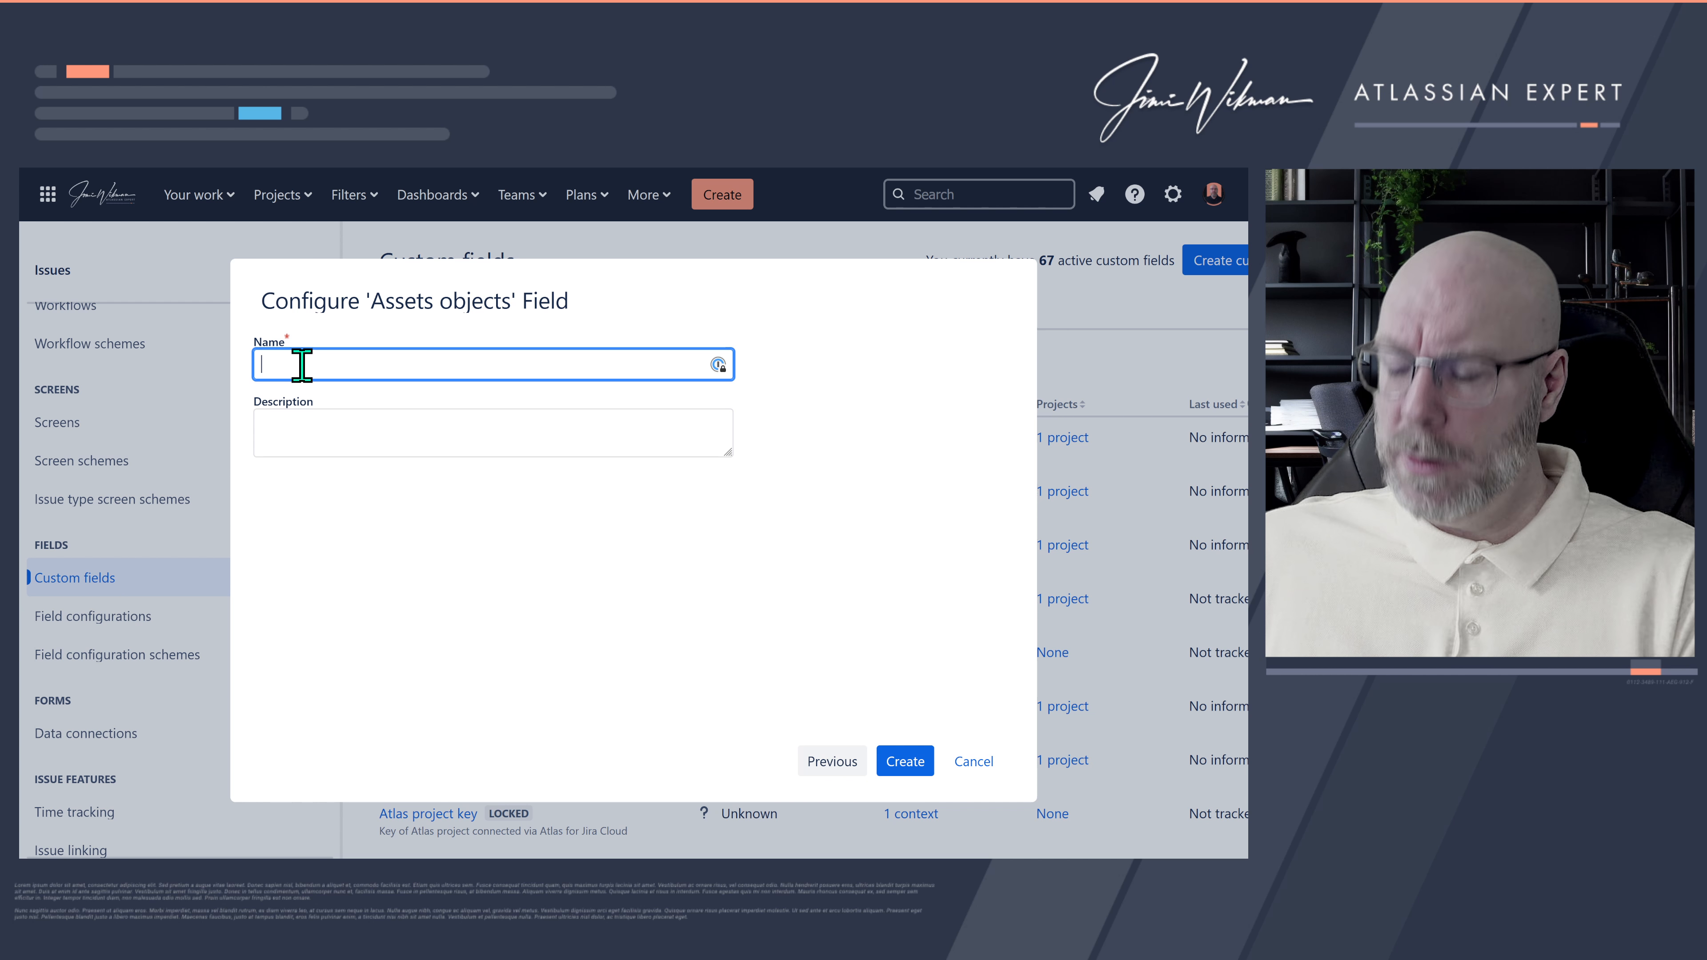
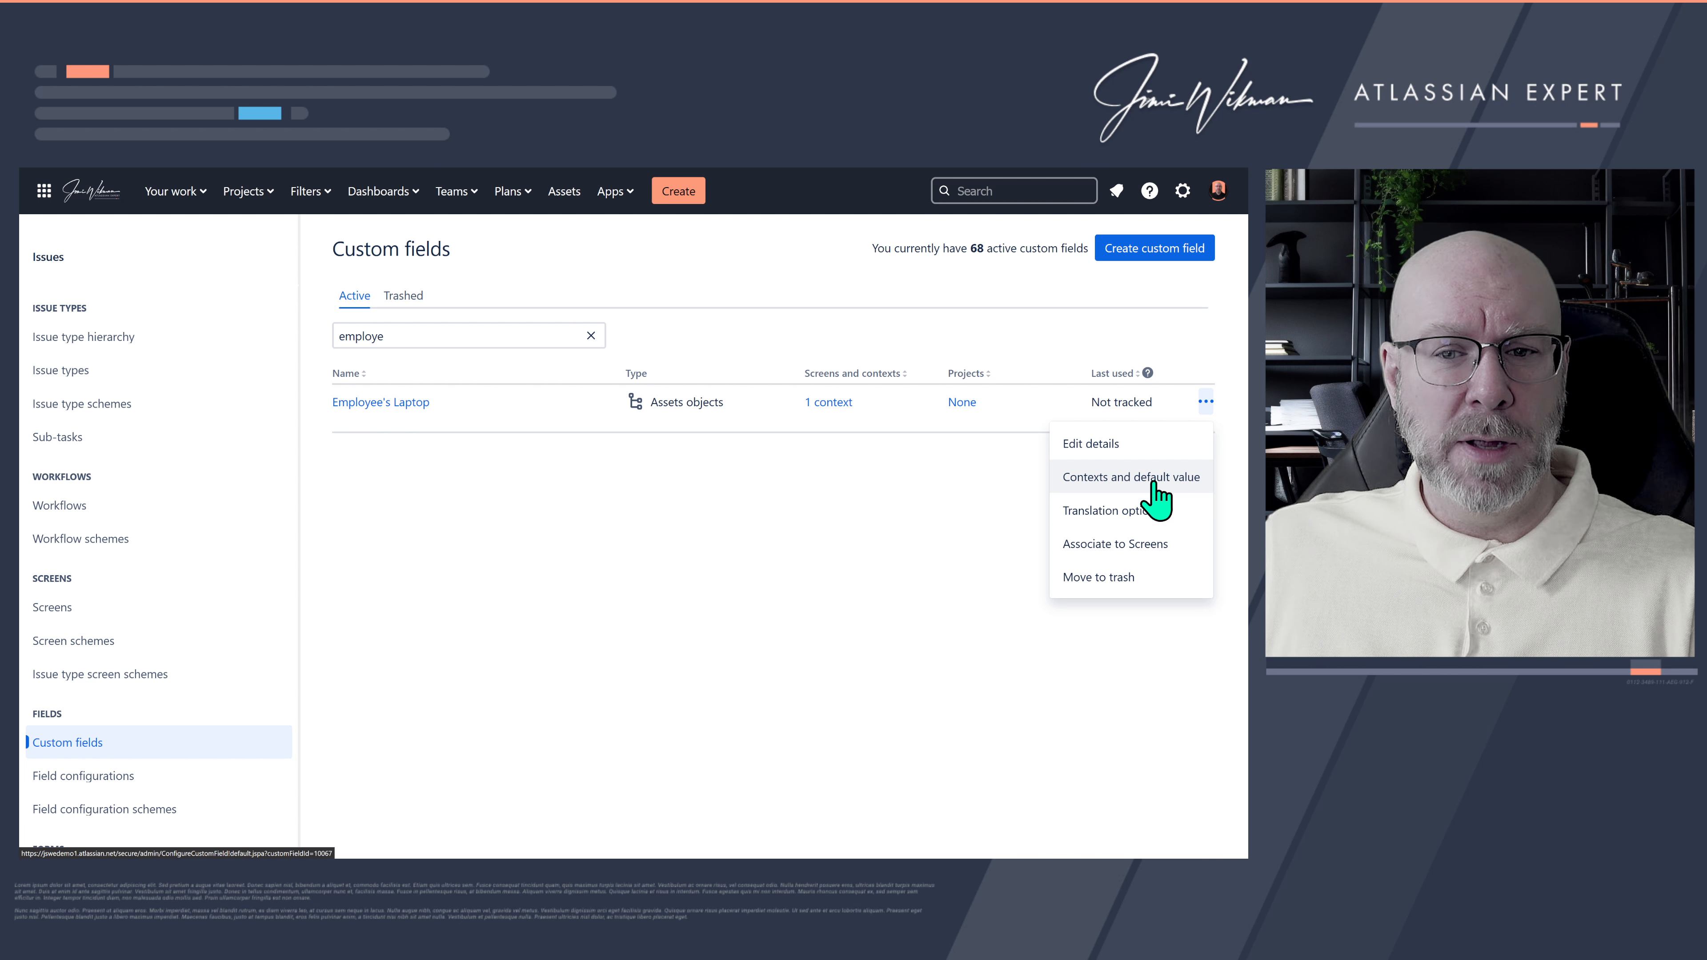
Step: Limit the default context of the Employee's Laptop custom field to JSM Demo Project and review the applied issue types and project
{"action": "left_click", "coordinate": [1153, 478]}
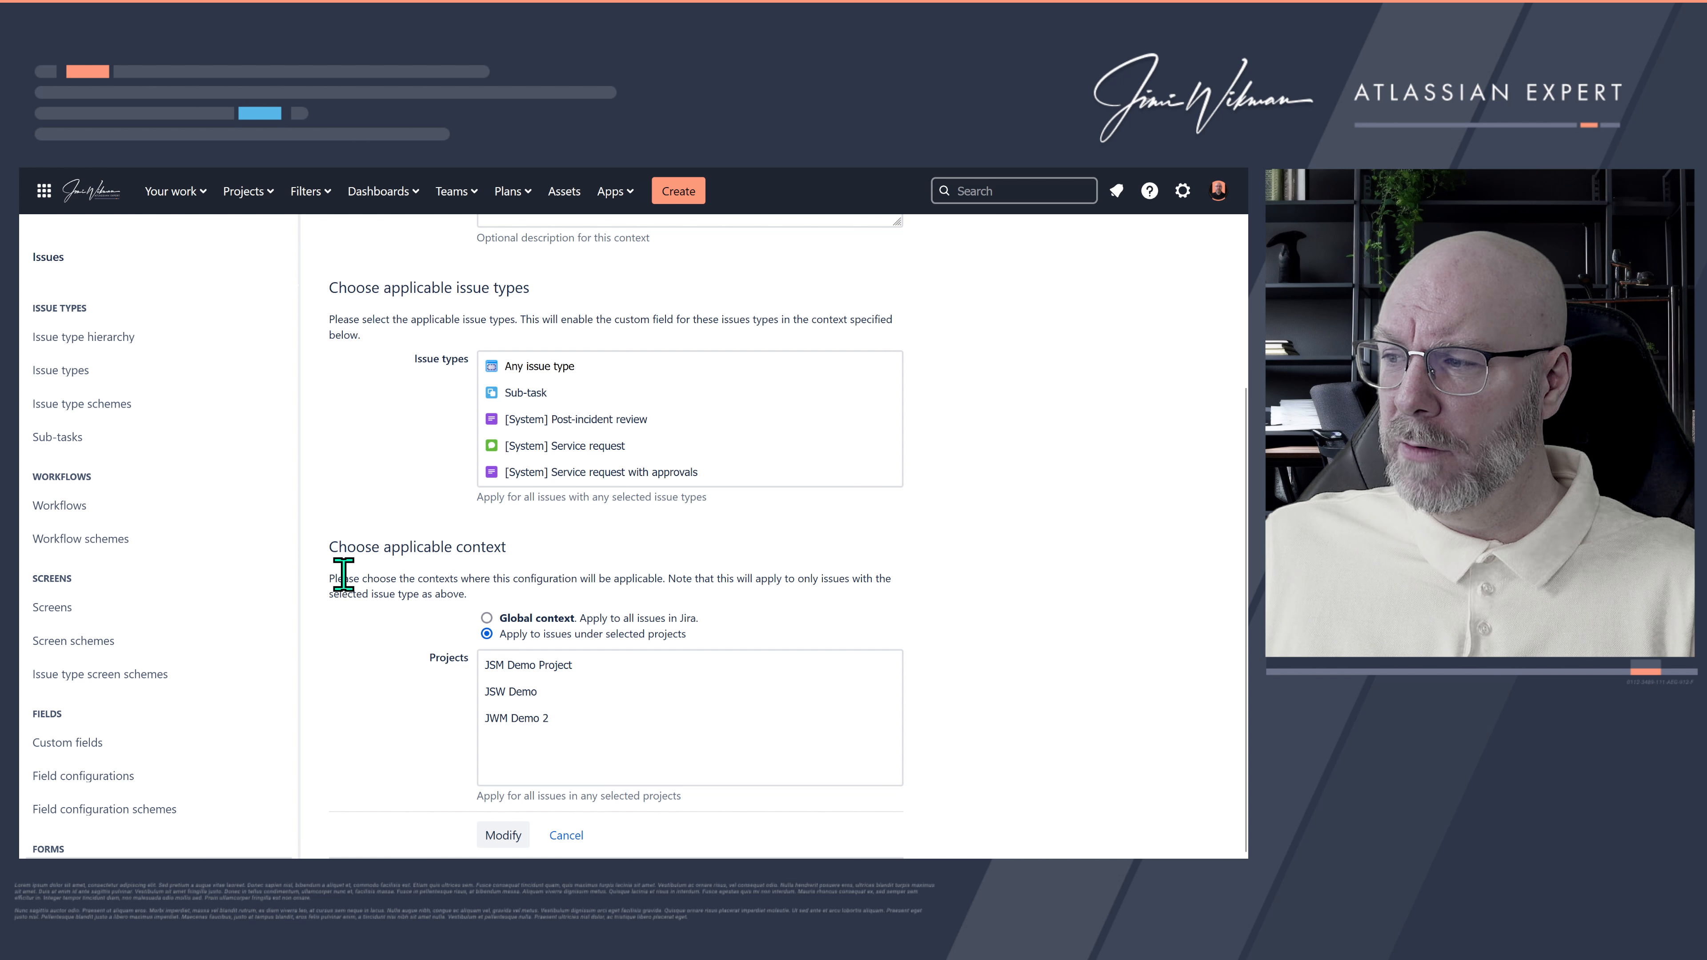
{"action": "left_click", "coordinate": [527, 666]}
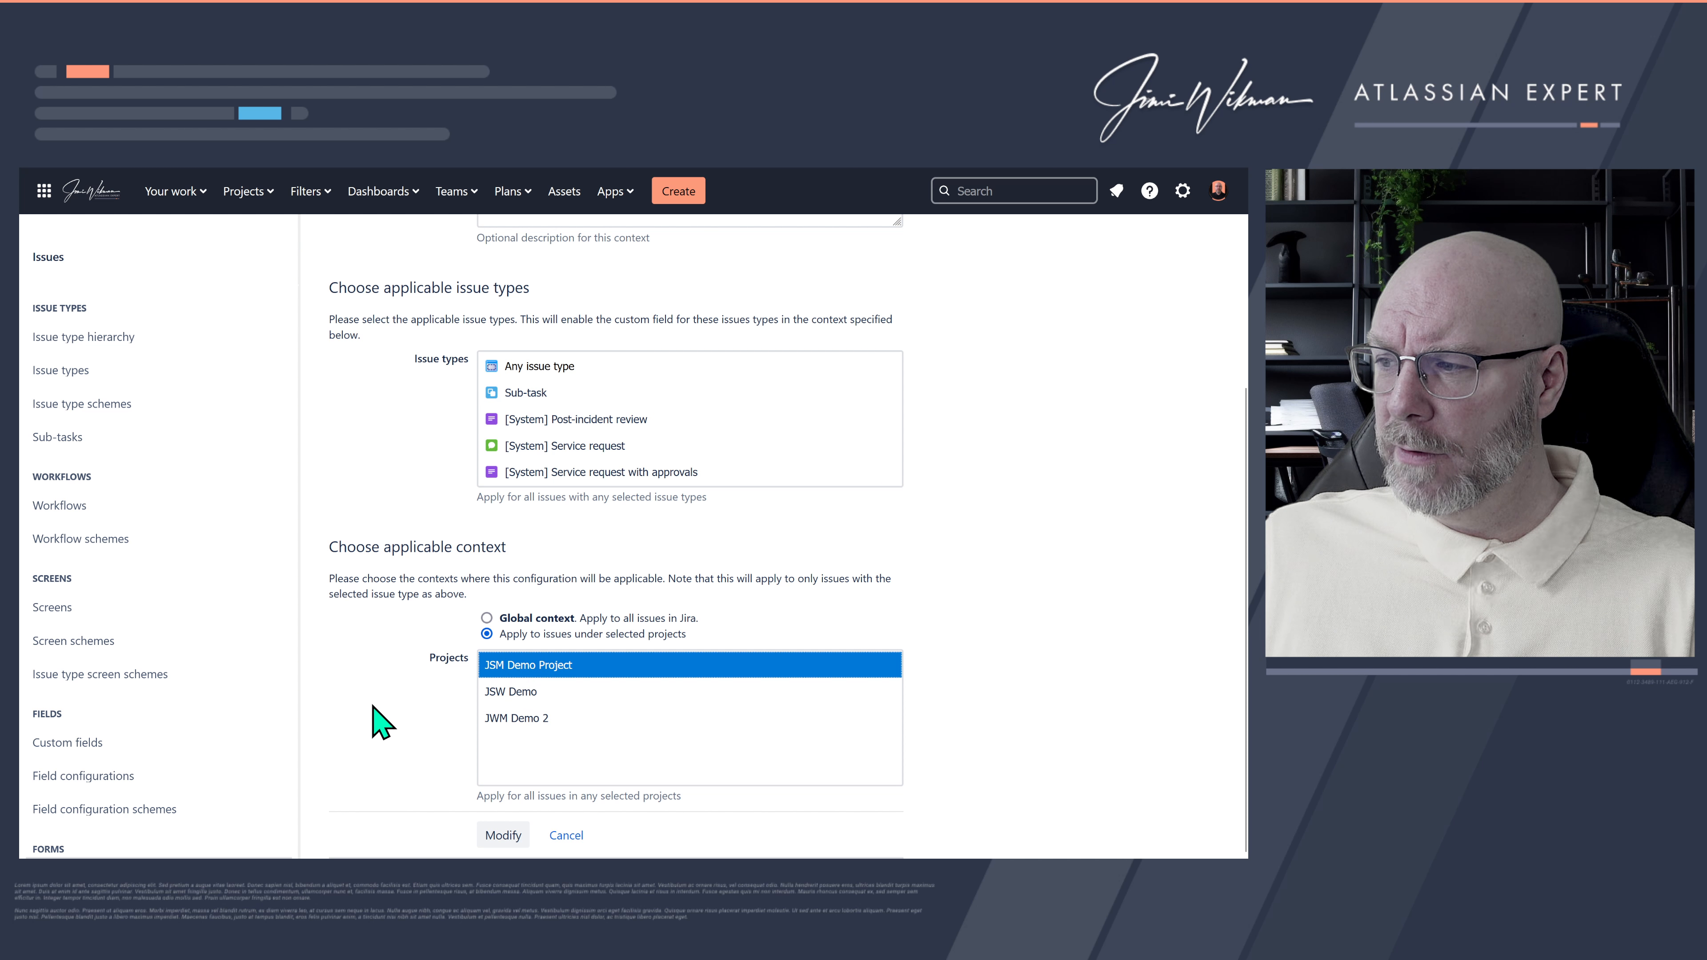
{"action": "left_click", "coordinate": [501, 835]}
{"action": "left_click_drag", "start_coordinate": [616, 641], "coordinate": [531, 640]}
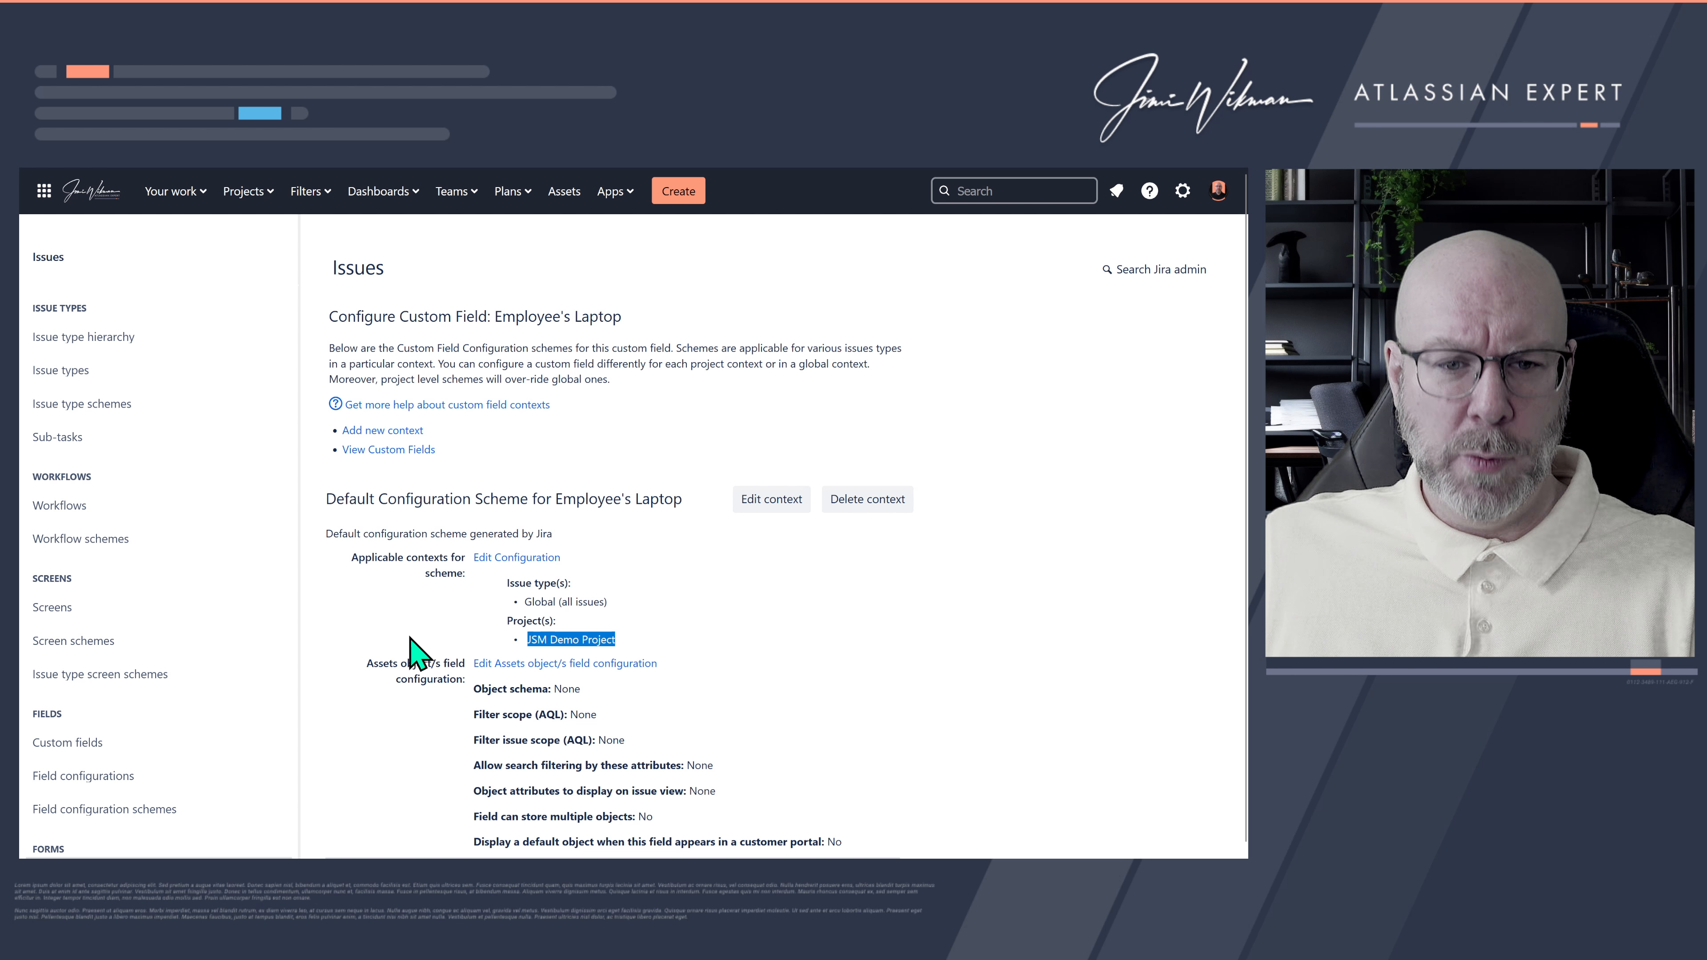
{"action": "left_click_drag", "start_coordinate": [610, 603], "coordinate": [519, 612]}
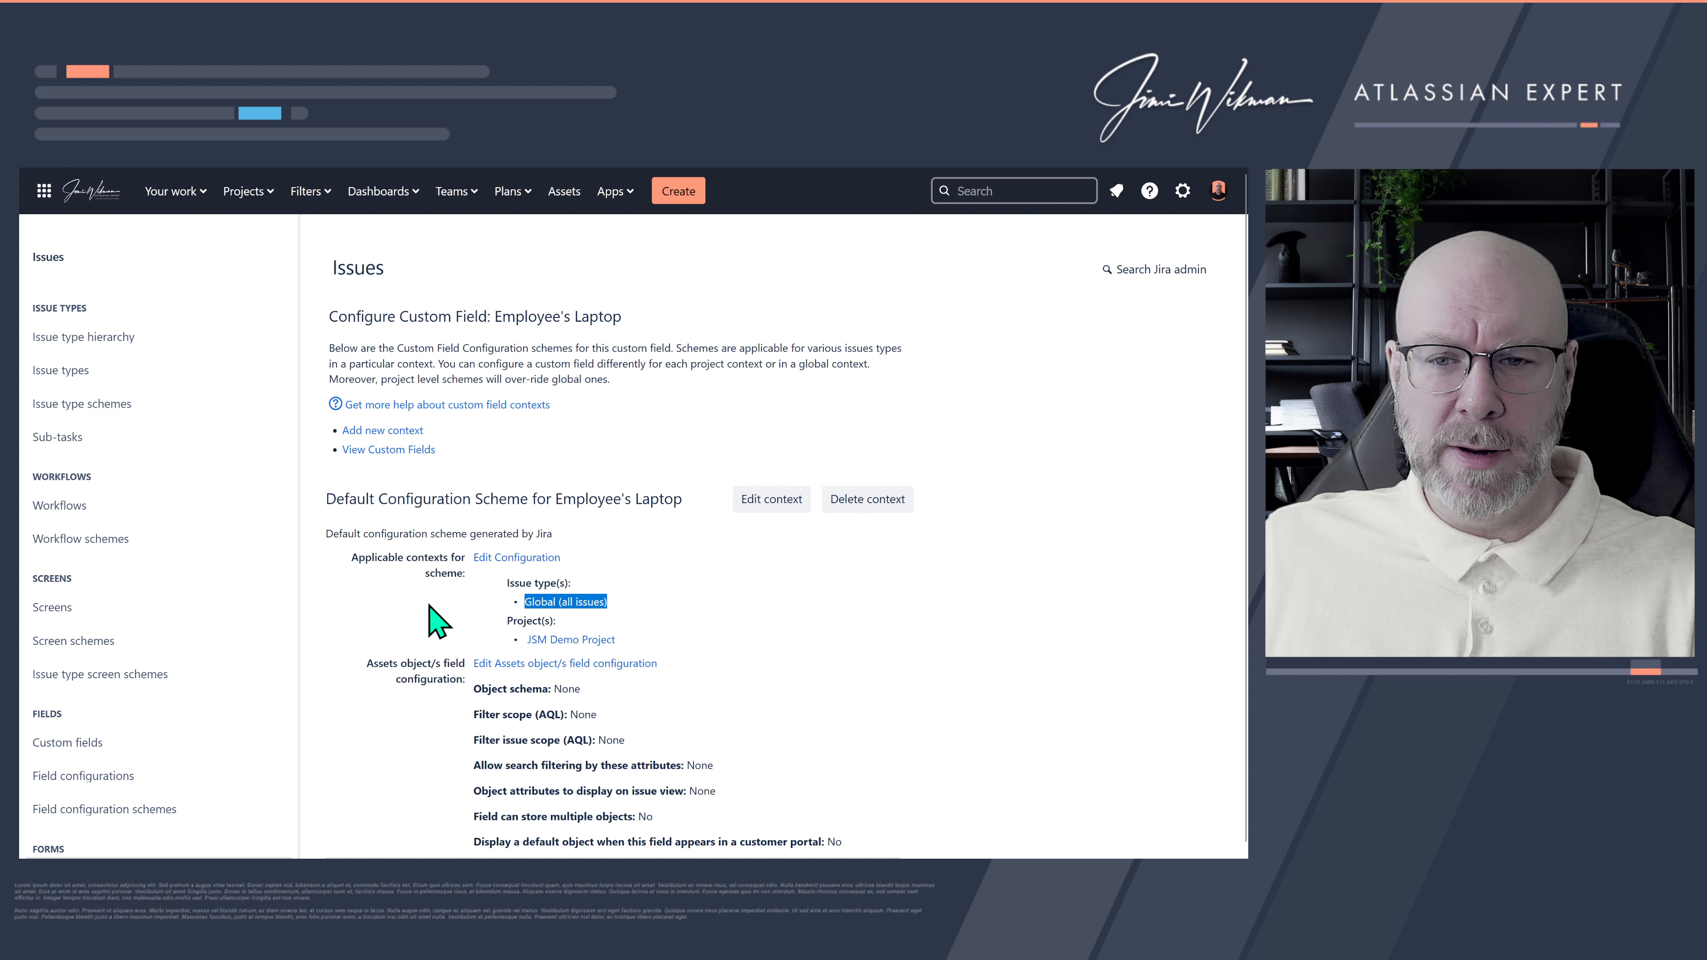
Step: Open the Assets object field configuration of Employee's Laptop and set its object schema to User Assets
{"action": "scroll", "coordinate": [429, 605], "scroll_direction": "down", "scroll_amount": 1}
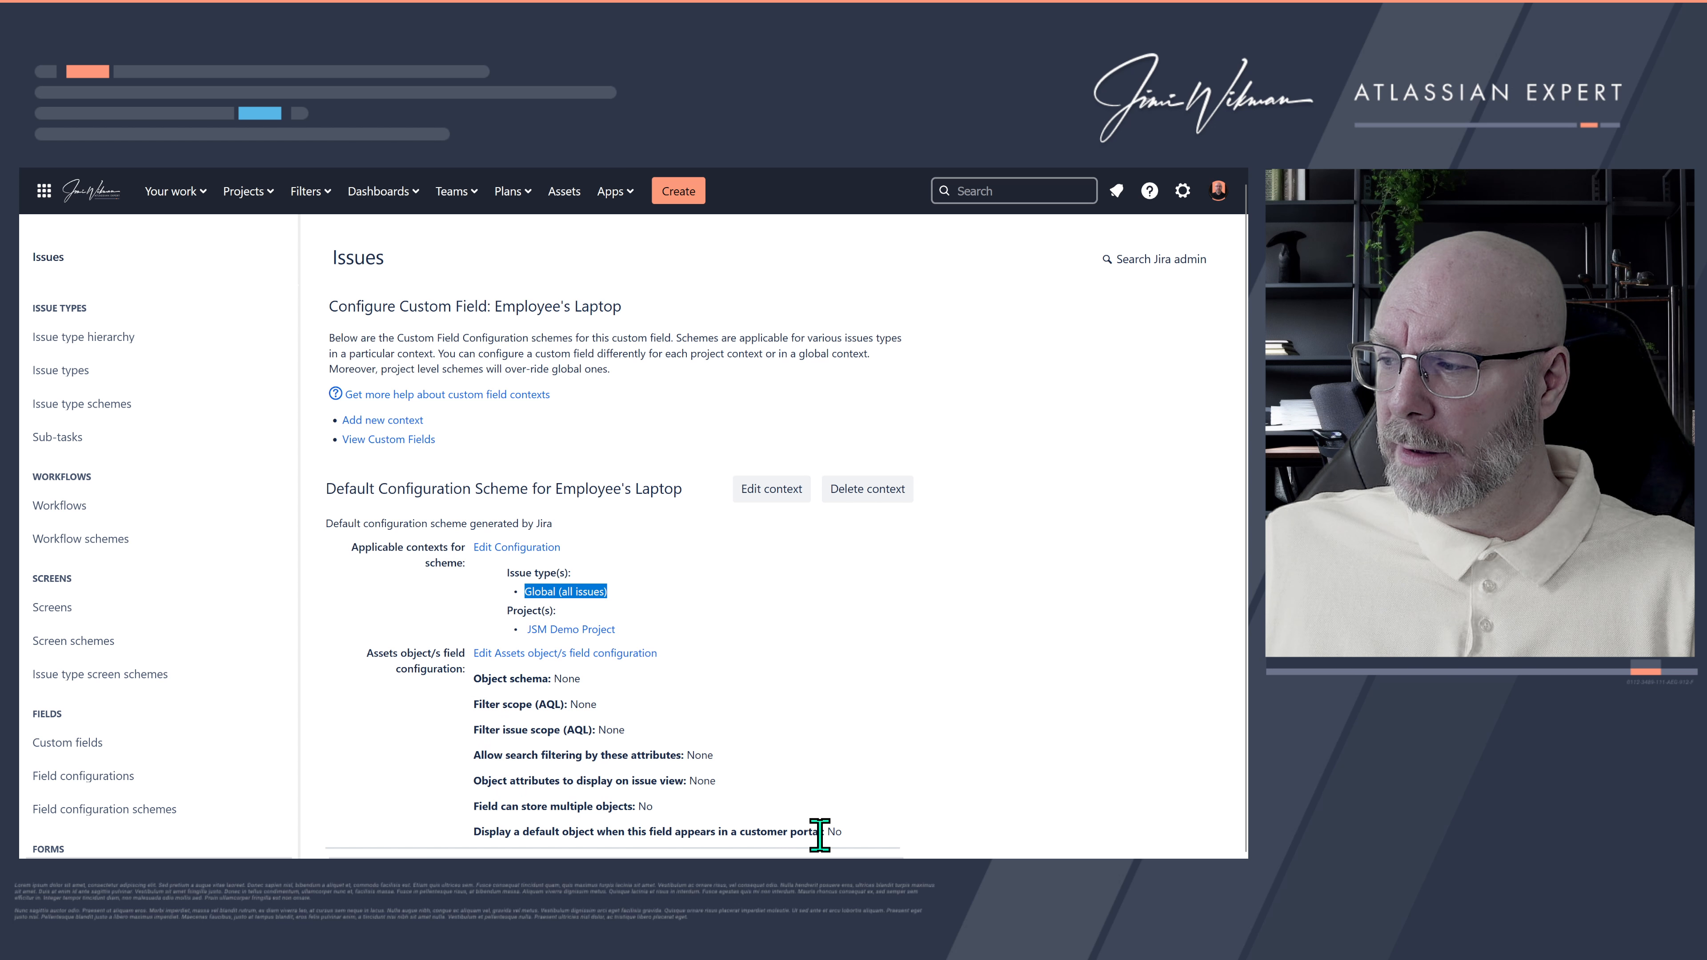
{"action": "left_click_drag", "start_coordinate": [843, 834], "coordinate": [479, 703]}
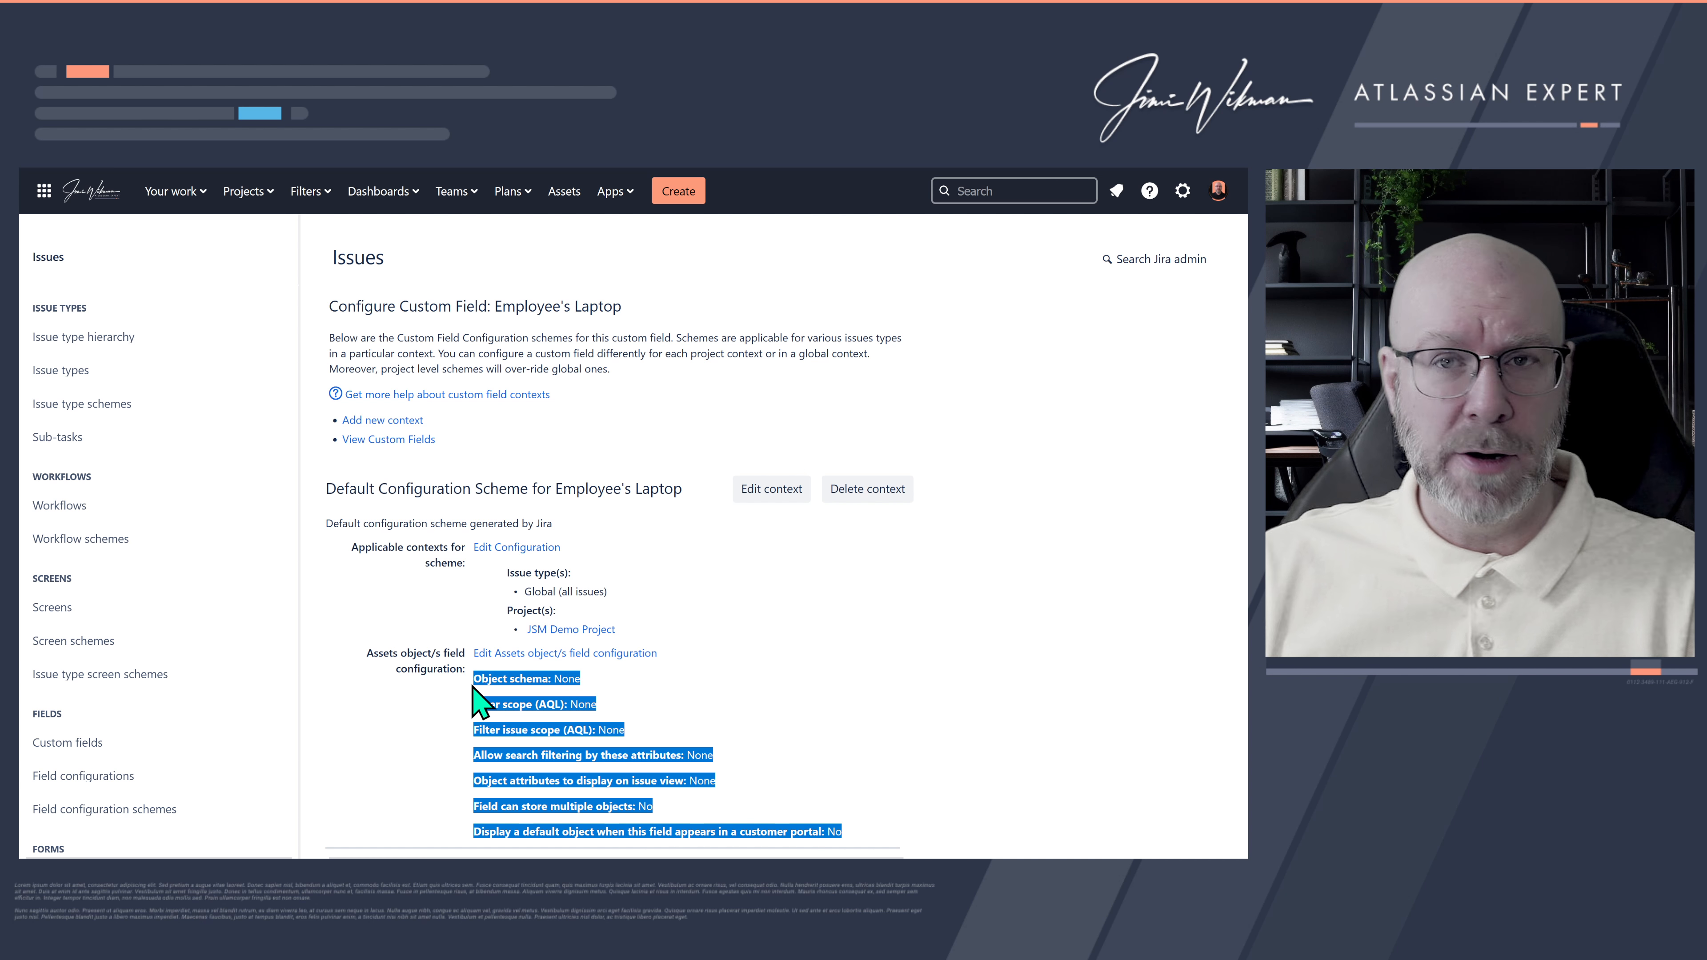
{"action": "left_click", "coordinate": [517, 655]}
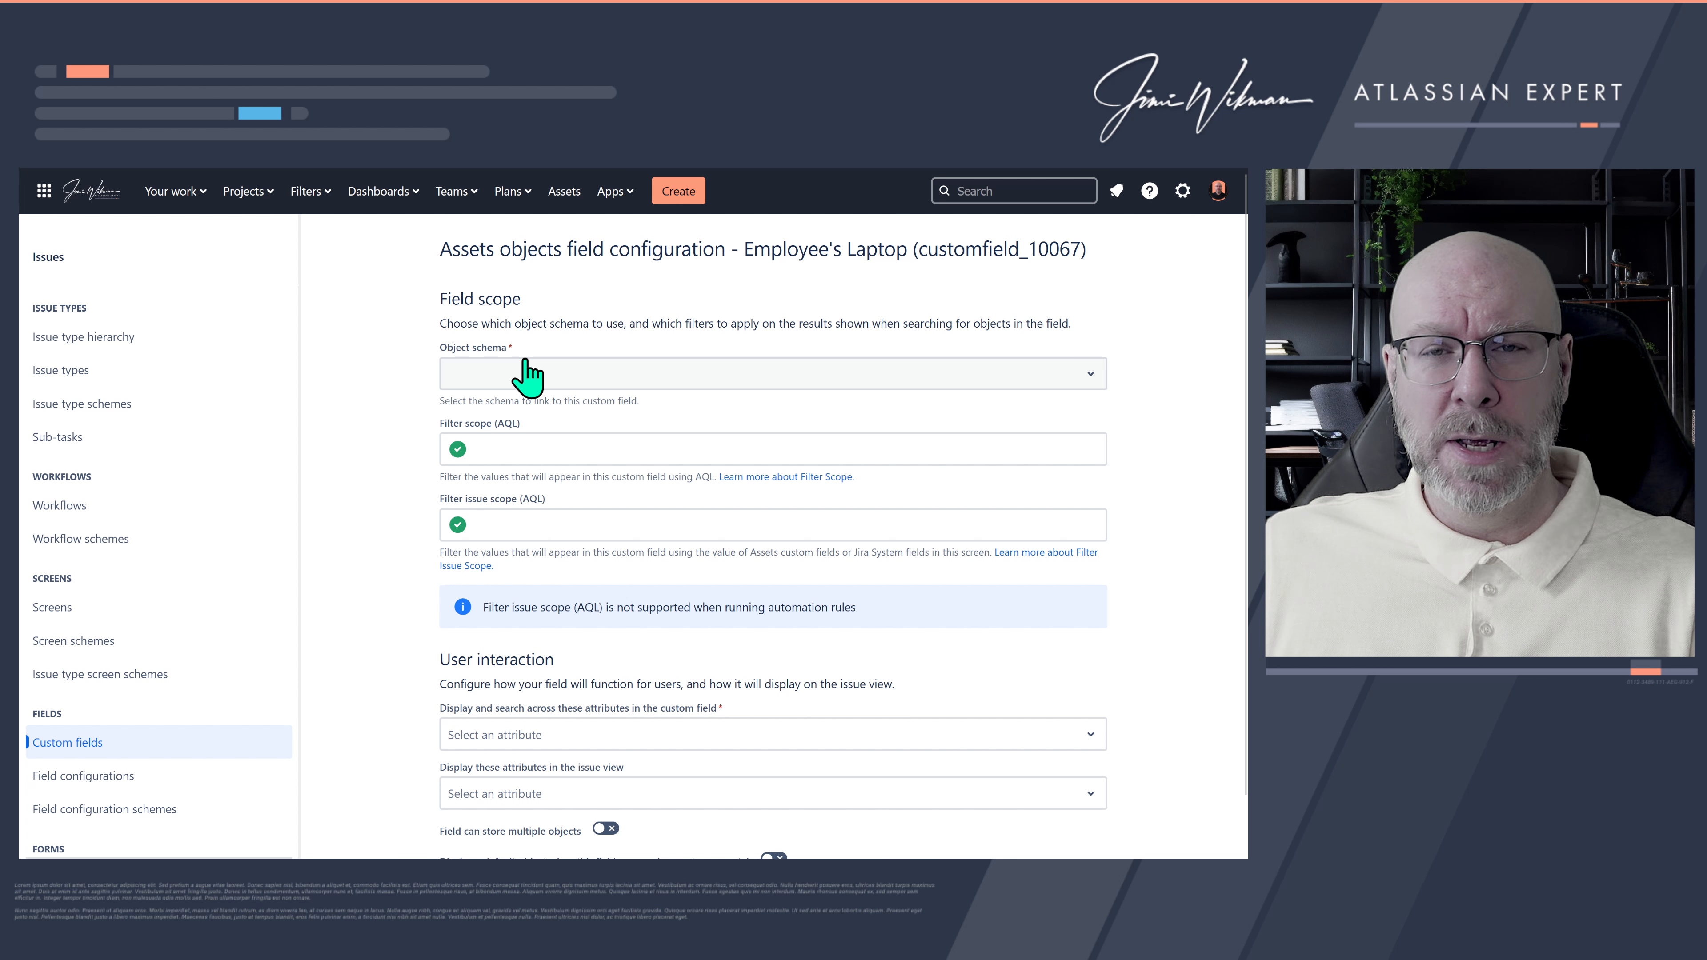
{"action": "left_click", "coordinate": [525, 362]}
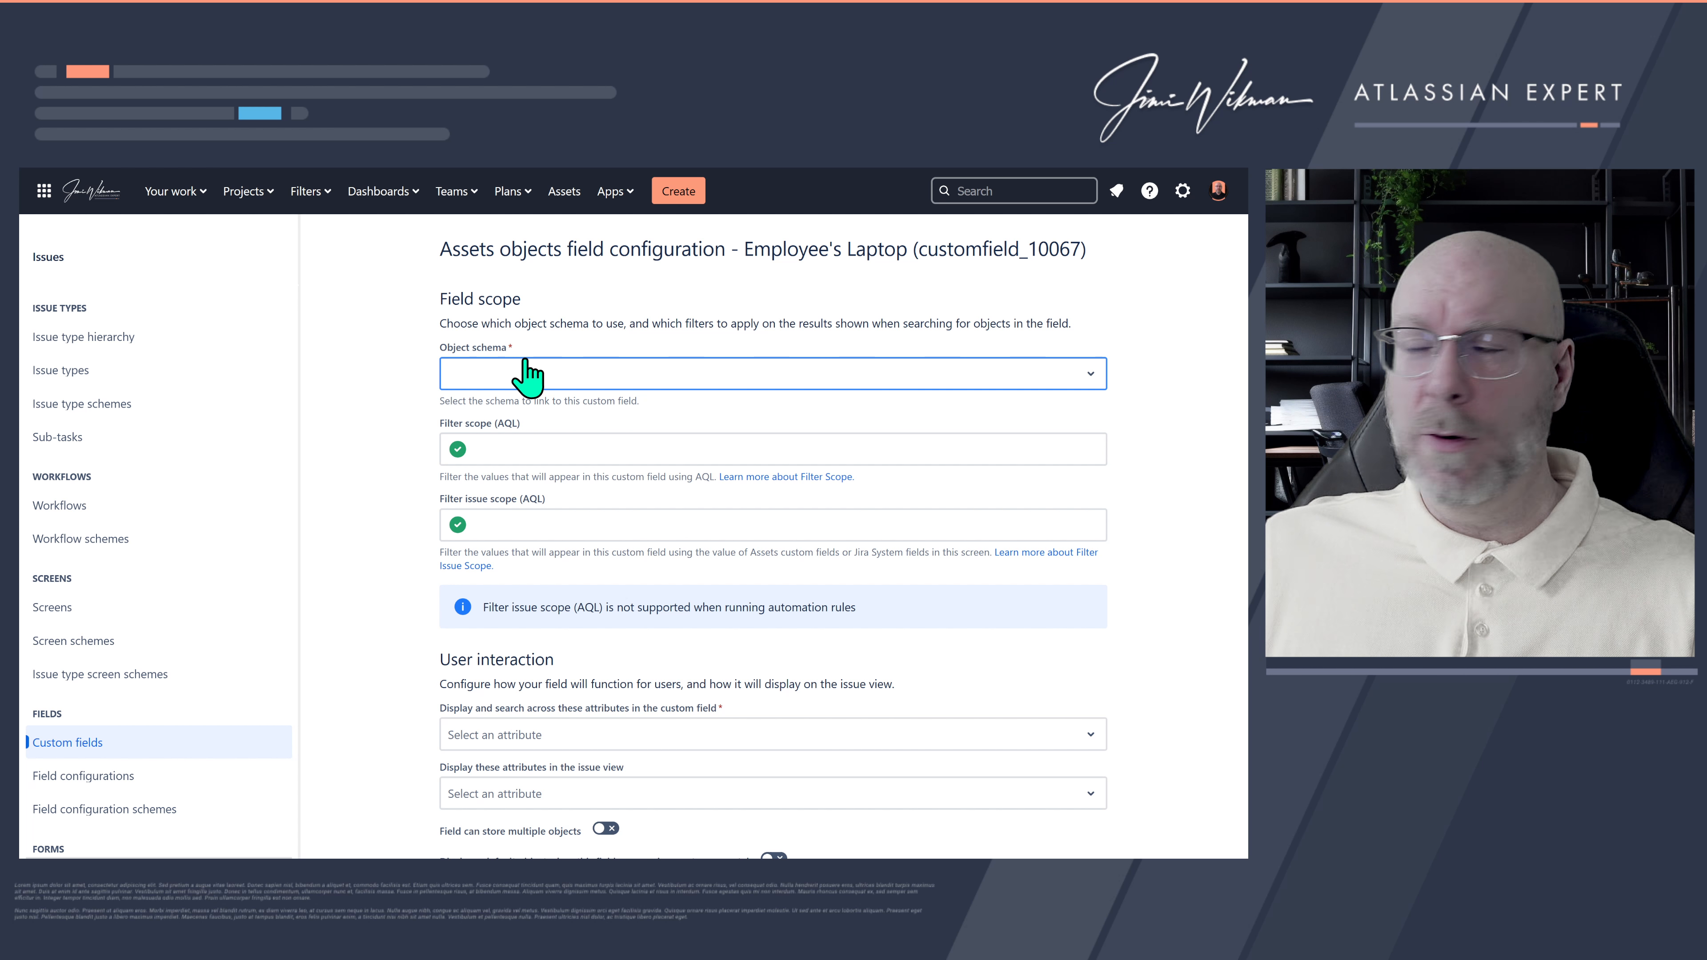
{"action": "left_click", "coordinate": [498, 378]}
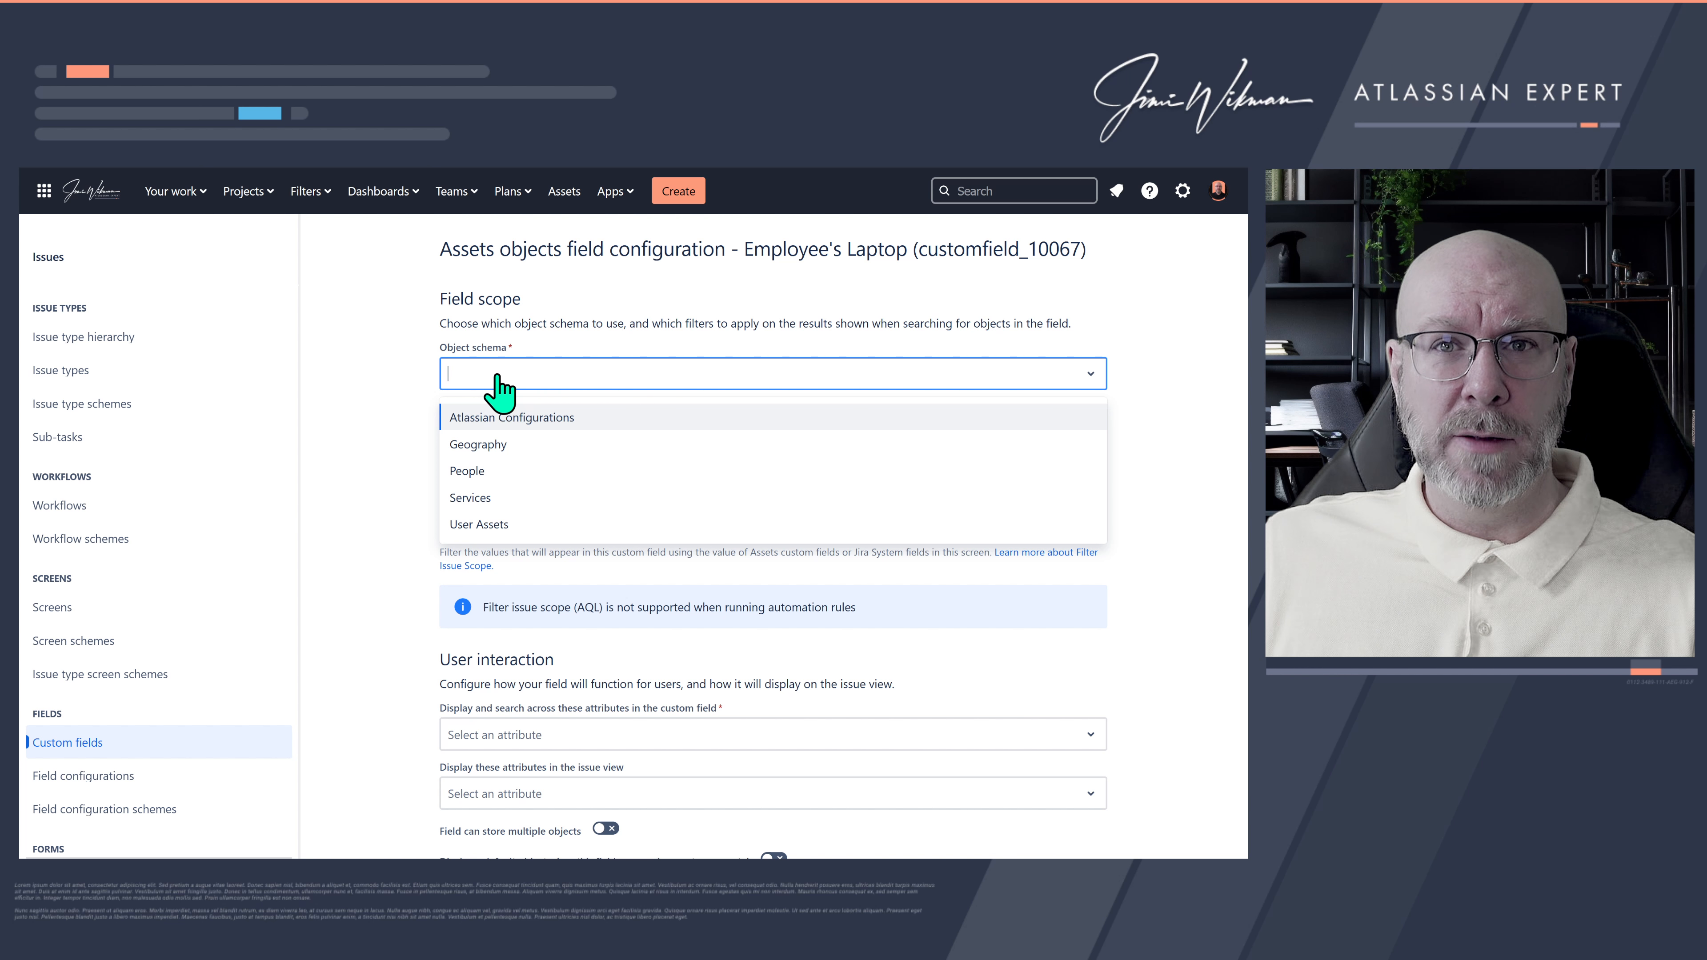
{"action": "left_click", "coordinate": [488, 531]}
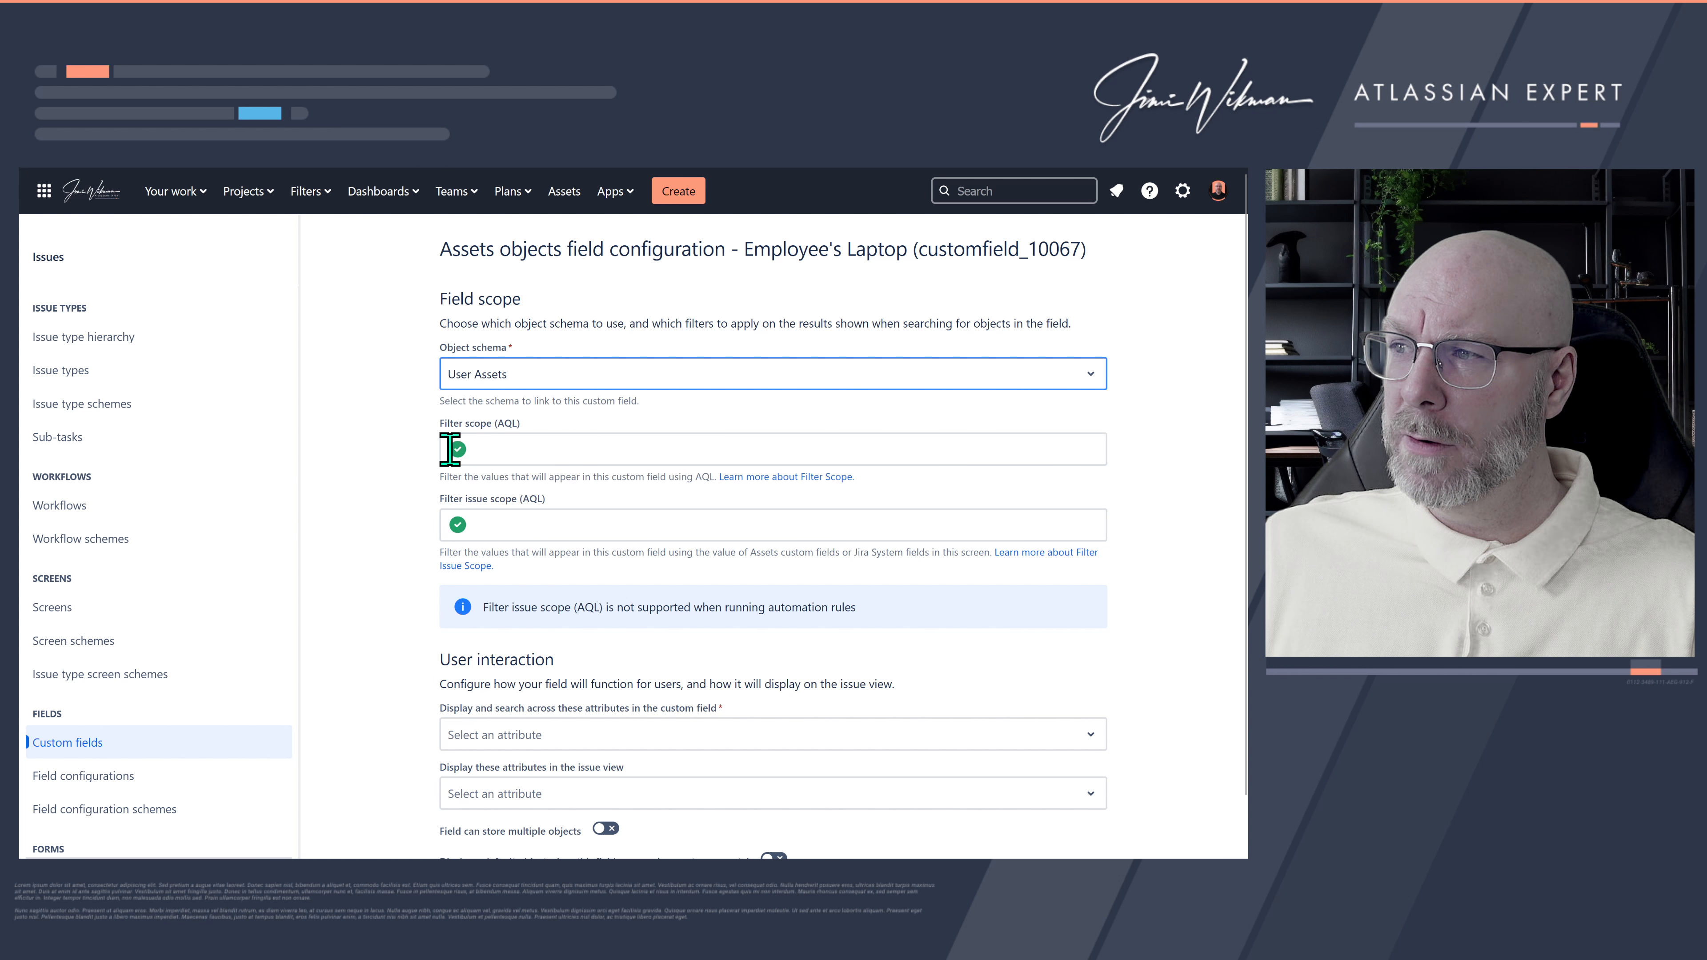
Step: Open Assets in a separate browser tab and examine the object types under Hardware Assets in the User Assets schema
{"action": "left_click", "coordinate": [514, 446]}
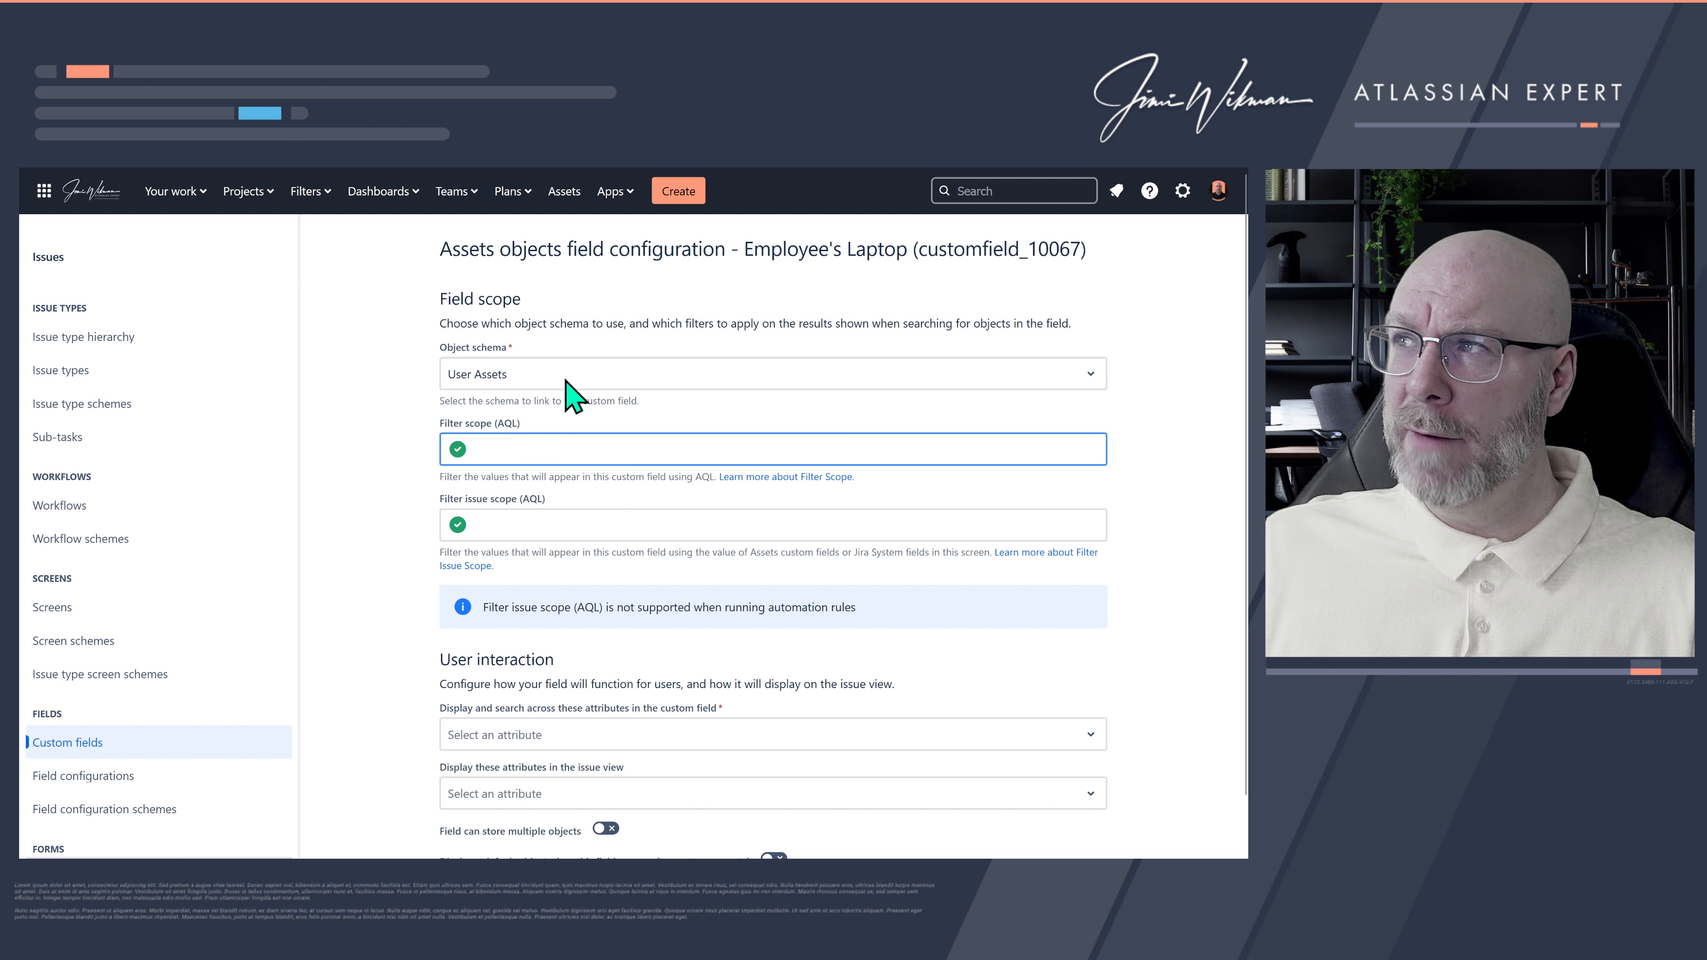
{"action": "right_click", "coordinate": [575, 196]}
{"action": "left_click", "coordinate": [366, 266]}
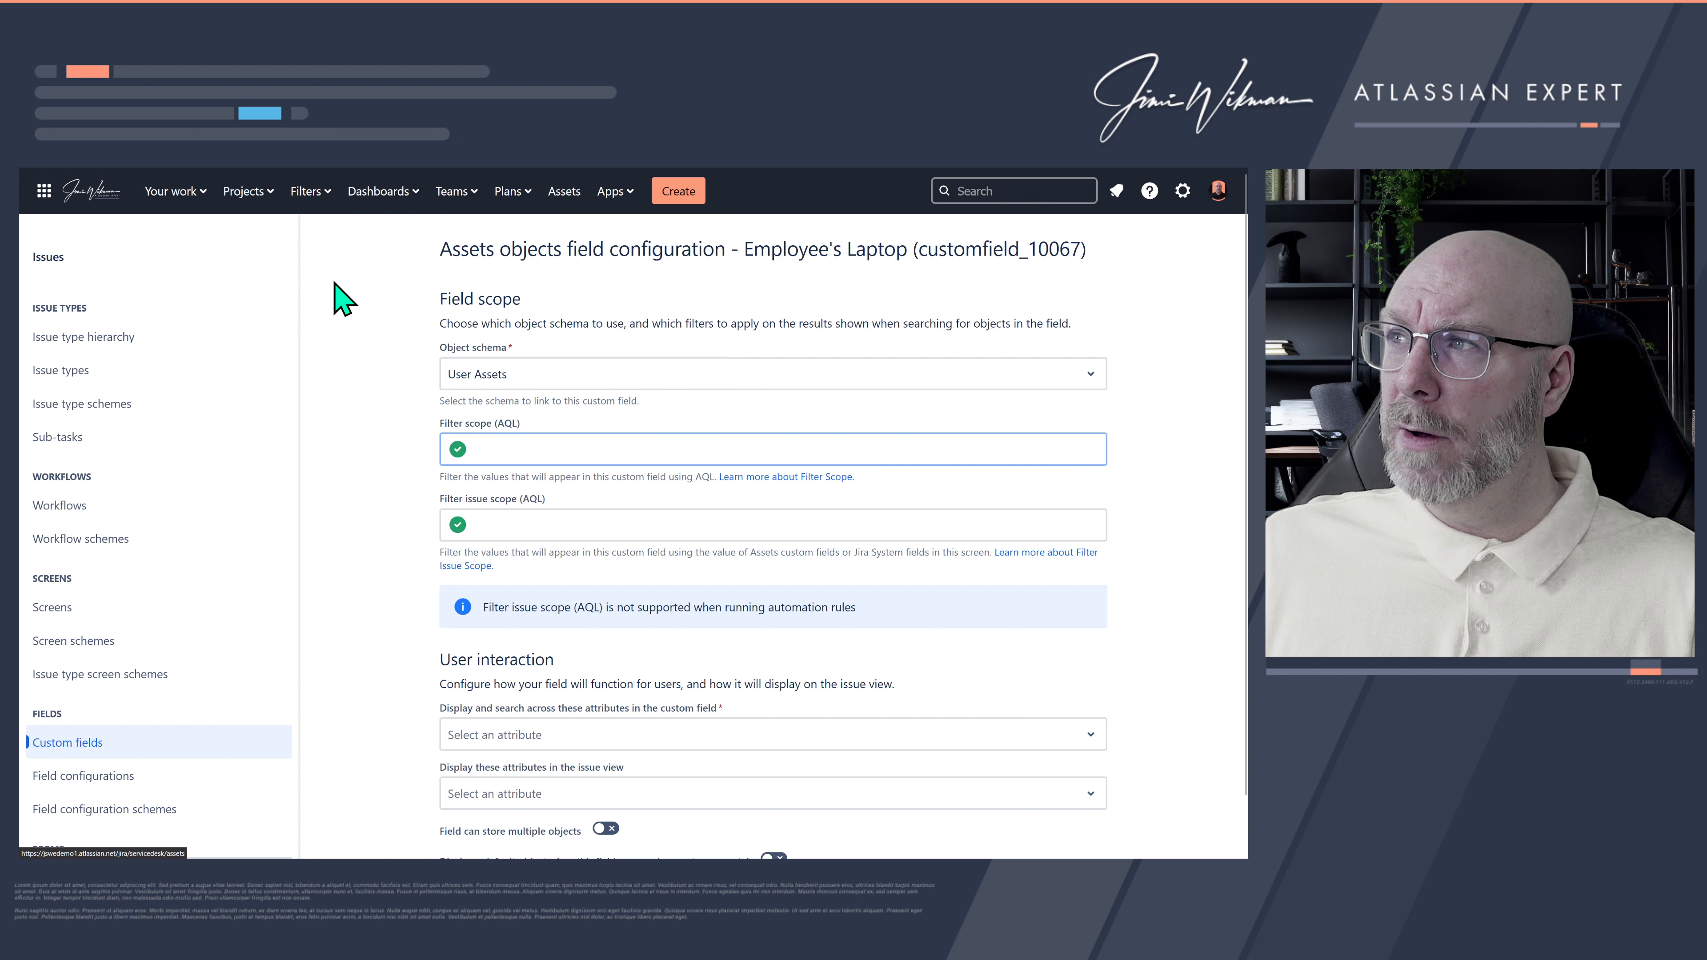
{"action": "left_click", "coordinate": [497, 452]}
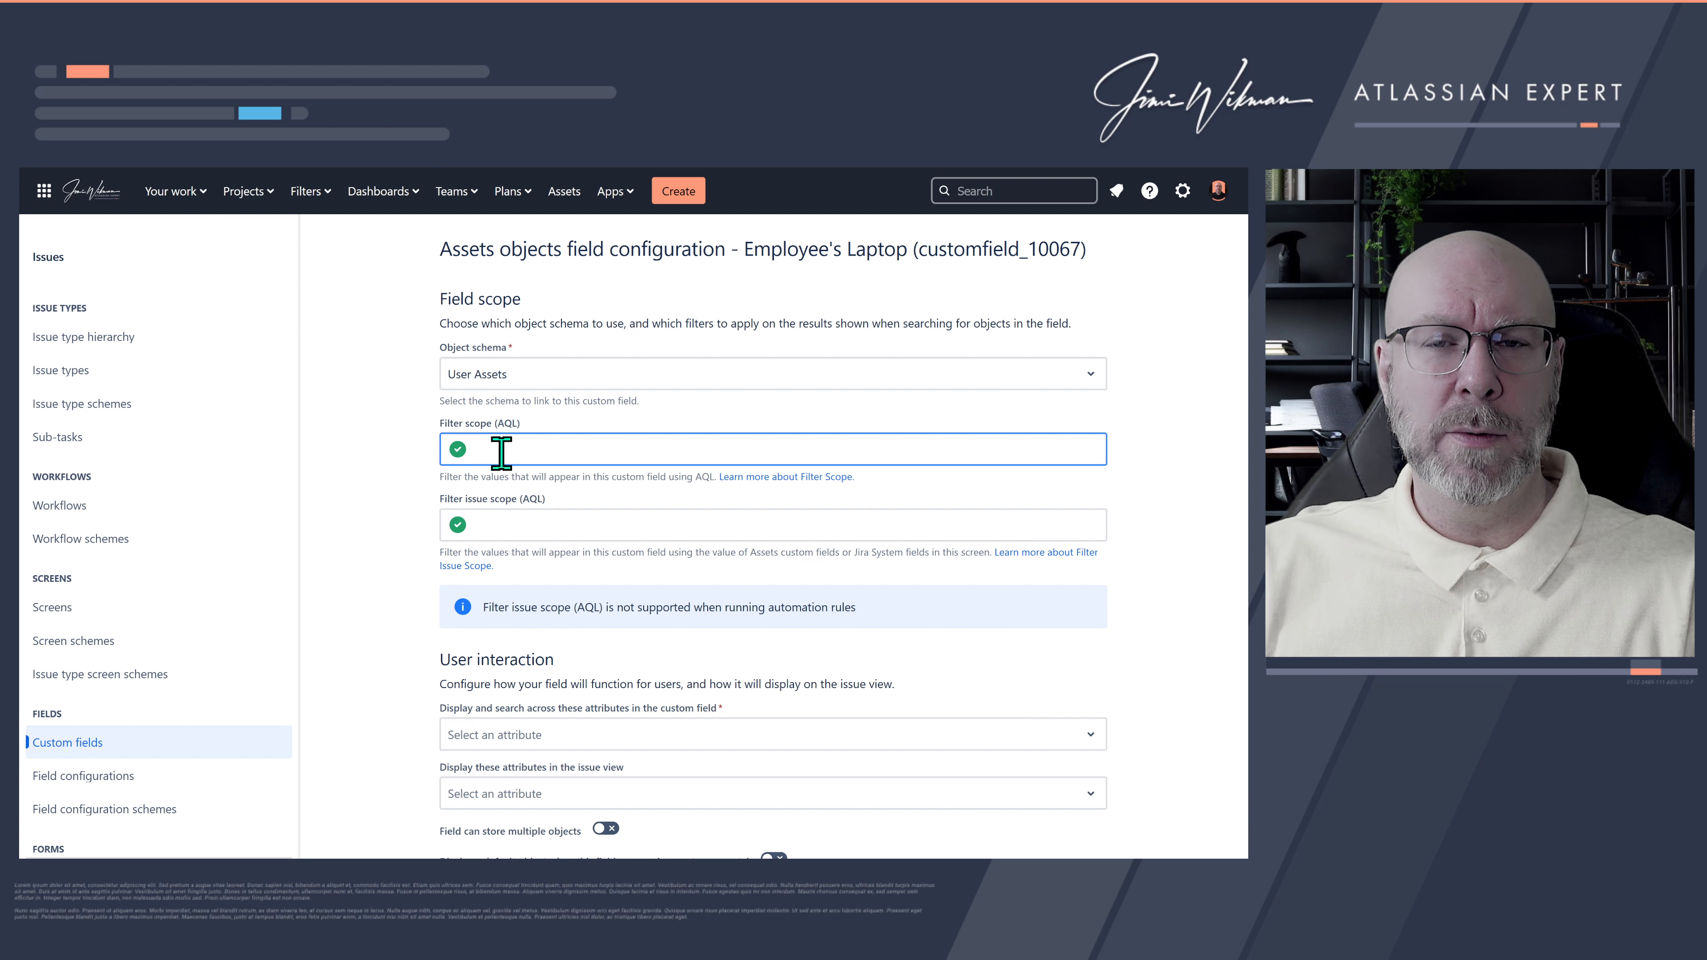
{"action": "right_click", "coordinate": [574, 192]}
{"action": "left_click", "coordinate": [577, 195]}
{"action": "mouse_move", "coordinate": [419, 178]}
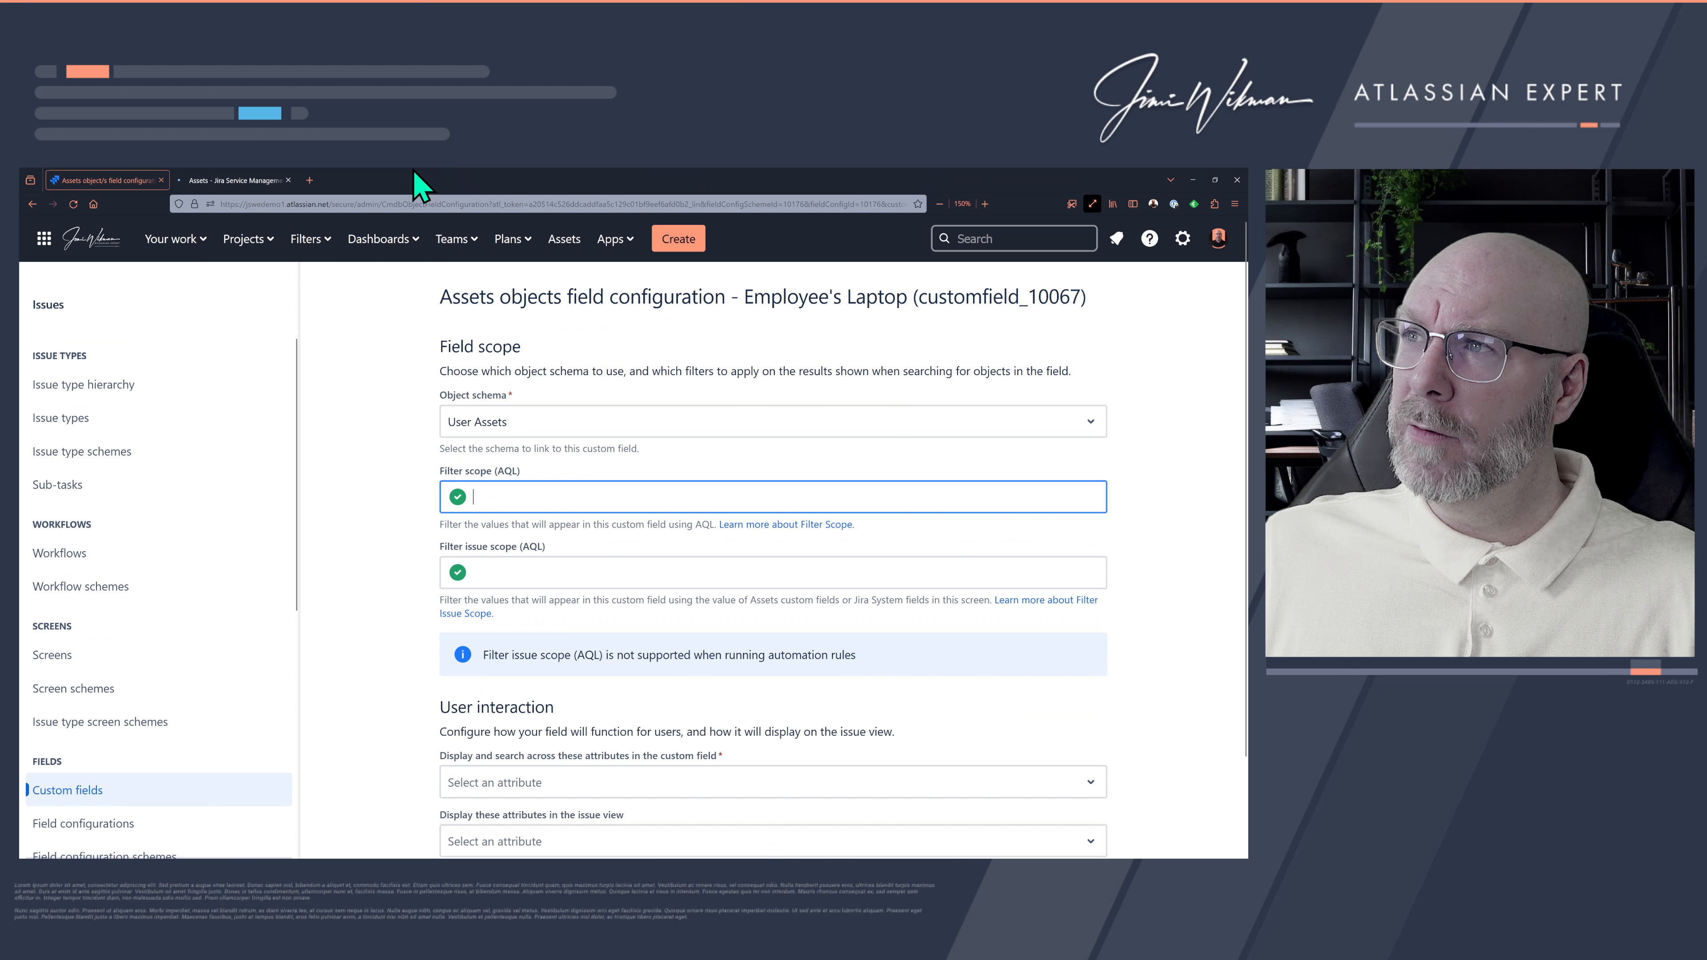
{"action": "left_click", "coordinate": [240, 181]}
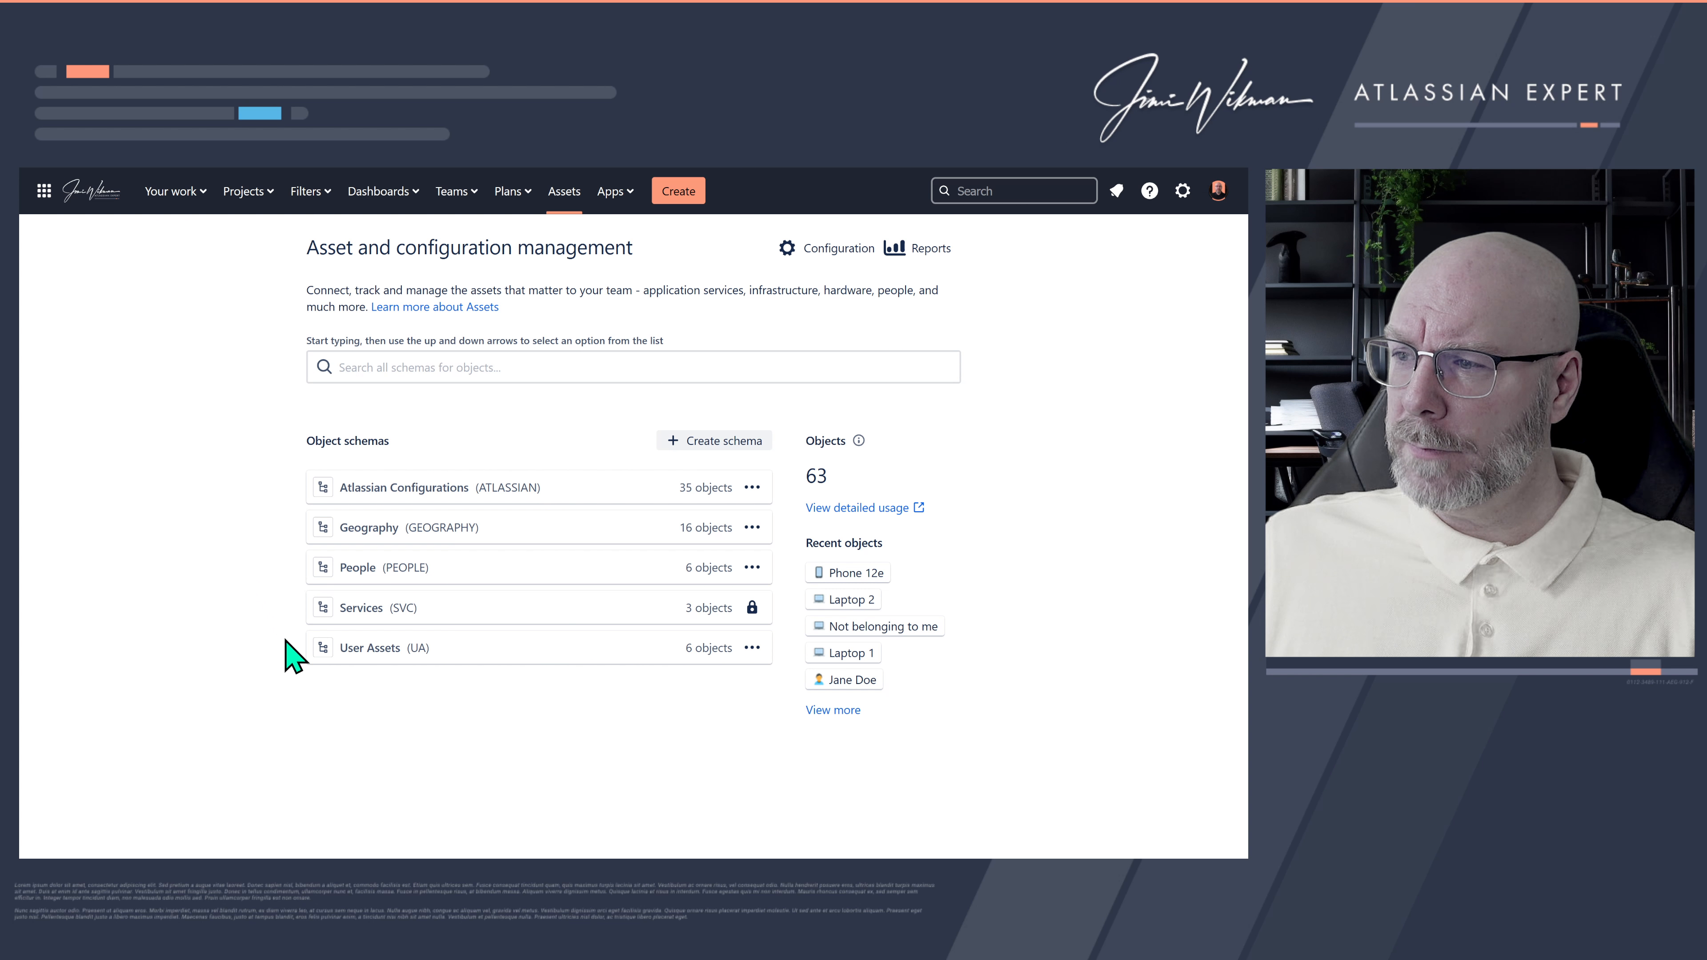
{"action": "left_click", "coordinate": [363, 649]}
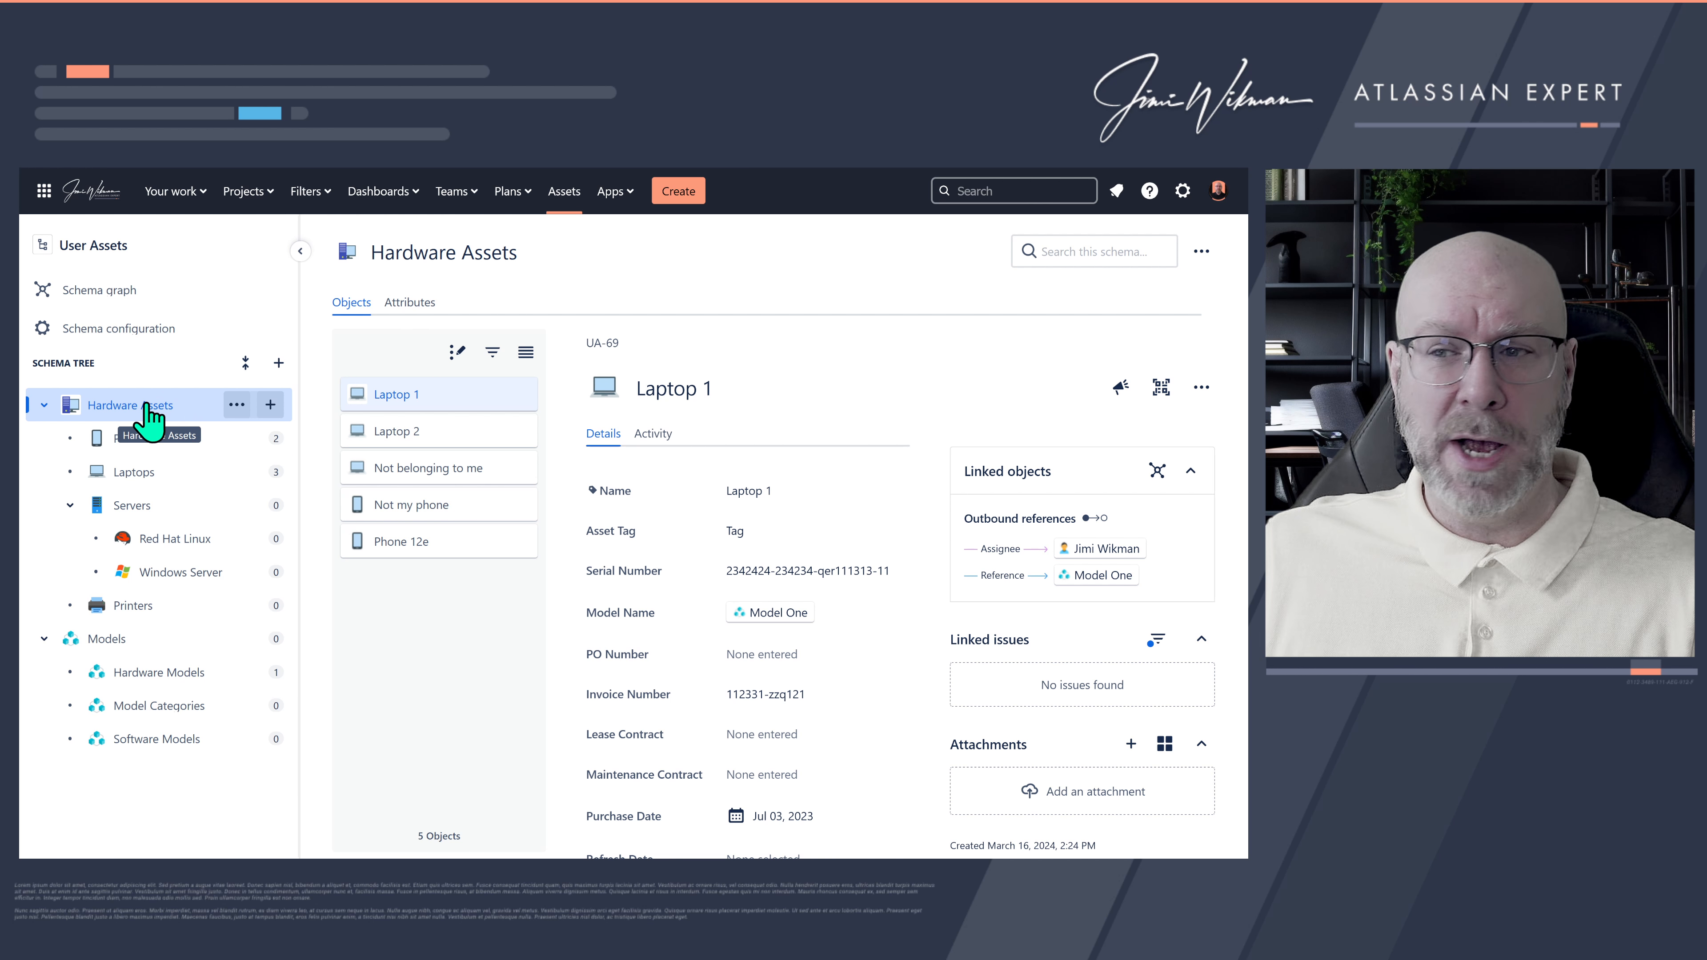
{"action": "left_click", "coordinate": [69, 506]}
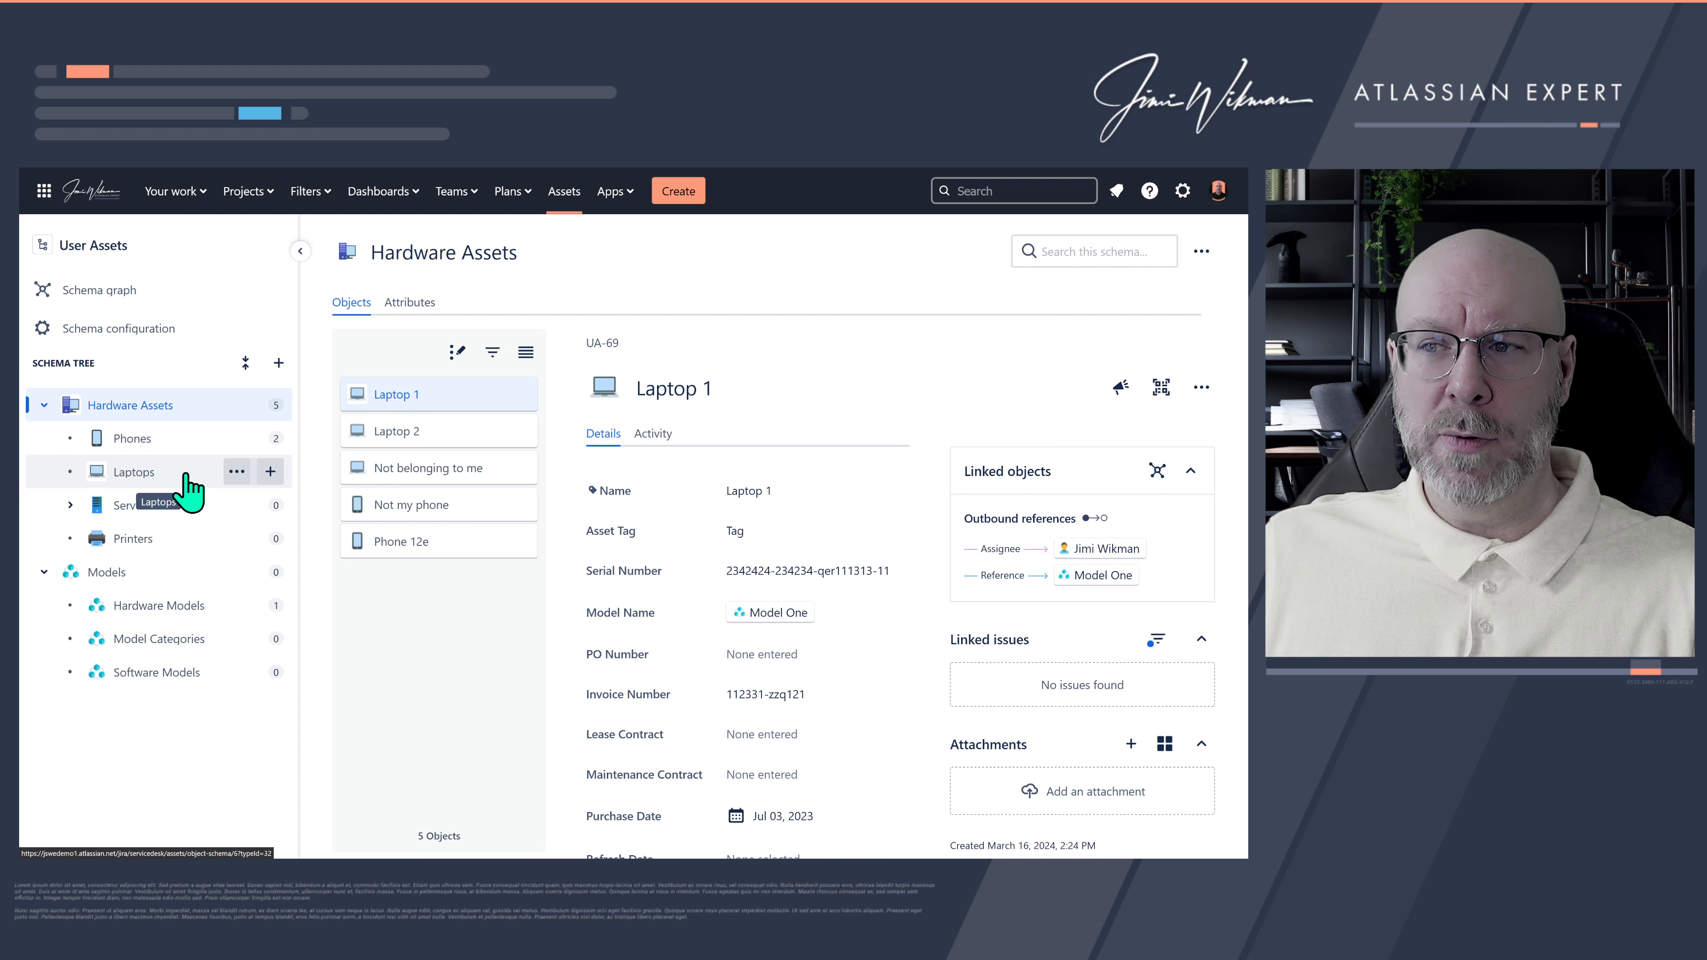
Step: Set the field's Filter scope (AQL) to objecttype = "Laptops", checking the object type's exact name in the User Assets schema
{"action": "mouse_move", "coordinate": [474, 173]}
{"action": "left_click", "coordinate": [128, 182]}
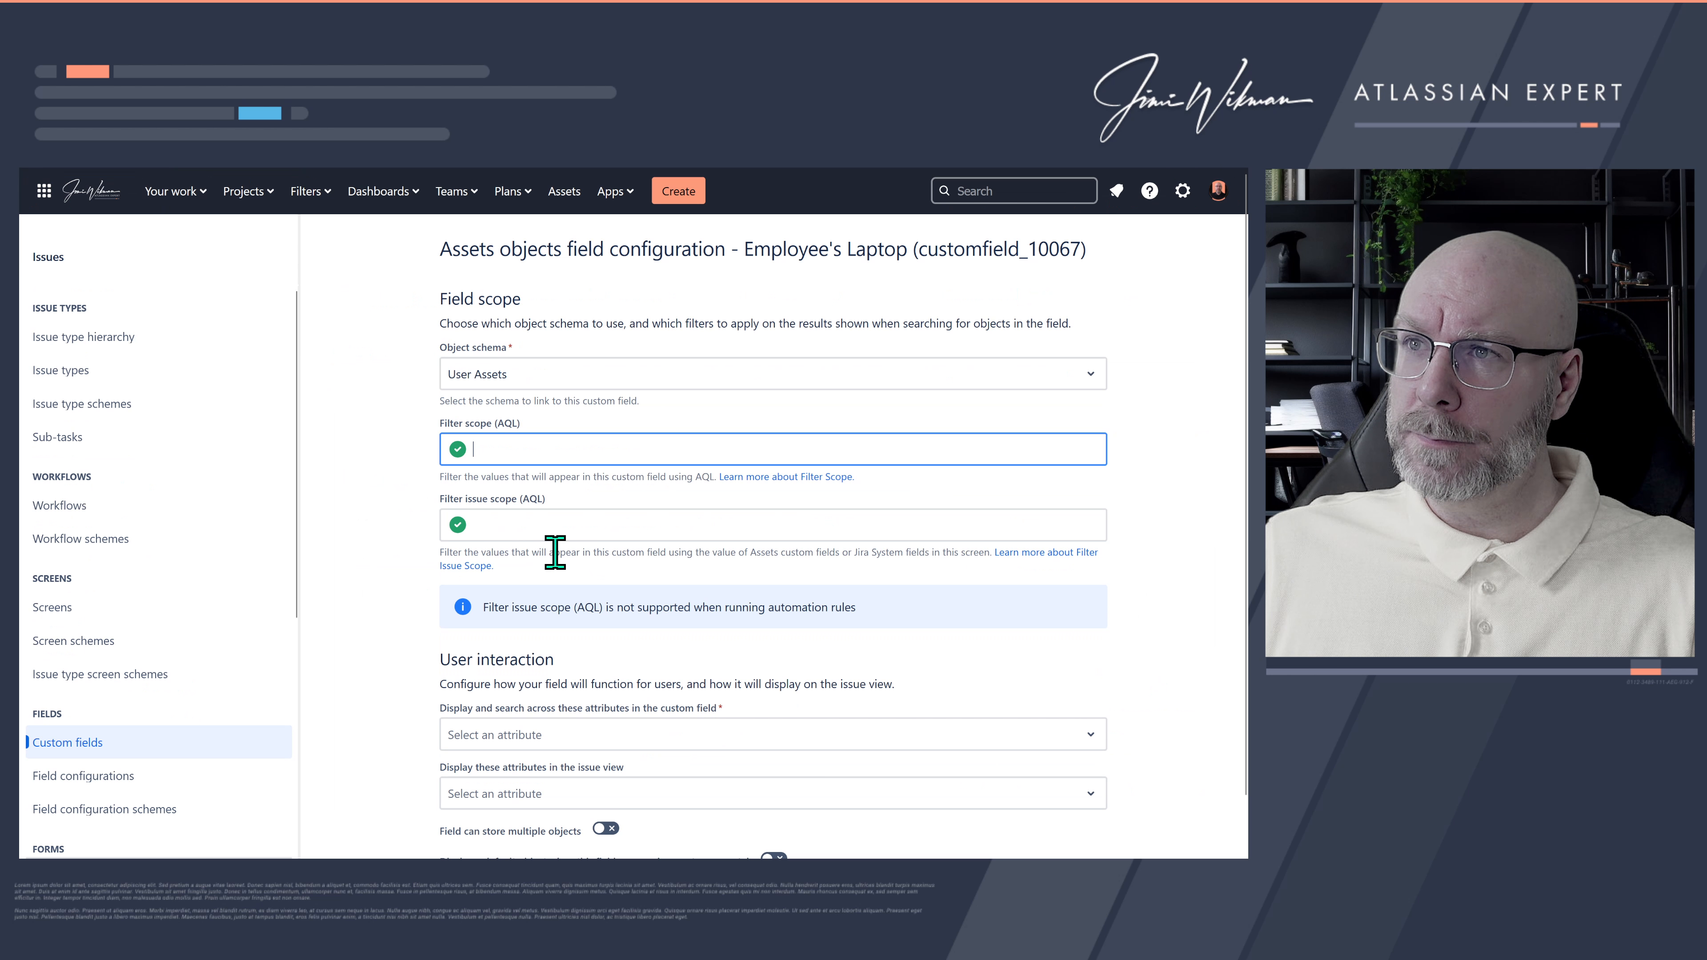
{"action": "type", "text": "ob"}
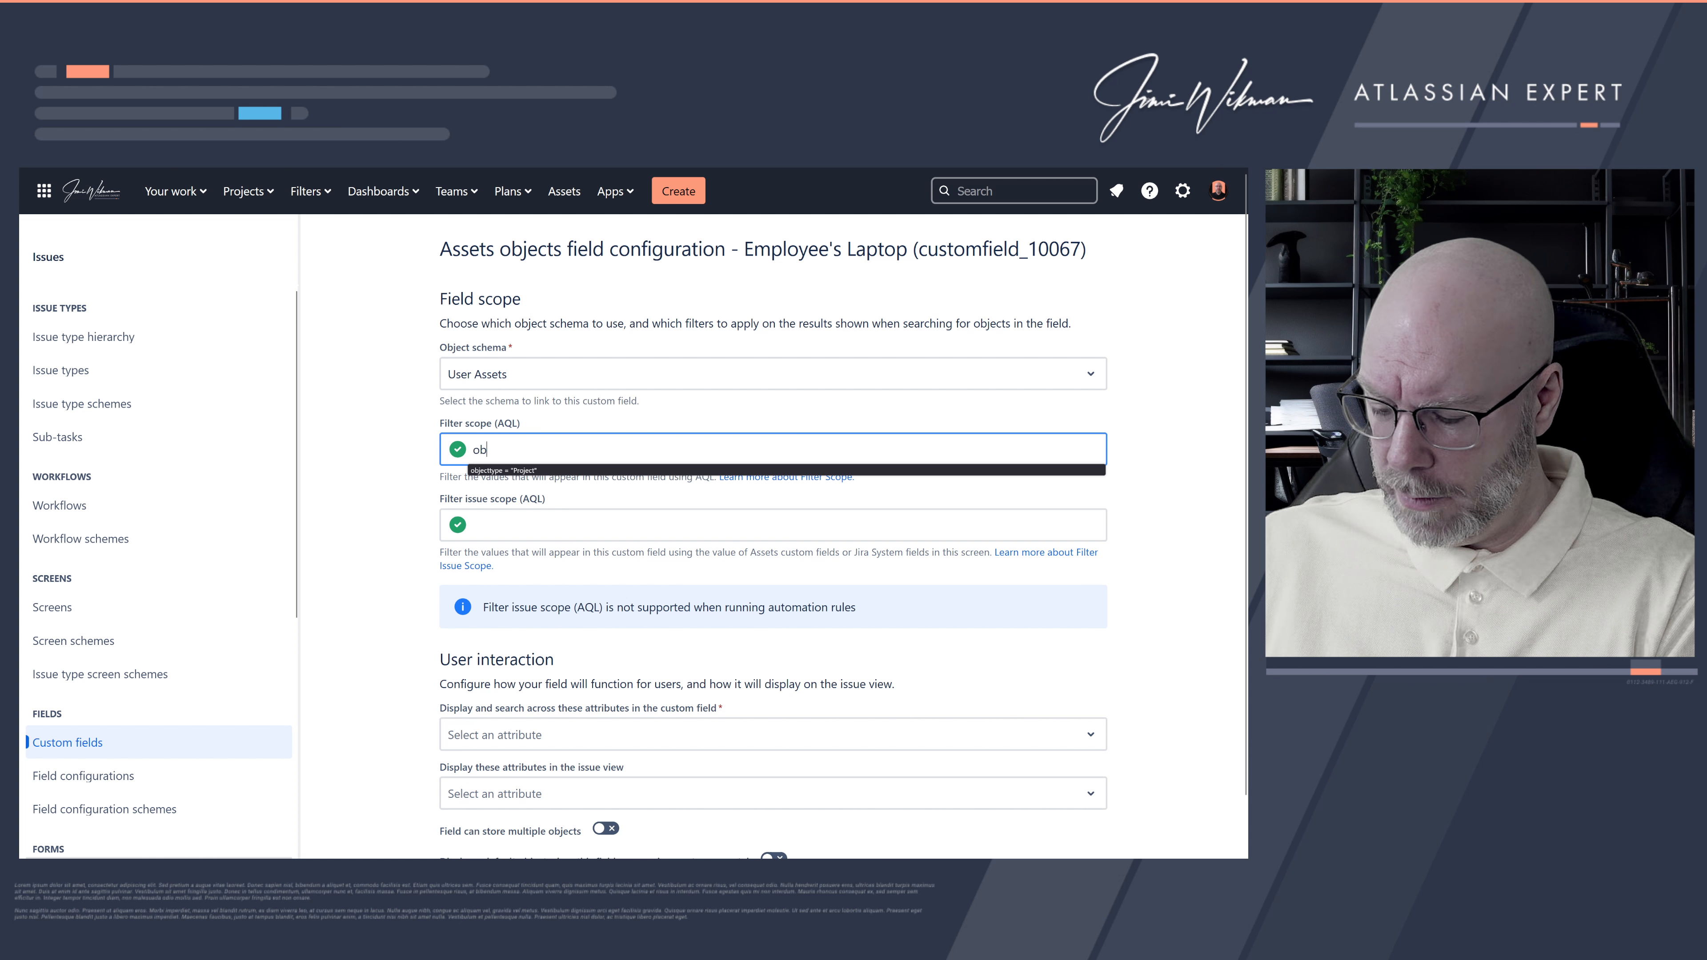
{"action": "type", "text": "jecttype = \"\""}
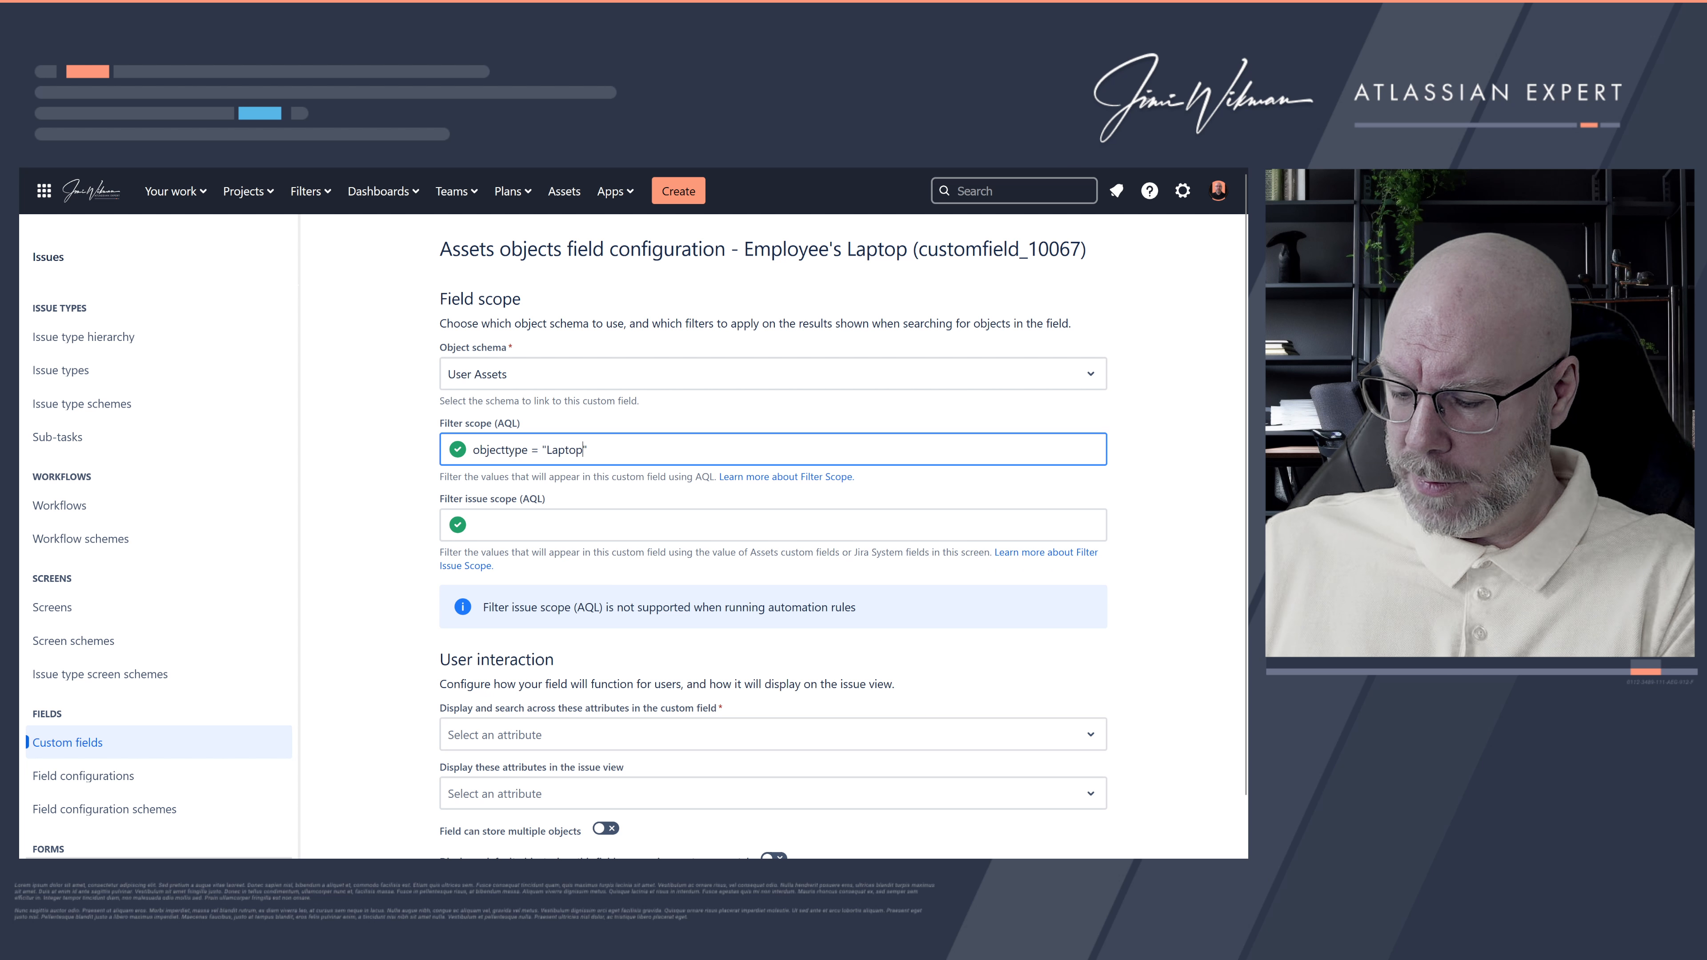
{"action": "mouse_move", "coordinate": [350, 173]}
{"action": "left_click", "coordinate": [230, 182]}
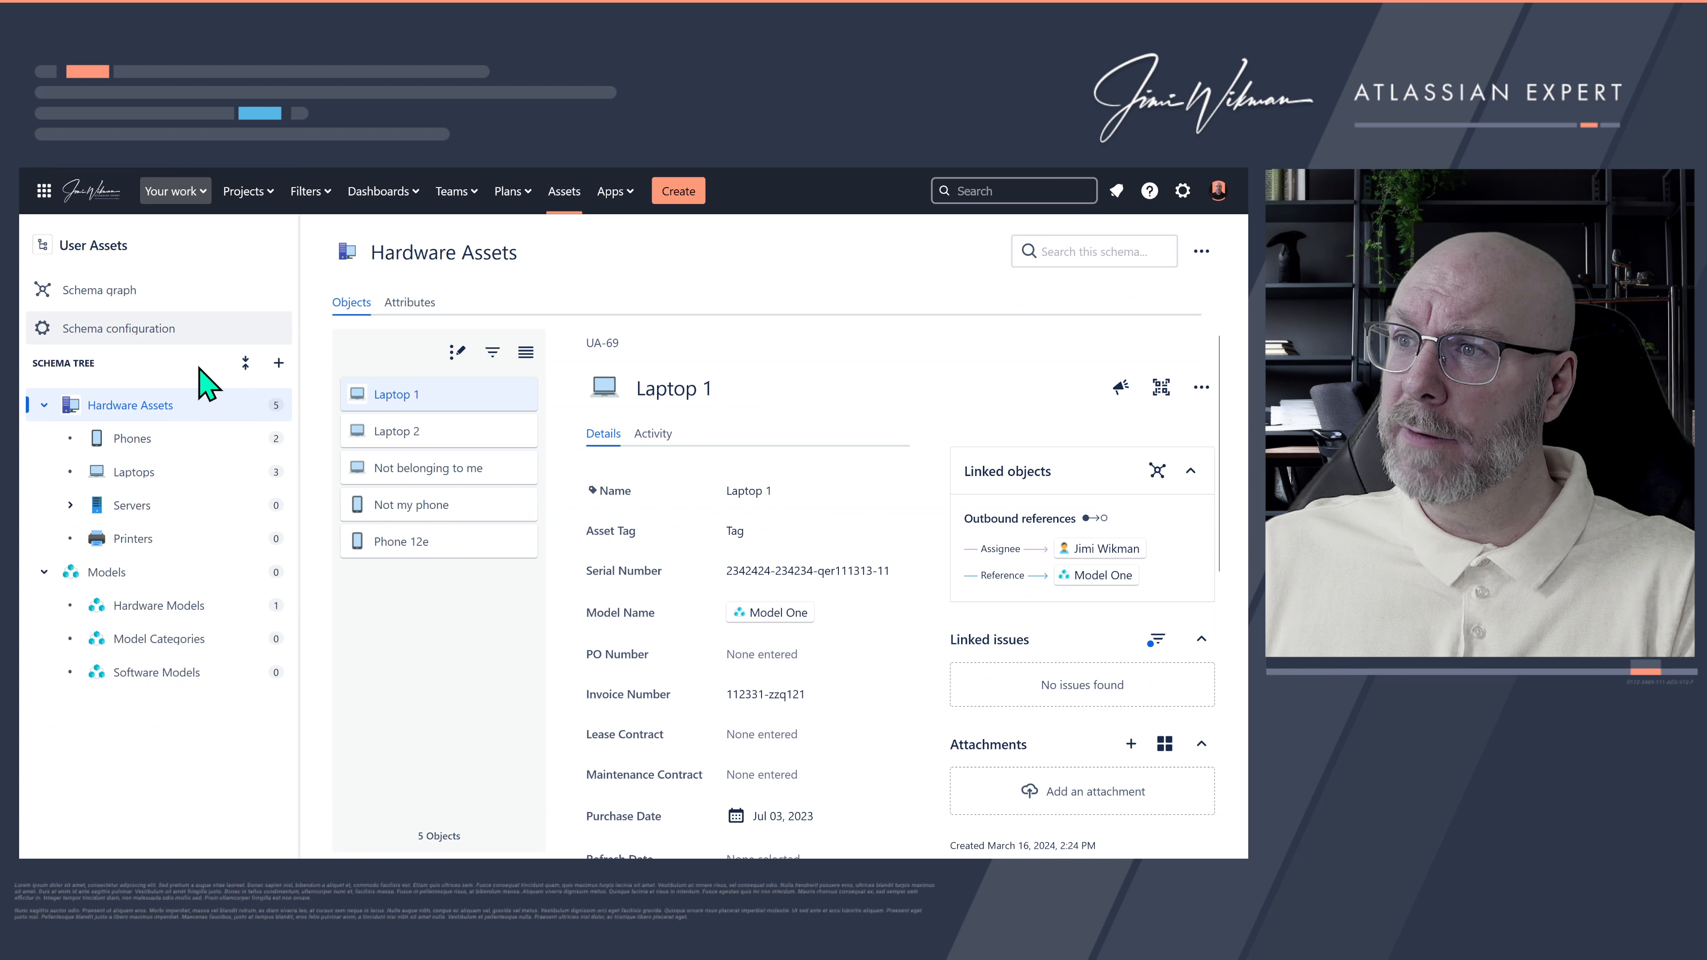
{"action": "left_click", "coordinate": [109, 180]}
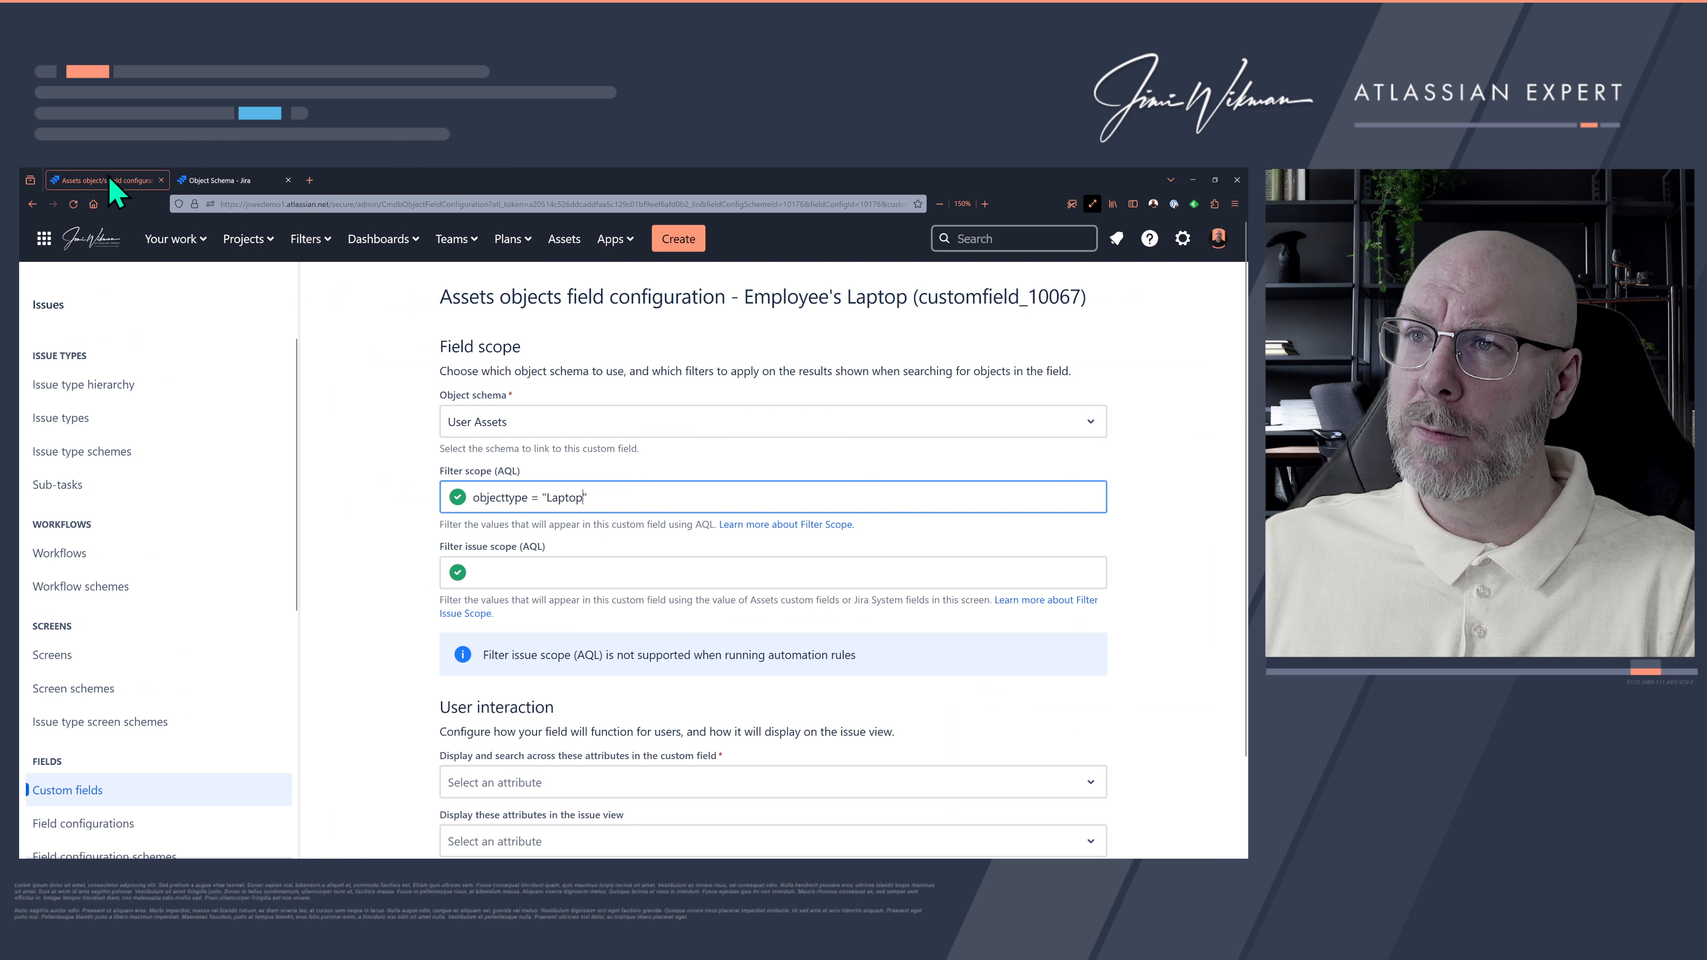
{"action": "type", "text": "s"}
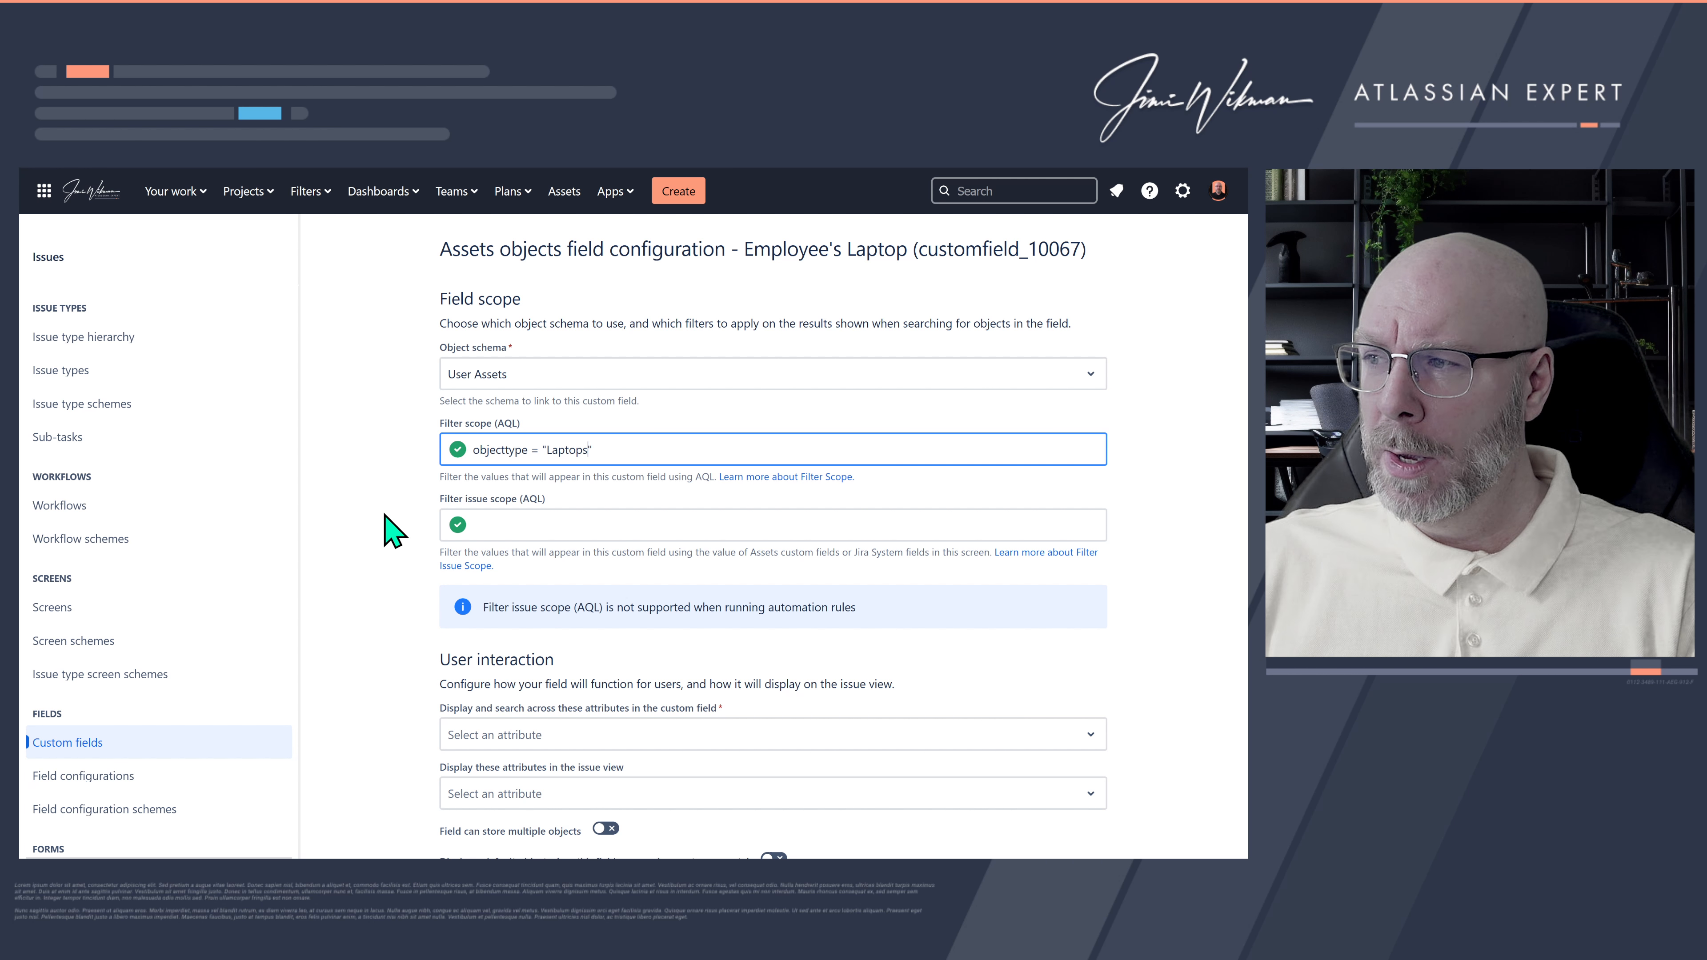
Step: Set the Filter issue scope (AQL) query to objecttype = "Laptops"
{"action": "left_click", "coordinate": [528, 523]}
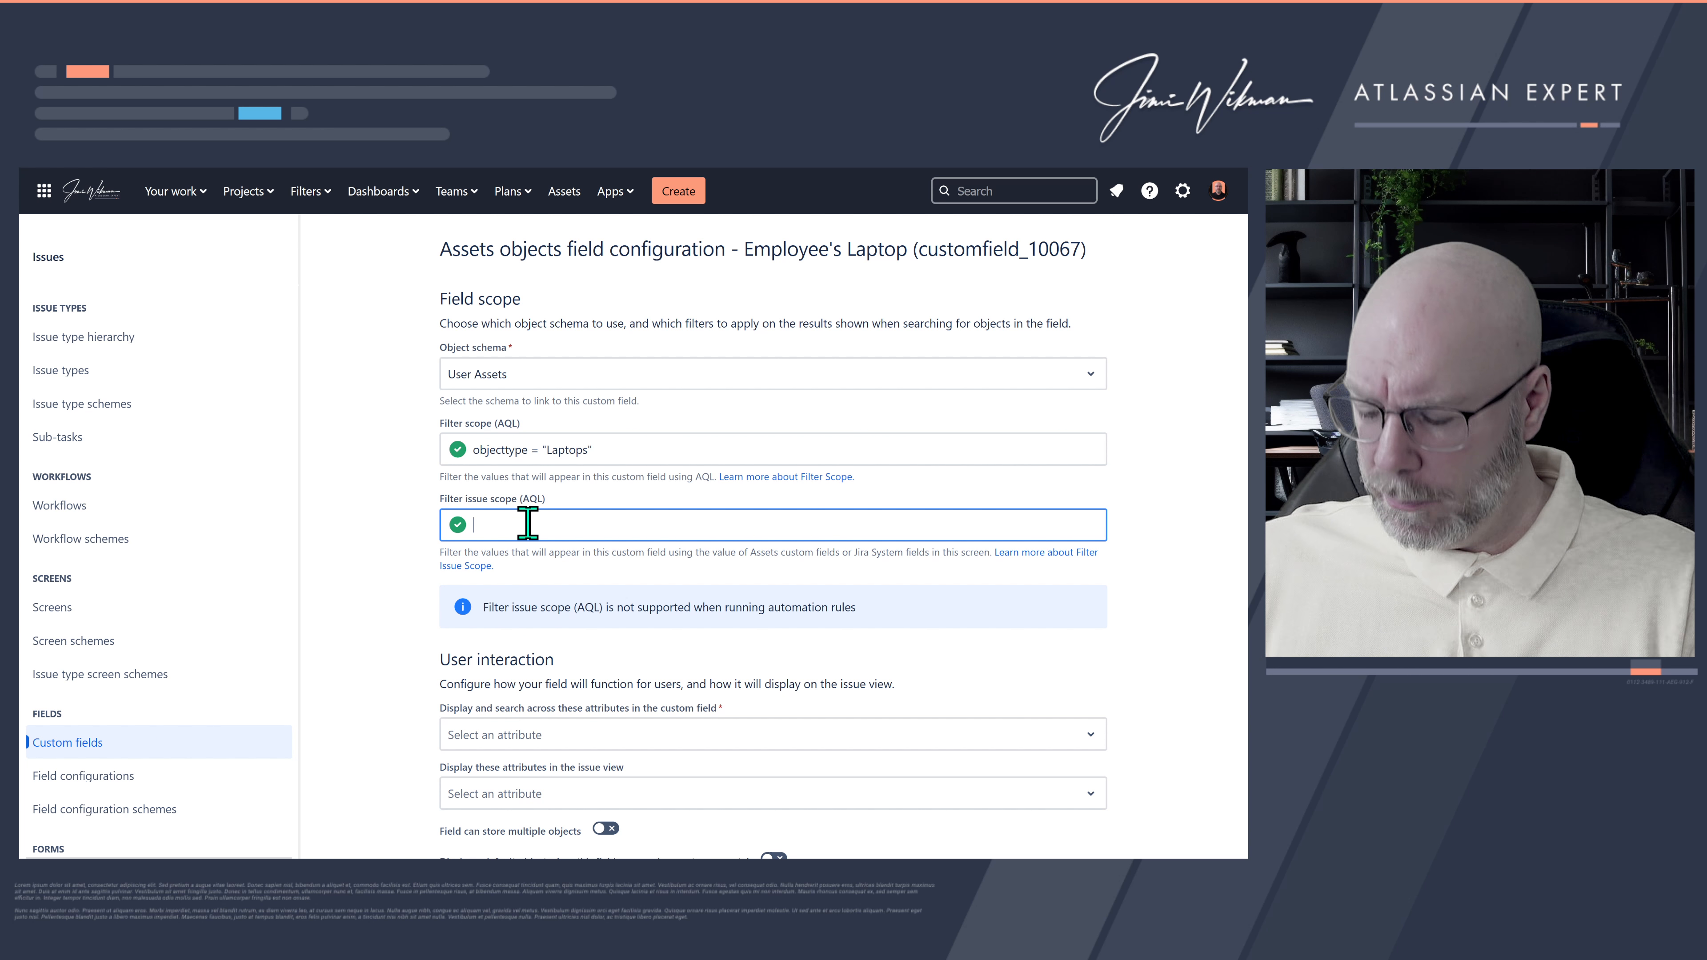
{"action": "type", "text": "objectty"}
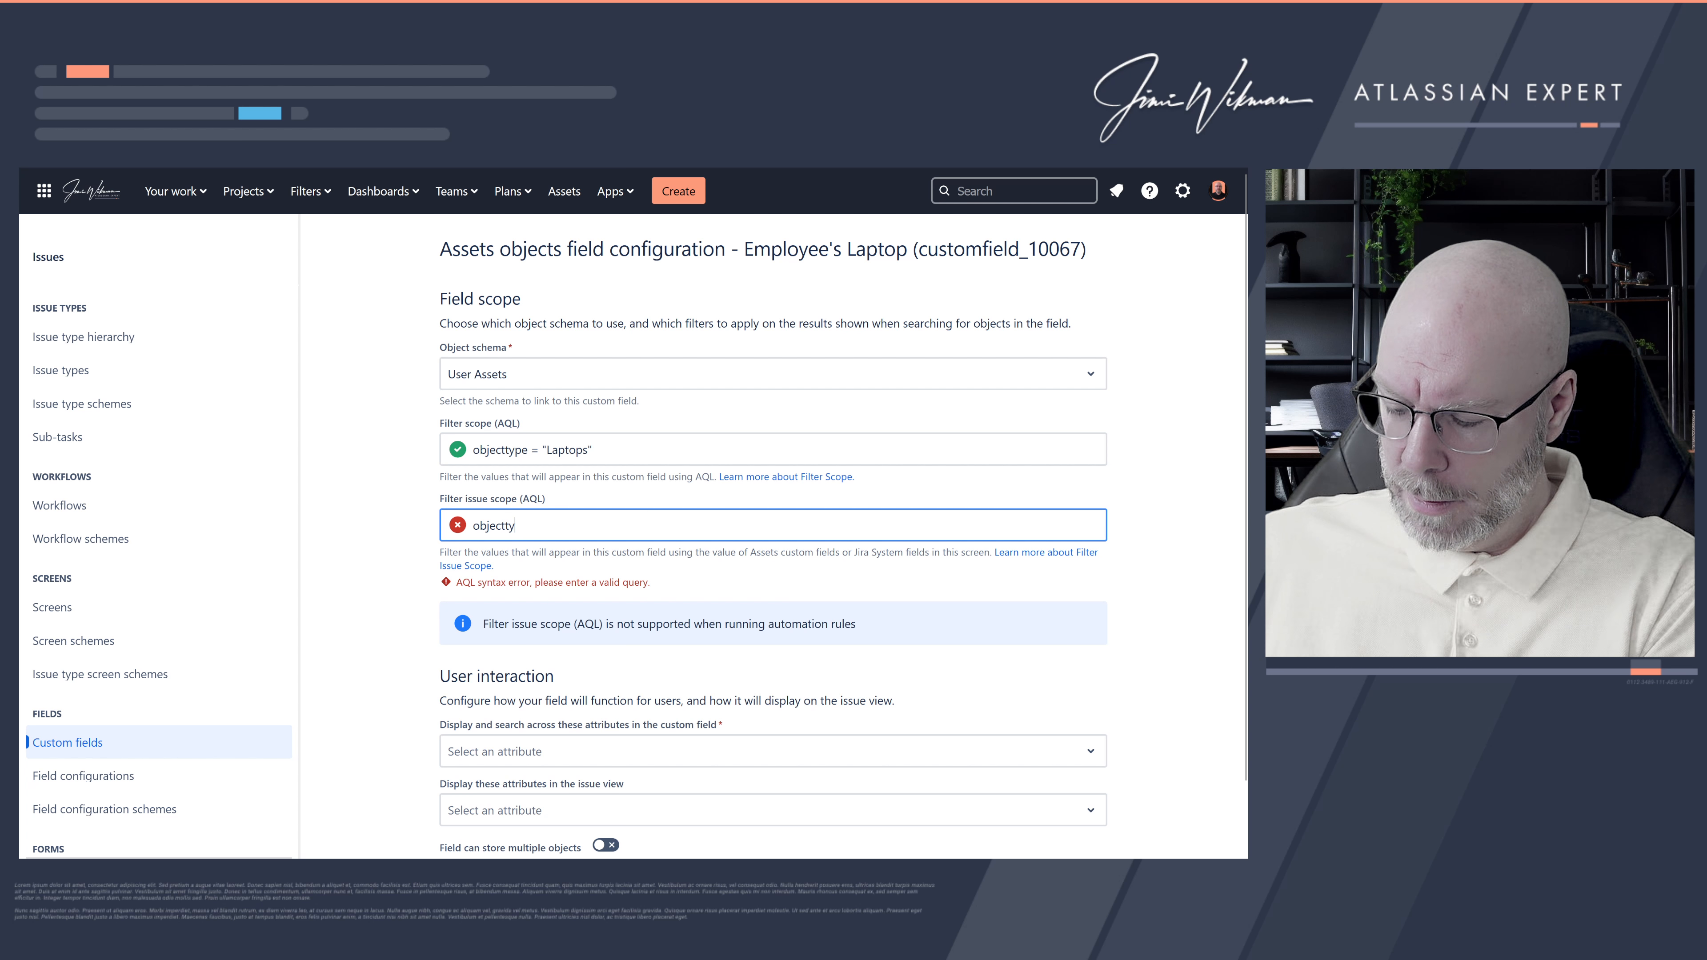
{"action": "type", "text": "pe =\"\""}
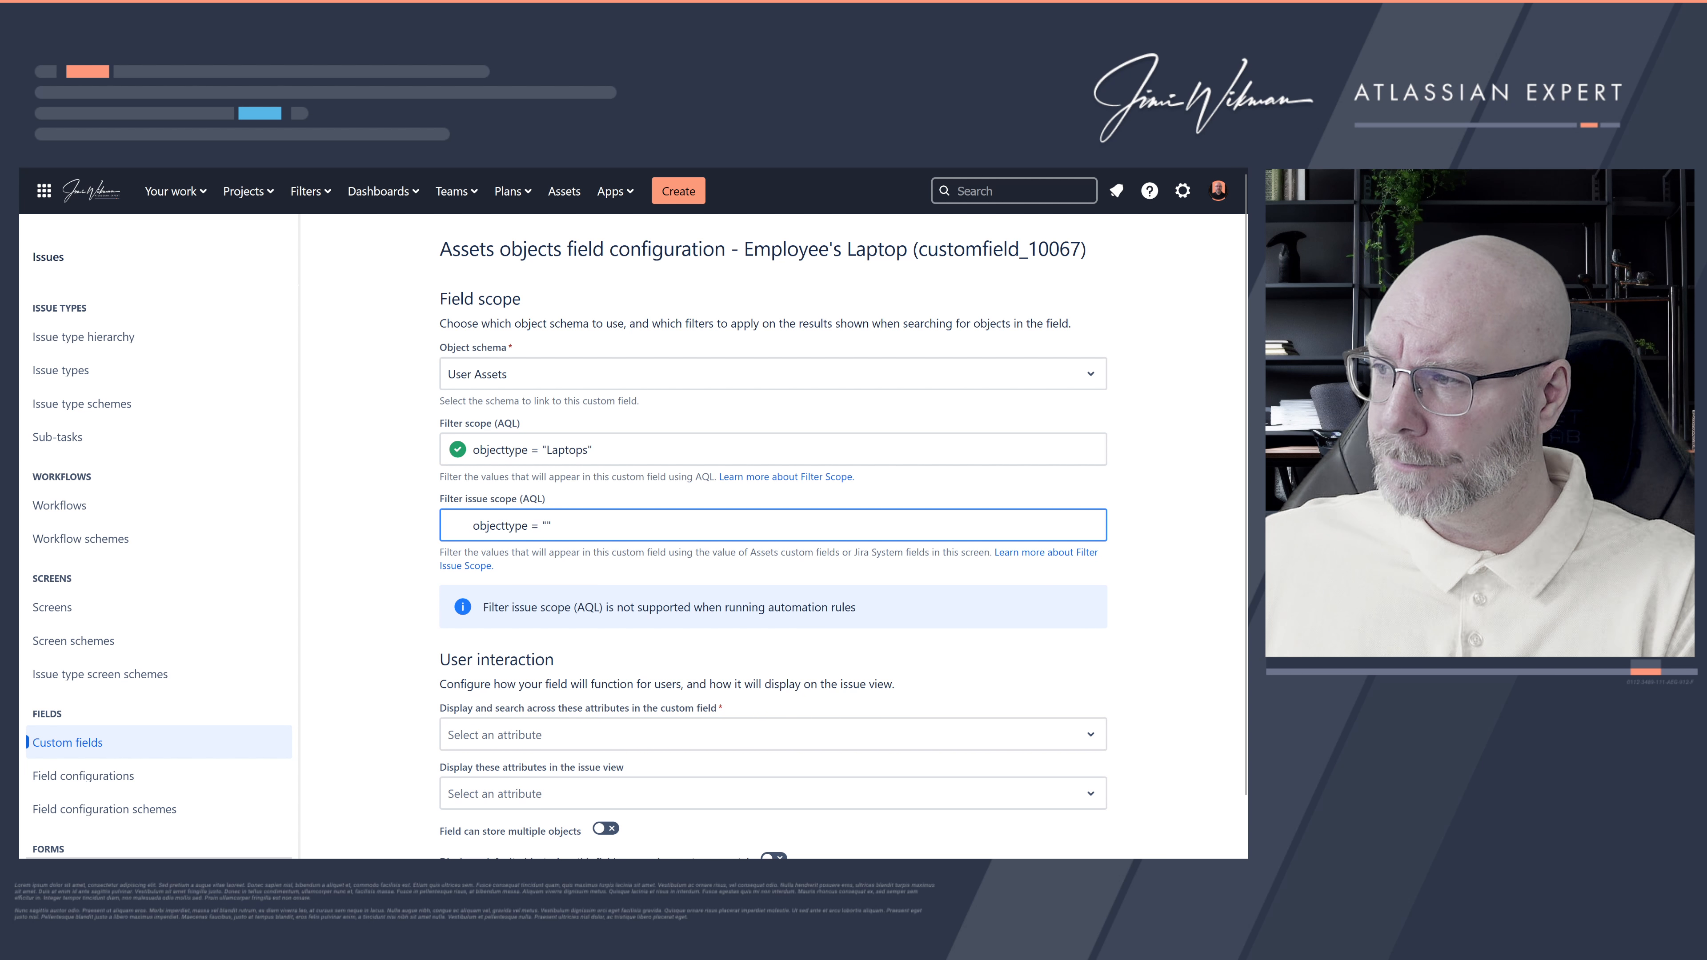
{"action": "type", "text": " Lapt"}
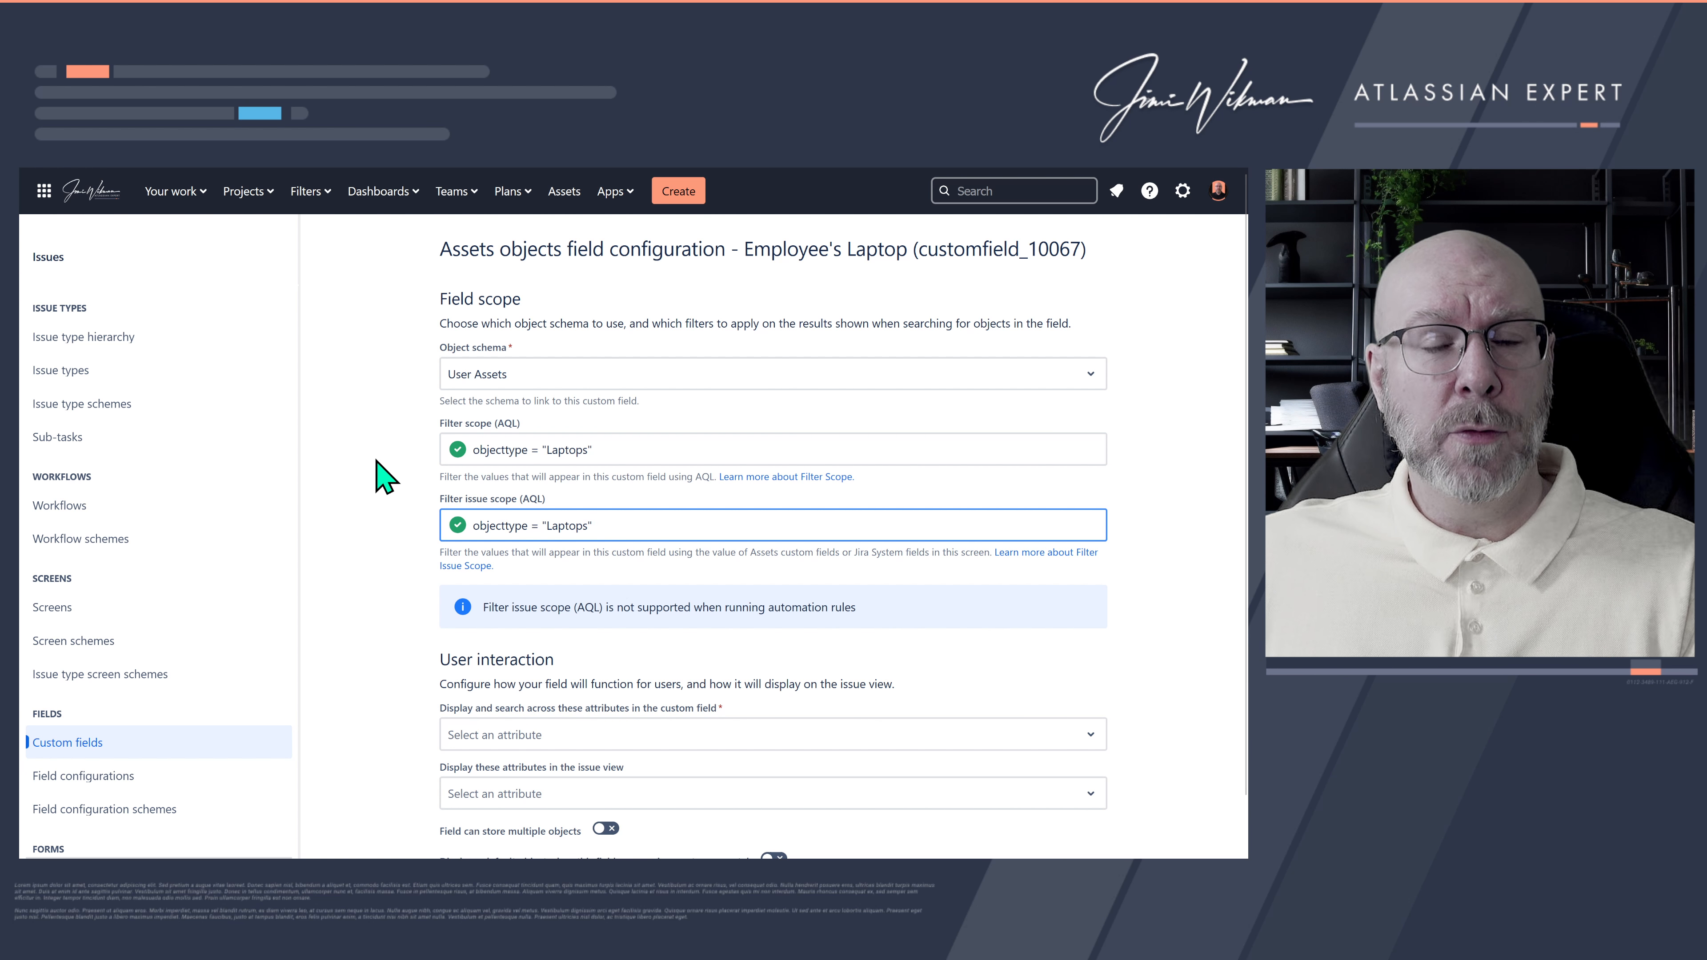
Step: Extend the Filter issue scope (AQL) query with AND Assignee =, checking the attribute's exact name on the Laptop 1 object
{"action": "type", "text": "AND"}
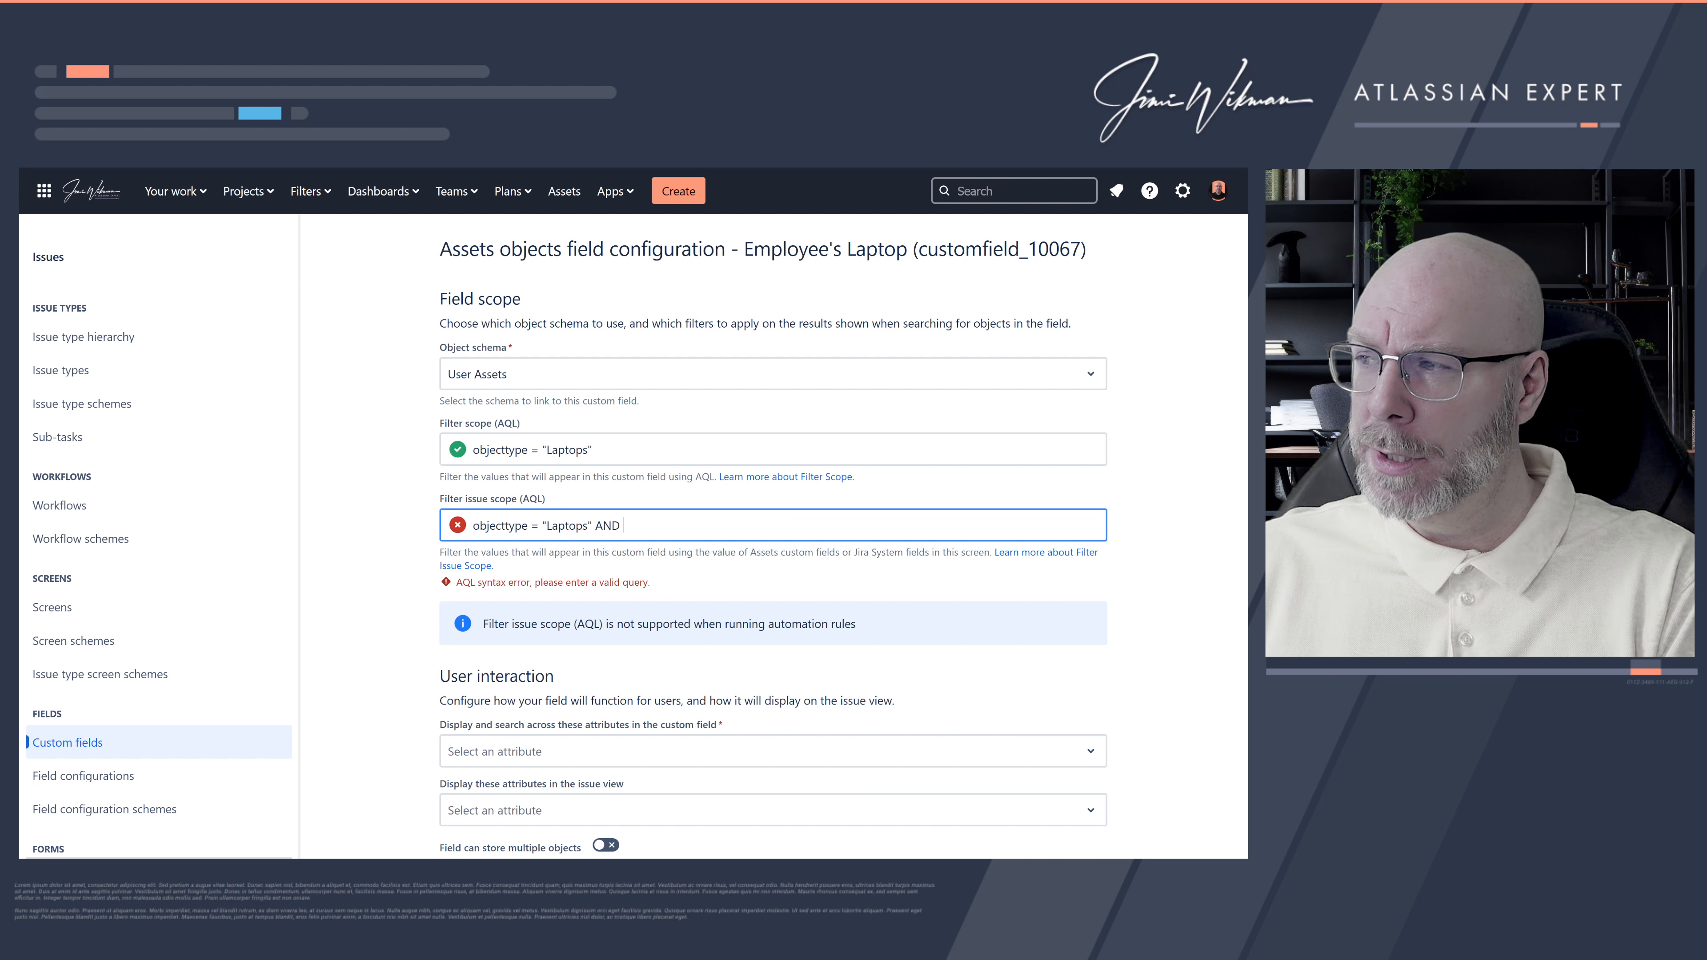
{"action": "left_click", "coordinate": [226, 183]}
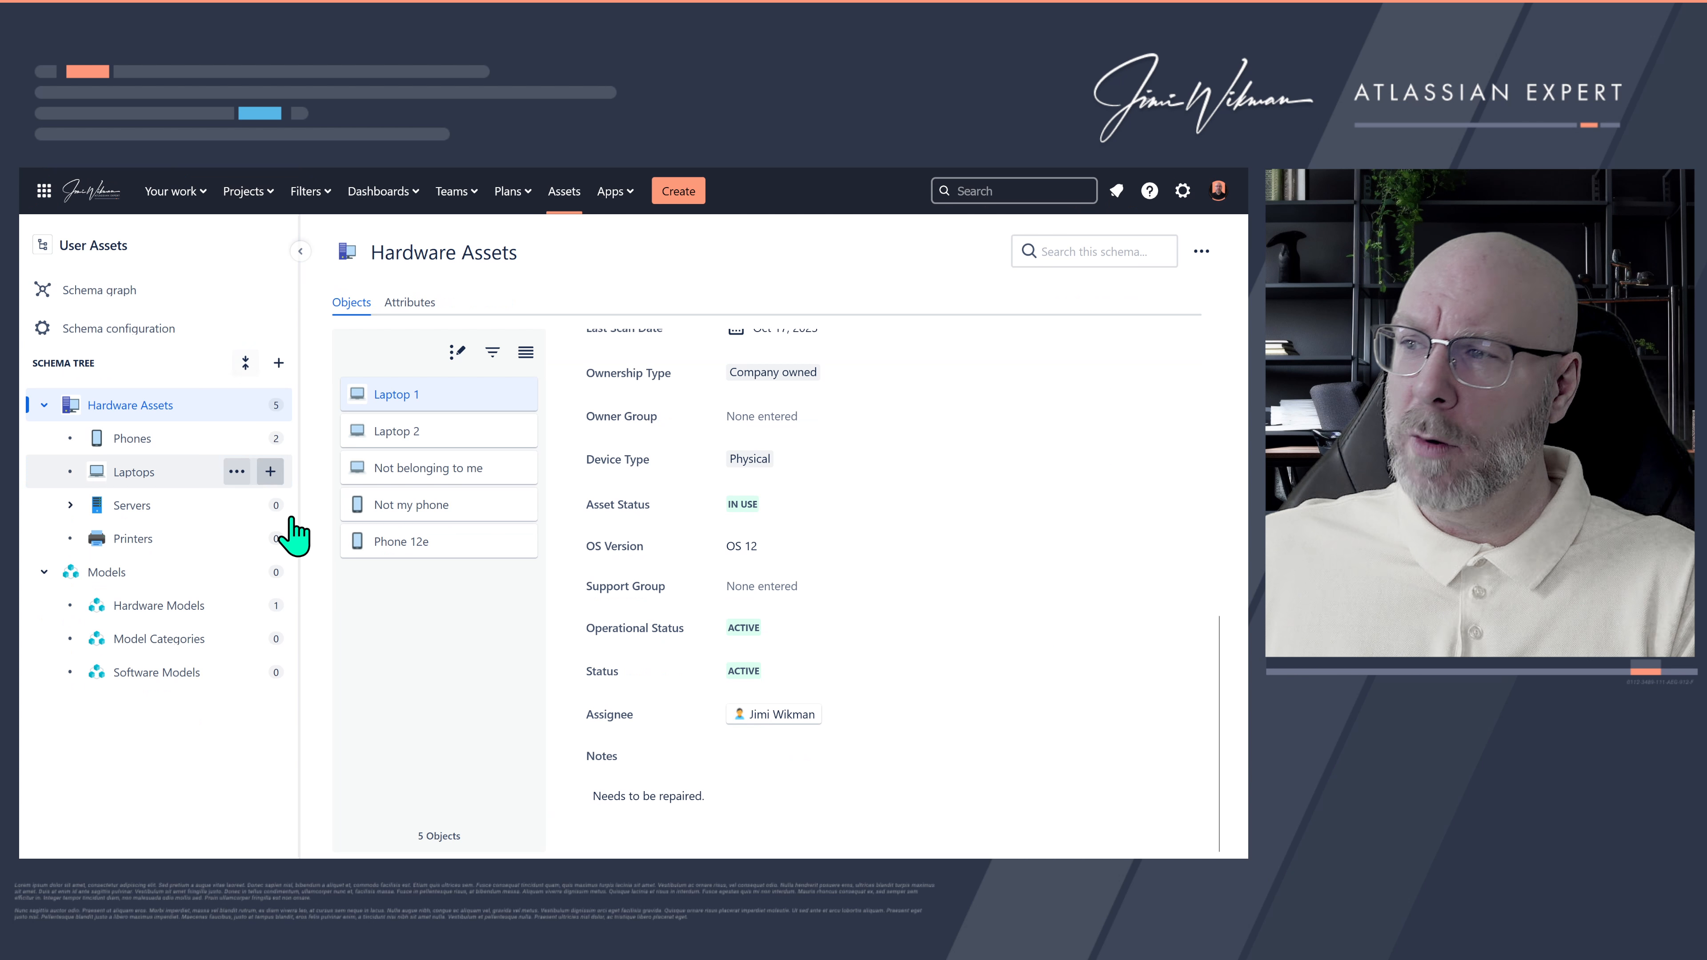
{"action": "left_click_drag", "start_coordinate": [640, 714], "coordinate": [594, 714]}
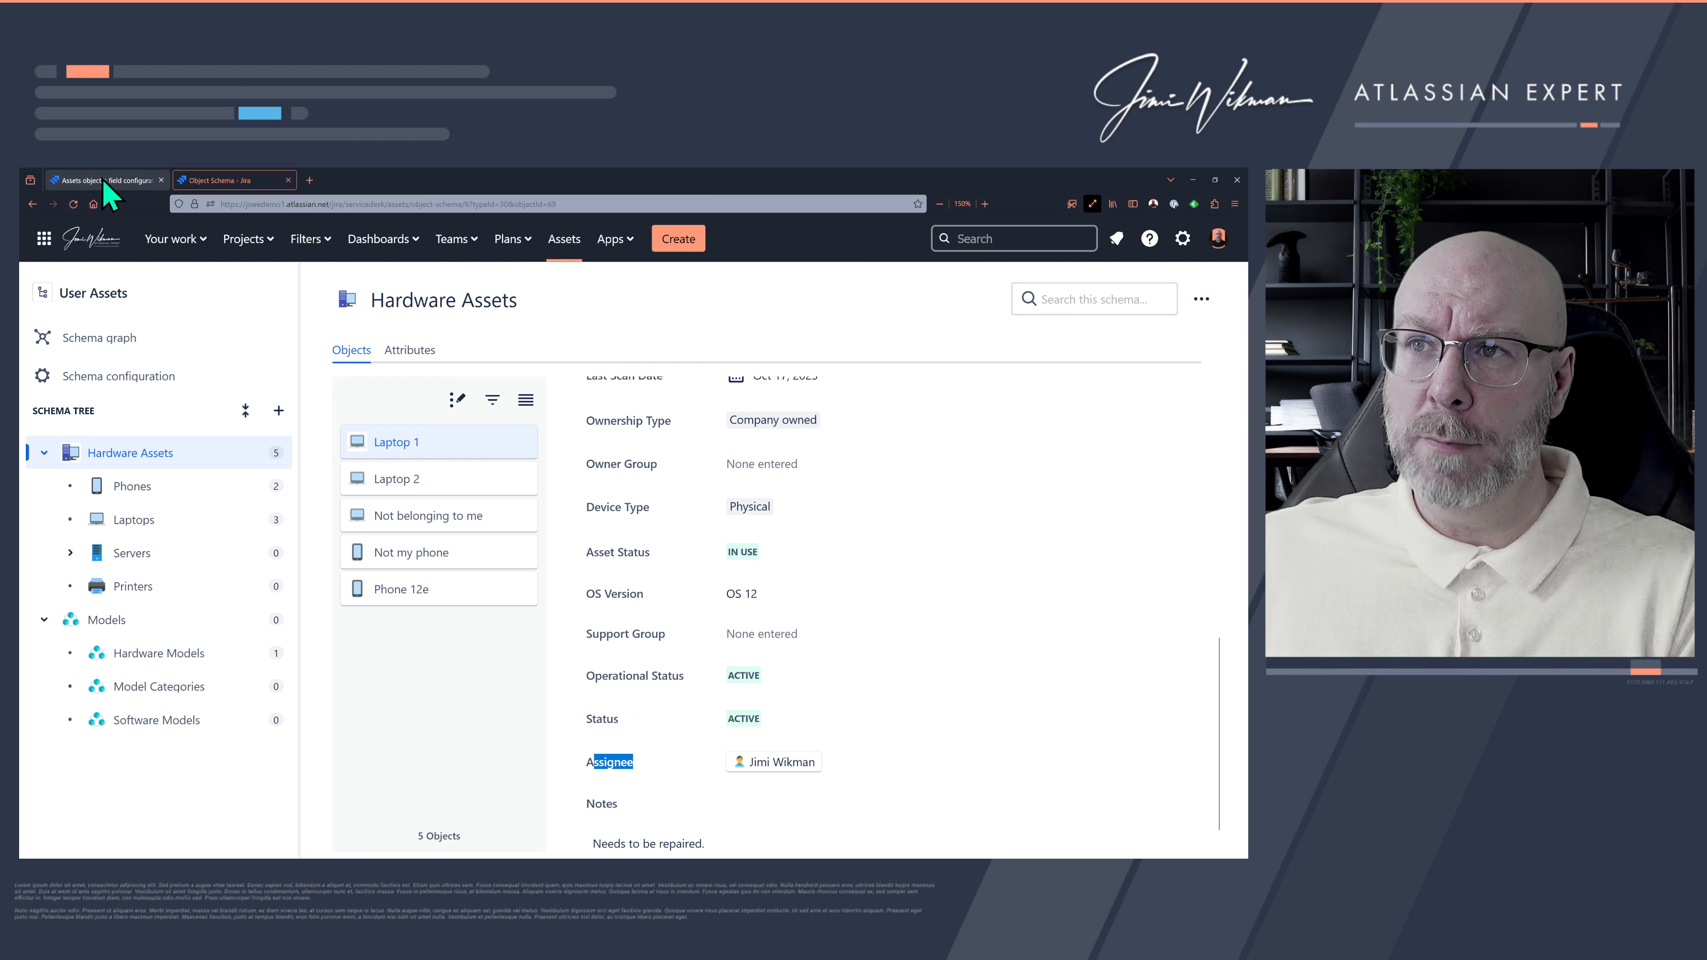
{"action": "left_click", "coordinate": [104, 181]}
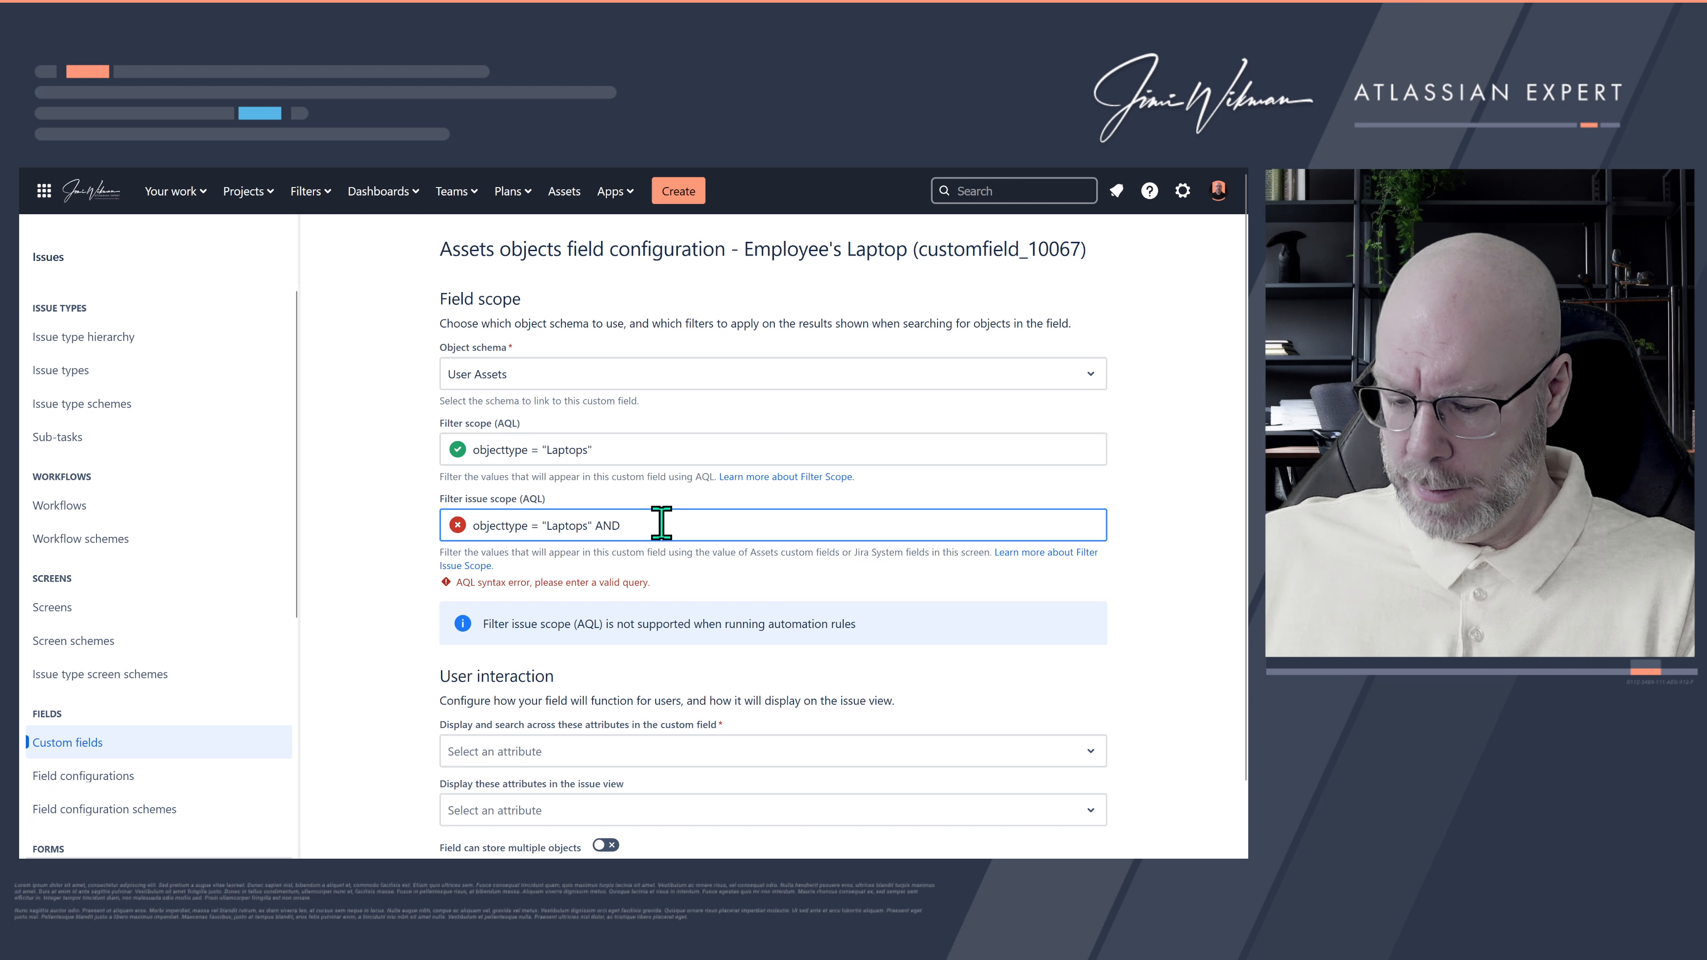
{"action": "type", "text": "Ass"}
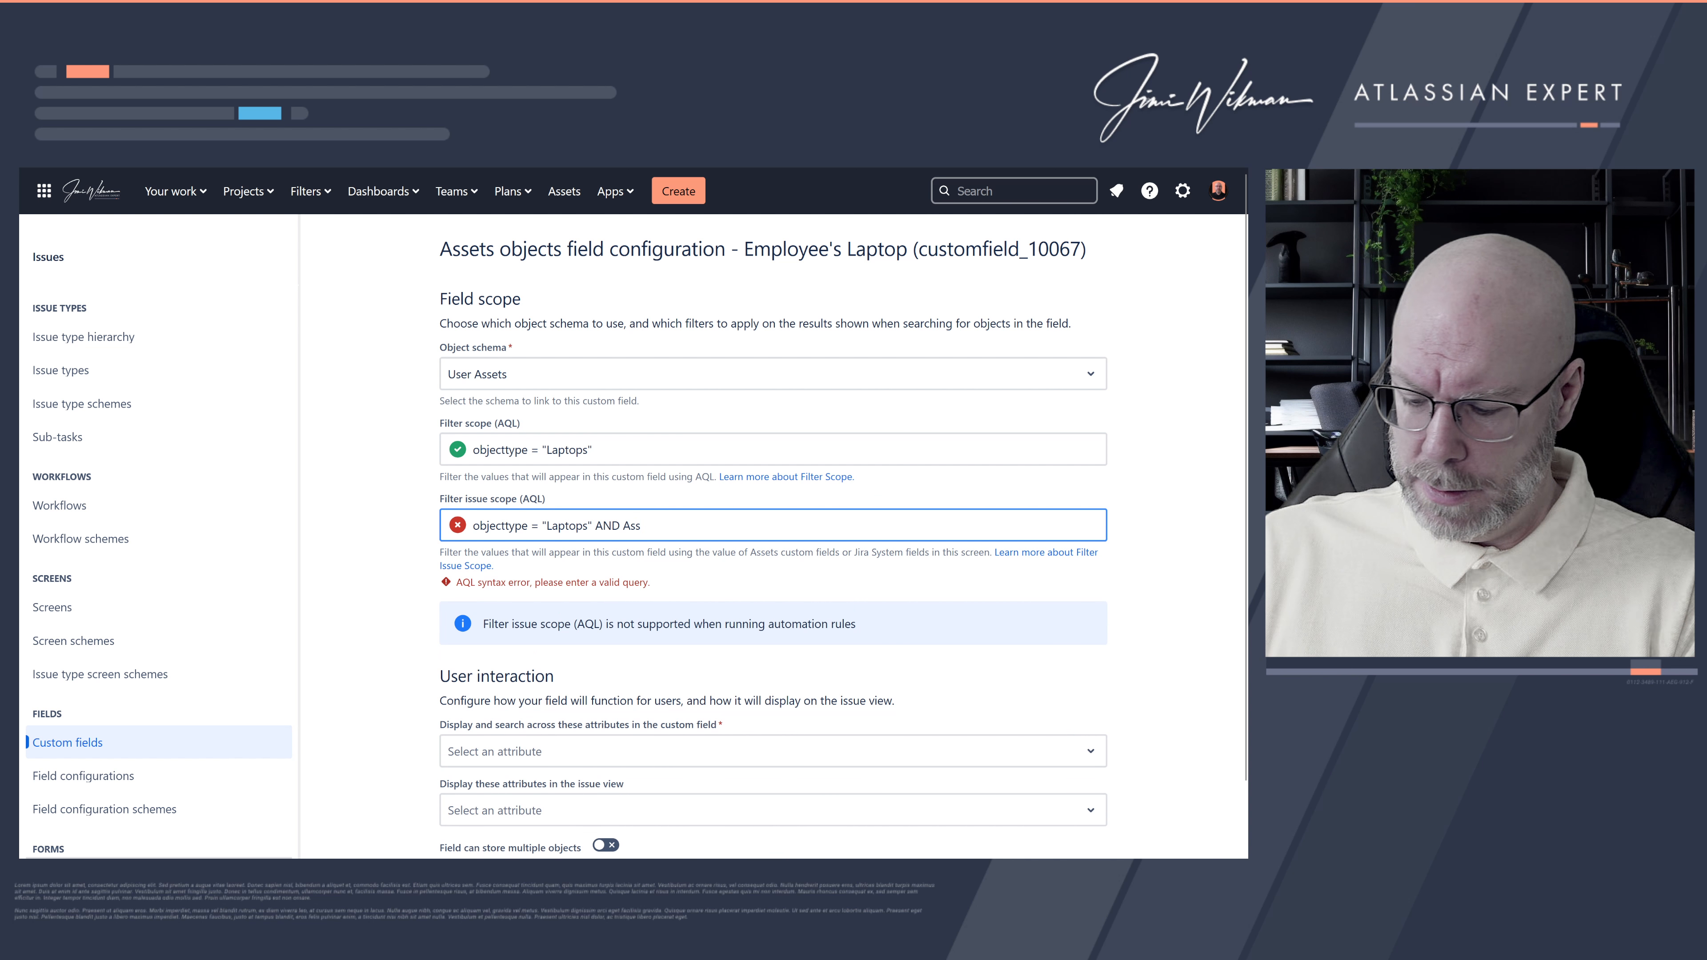
{"action": "type", "text": "ignee"}
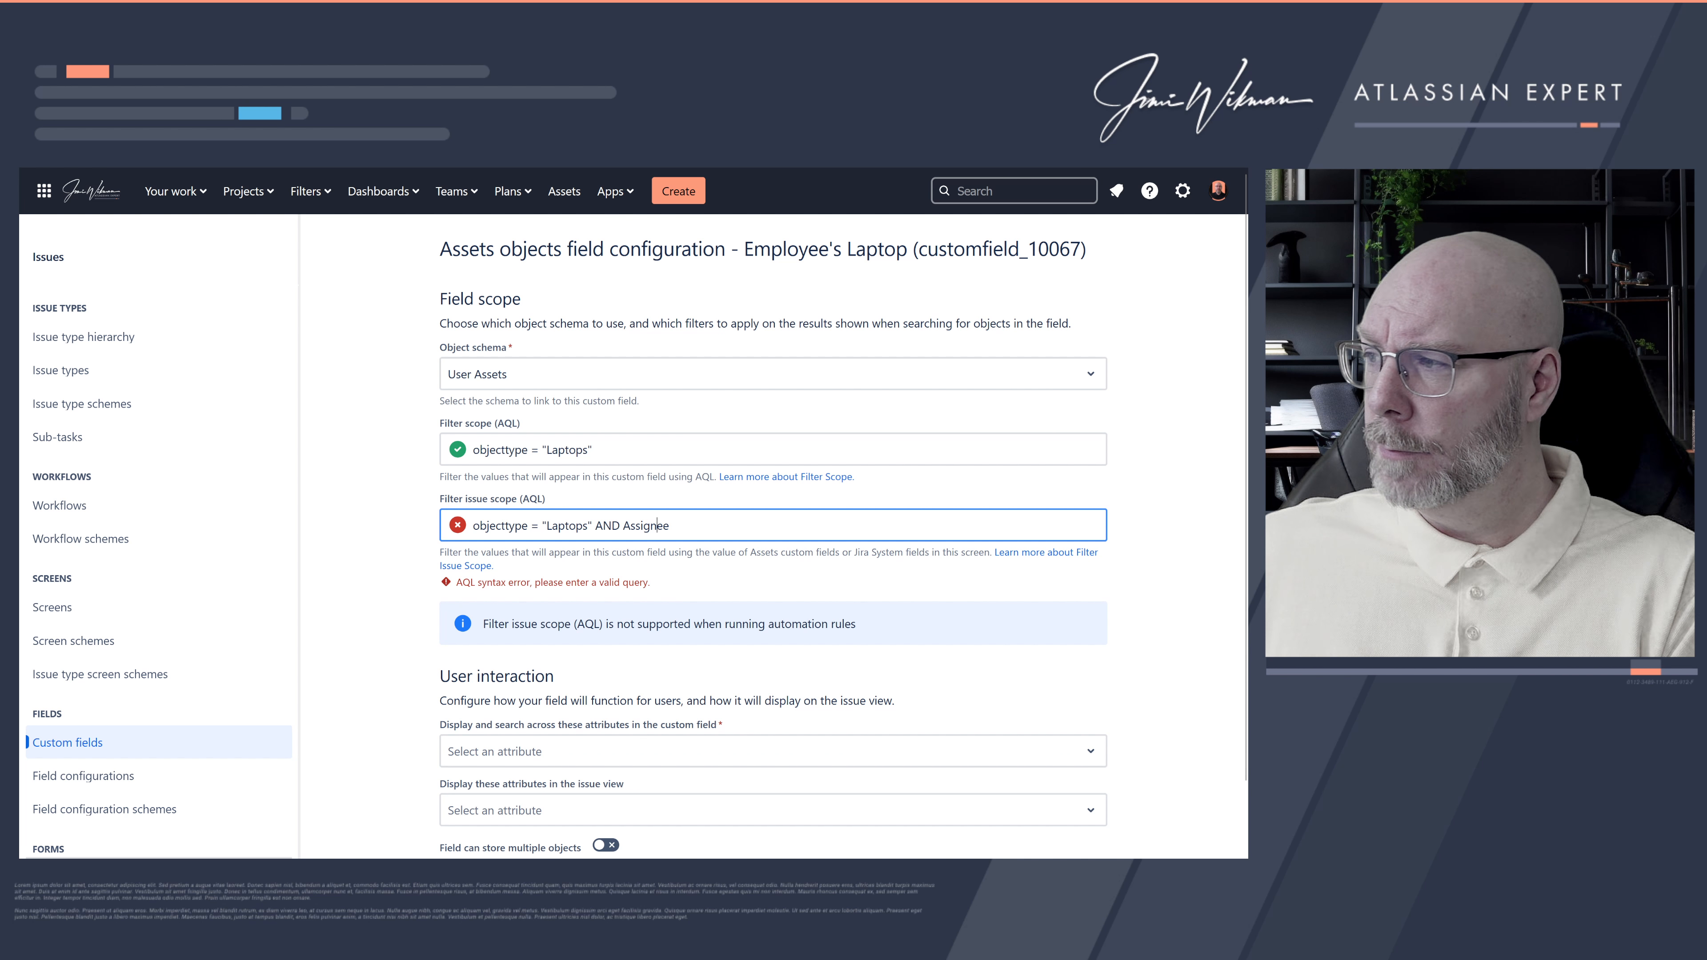
{"action": "type", "text": "="}
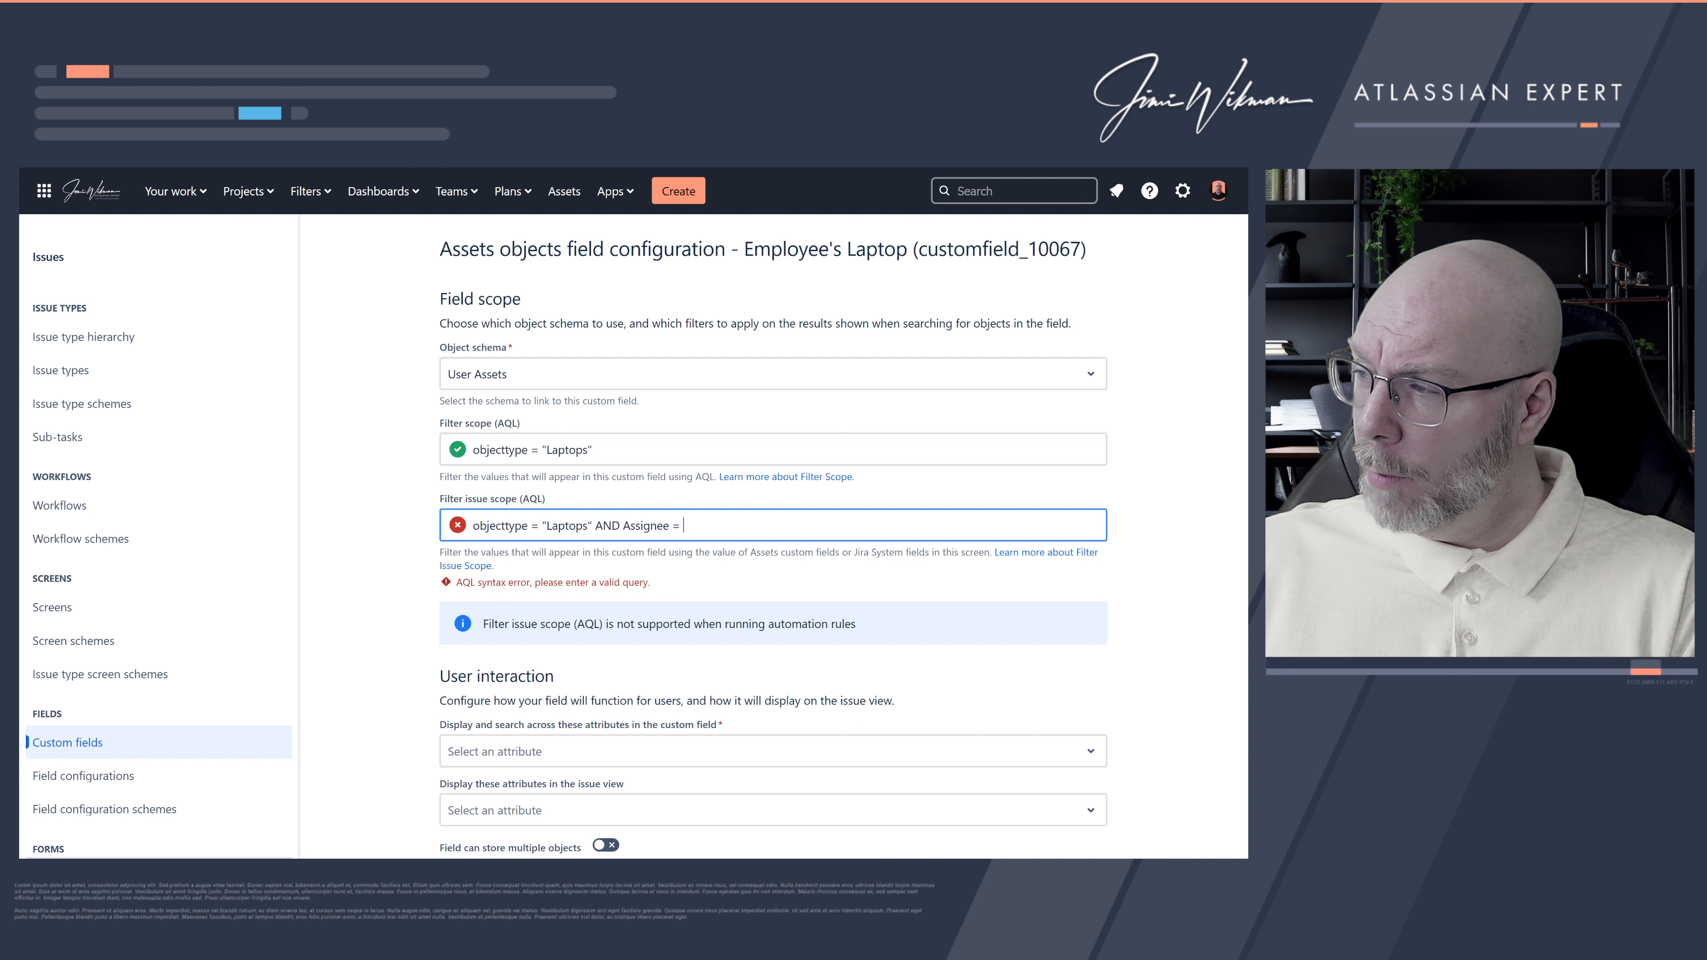
Step: Complete the Assignee condition in the Filter issue scope query with ${reporter.label}, leaving a single space before it
{"action": "type", "text": "${reporter.label}"}
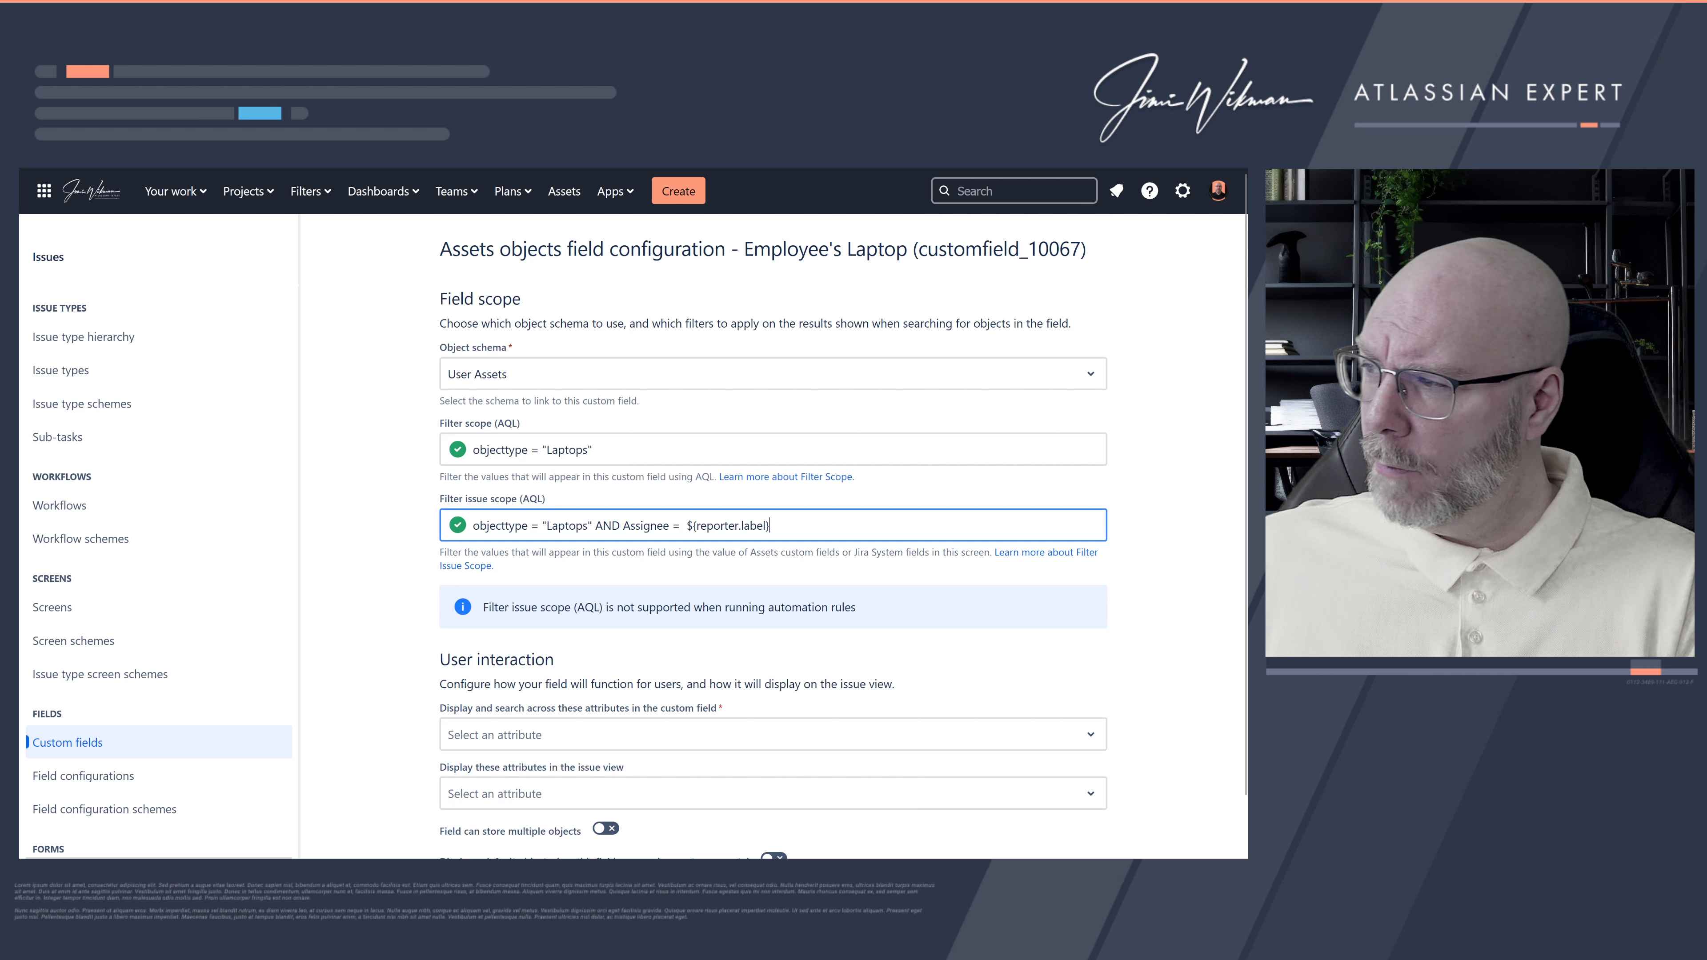
{"action": "left_click", "coordinate": [685, 525]}
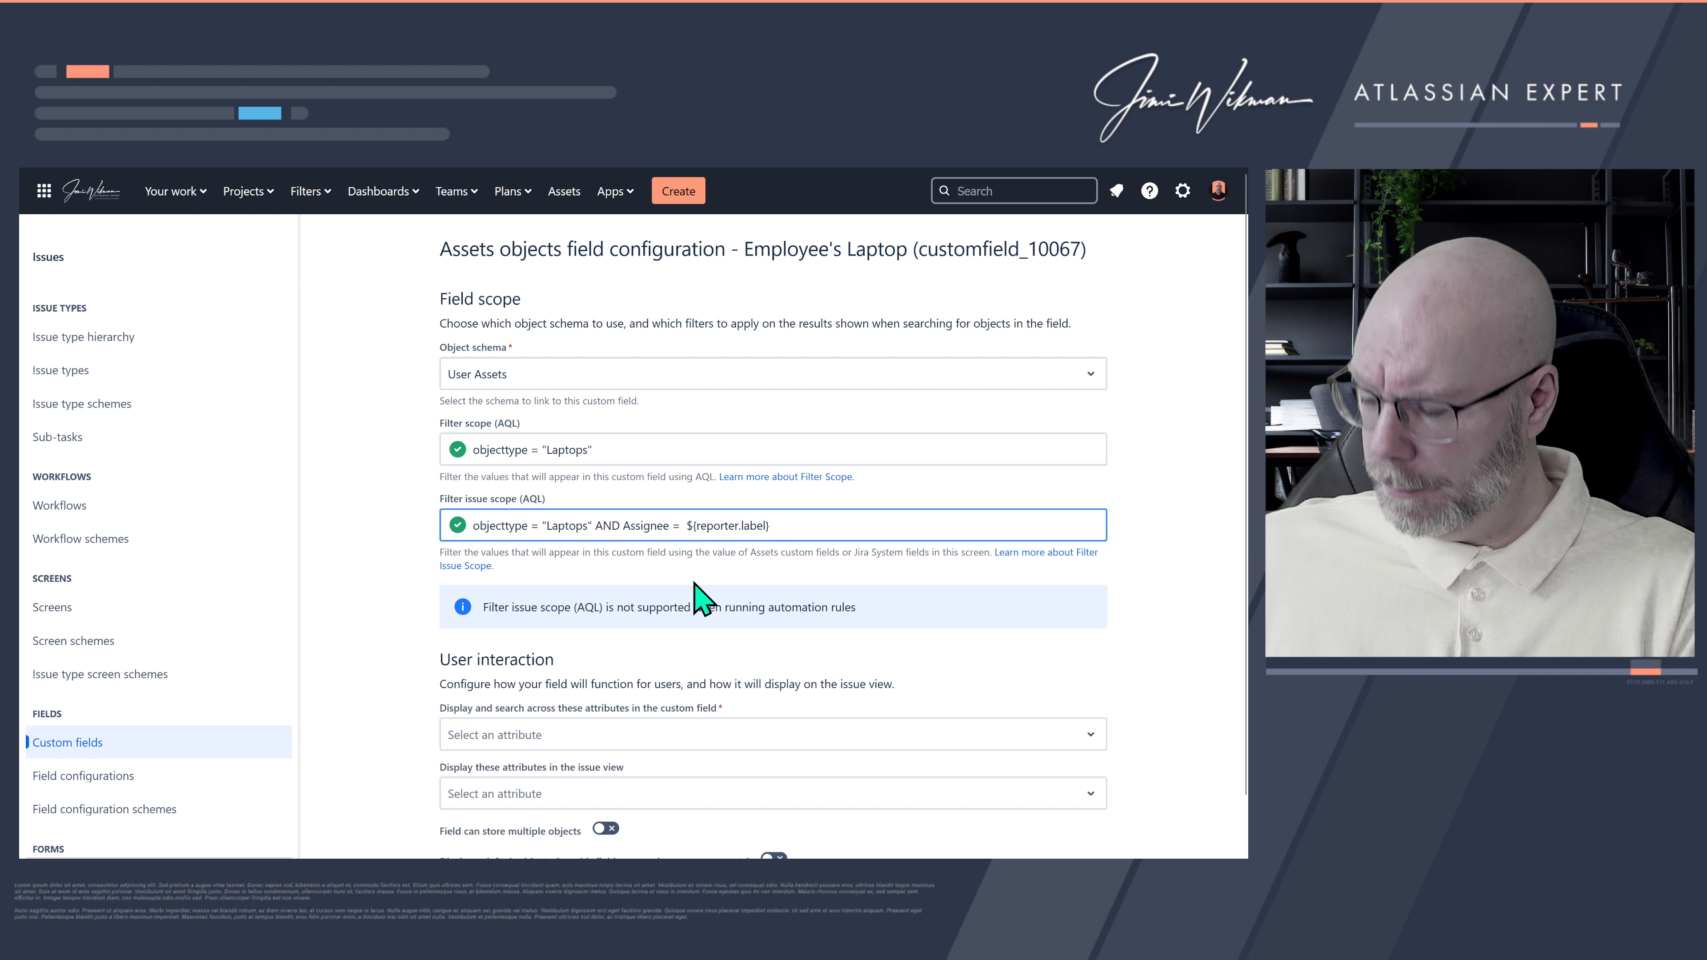
{"action": "key", "text": "BackSpace"}
{"action": "left_click_drag", "start_coordinate": [691, 526], "coordinate": [685, 526]}
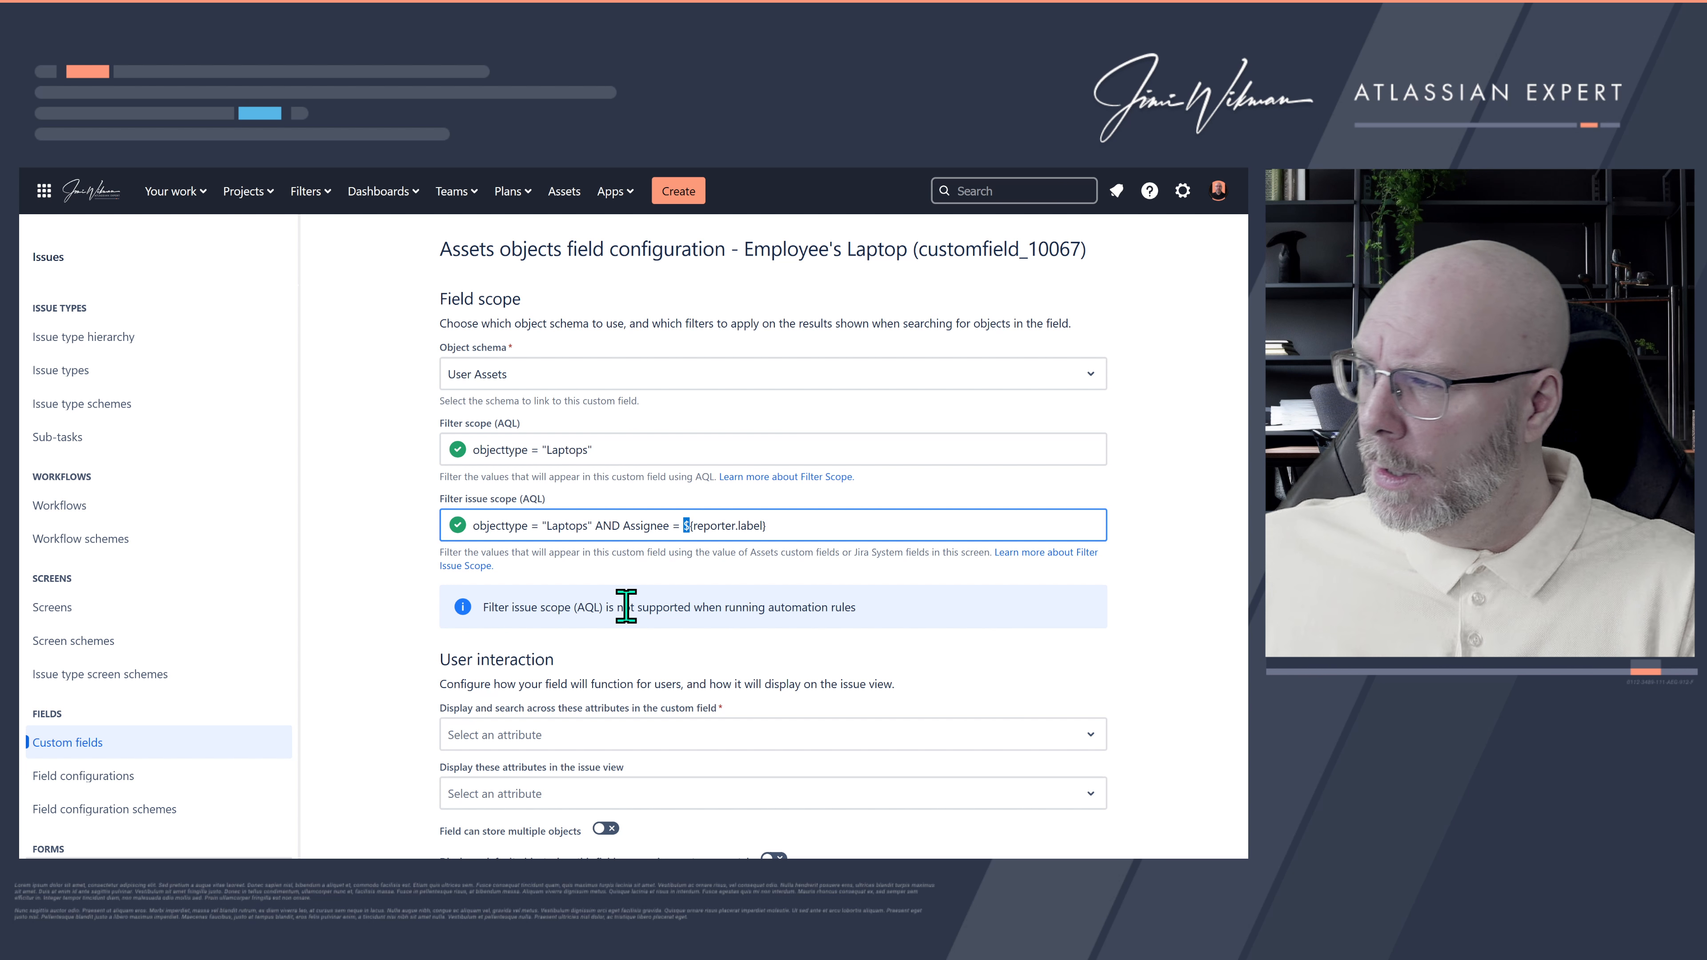
{"action": "left_click_drag", "start_coordinate": [694, 526], "coordinate": [731, 526]}
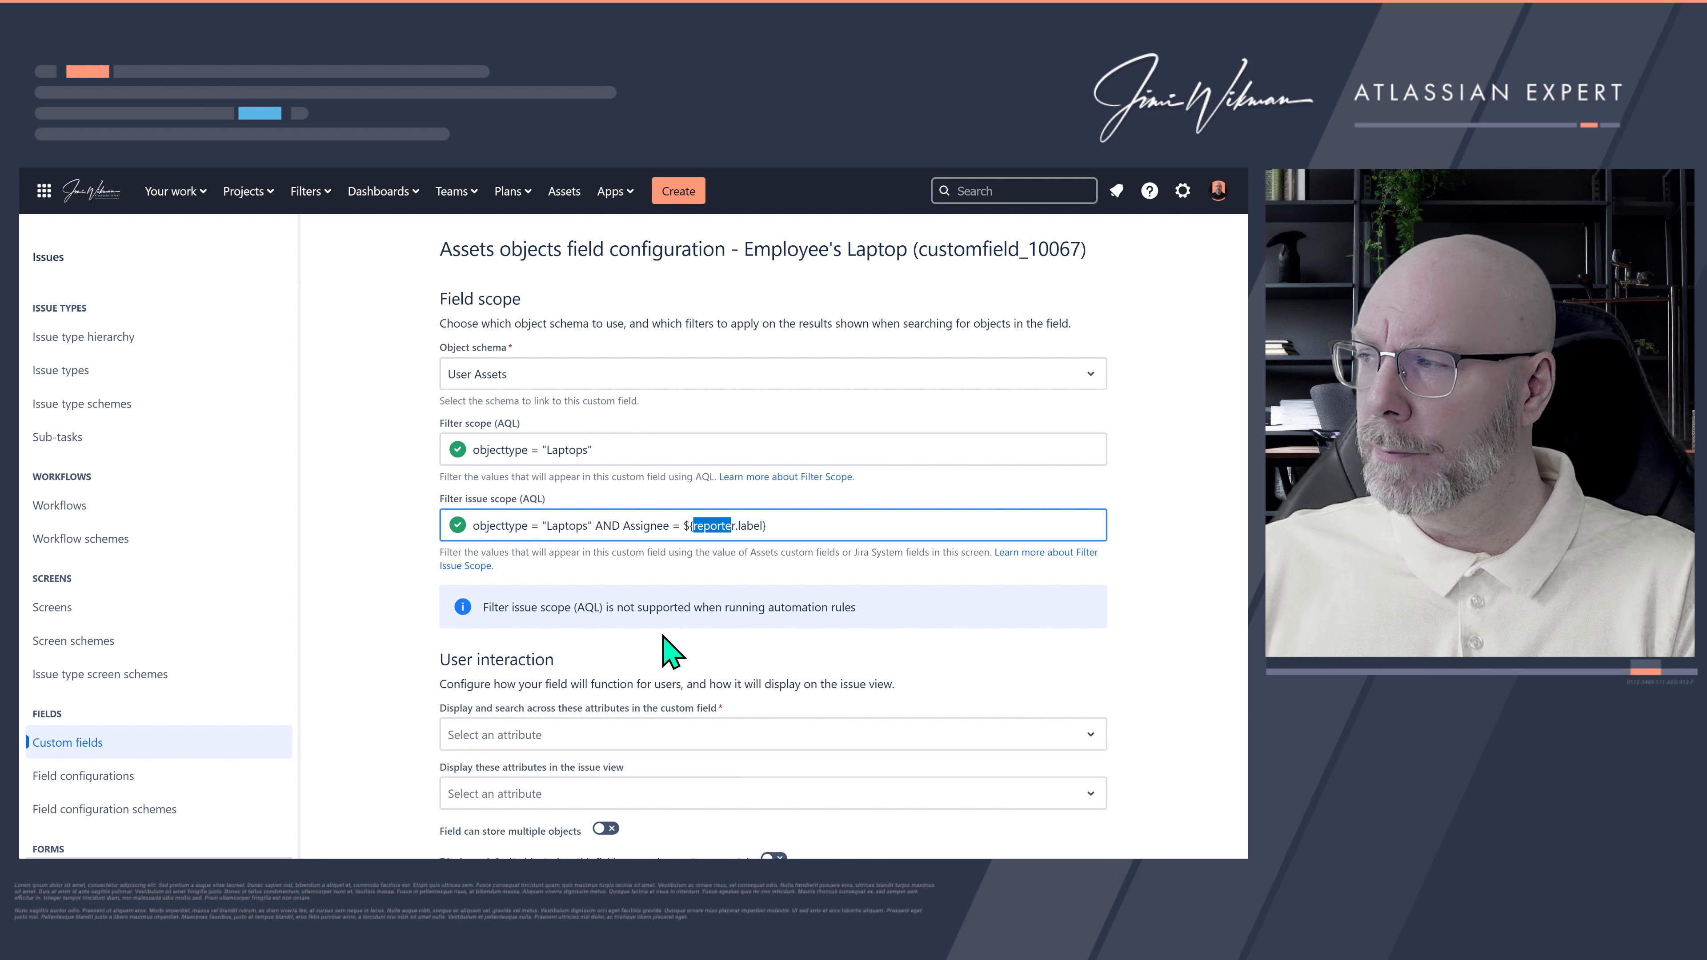
{"action": "left_click", "coordinate": [763, 519]}
{"action": "type", "text": "}"}
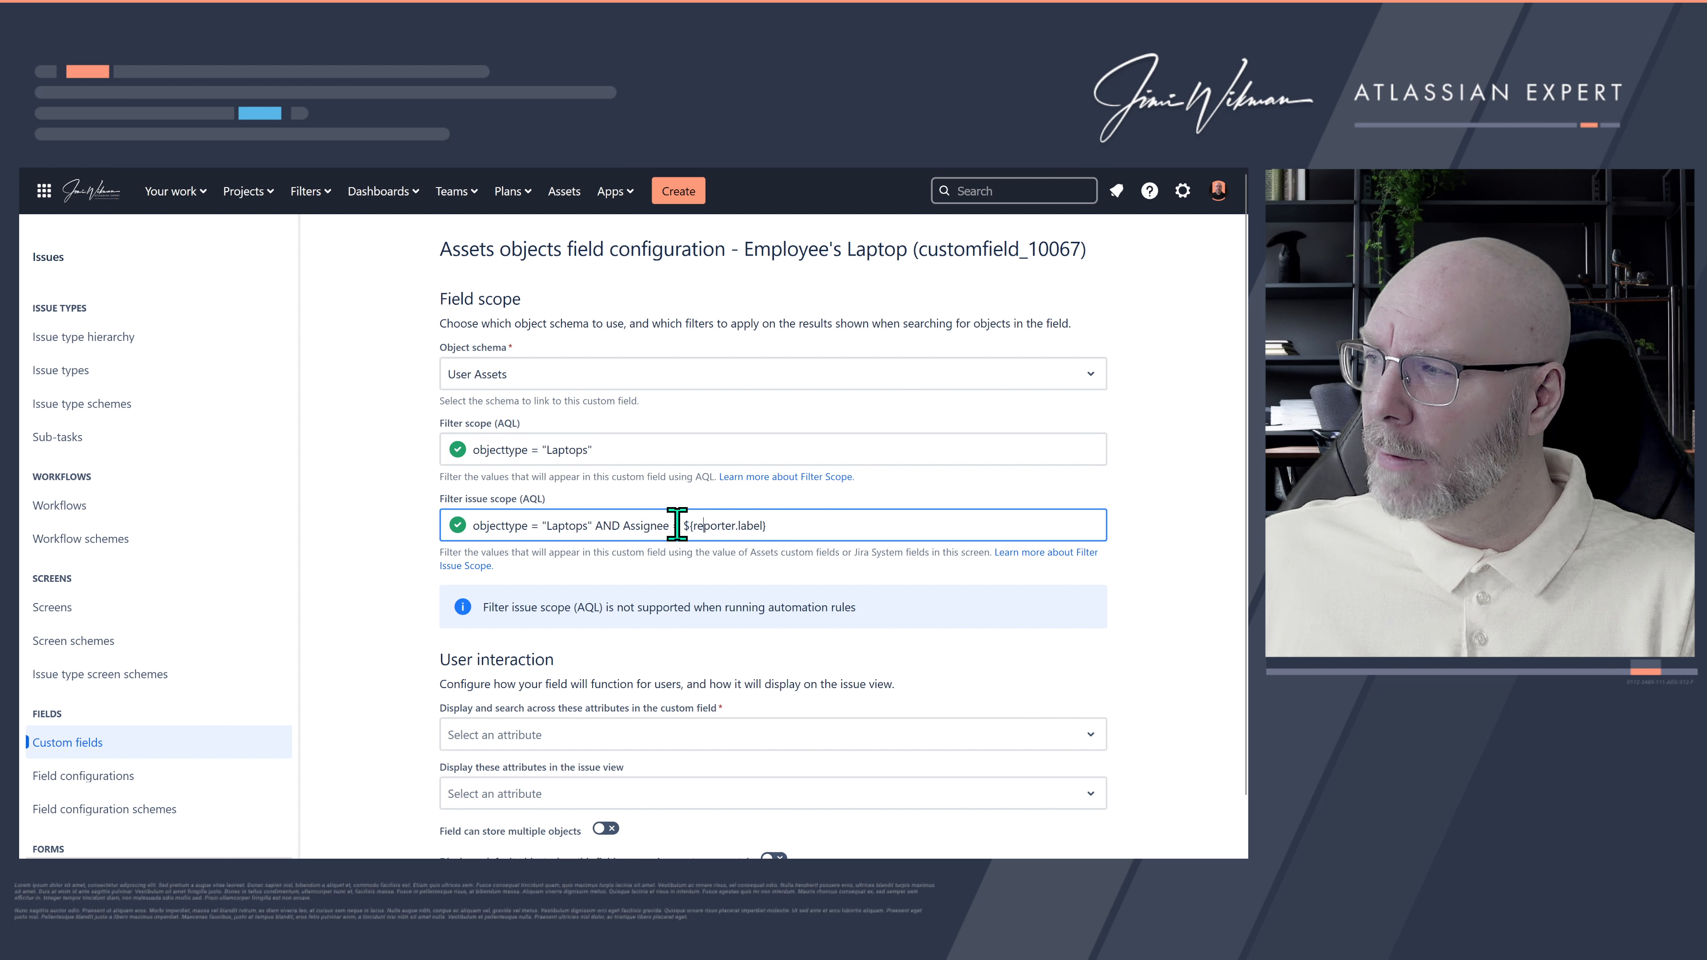
{"action": "left_click_drag", "start_coordinate": [670, 524], "coordinate": [626, 525]}
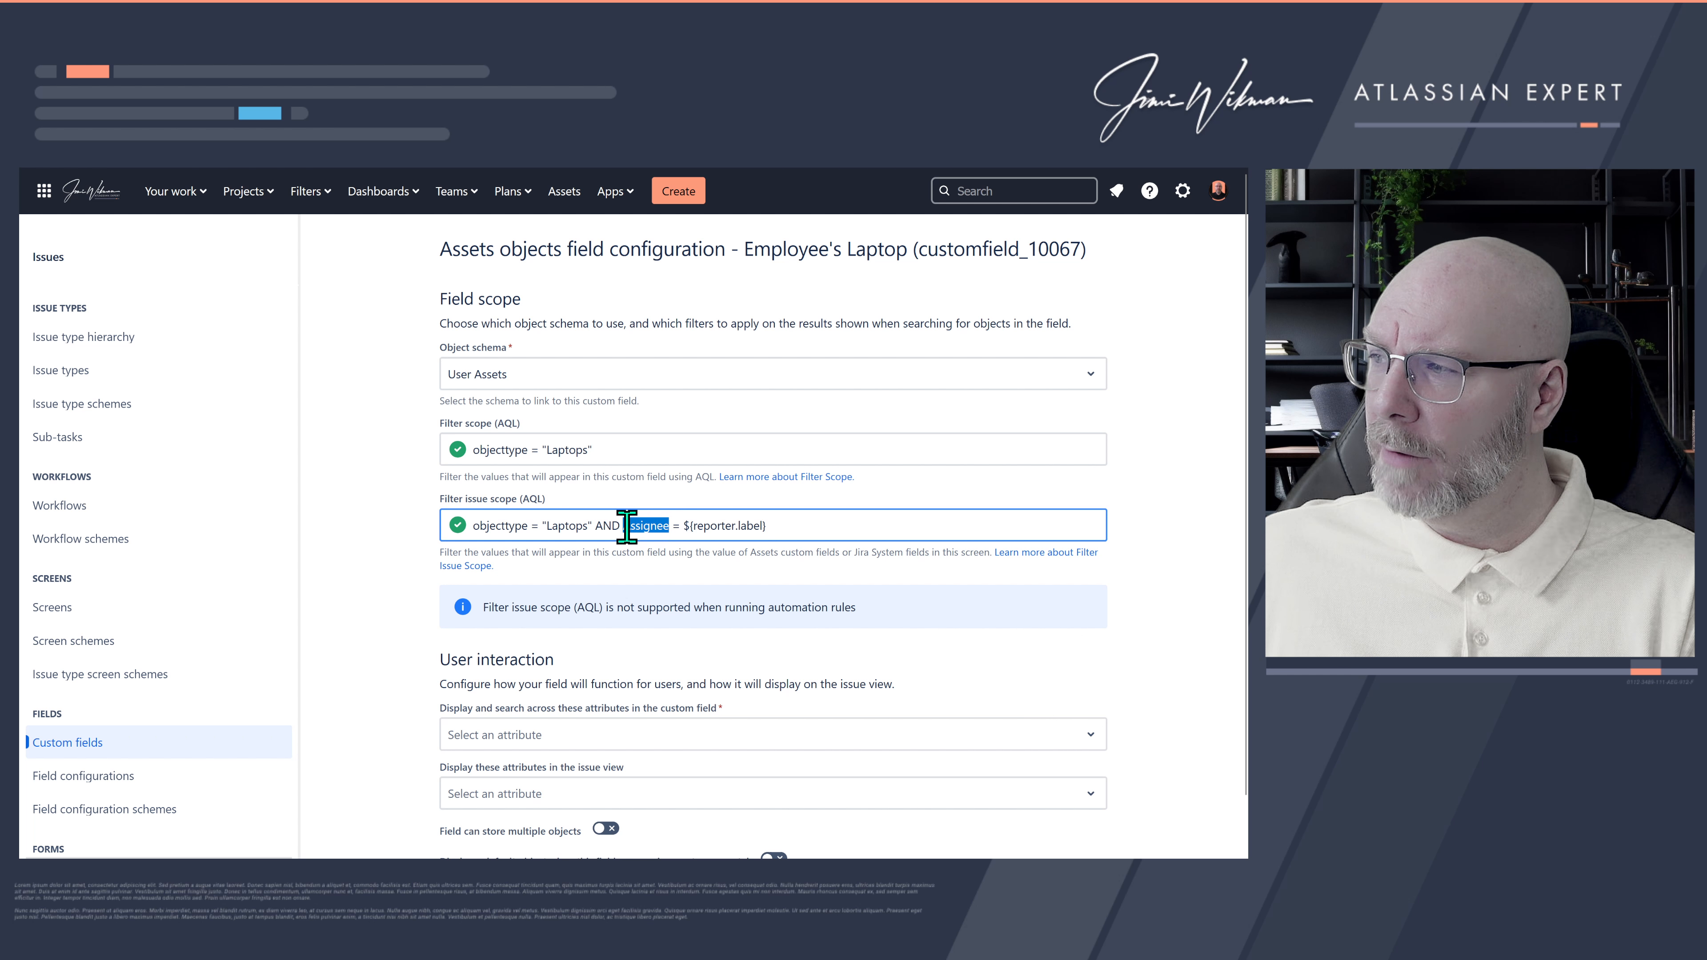
{"action": "left_click", "coordinate": [713, 524]}
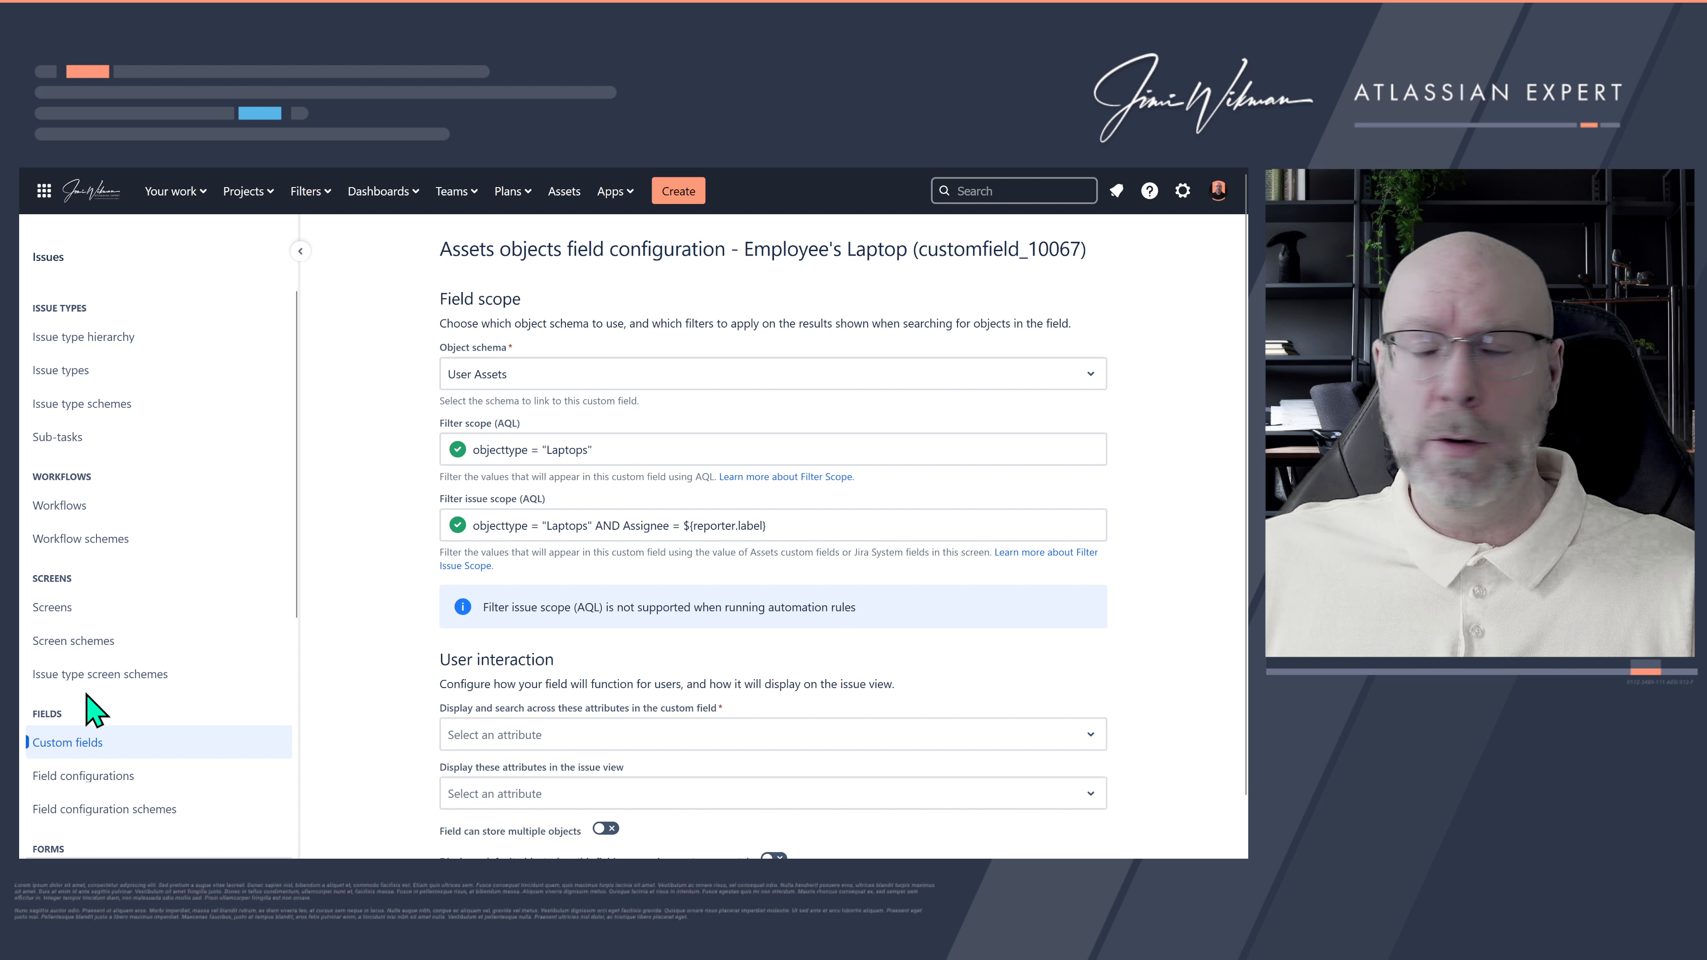
Step: Enclose the attribute name Assignee in double quotes in the Filter issue scope (AQL) query
{"action": "left_click", "coordinate": [625, 524]}
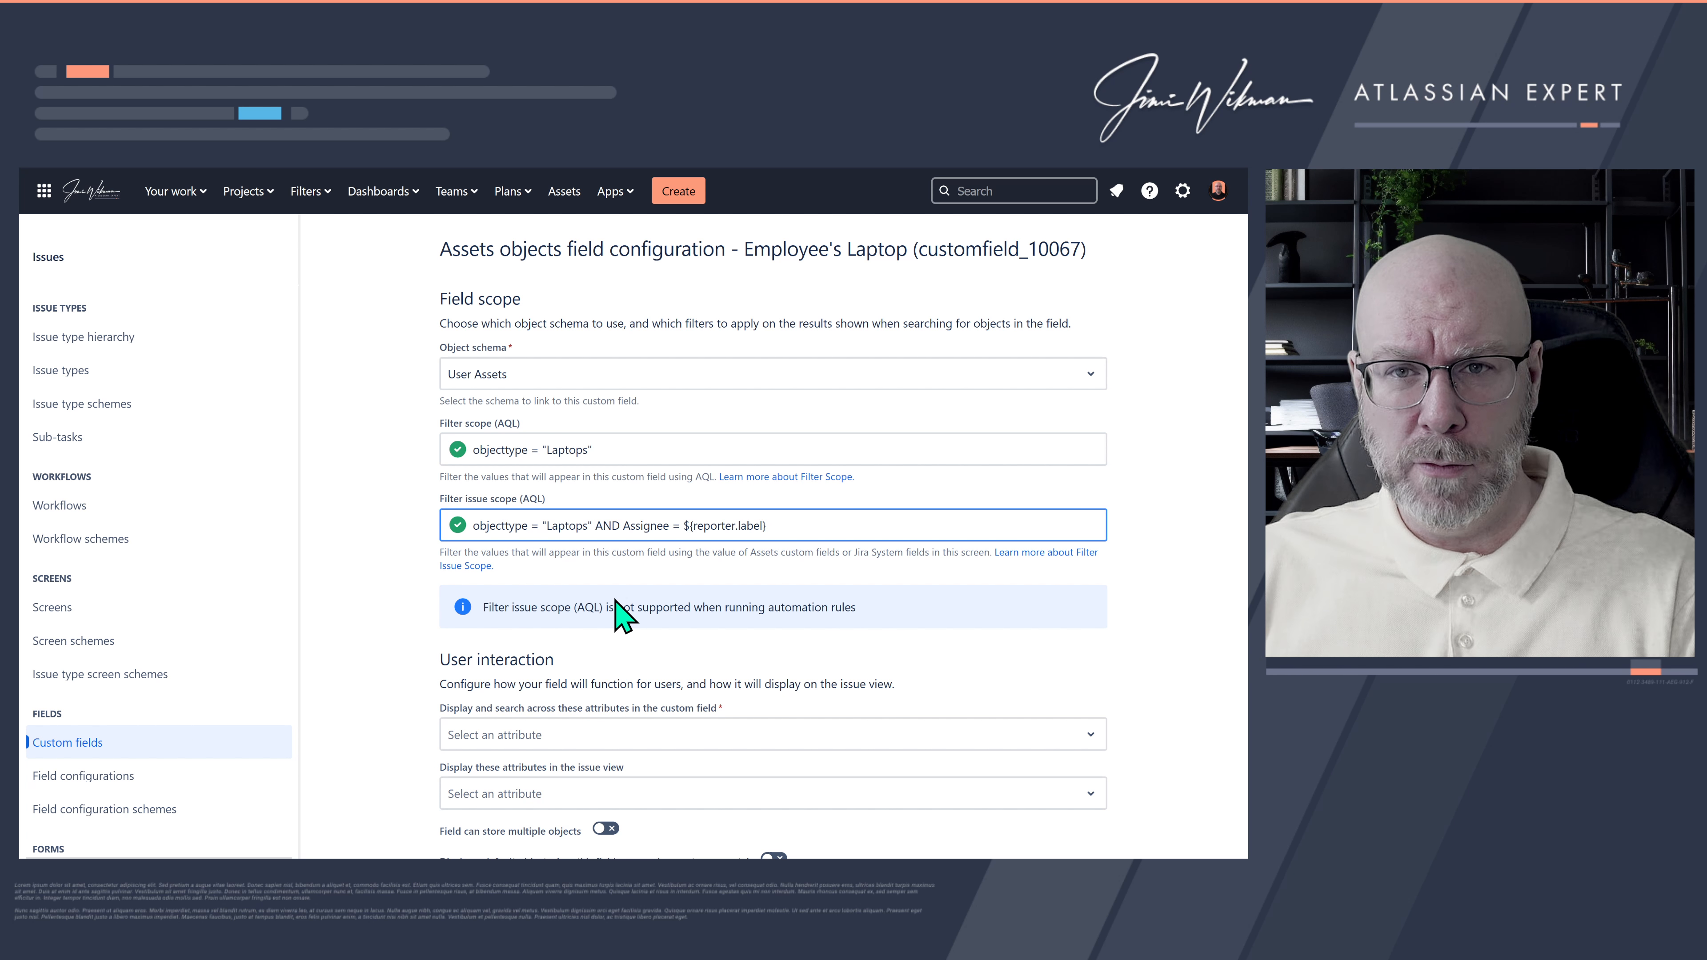
{"action": "type", "text": "\""}
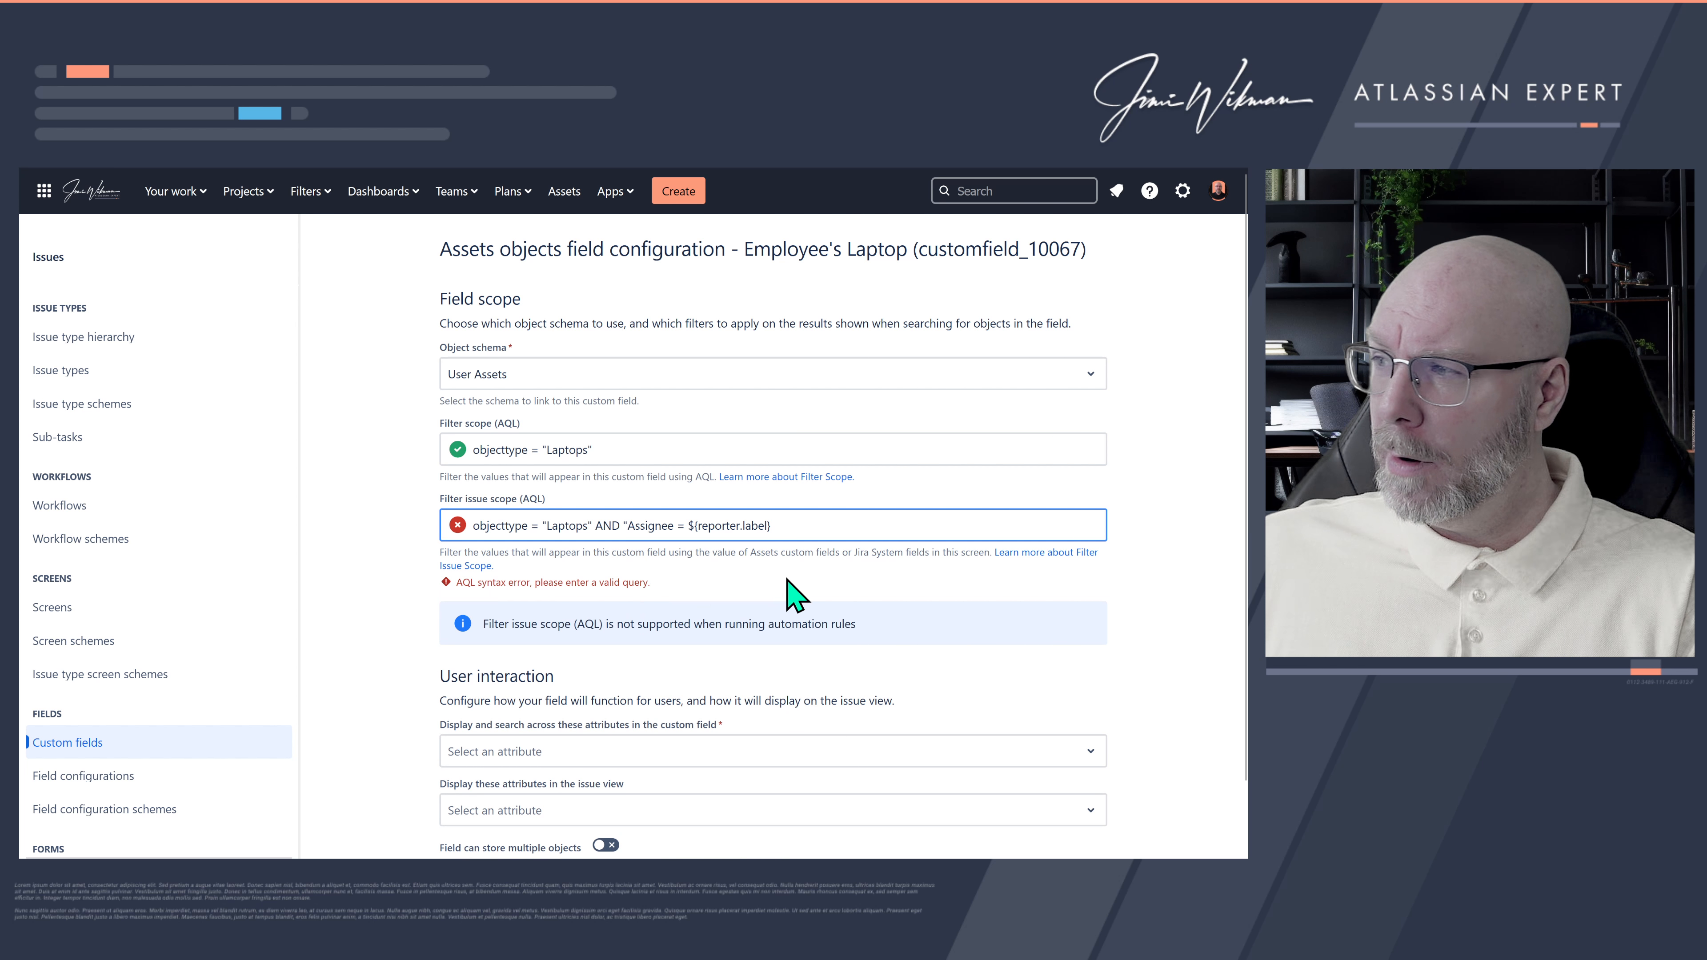
{"action": "left_click", "coordinate": [672, 525]}
{"action": "type", "text": "\""}
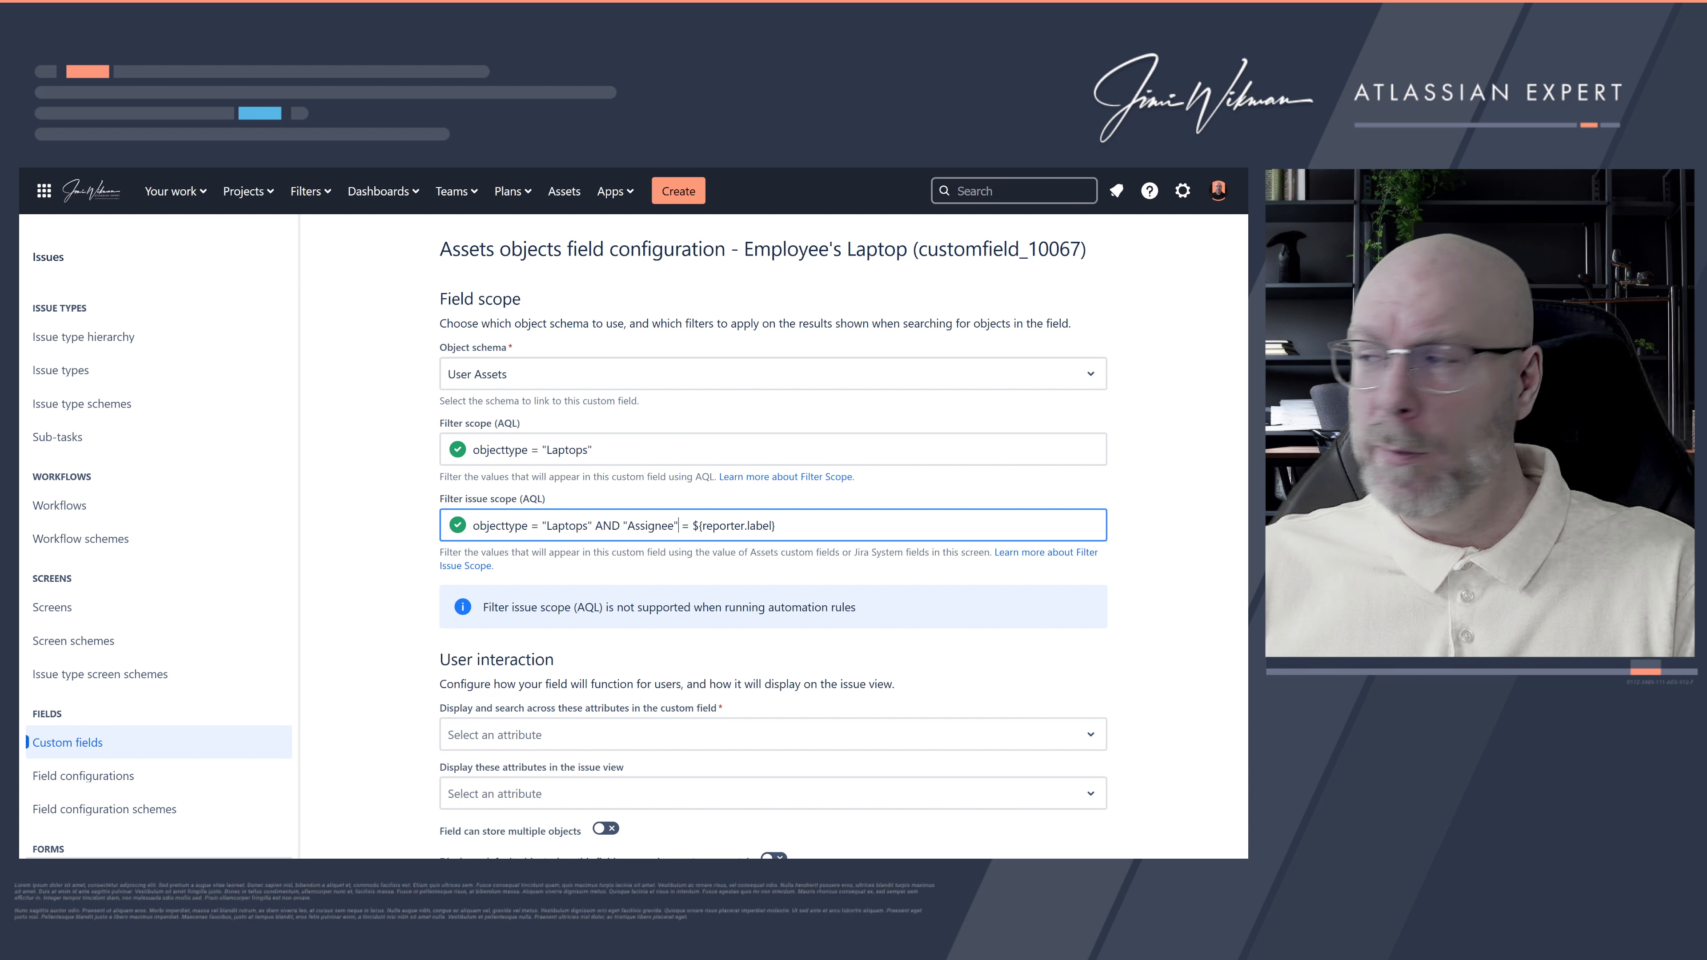
{"action": "left_click", "coordinate": [674, 525]}
{"action": "type", "text": "to "}
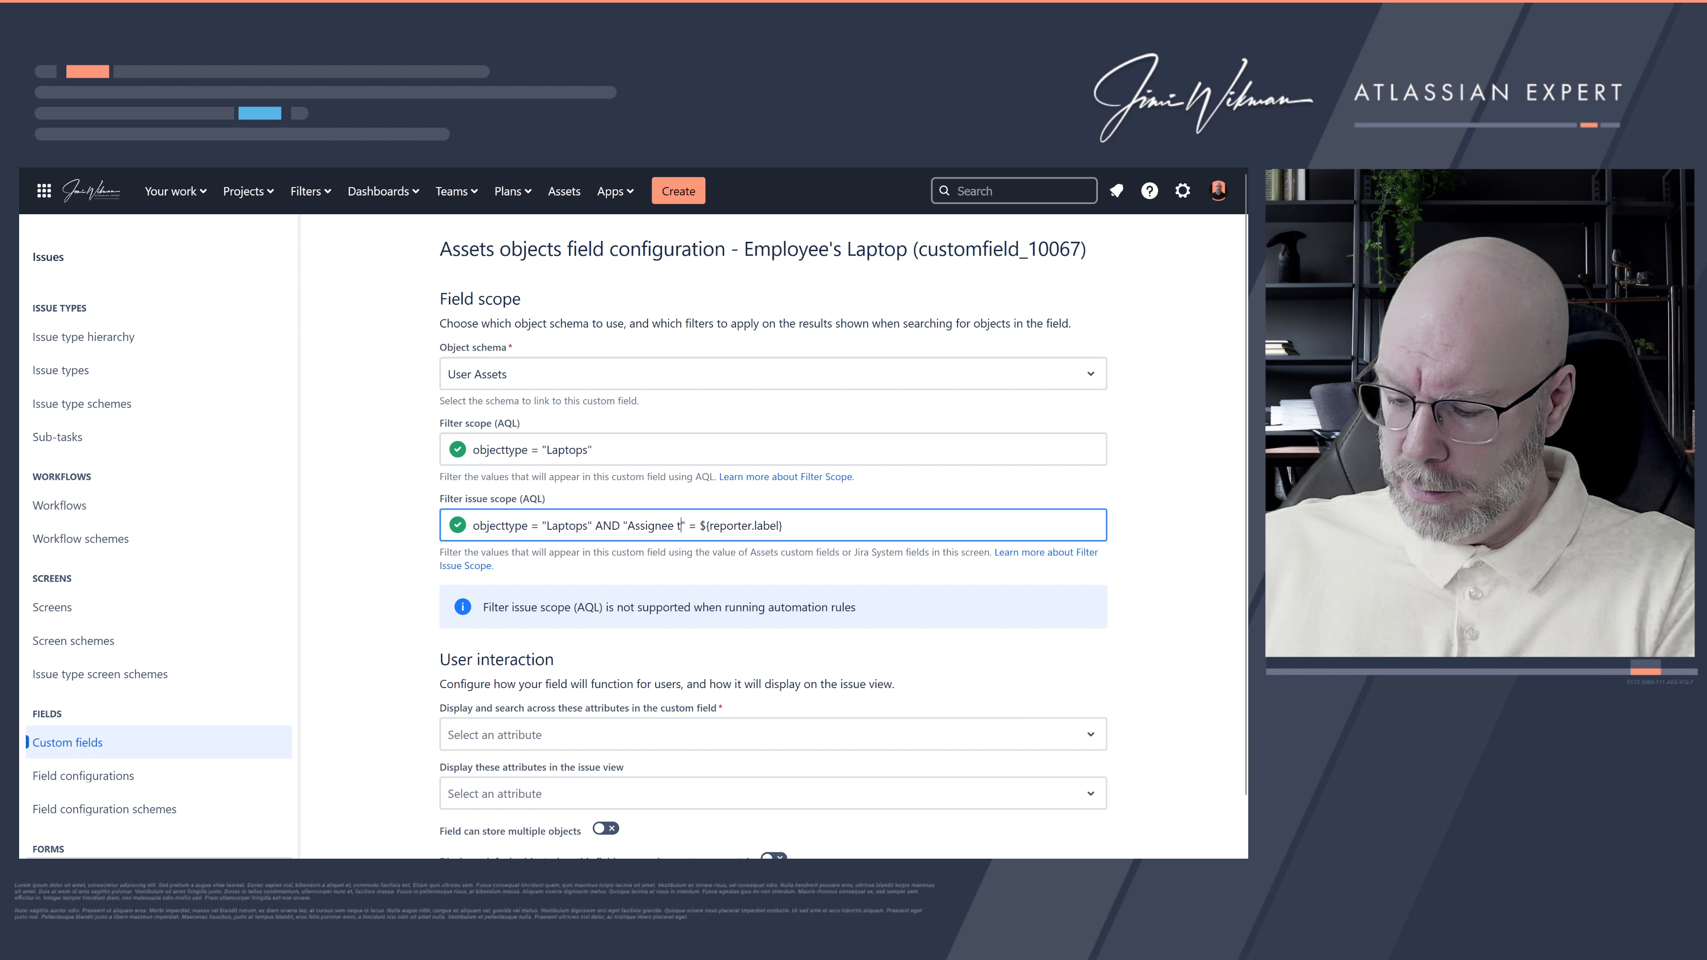
{"action": "type", "text": "what"}
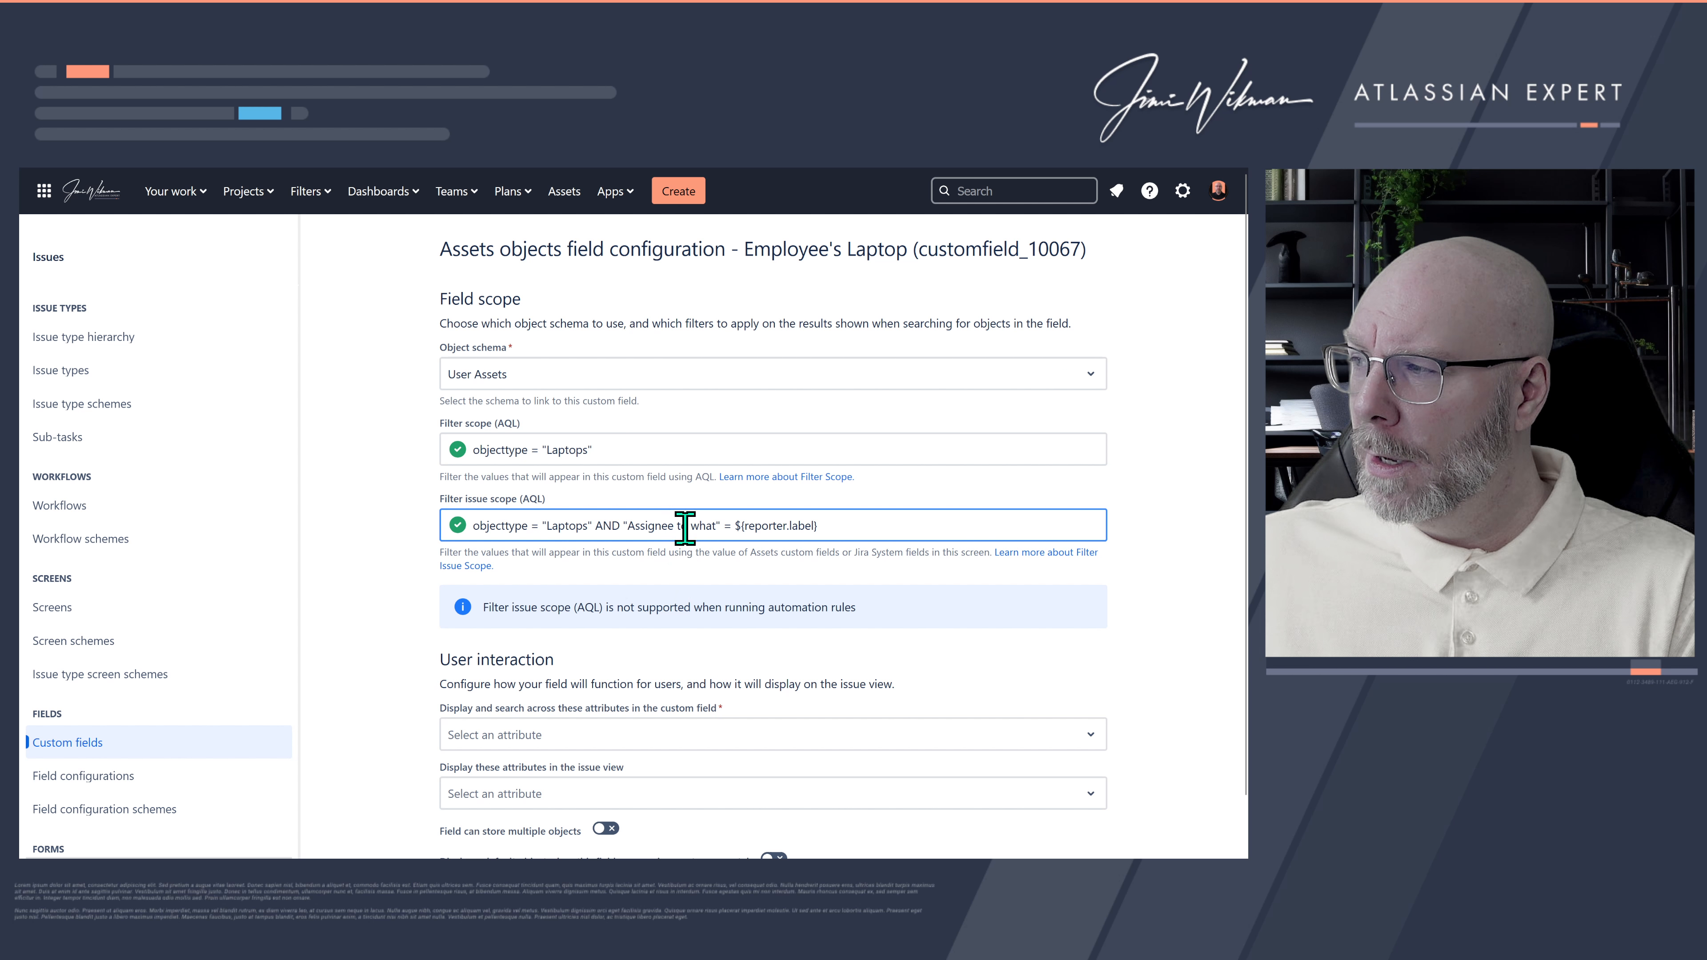
{"action": "left_click_drag", "start_coordinate": [677, 527], "coordinate": [717, 525]}
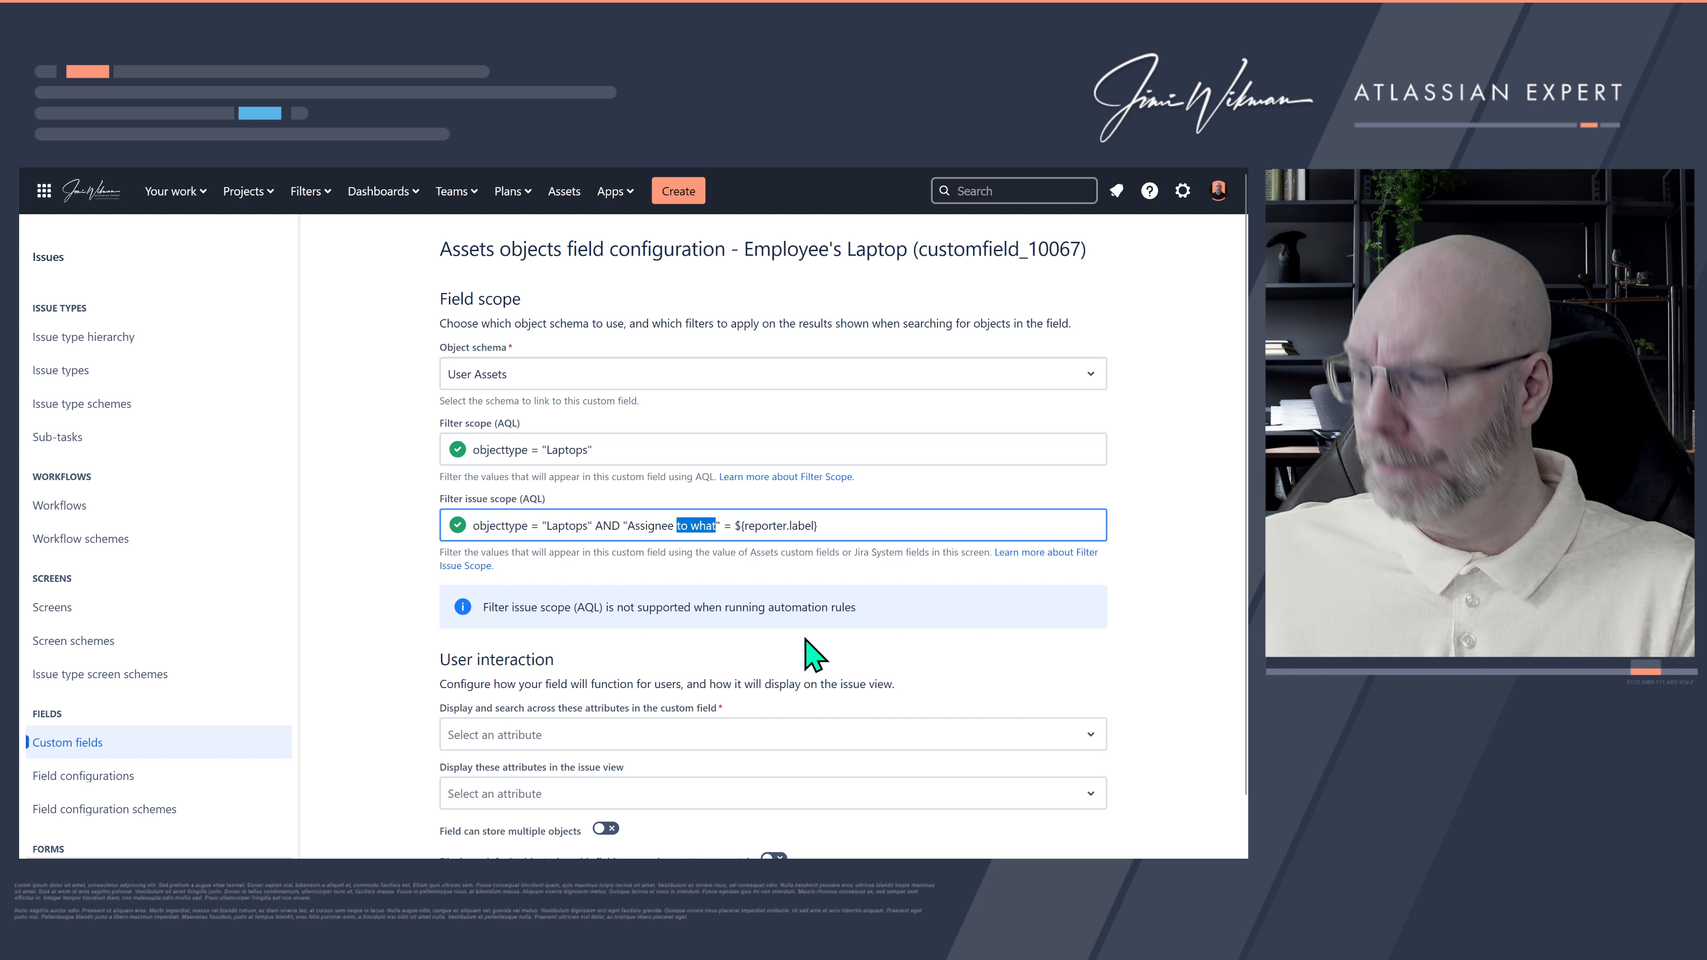
{"action": "key", "text": "BackSpace"}
{"action": "key", "text": "BackSpace"}
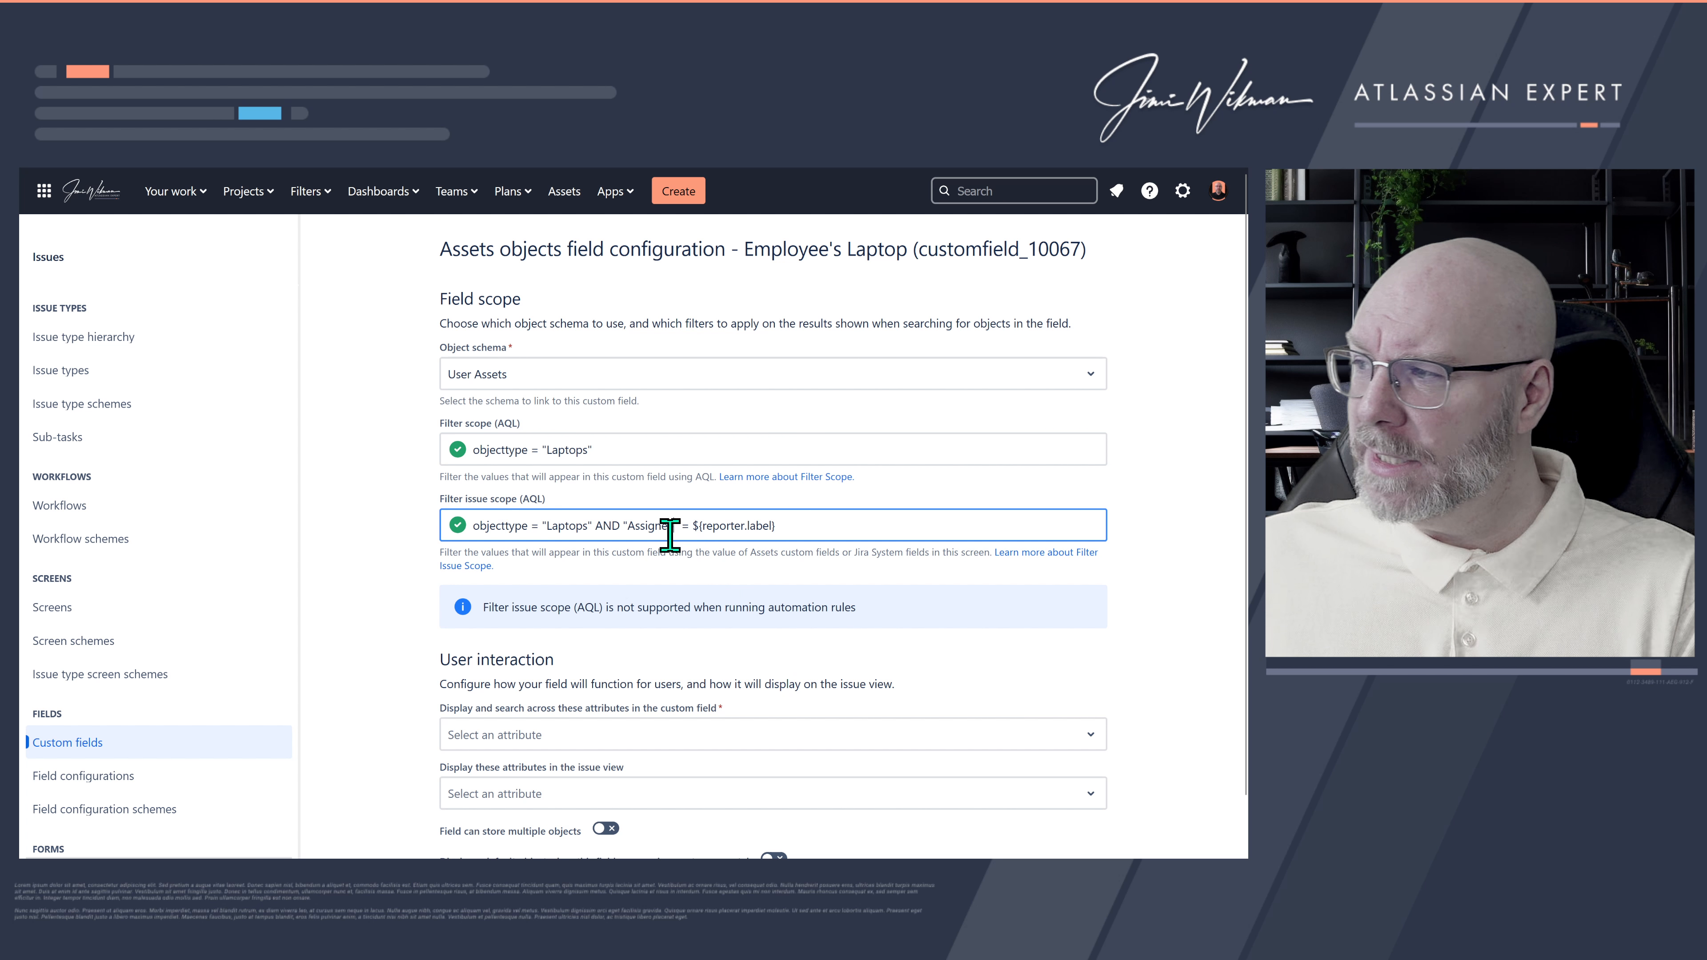
{"action": "left_click", "coordinate": [624, 525]}
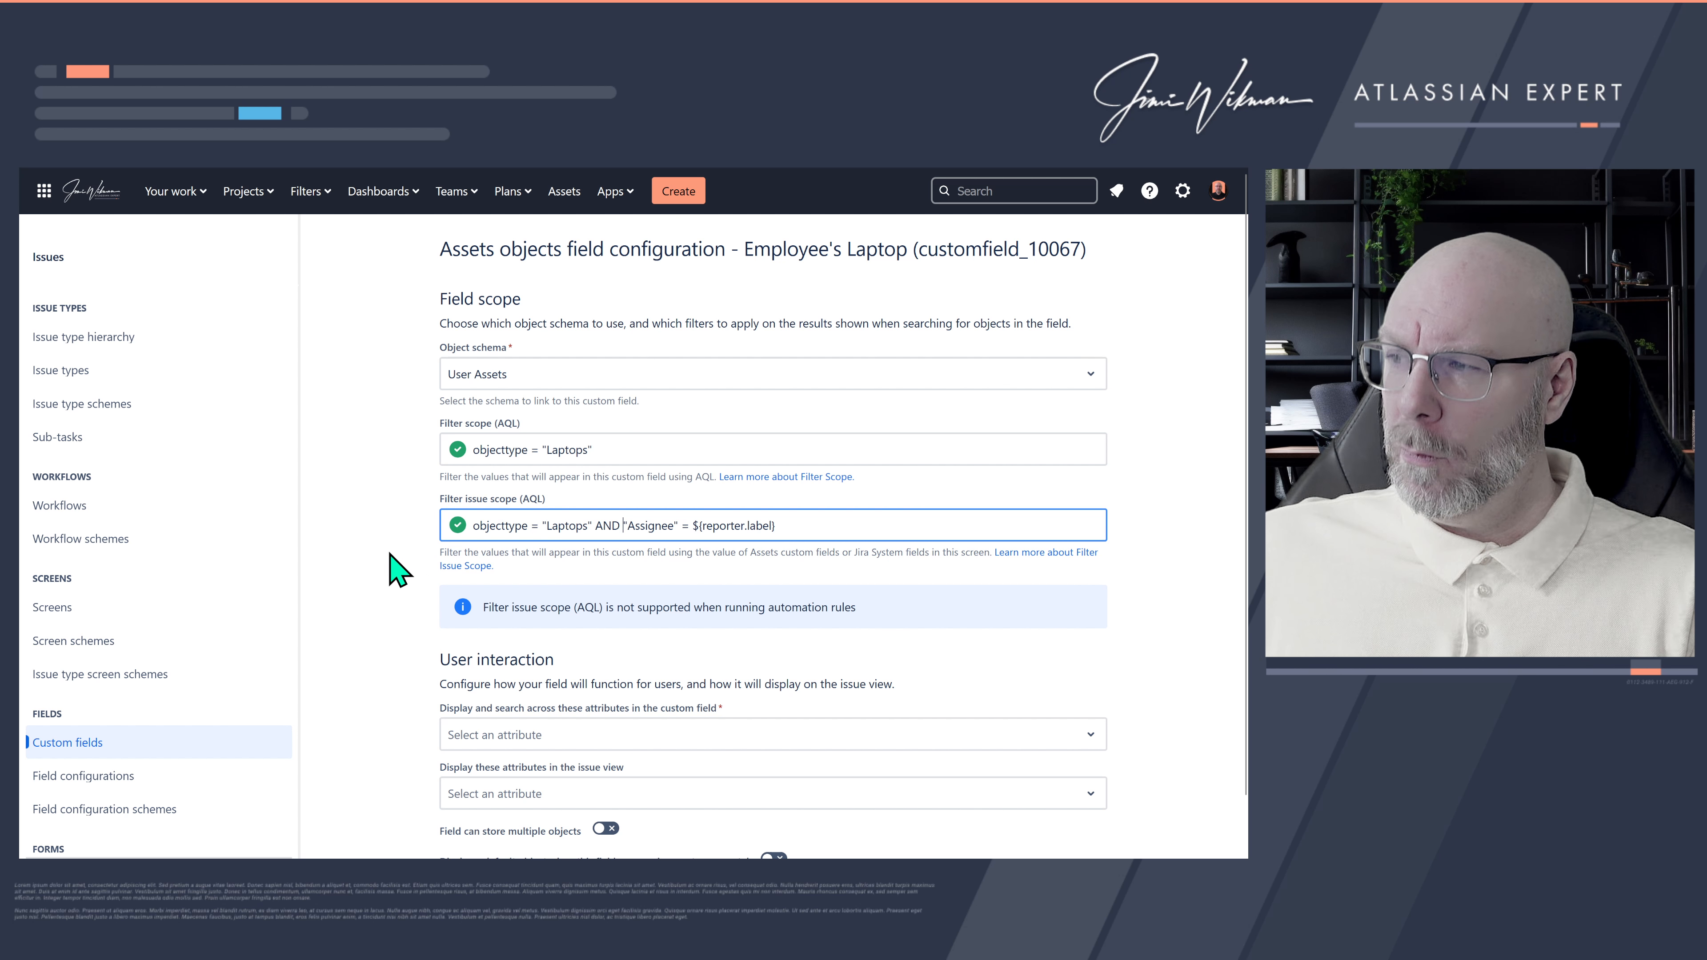
Step: Set Name as the attribute to display and search across in the custom field
{"action": "scroll", "coordinate": [399, 570], "scroll_direction": "down", "scroll_amount": 1}
{"action": "left_click", "coordinate": [484, 675]}
{"action": "left_click", "coordinate": [406, 668]}
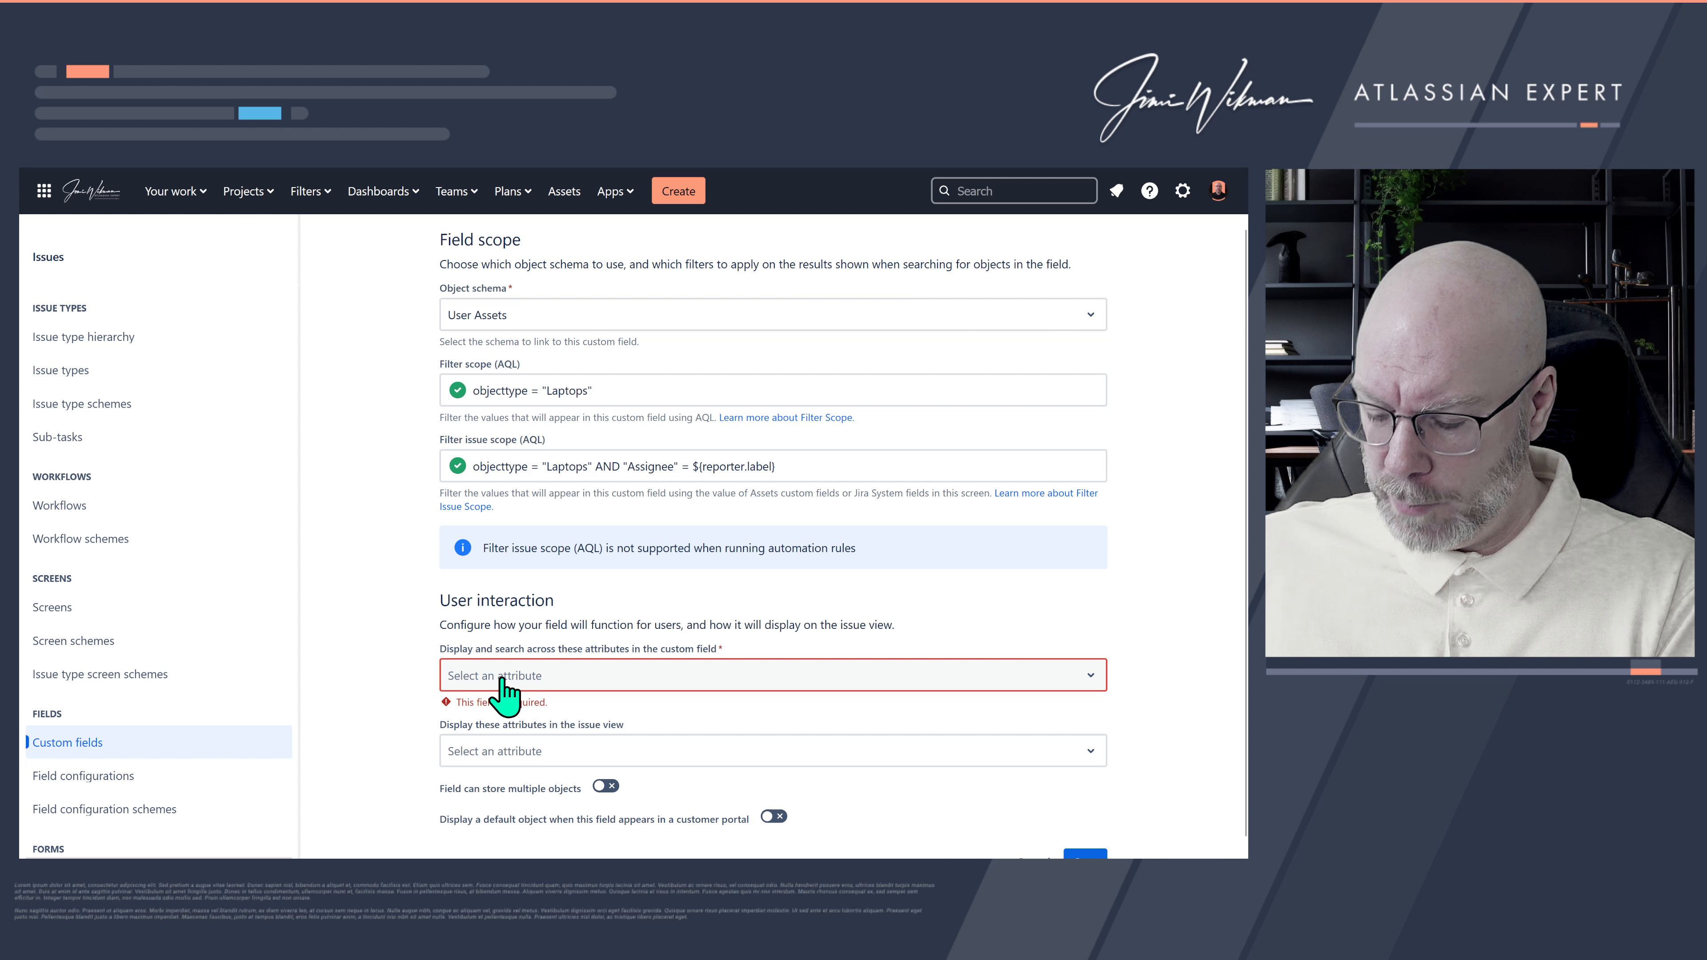
{"action": "left_click", "coordinate": [573, 674]}
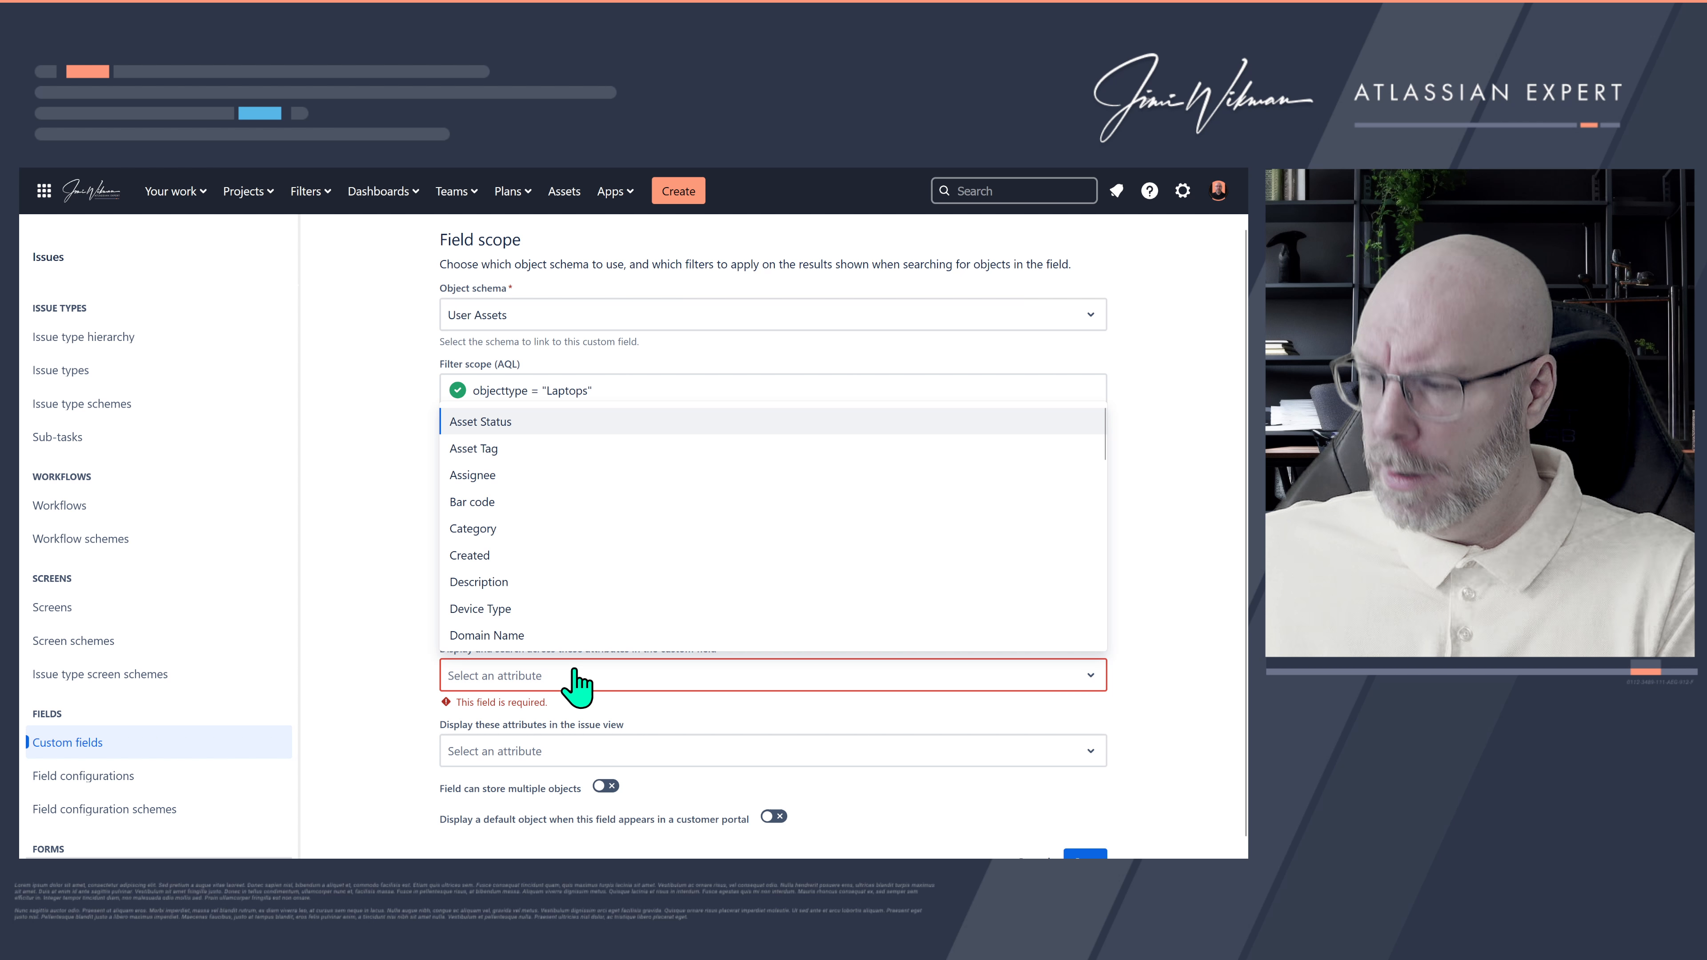
{"action": "type", "text": "name"}
{"action": "left_click", "coordinate": [484, 633]}
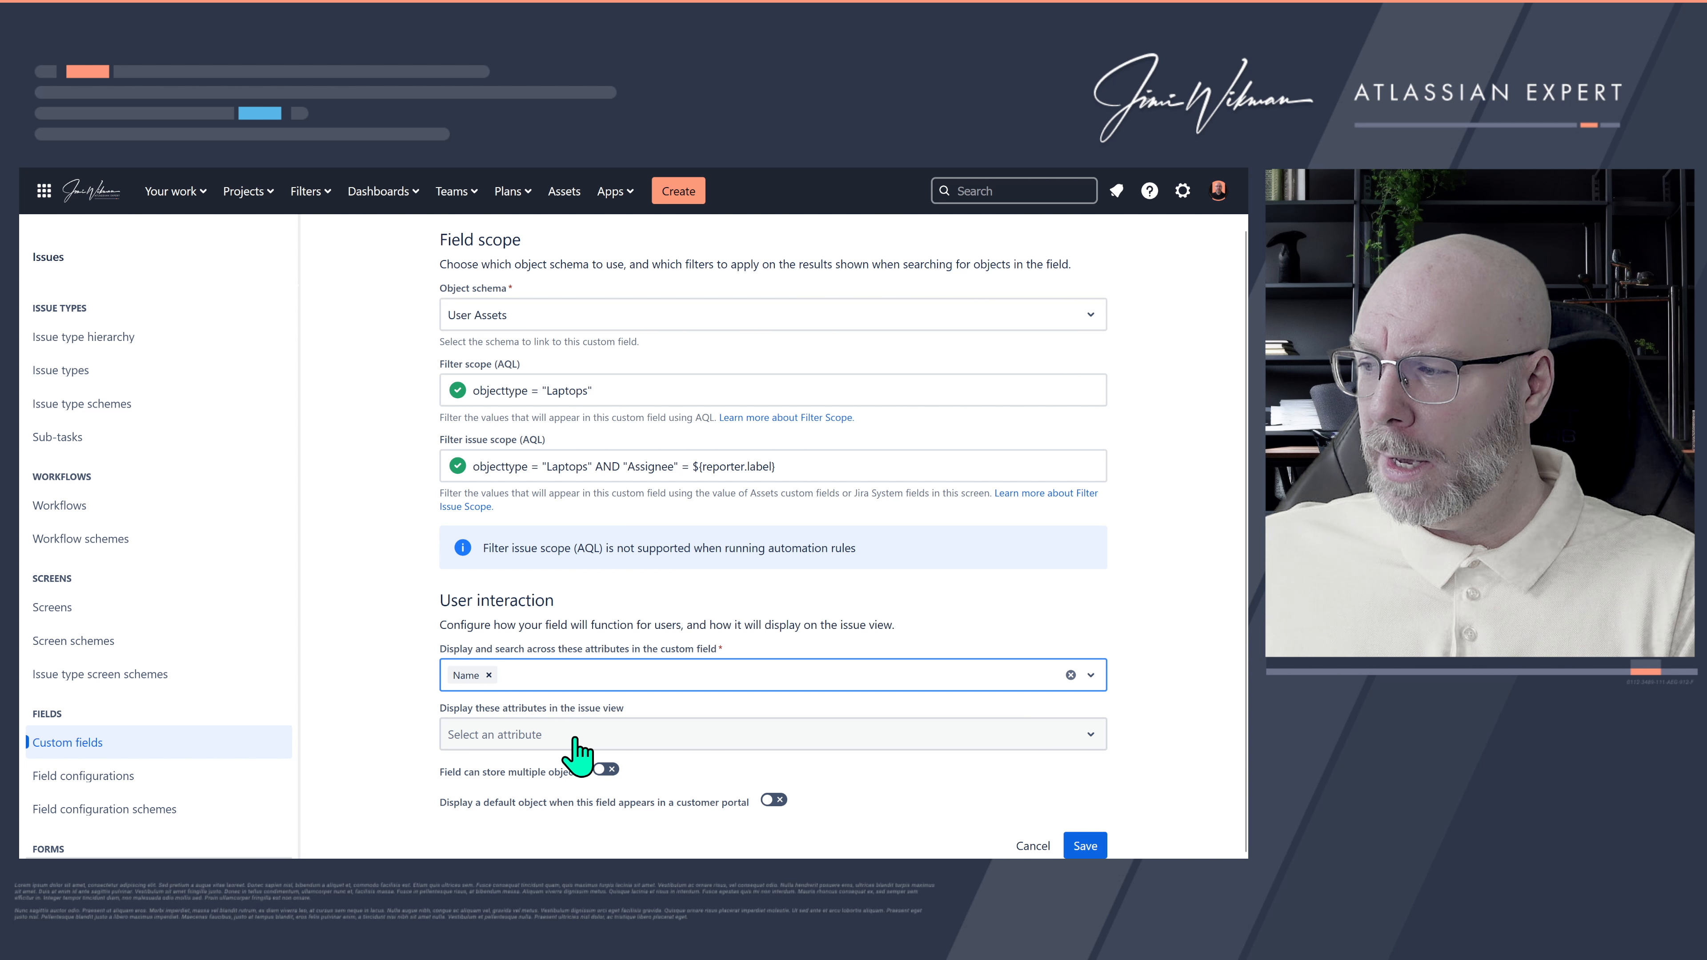
{"action": "left_click", "coordinate": [484, 735]}
{"action": "left_click", "coordinate": [416, 722]}
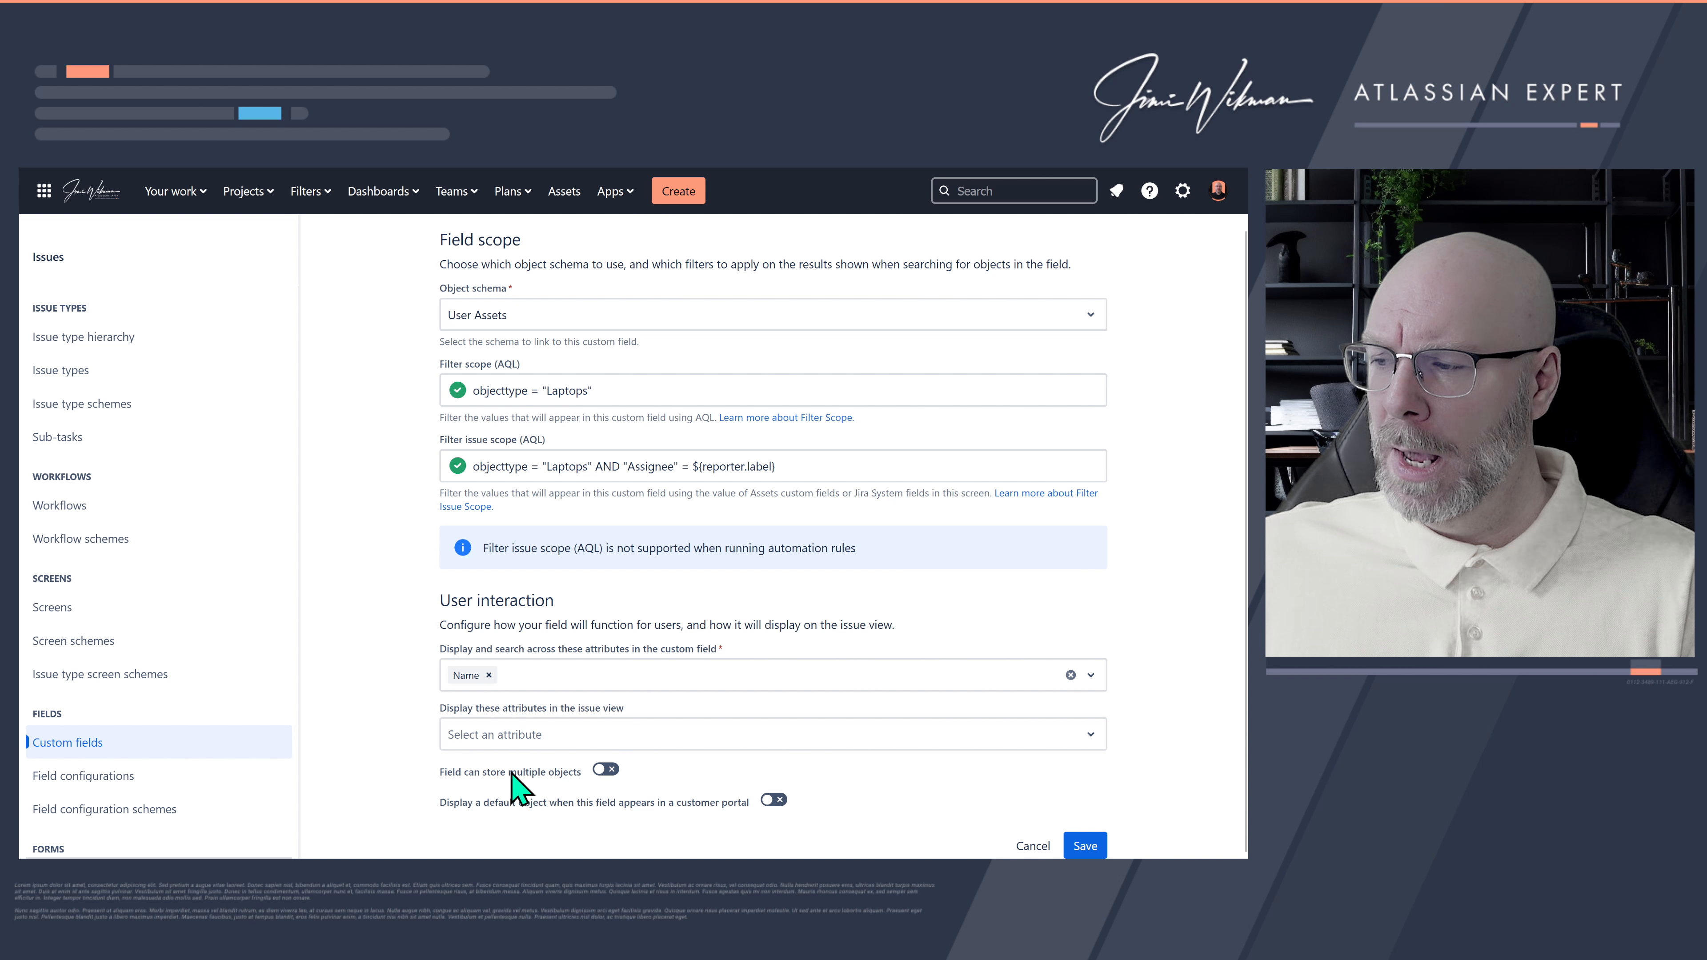
{"action": "left_click", "coordinate": [490, 773]}
{"action": "left_click", "coordinate": [491, 774]}
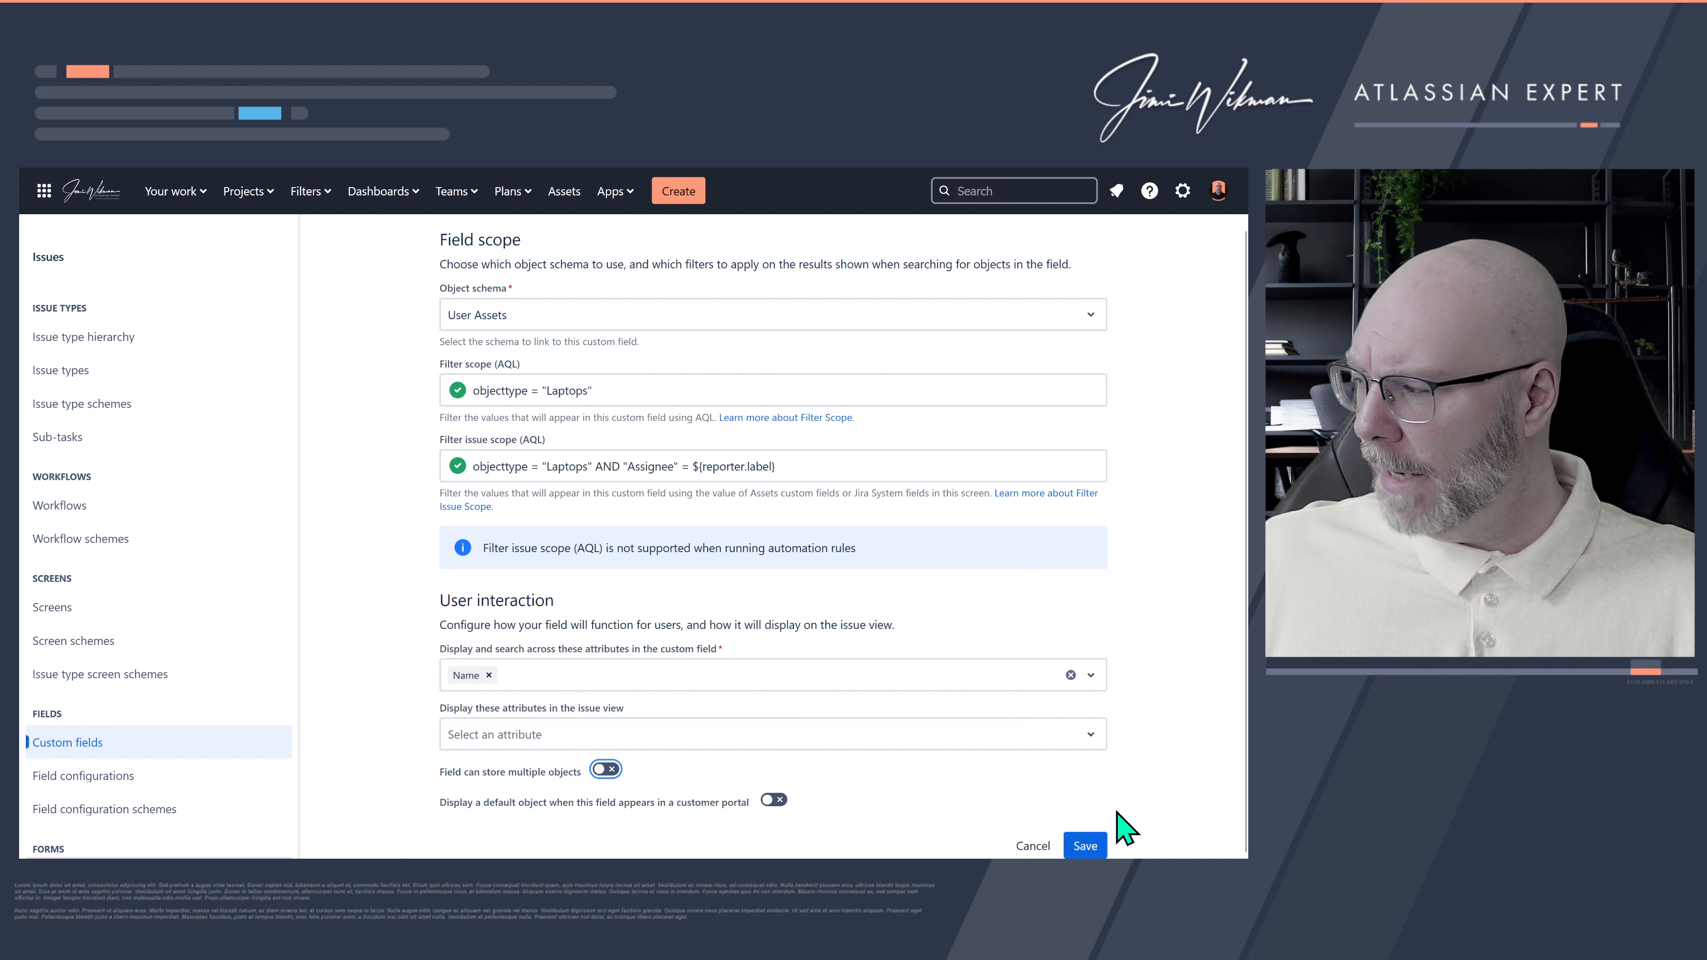
Step: Save the Assets objects field configuration of Employee's Laptop and review the saved settings in its default configuration scheme
{"action": "left_click", "coordinate": [1088, 847]}
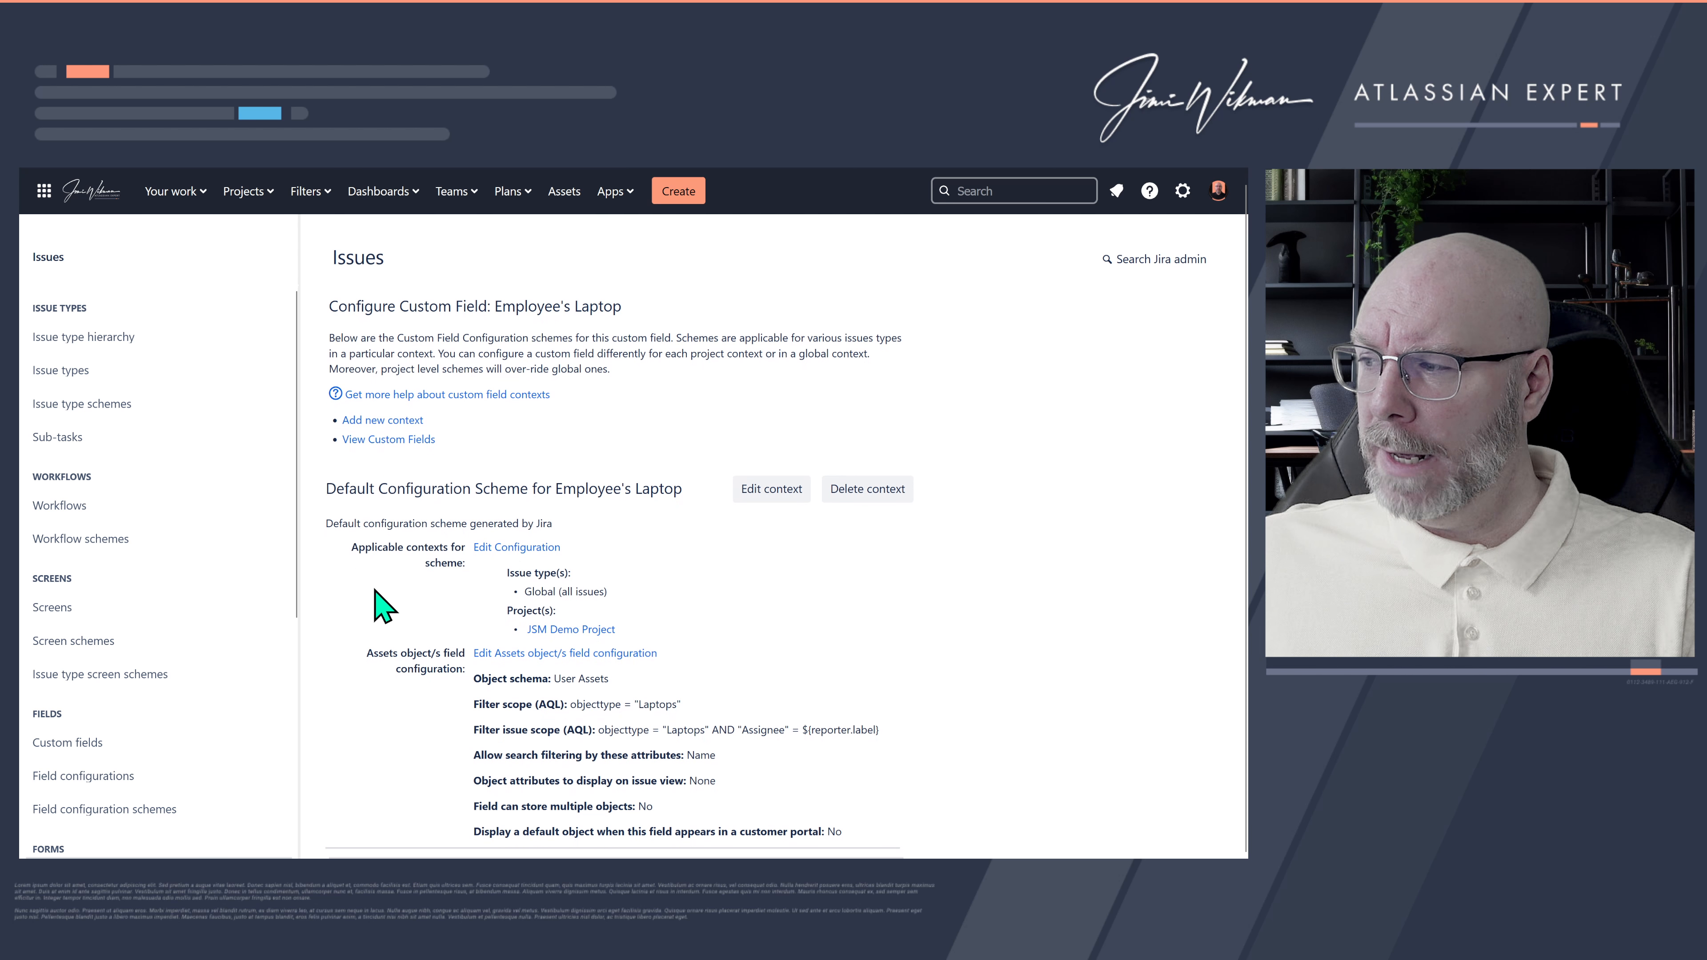
{"action": "left_click_drag", "start_coordinate": [926, 837], "coordinate": [471, 681]}
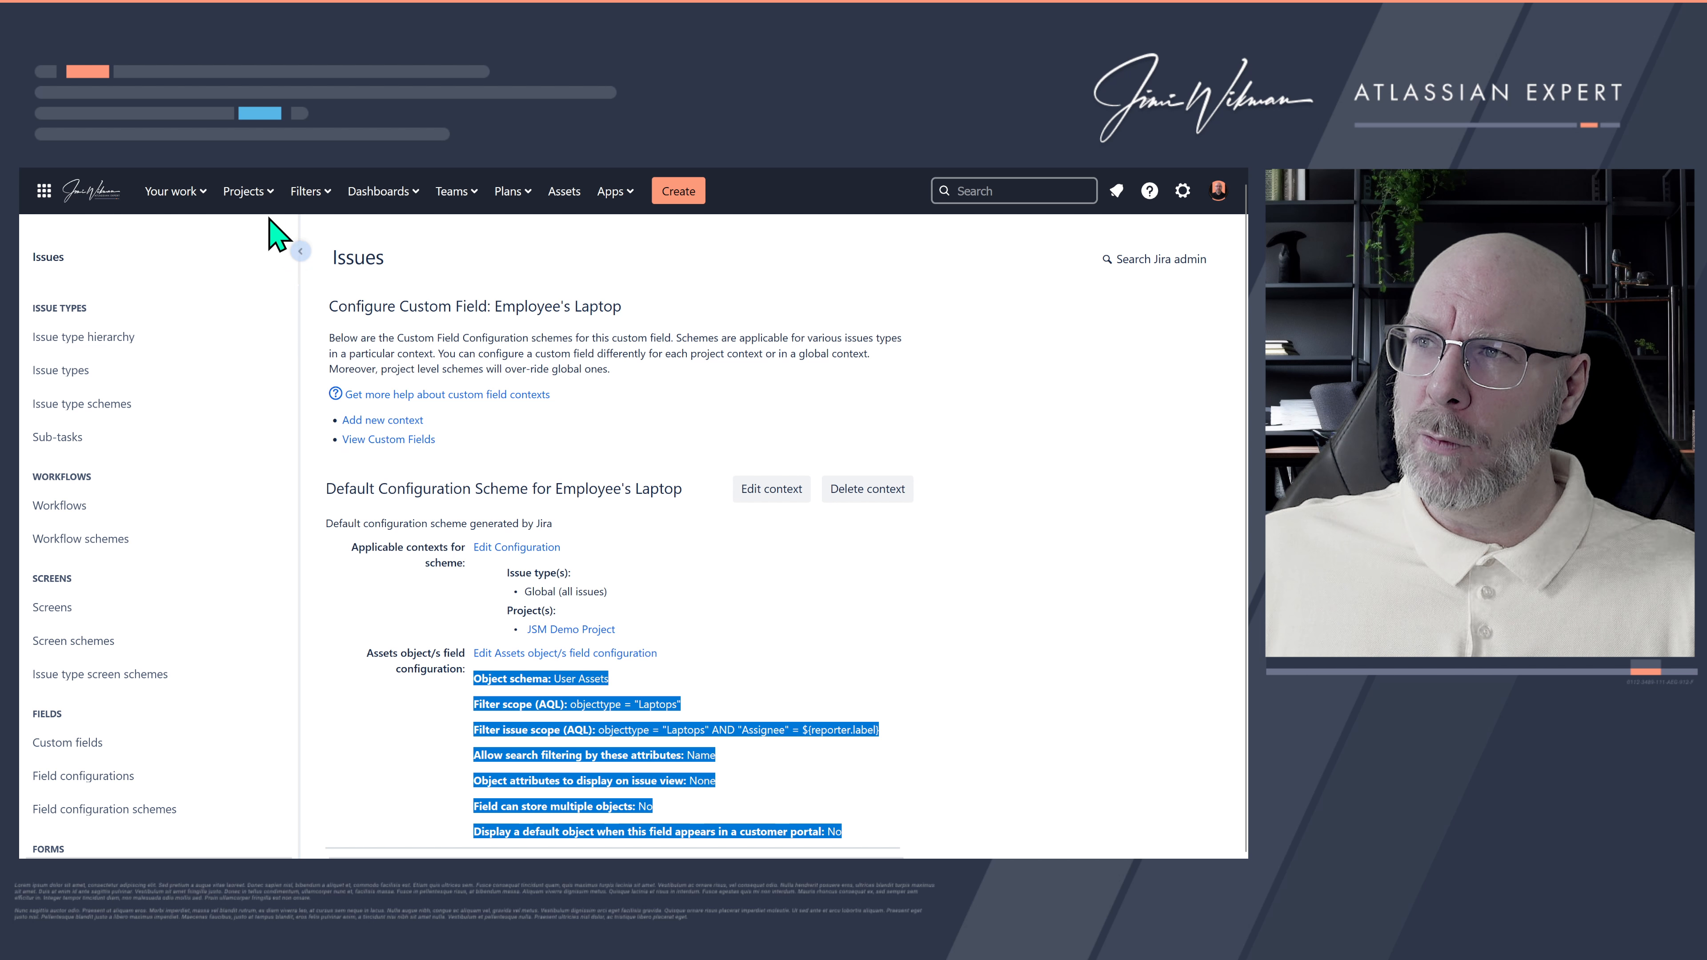
Step: Open the JSM Demo Project and go to the Screens page in its project settings
{"action": "left_click", "coordinate": [249, 194]}
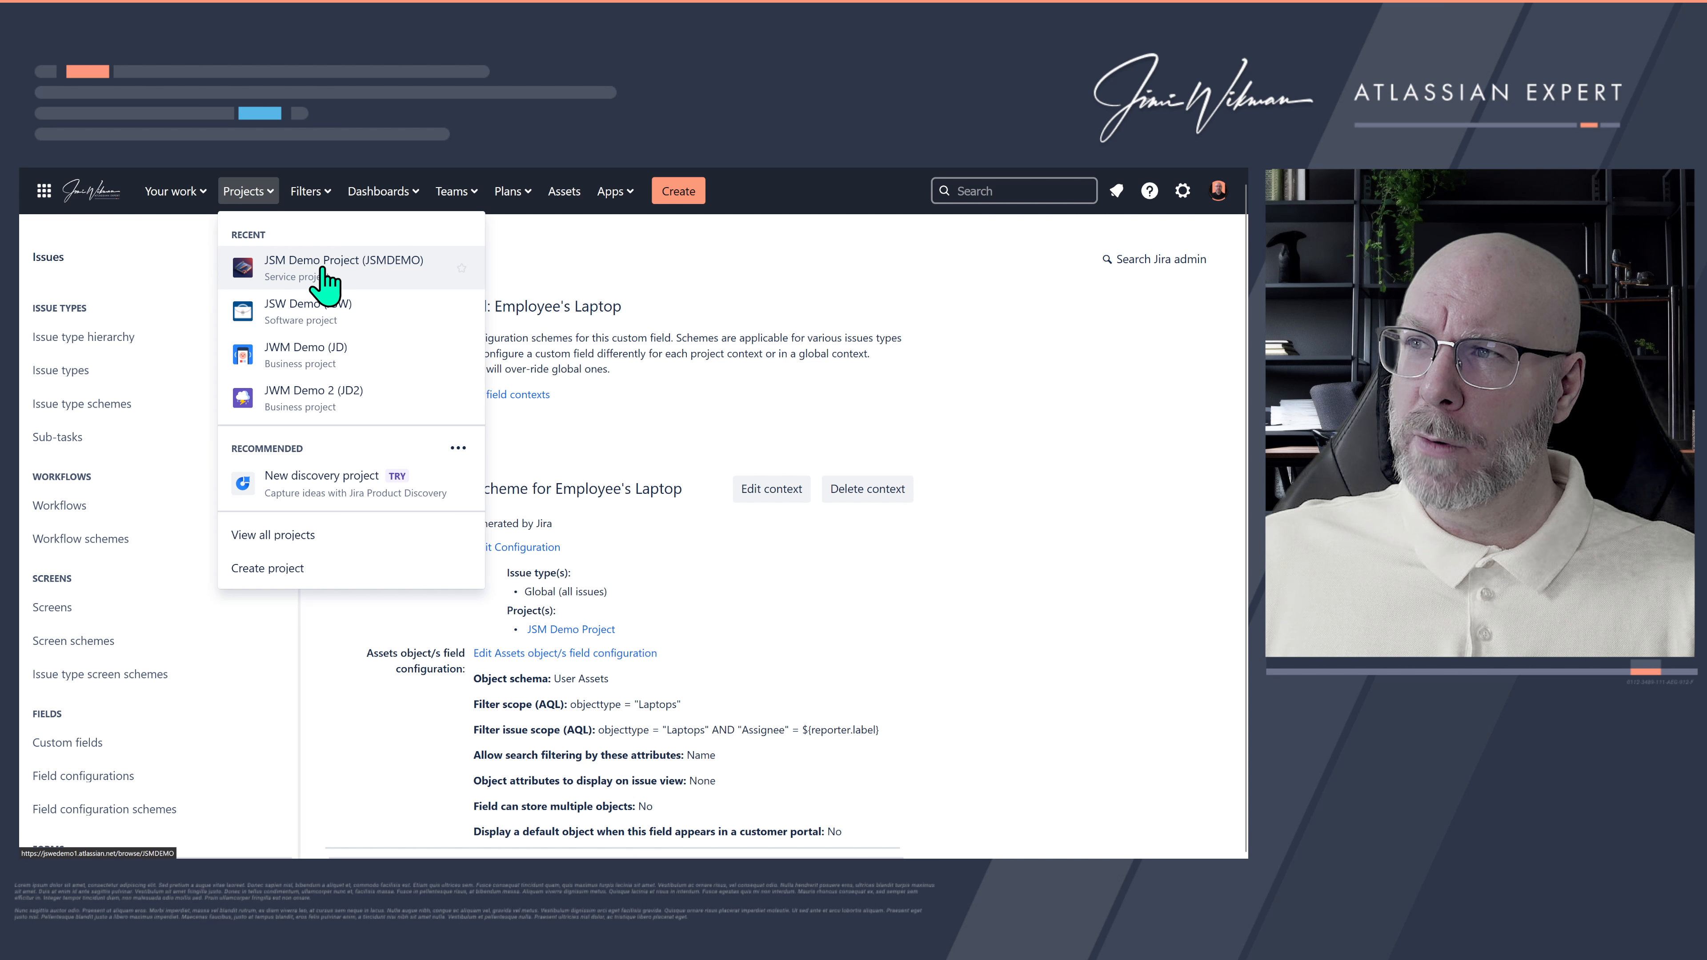
{"action": "left_click", "coordinate": [335, 275]}
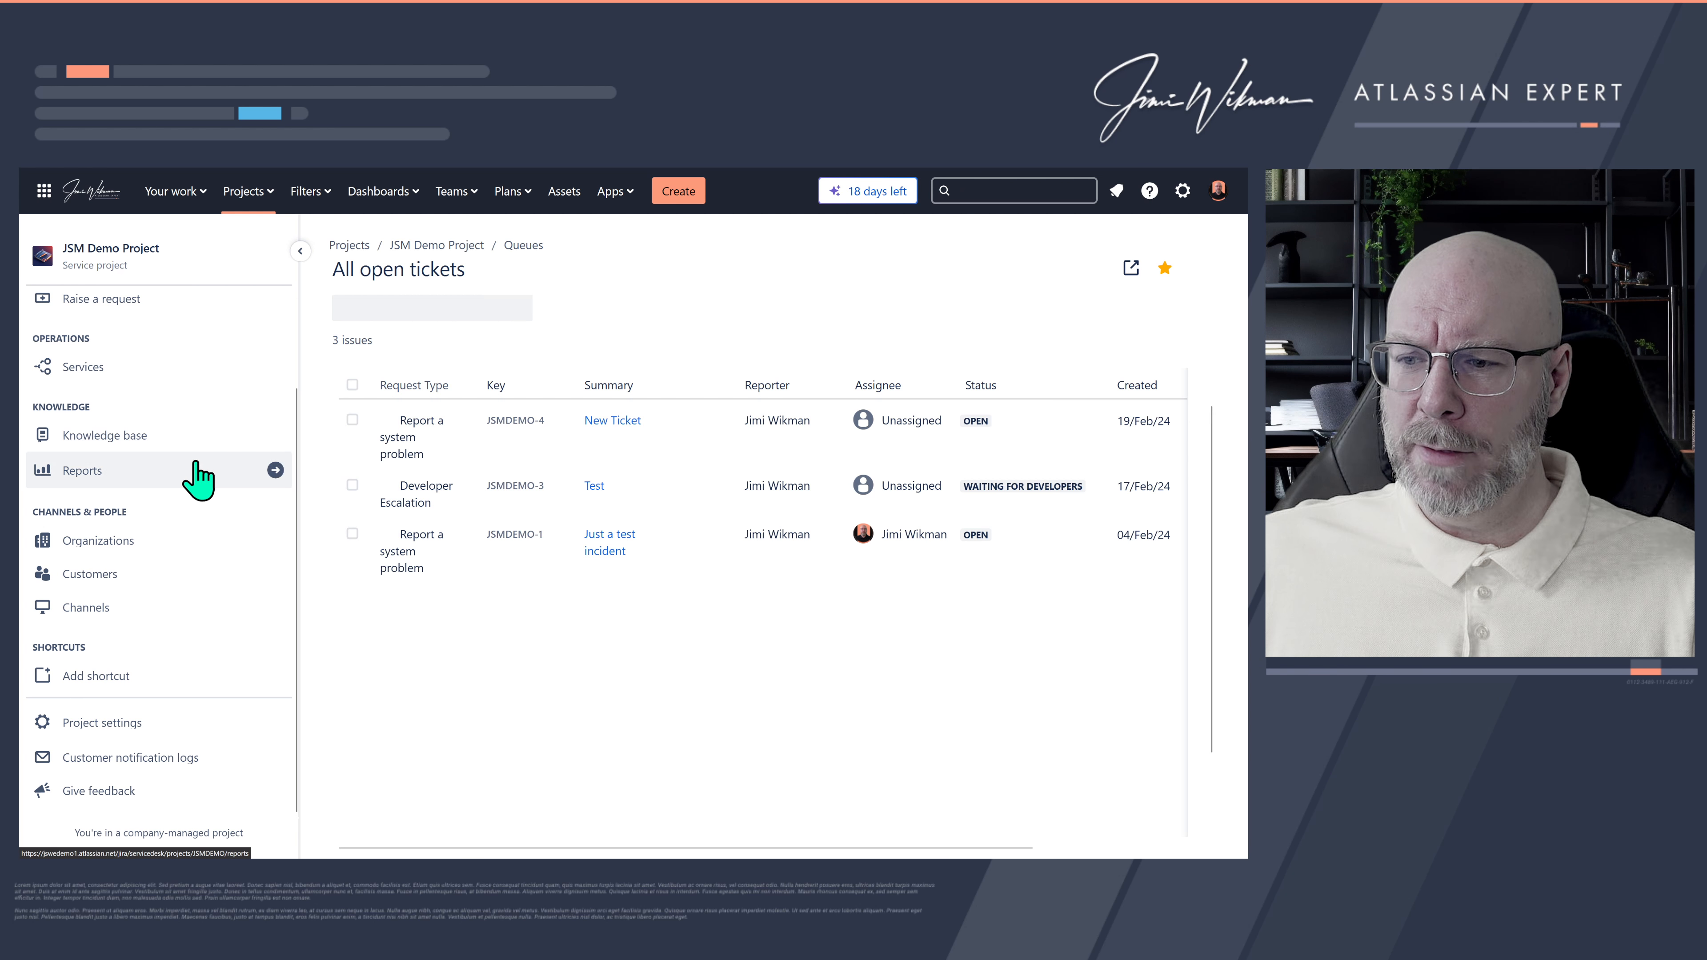
{"action": "scroll", "coordinate": [119, 743], "scroll_direction": "down", "scroll_amount": 2}
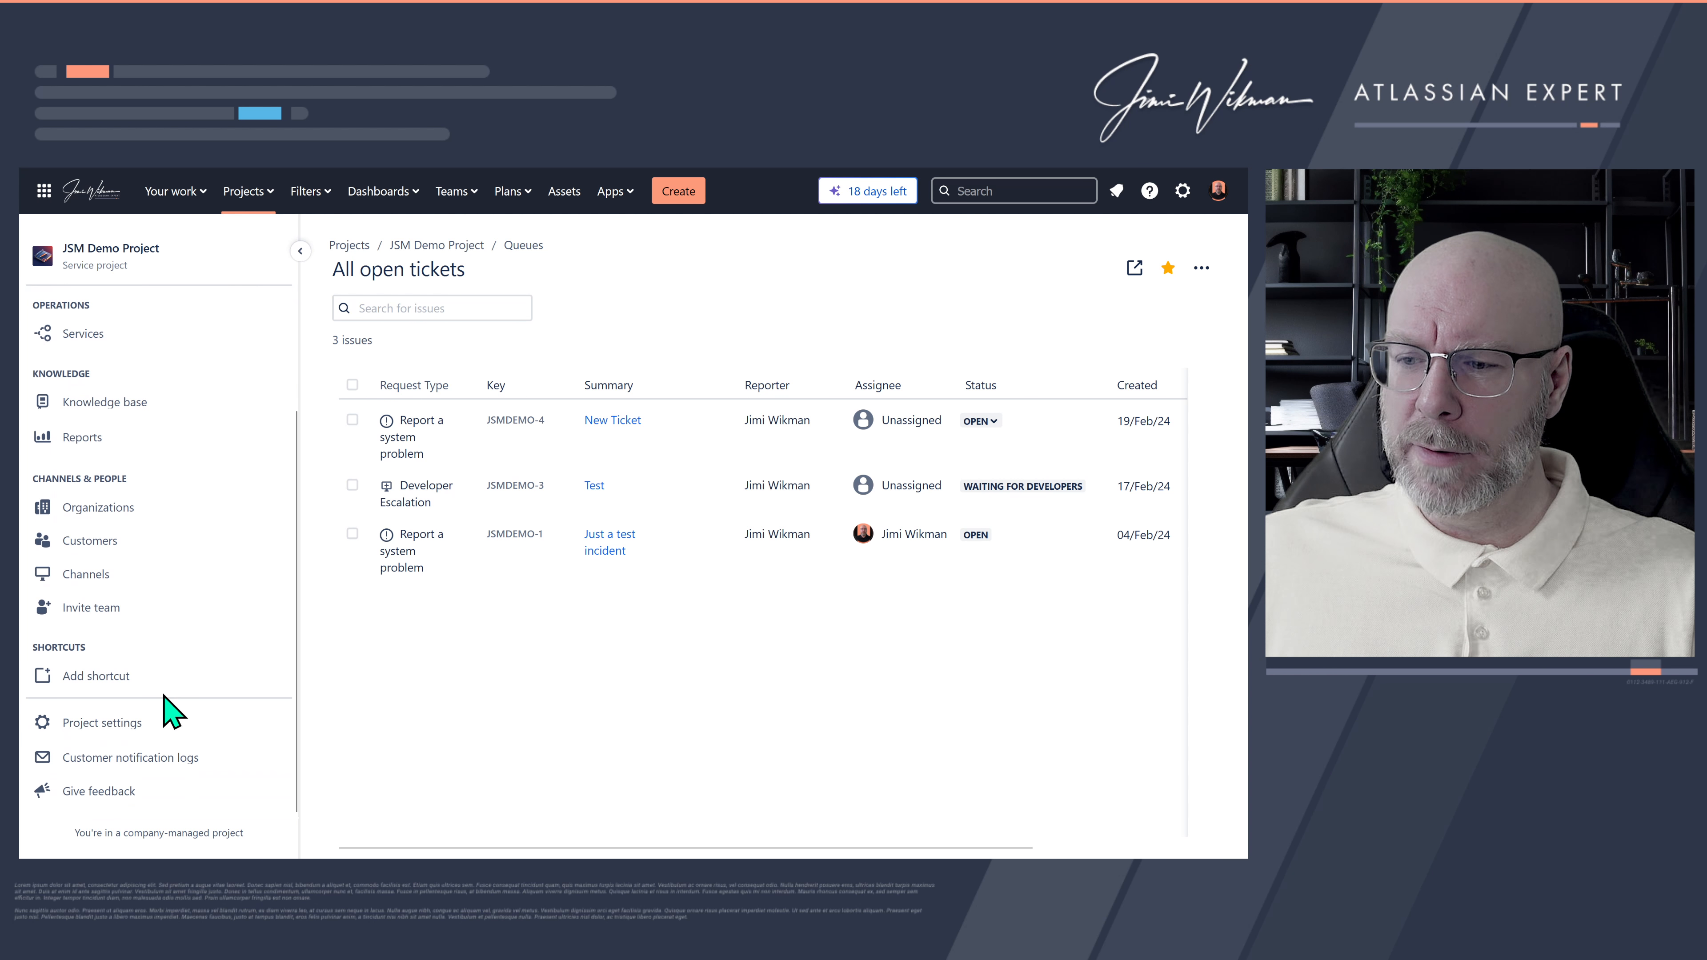
{"action": "left_click", "coordinate": [131, 723]}
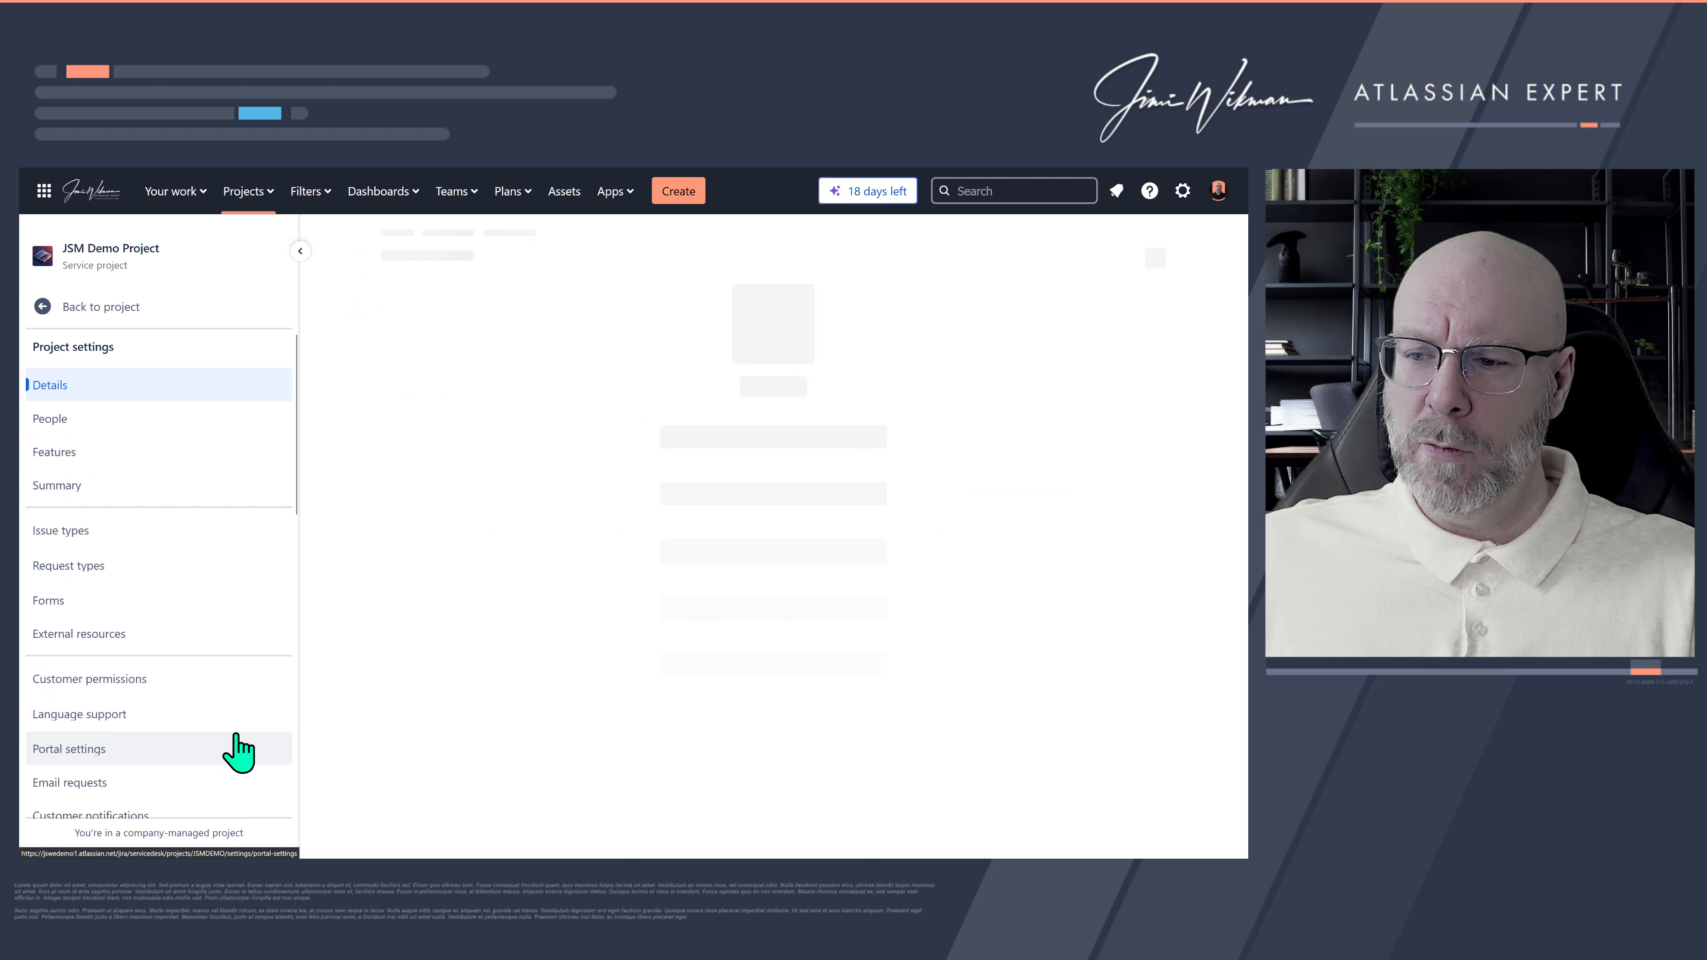
{"action": "scroll", "coordinate": [225, 700], "scroll_direction": "down", "scroll_amount": 4}
{"action": "scroll", "coordinate": [221, 699], "scroll_direction": "down", "scroll_amount": 5}
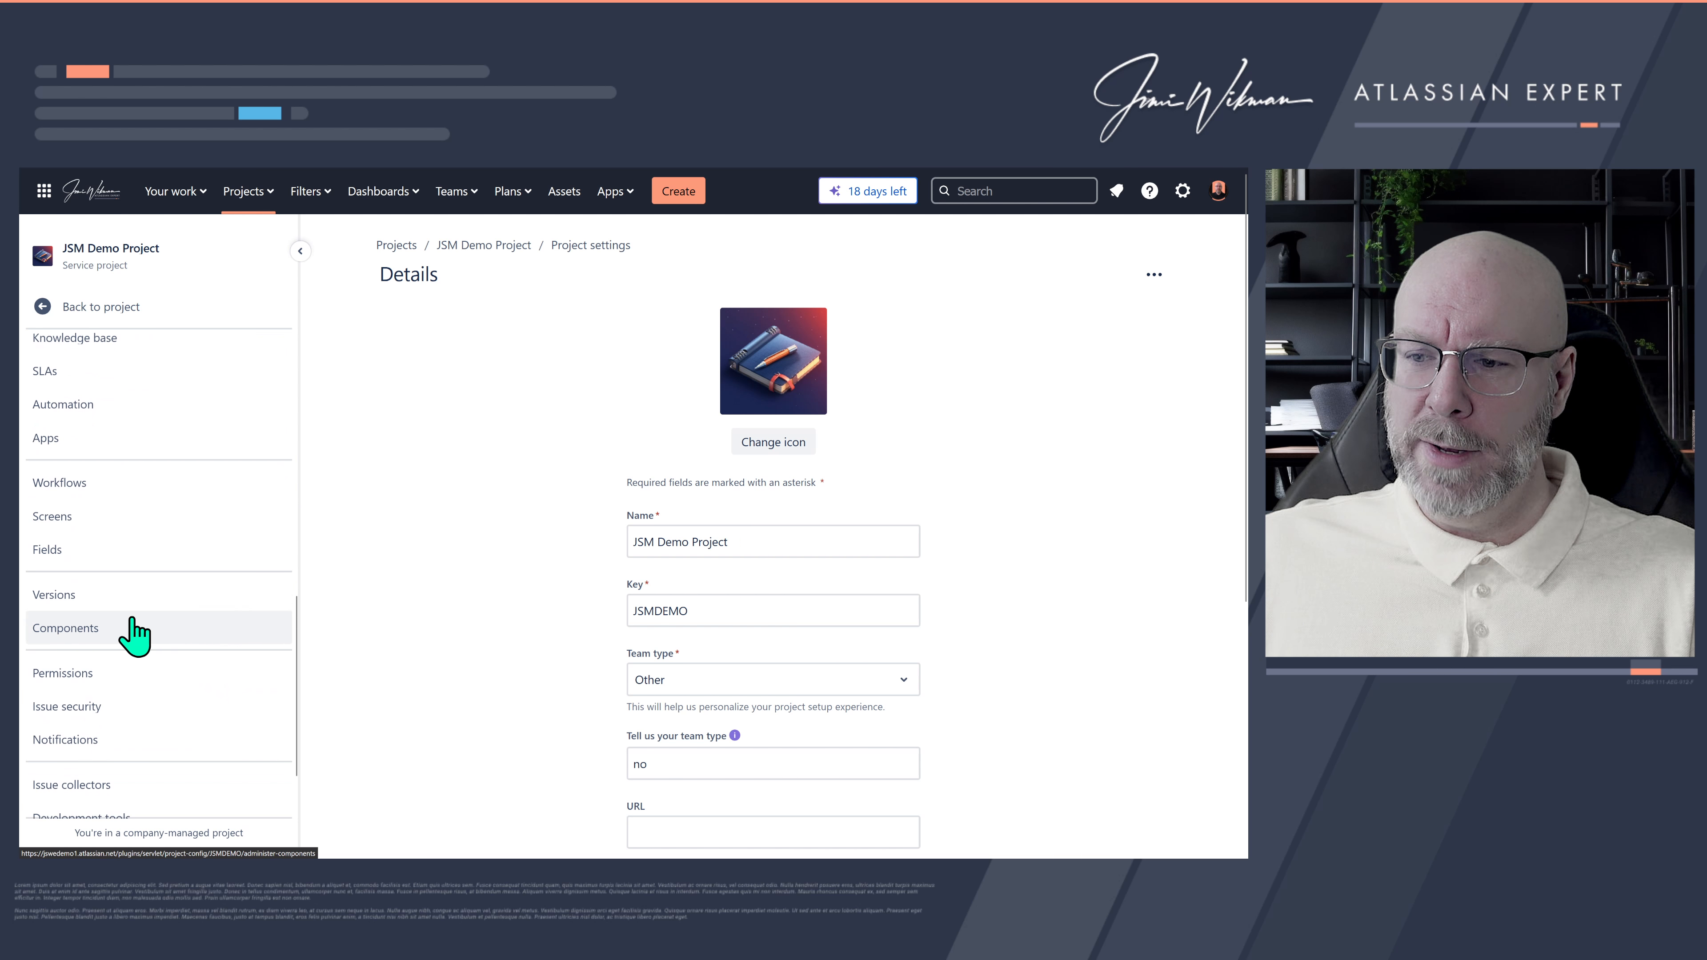
{"action": "left_click", "coordinate": [94, 520]}
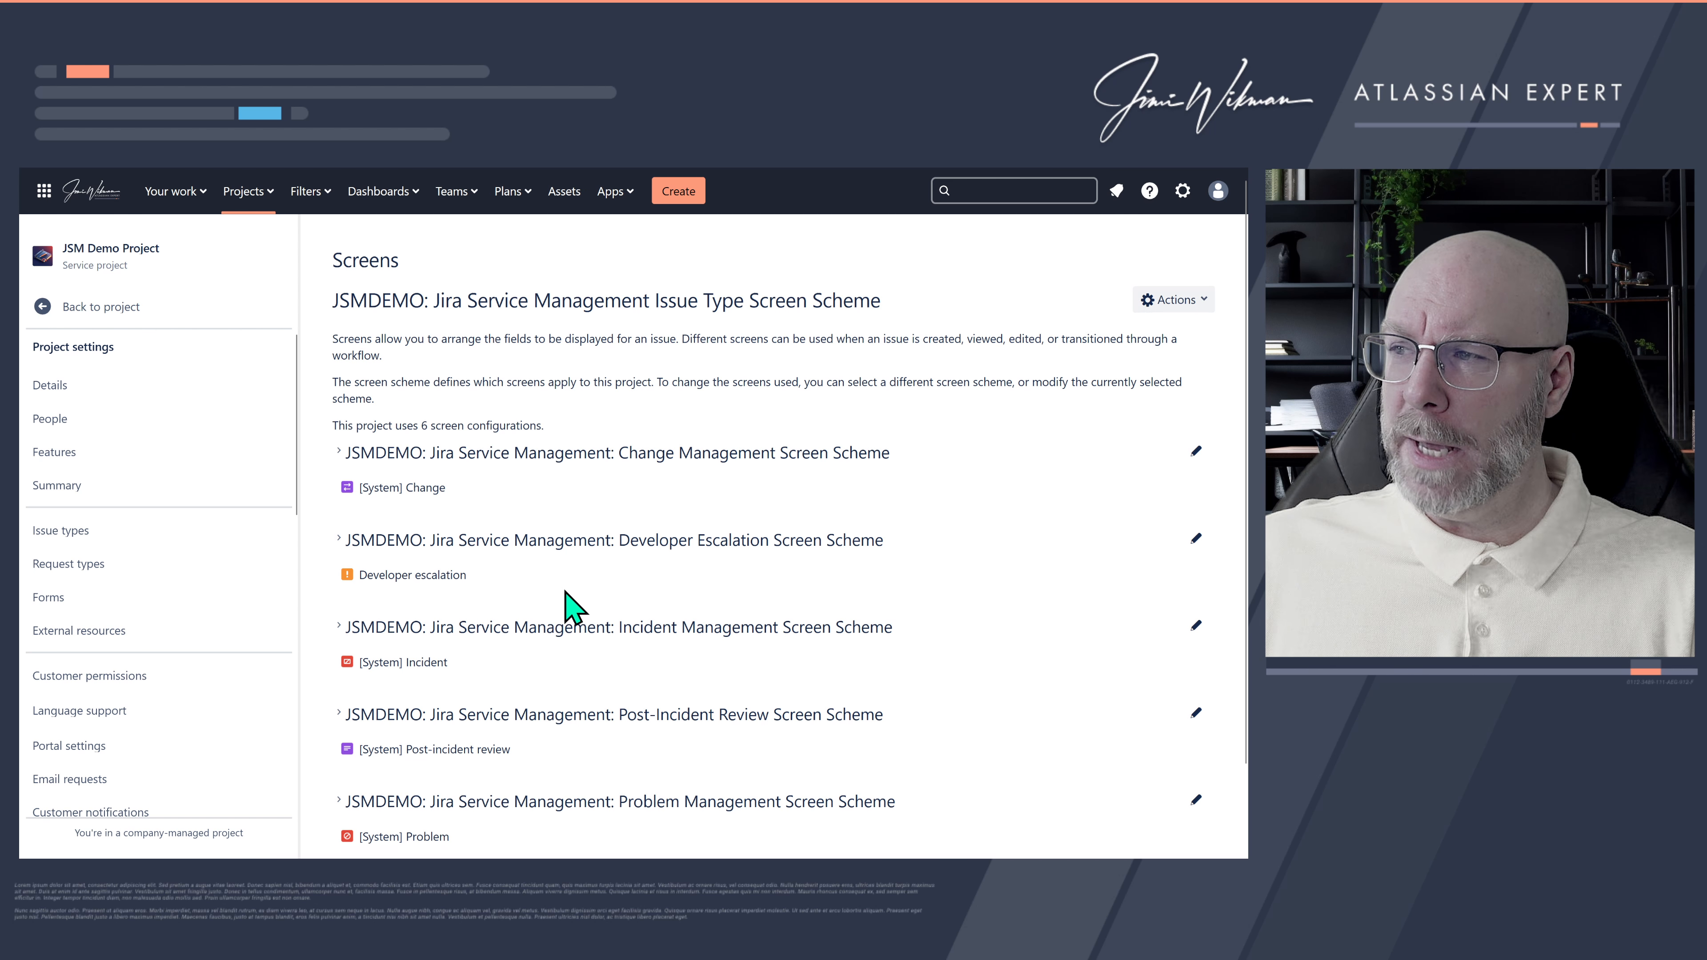
Step: Open the Incident Create Issue Screen from the Incident Management Screen Scheme and add a tab named Assets
{"action": "scroll", "coordinate": [568, 610], "scroll_direction": "down", "scroll_amount": 2}
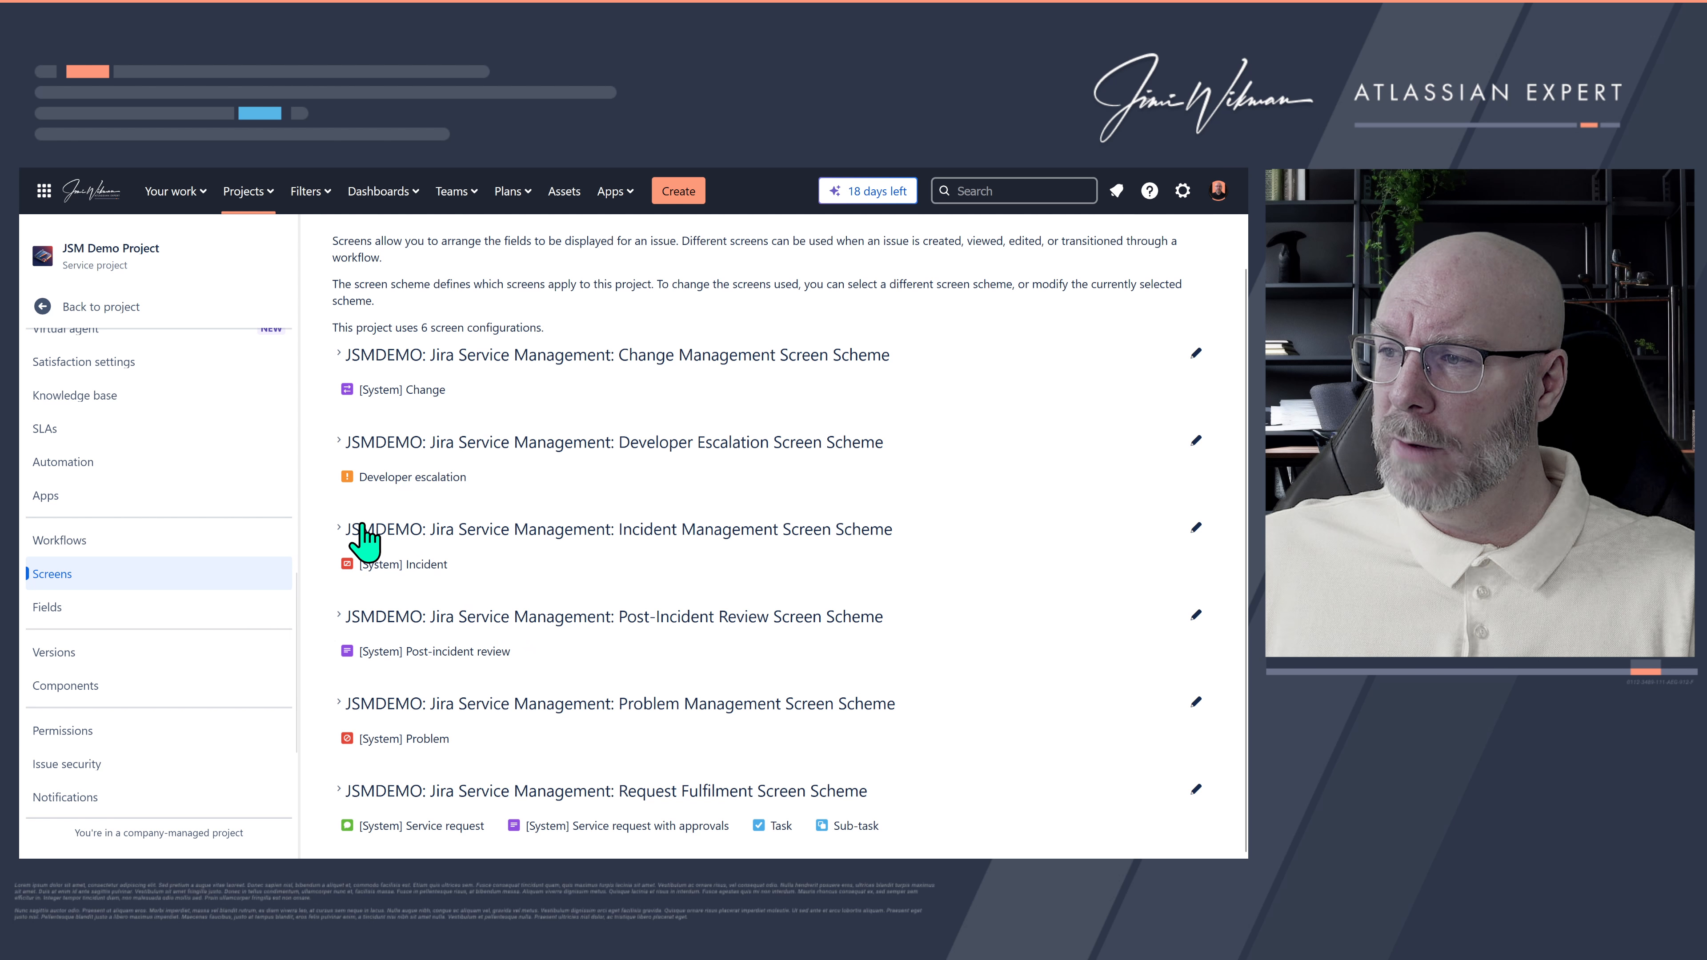
{"action": "left_click", "coordinate": [334, 531]}
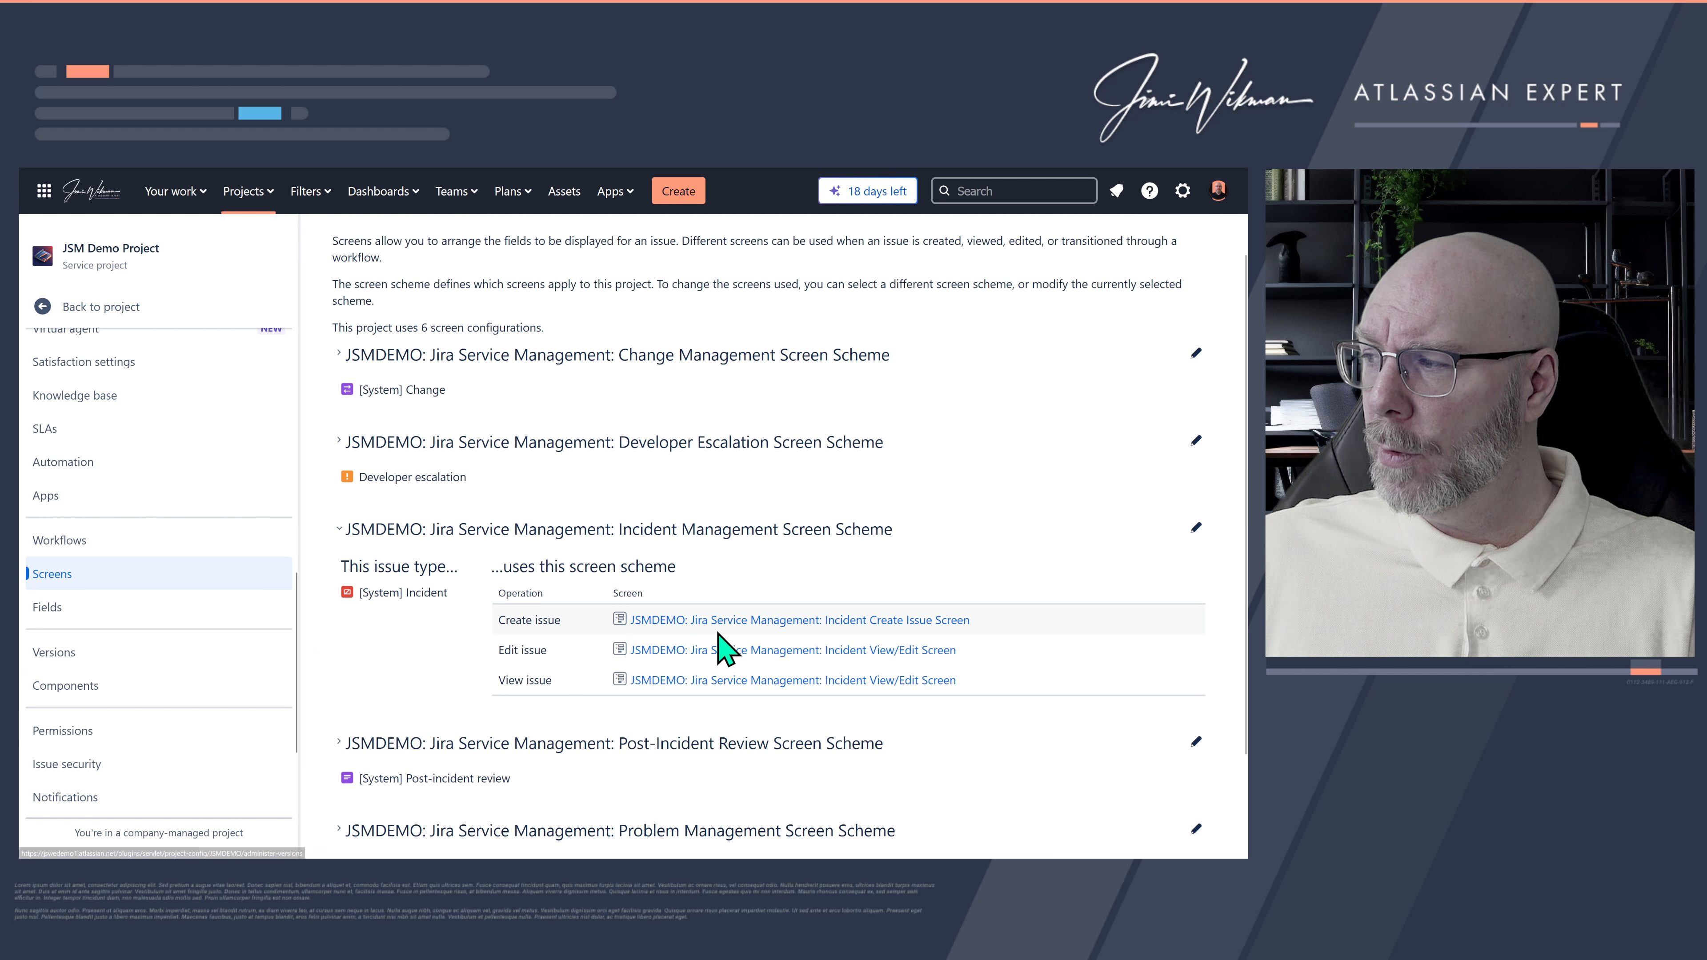
{"action": "left_click", "coordinate": [746, 620]}
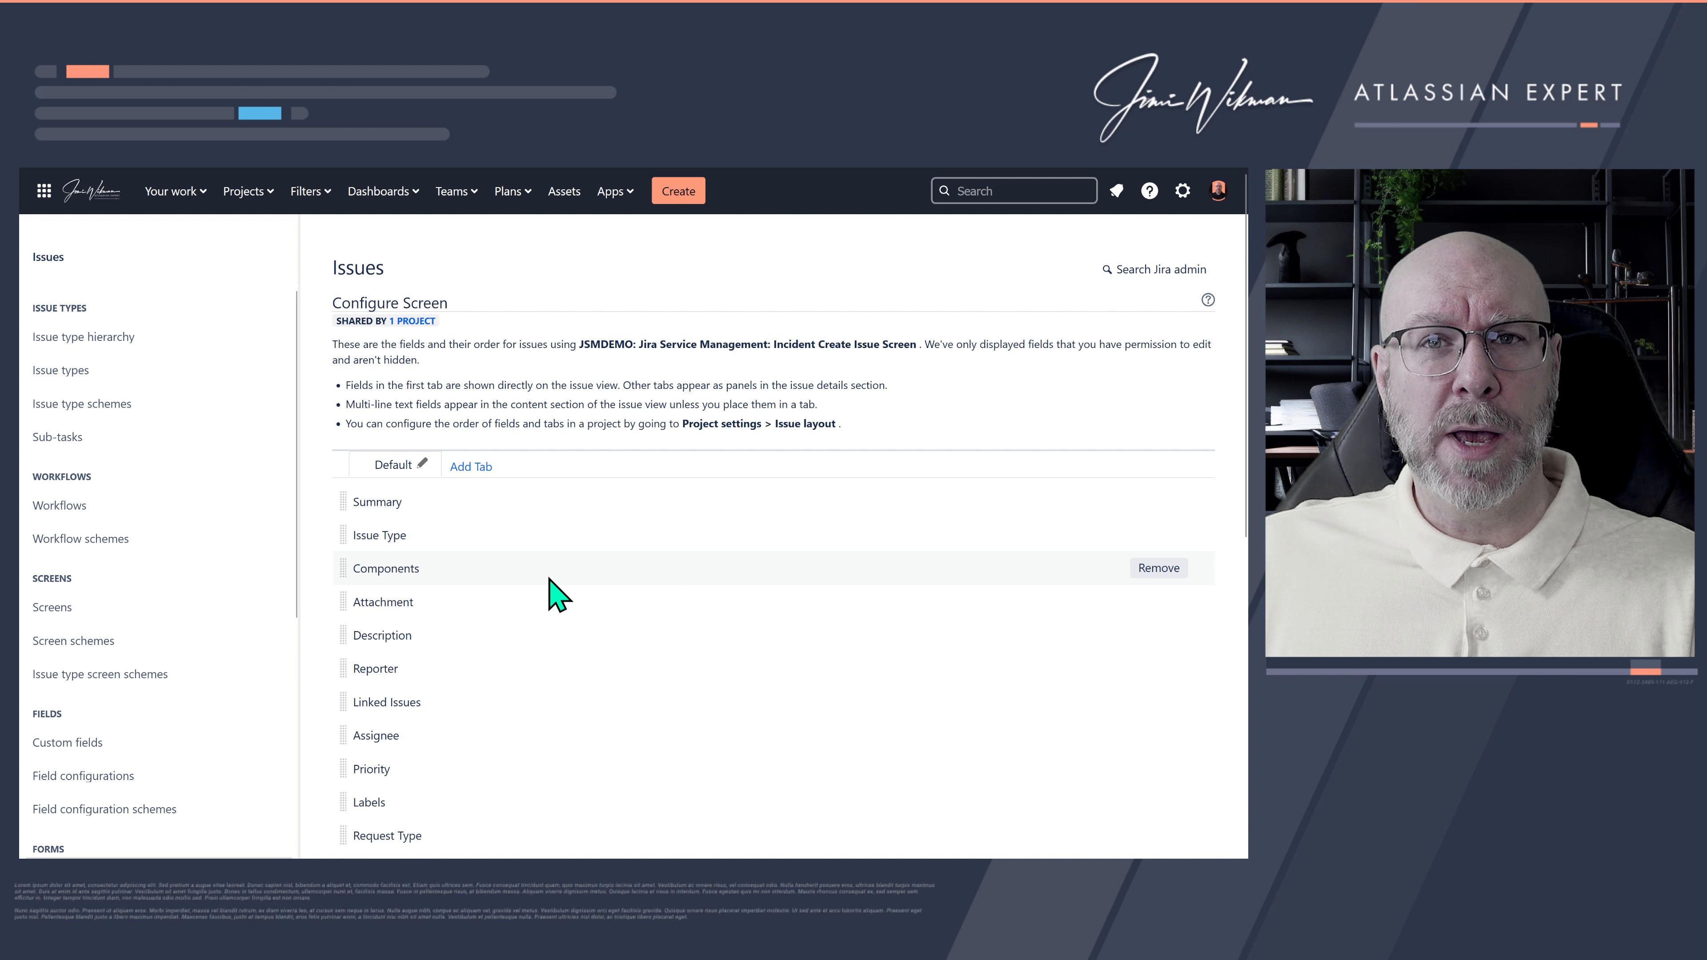
{"action": "left_click", "coordinate": [470, 467]}
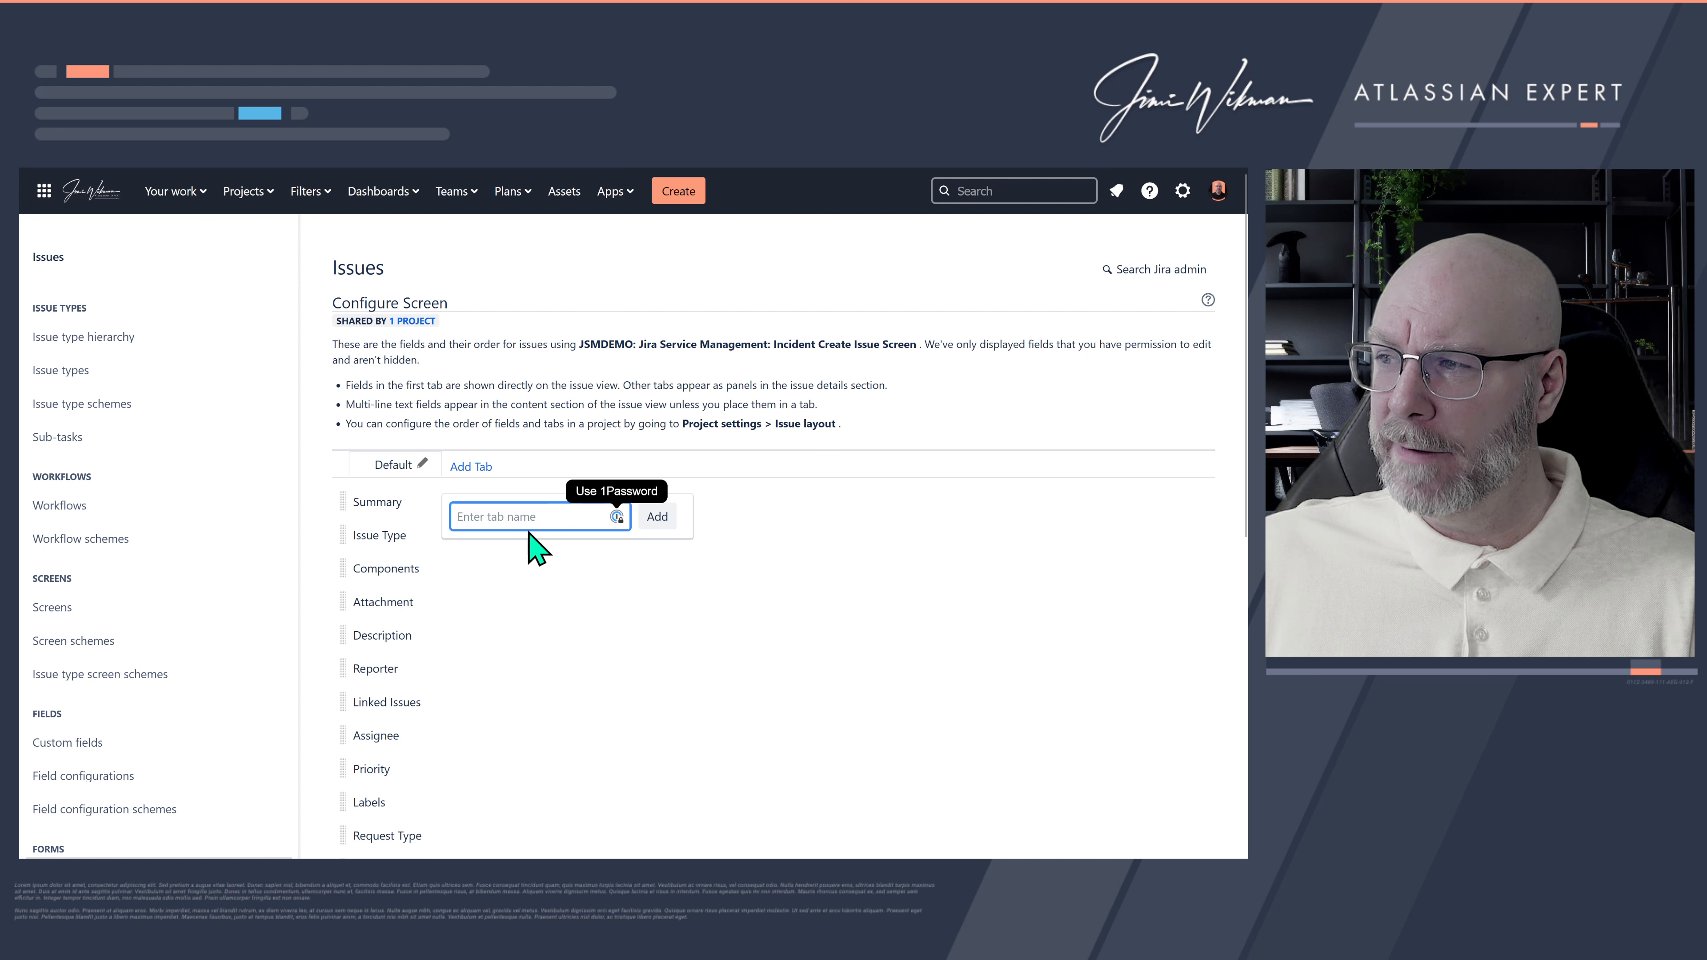
{"action": "type", "text": "Assets"}
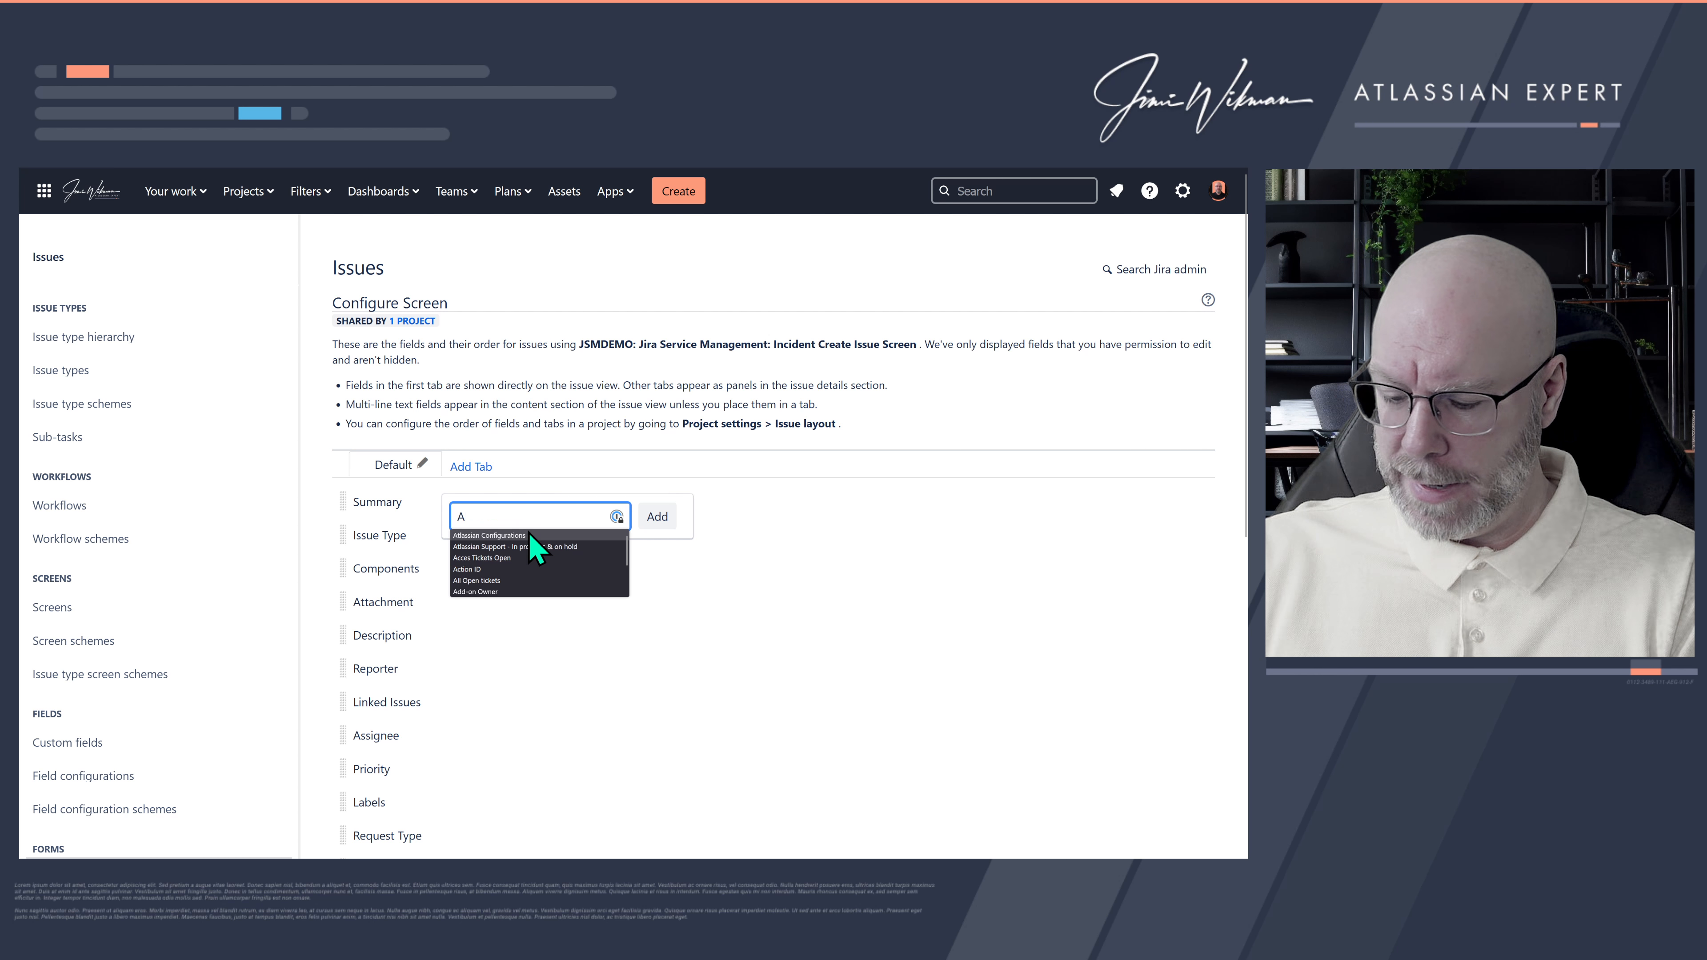
{"action": "left_click", "coordinate": [658, 518]}
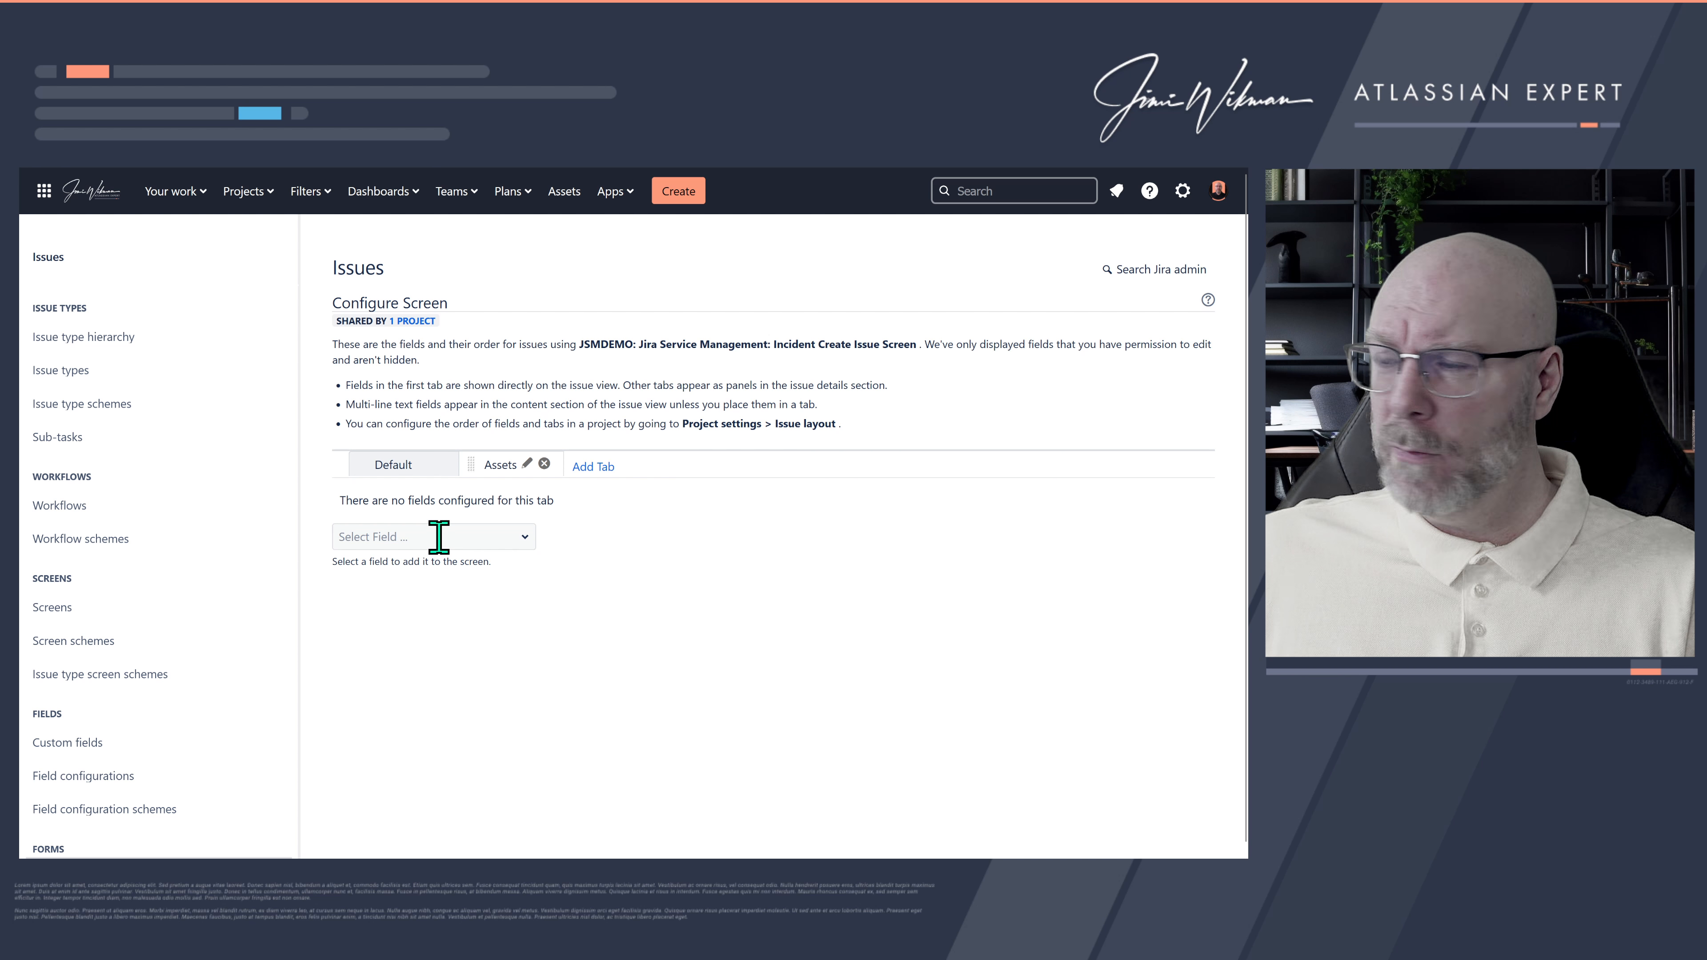
Step: Add the Employee's Laptop field to the Assets tab of the Incident Create Issue Screen
{"action": "left_click", "coordinate": [438, 536]}
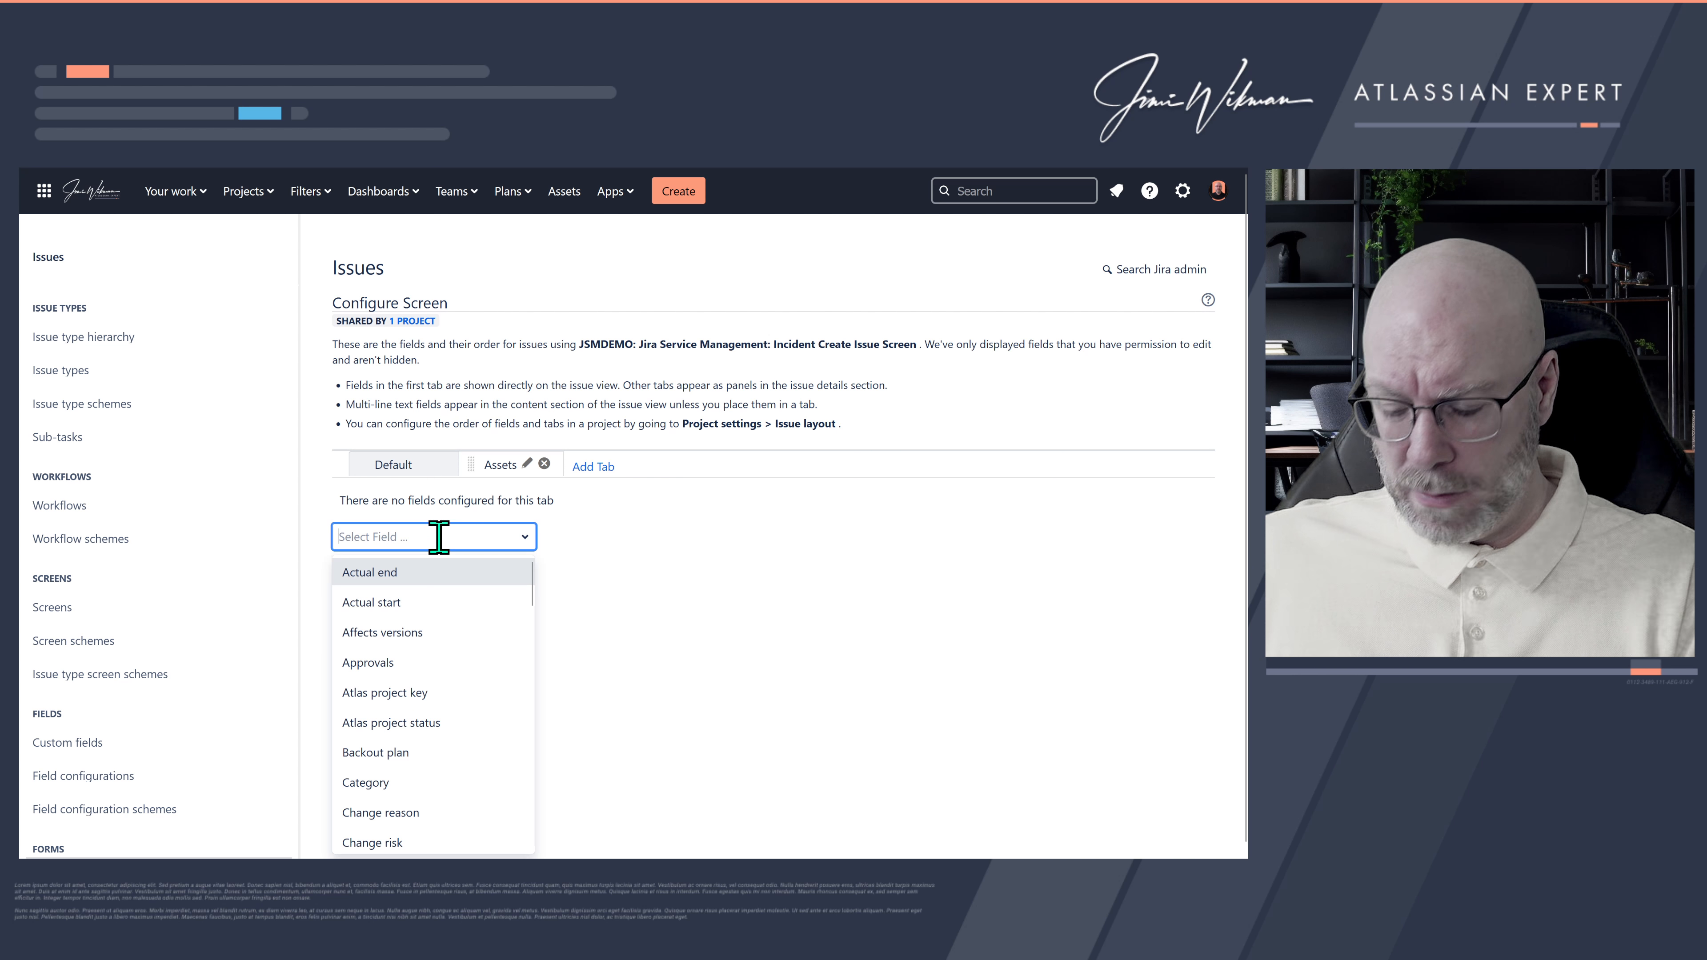
{"action": "type", "text": "emplo"}
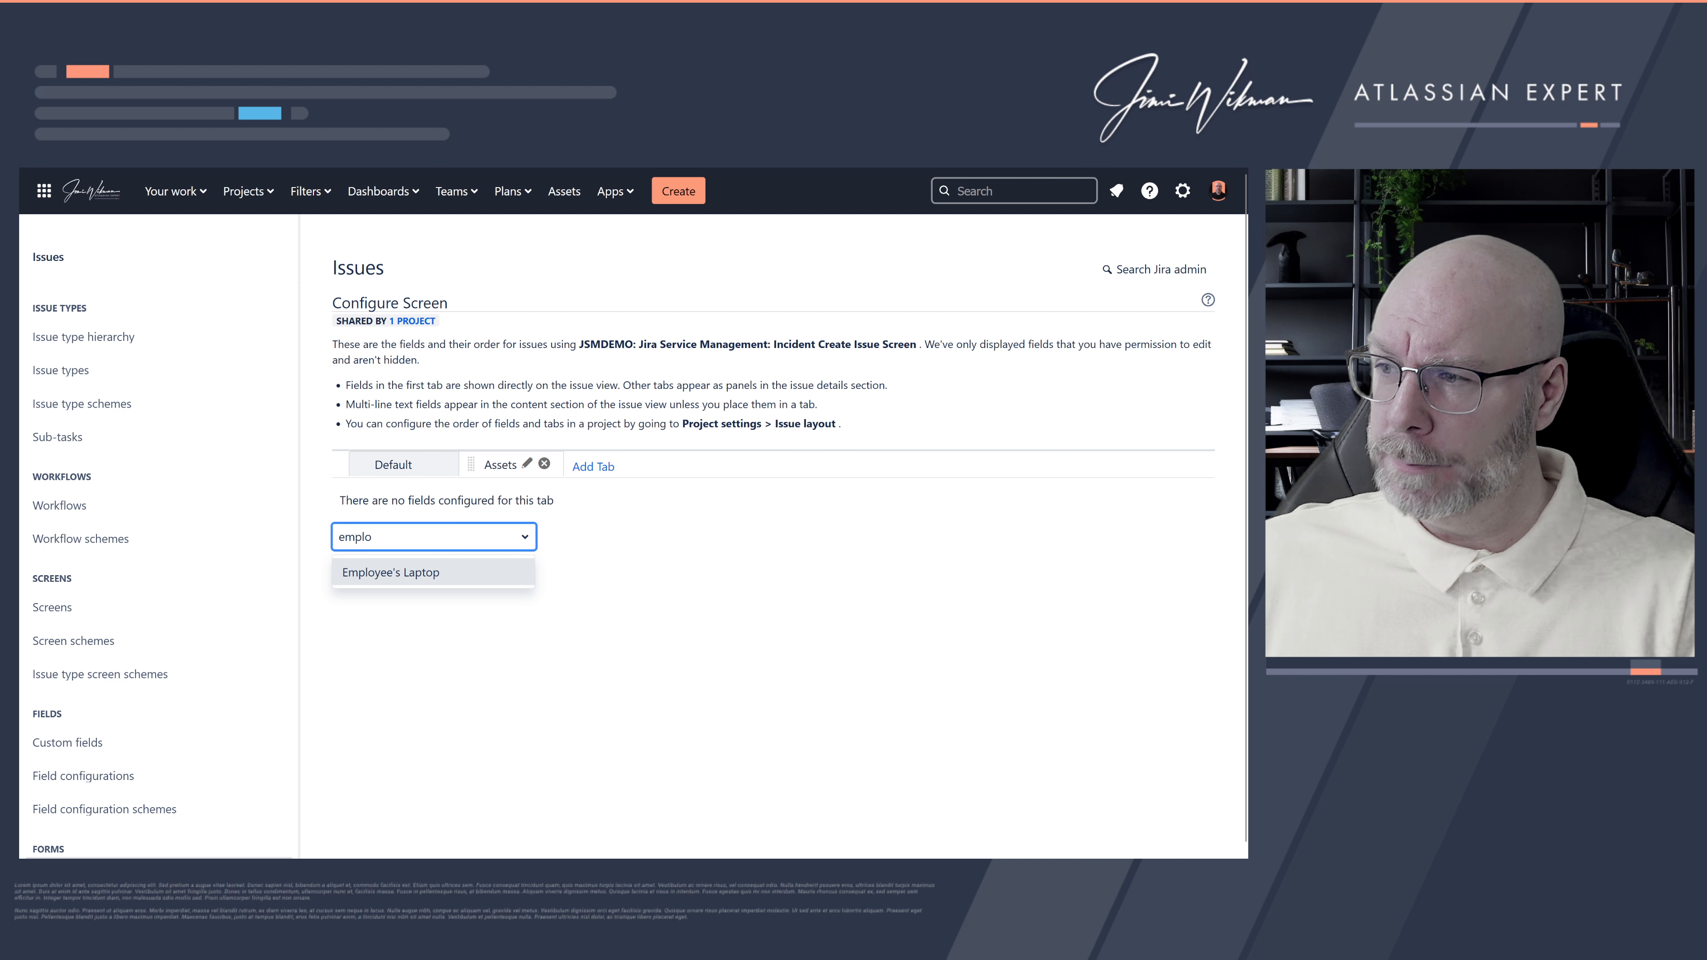
{"action": "left_click", "coordinate": [406, 573]}
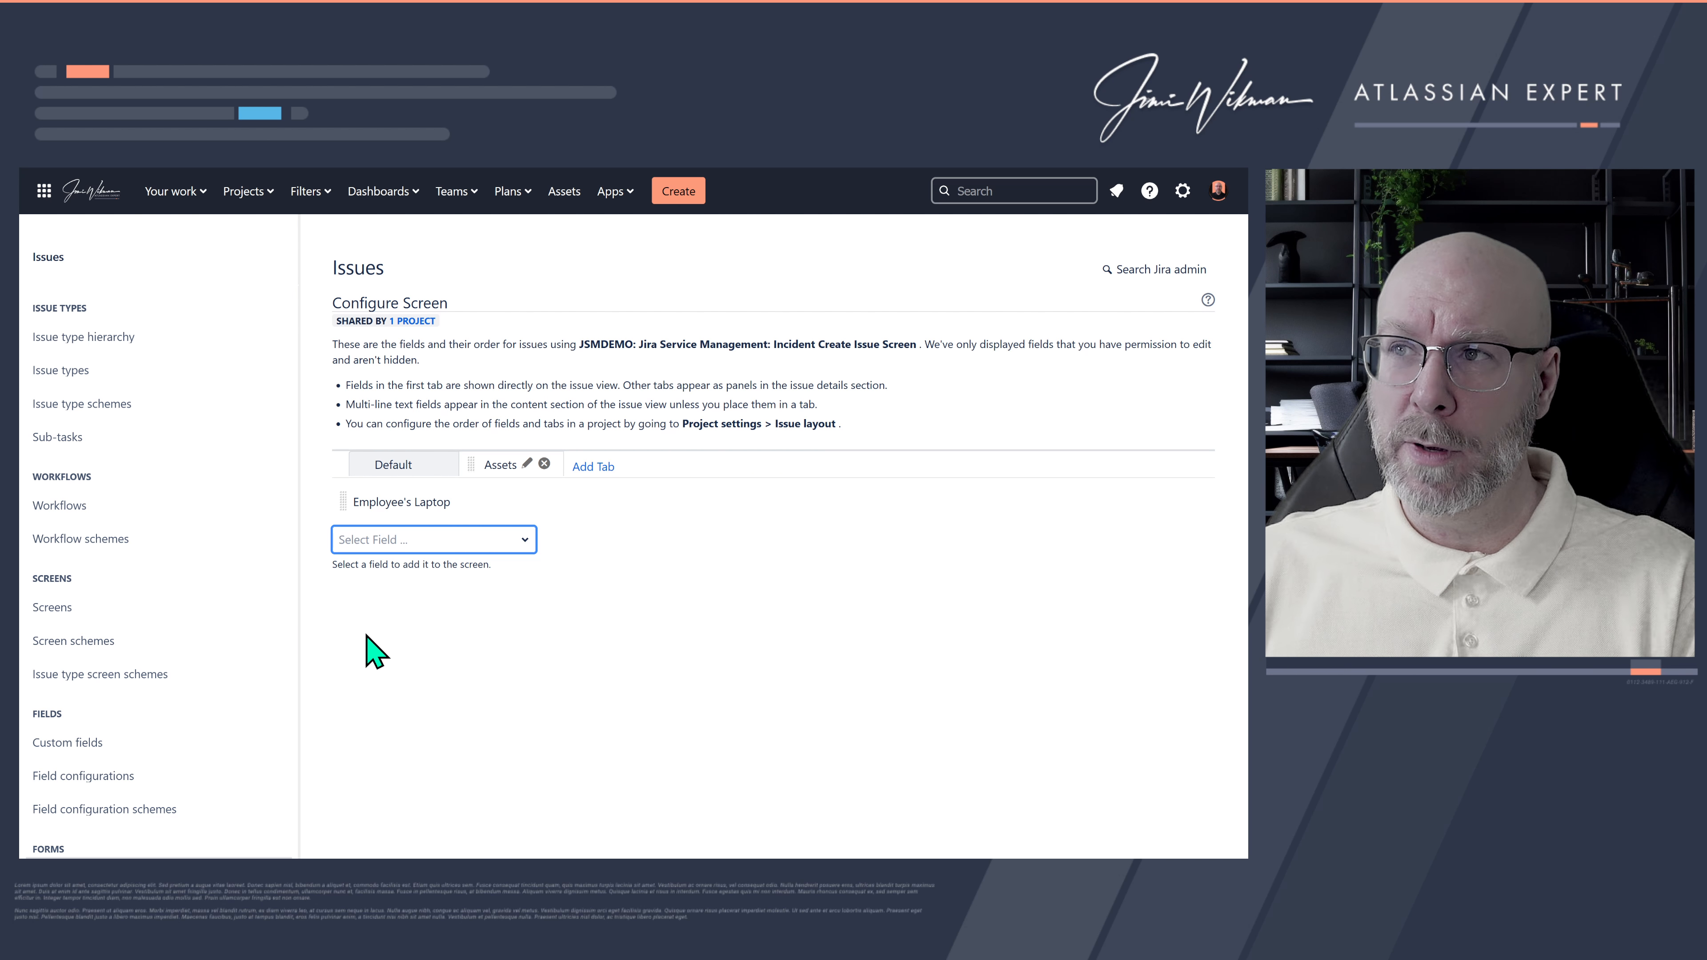
Step: Return to the JSM Demo Project and start a new issue with the issue type [System] Incident
{"action": "left_click", "coordinate": [252, 191]}
{"action": "left_click", "coordinate": [306, 269]}
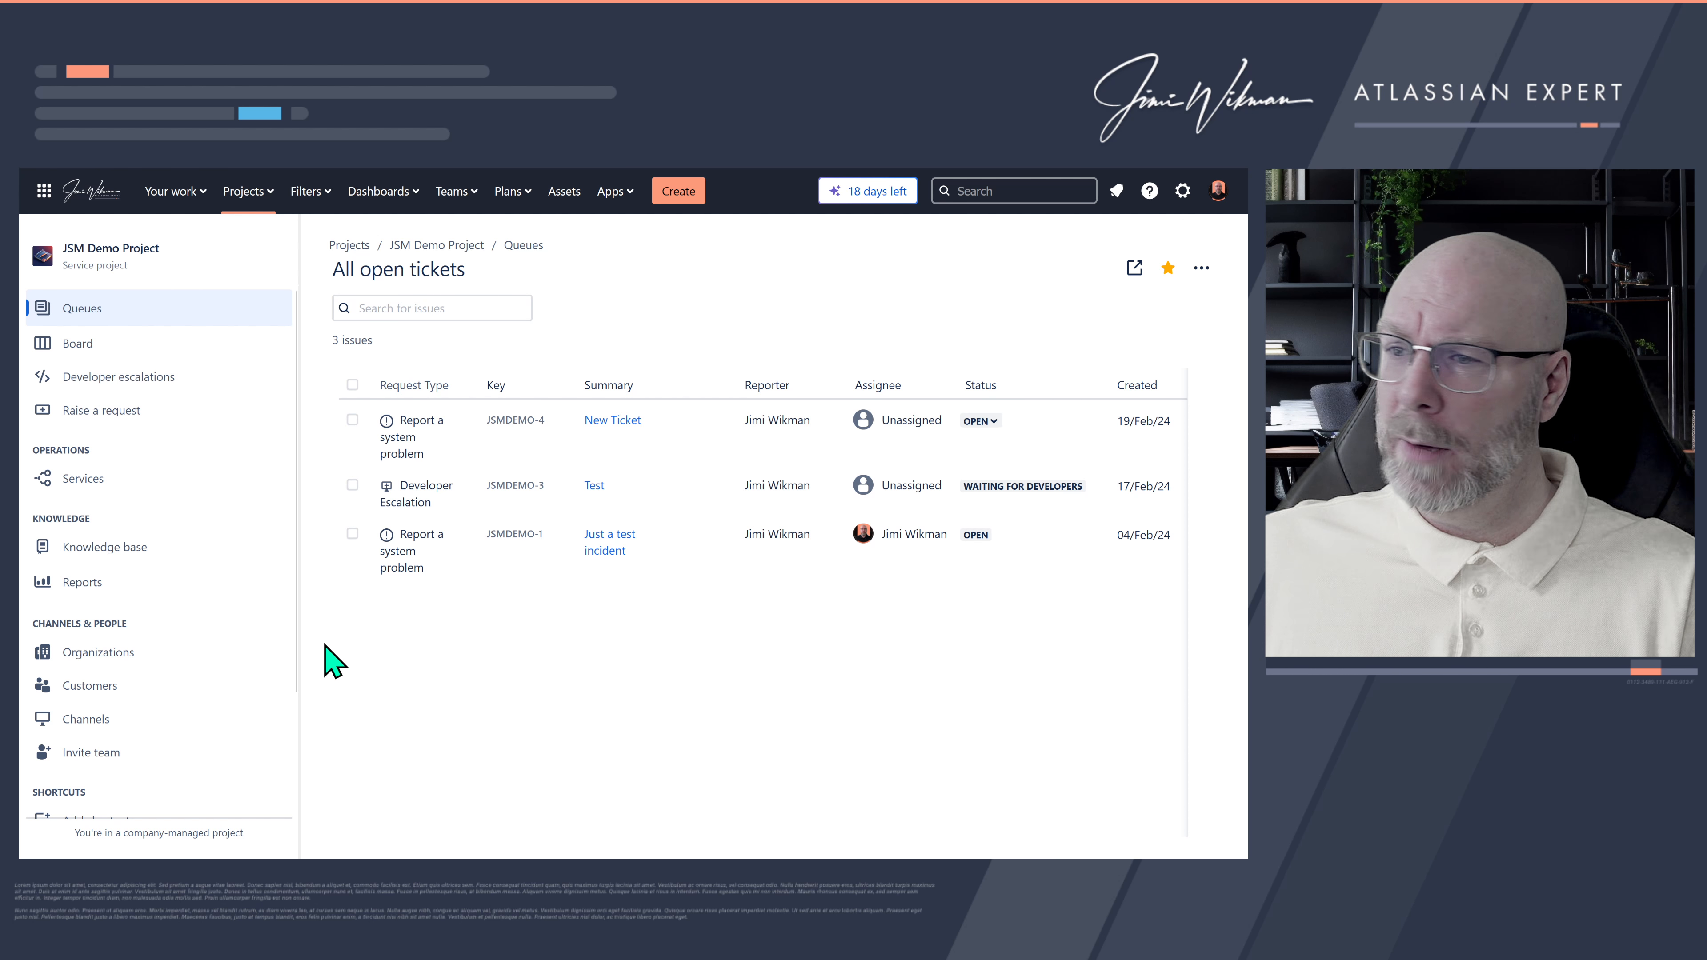
{"action": "scroll", "coordinate": [188, 610], "scroll_direction": "down", "scroll_amount": 2}
{"action": "scroll", "coordinate": [195, 612], "scroll_direction": "up", "scroll_amount": 2}
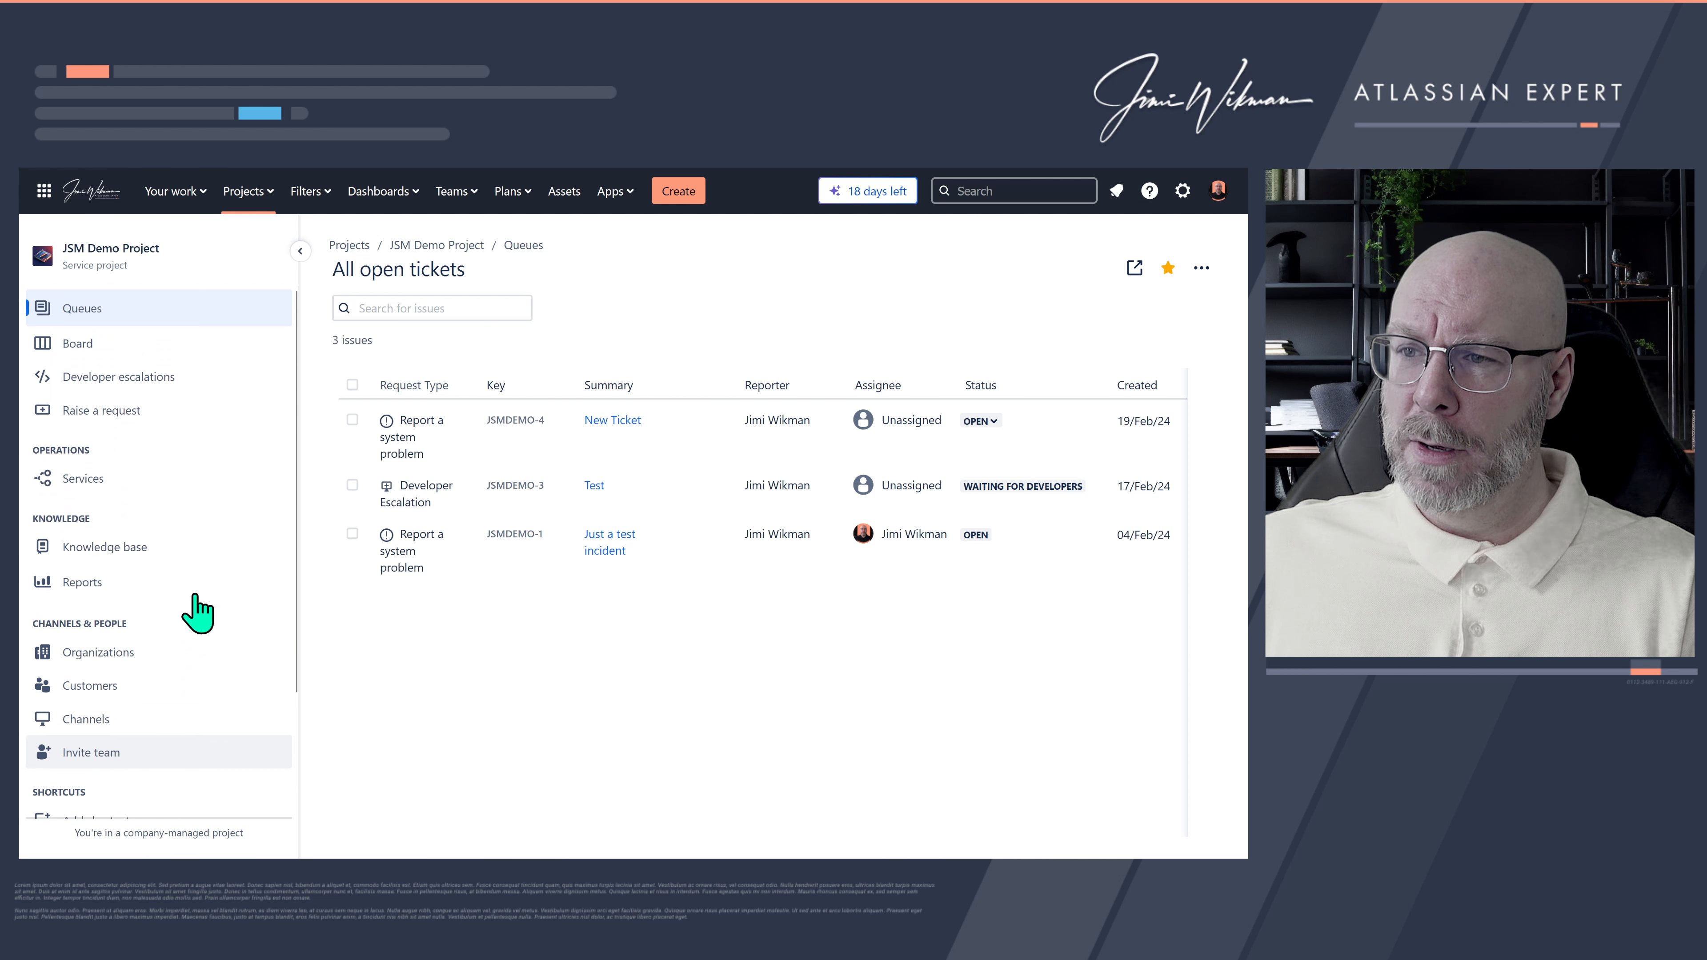
{"action": "left_click", "coordinate": [679, 195]}
{"action": "left_click", "coordinate": [480, 432]}
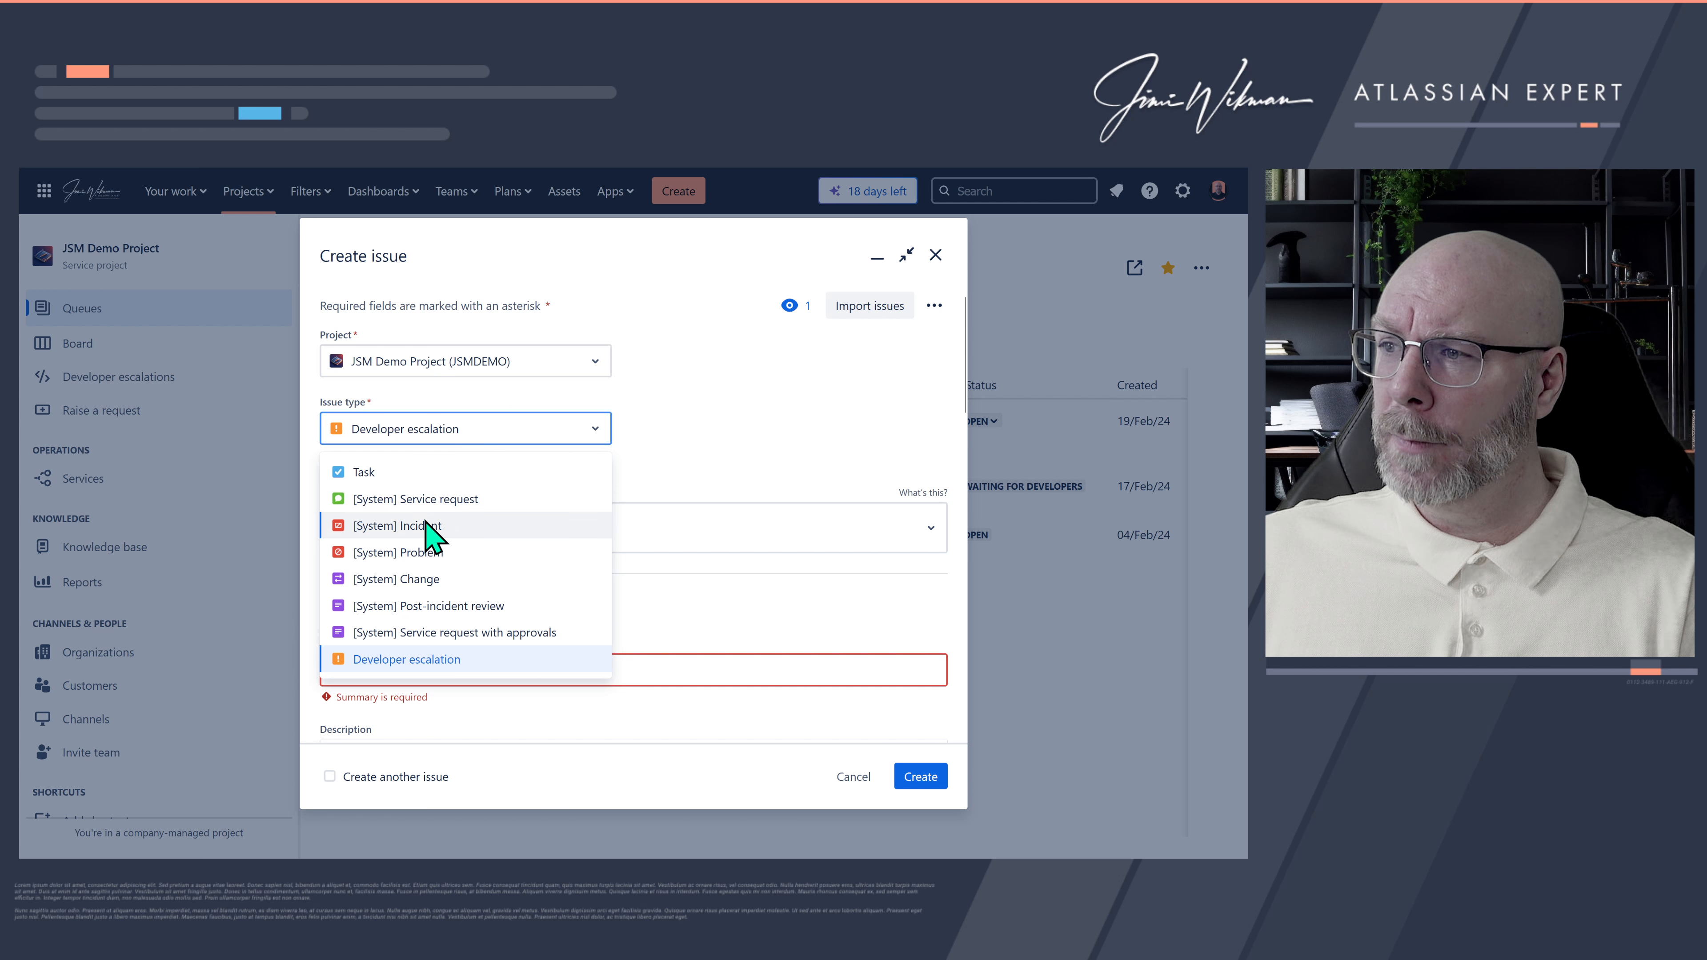
{"action": "left_click", "coordinate": [528, 526]}
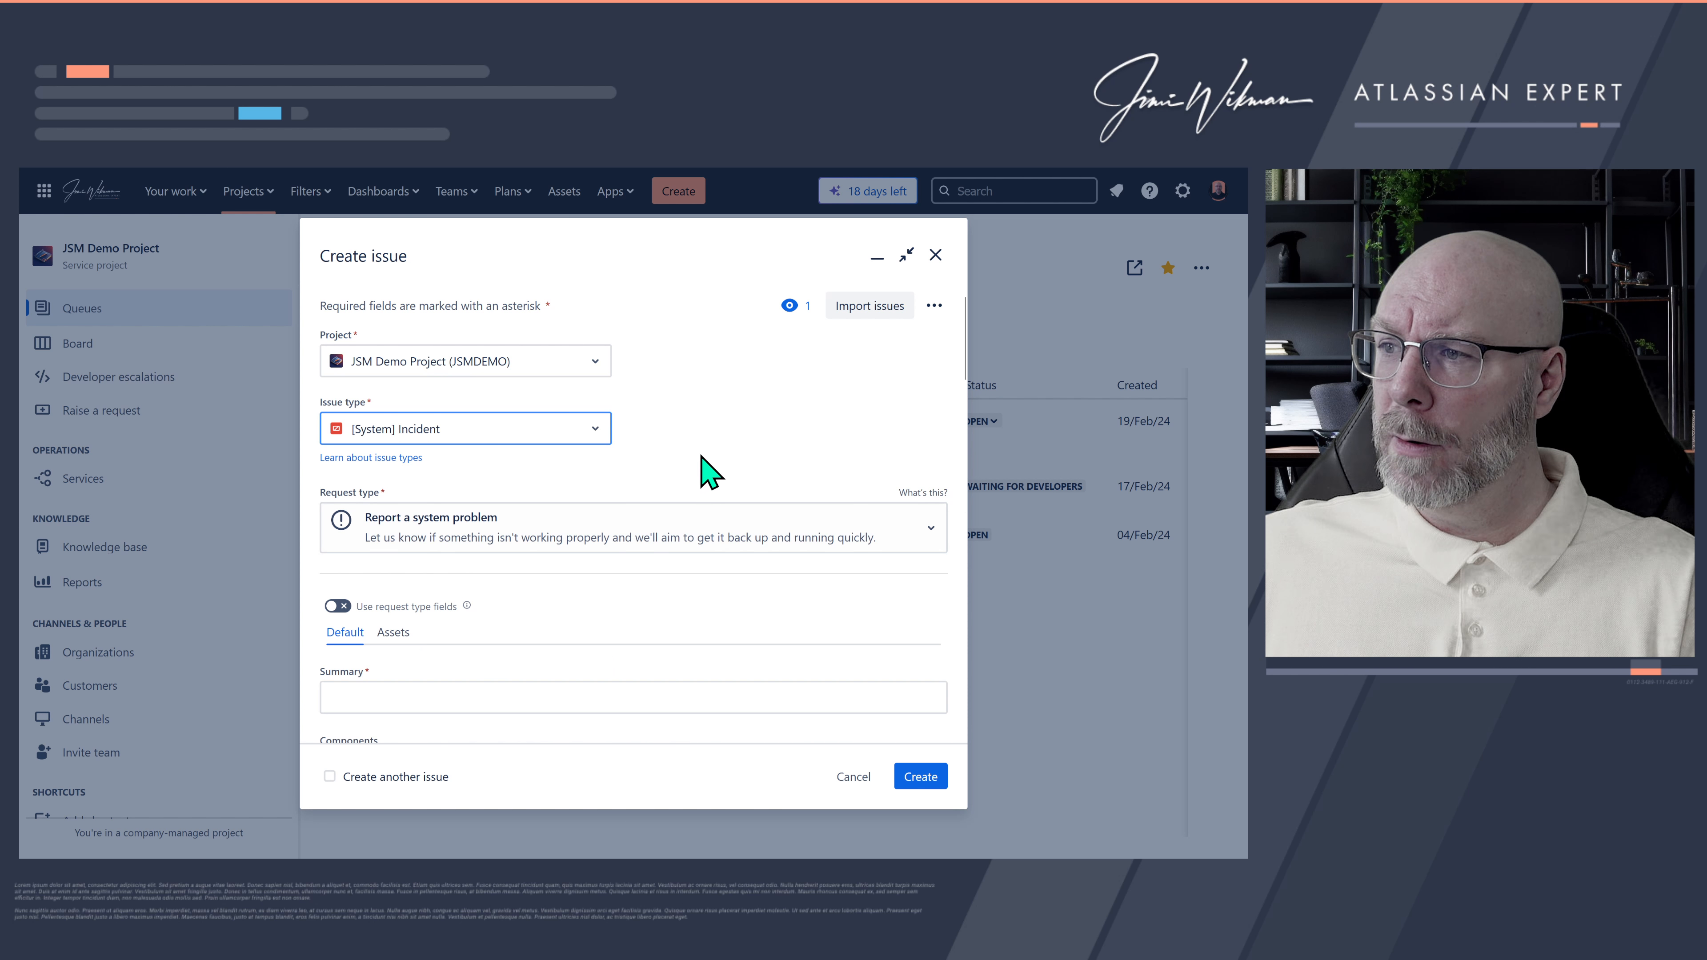
Step: Select Laptop 1 as the Employee's Laptop among the new incident's Assets fields
{"action": "scroll", "coordinate": [605, 481], "scroll_direction": "down", "scroll_amount": 3}
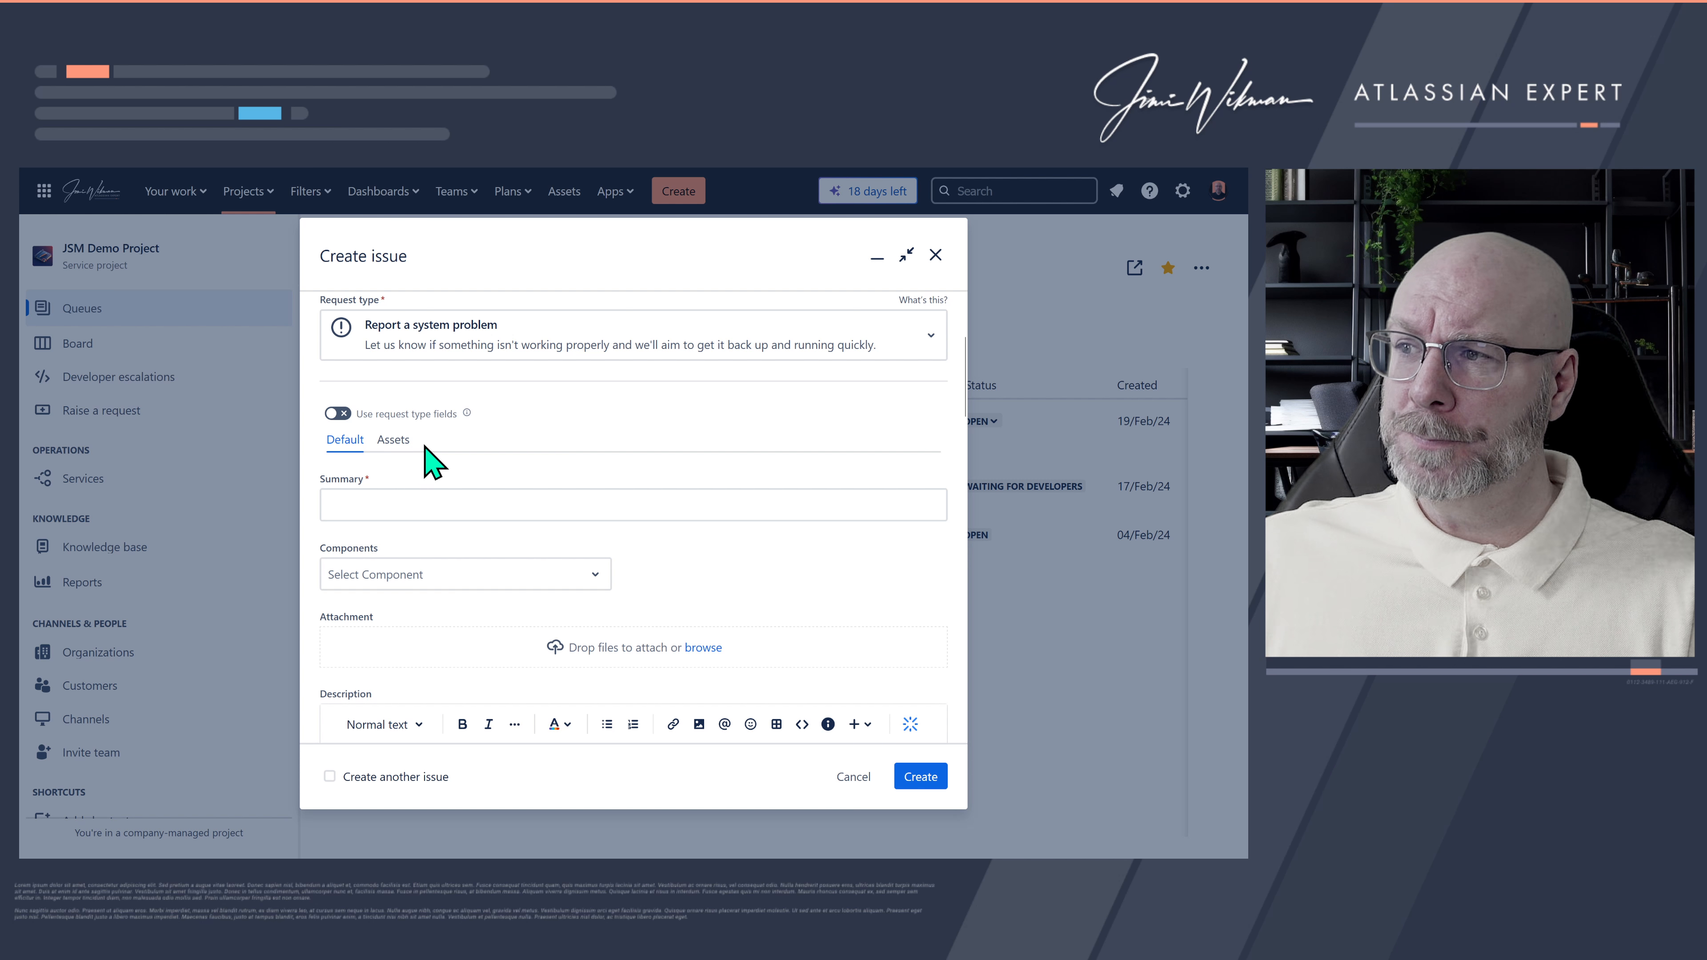
{"action": "left_click", "coordinate": [400, 441]}
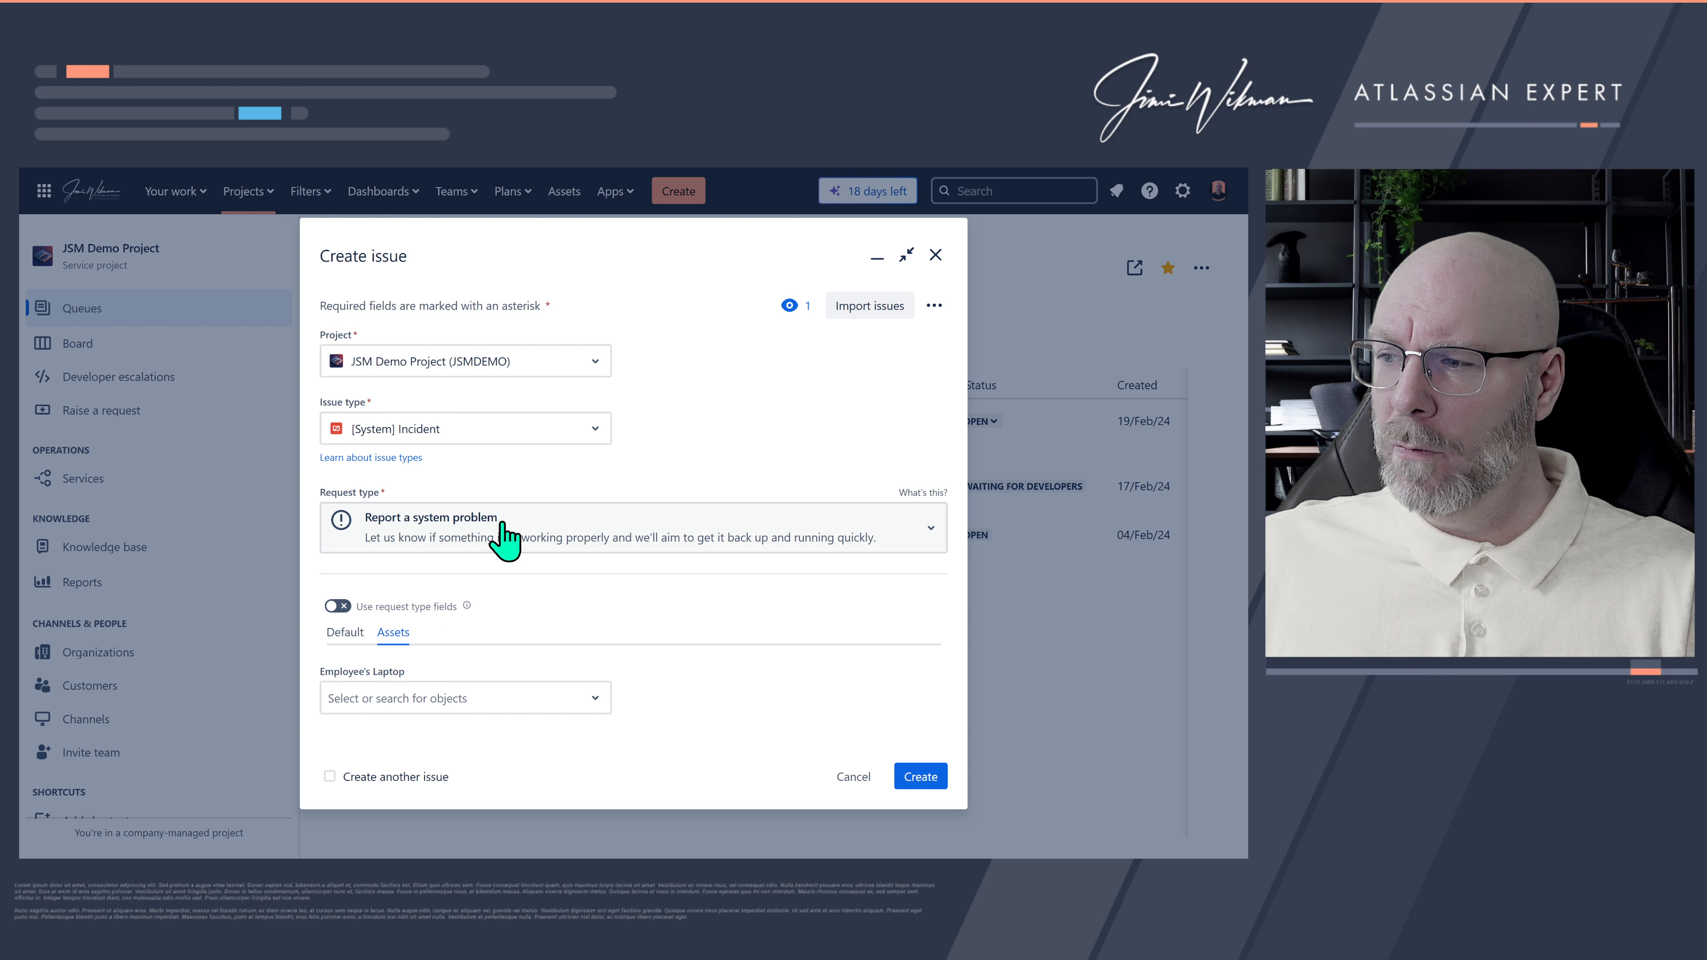
{"action": "left_click", "coordinate": [459, 698]}
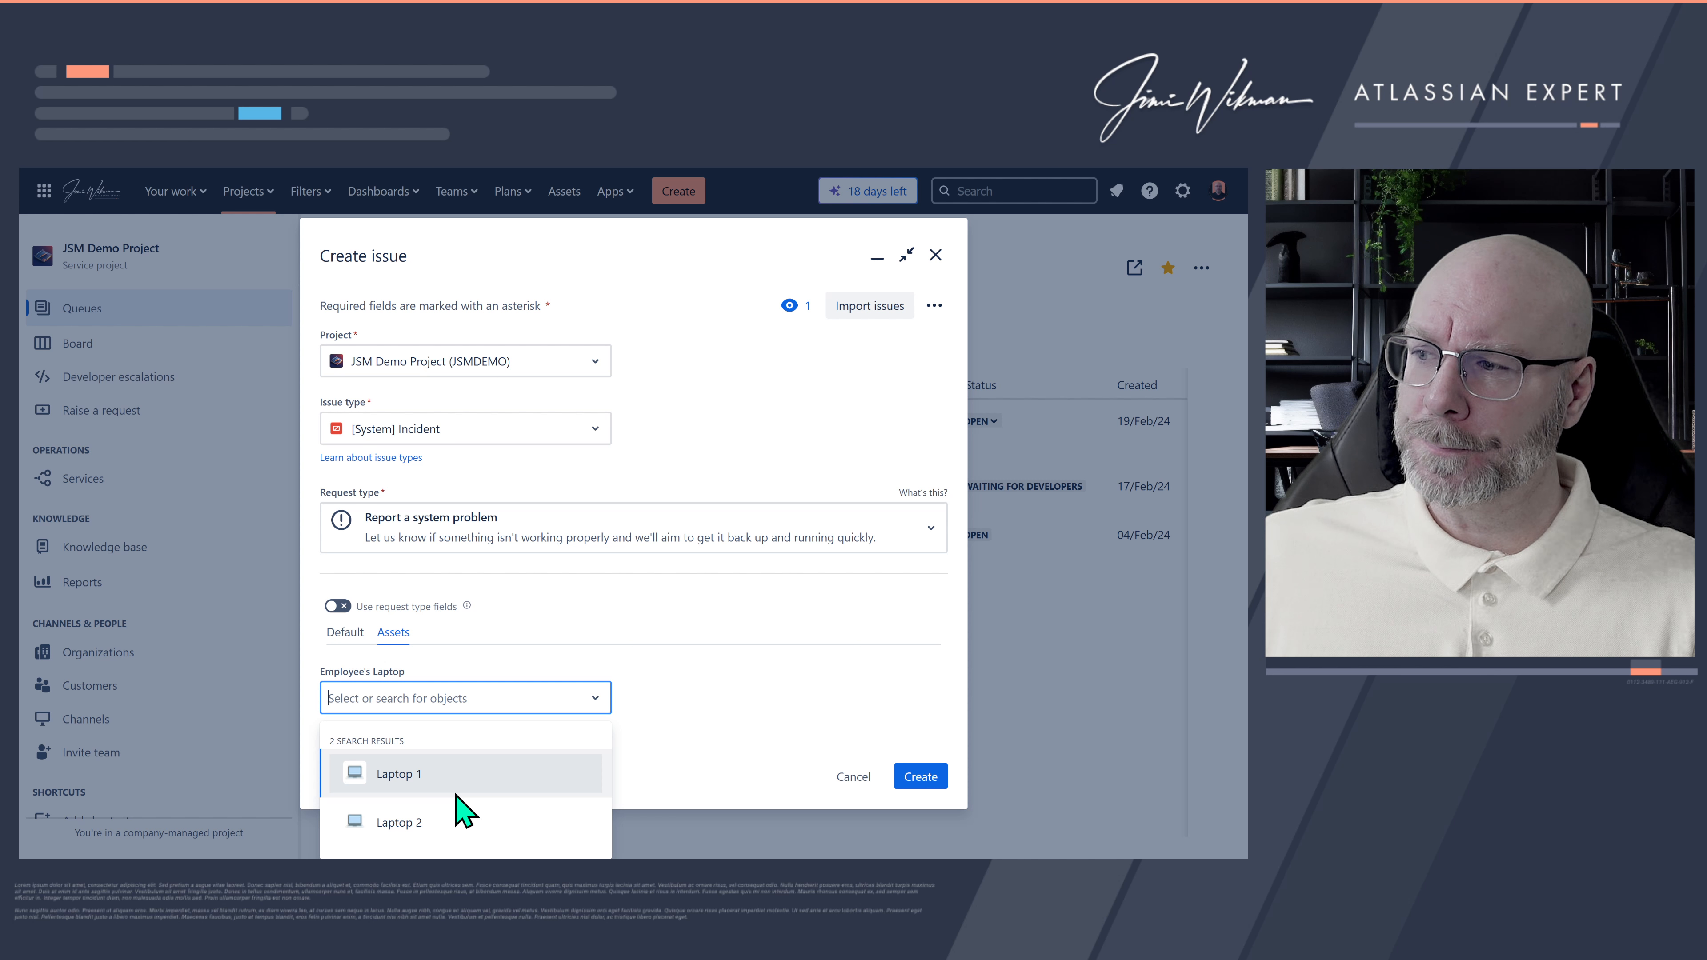
{"action": "left_click", "coordinate": [451, 782]}
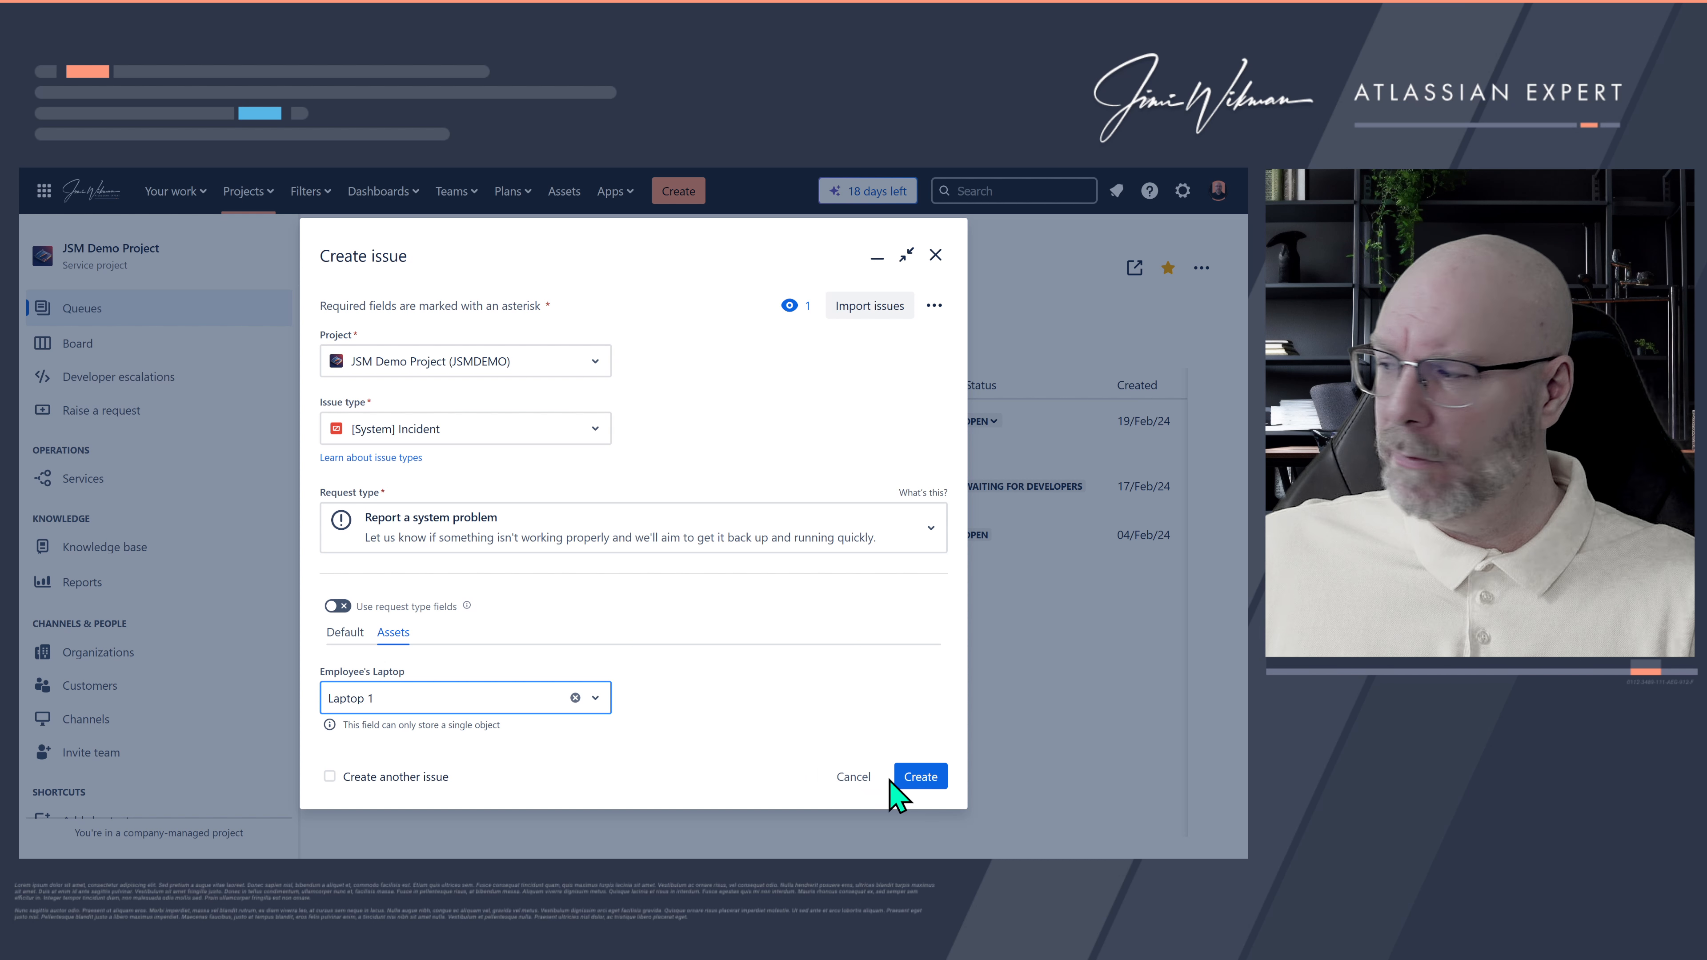
Step: Enter Summary as the incident's summary, create the issue and open it for viewing
{"action": "left_click", "coordinate": [921, 778]}
{"action": "left_click", "coordinate": [409, 697]}
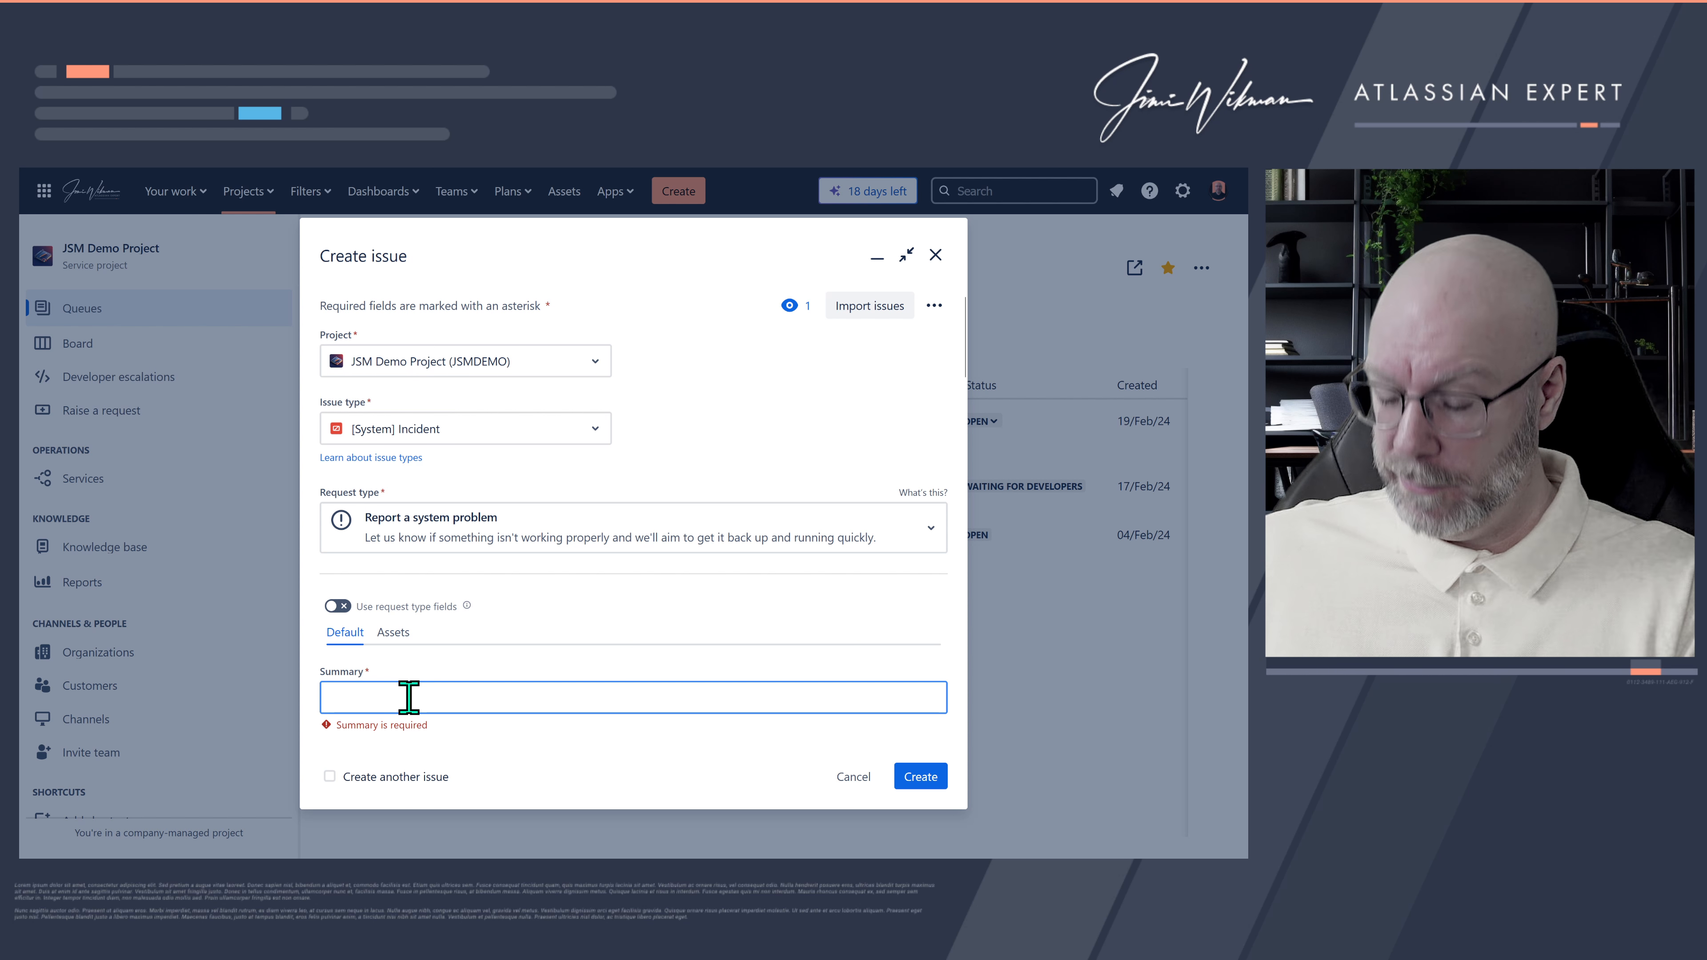
{"action": "type", "text": "Summary"}
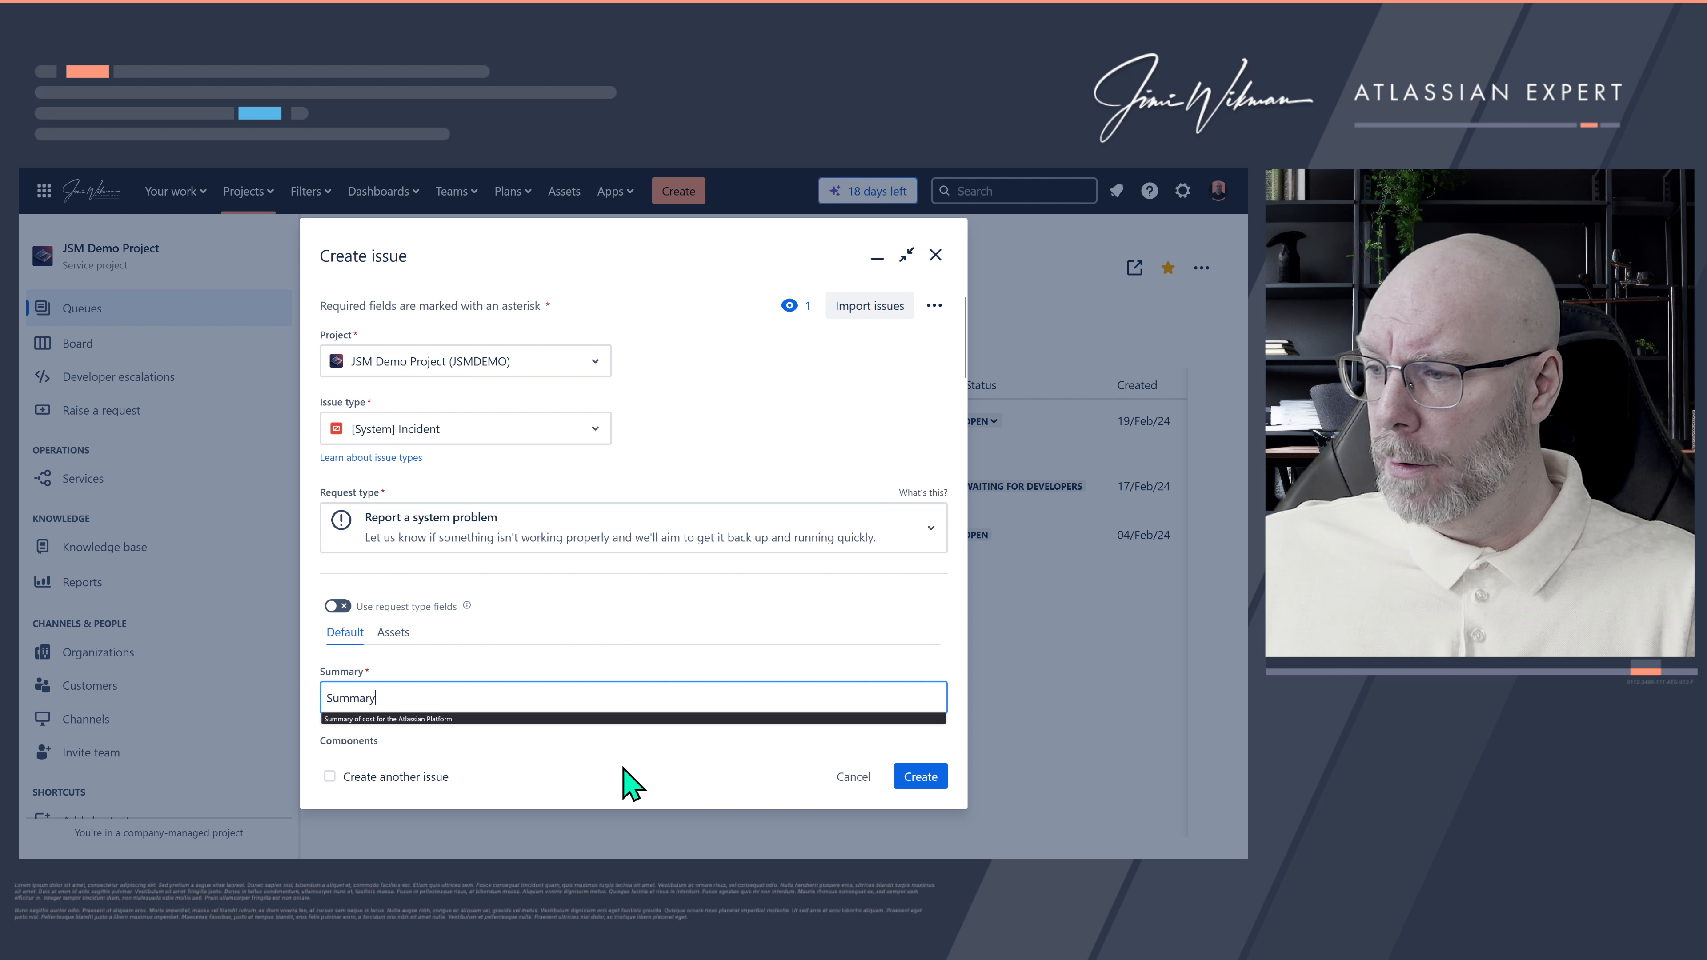
{"action": "left_click", "coordinate": [922, 779]}
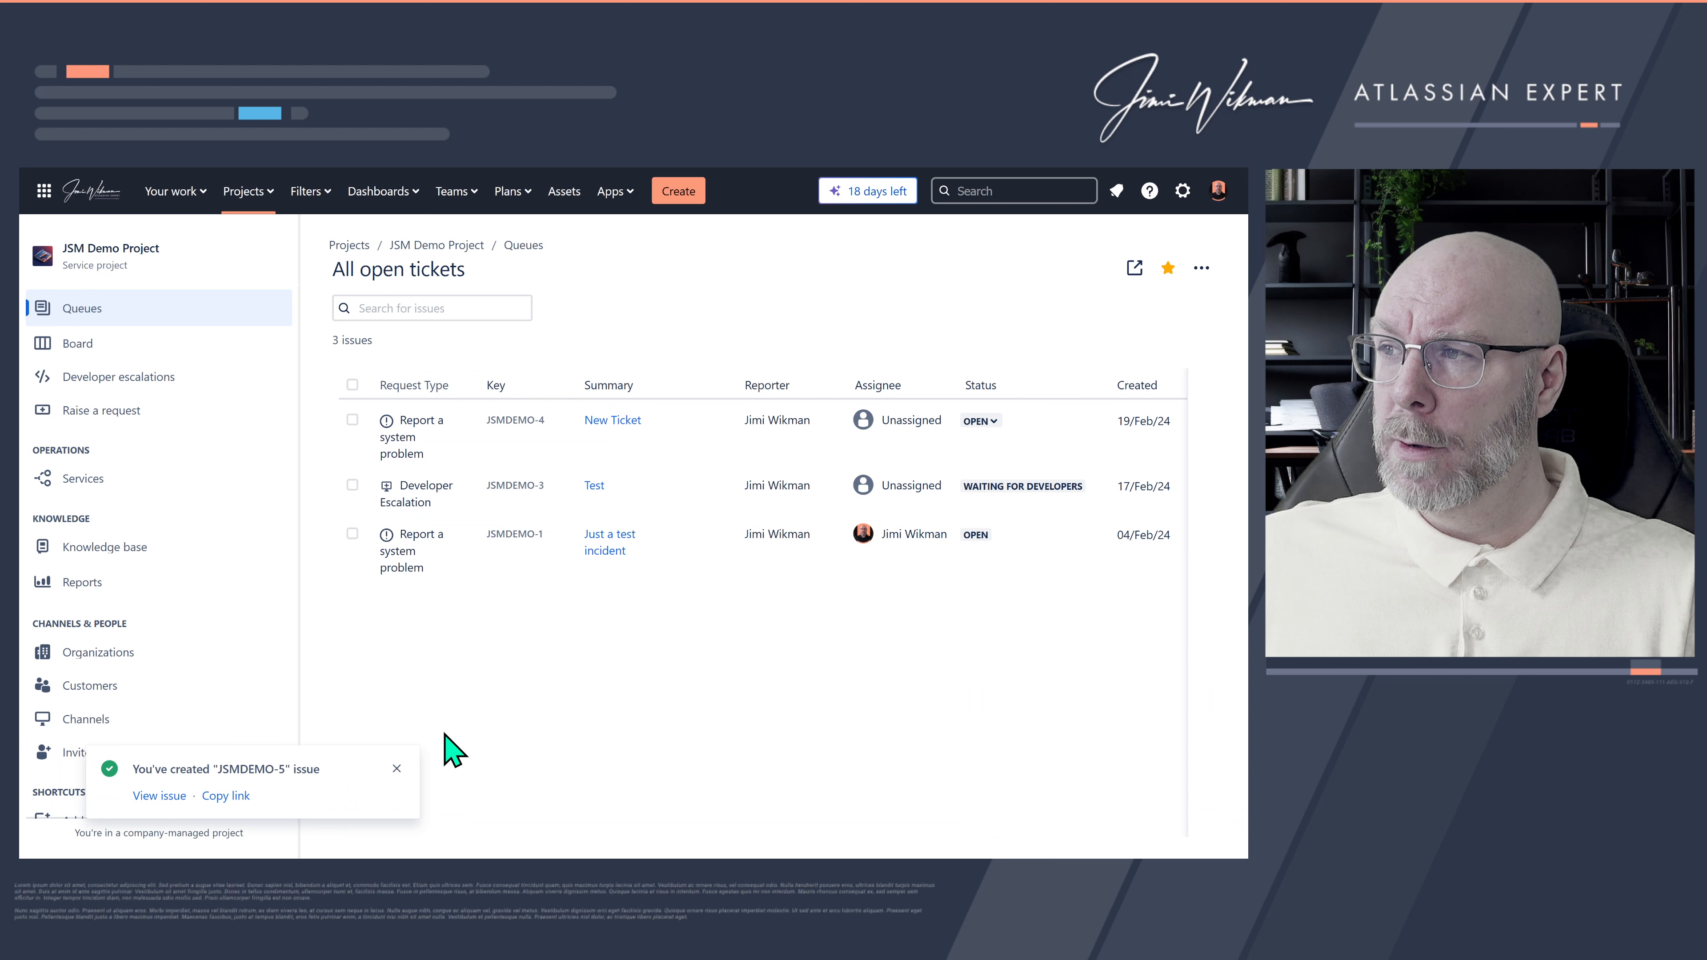
{"action": "left_click", "coordinate": [164, 804]}
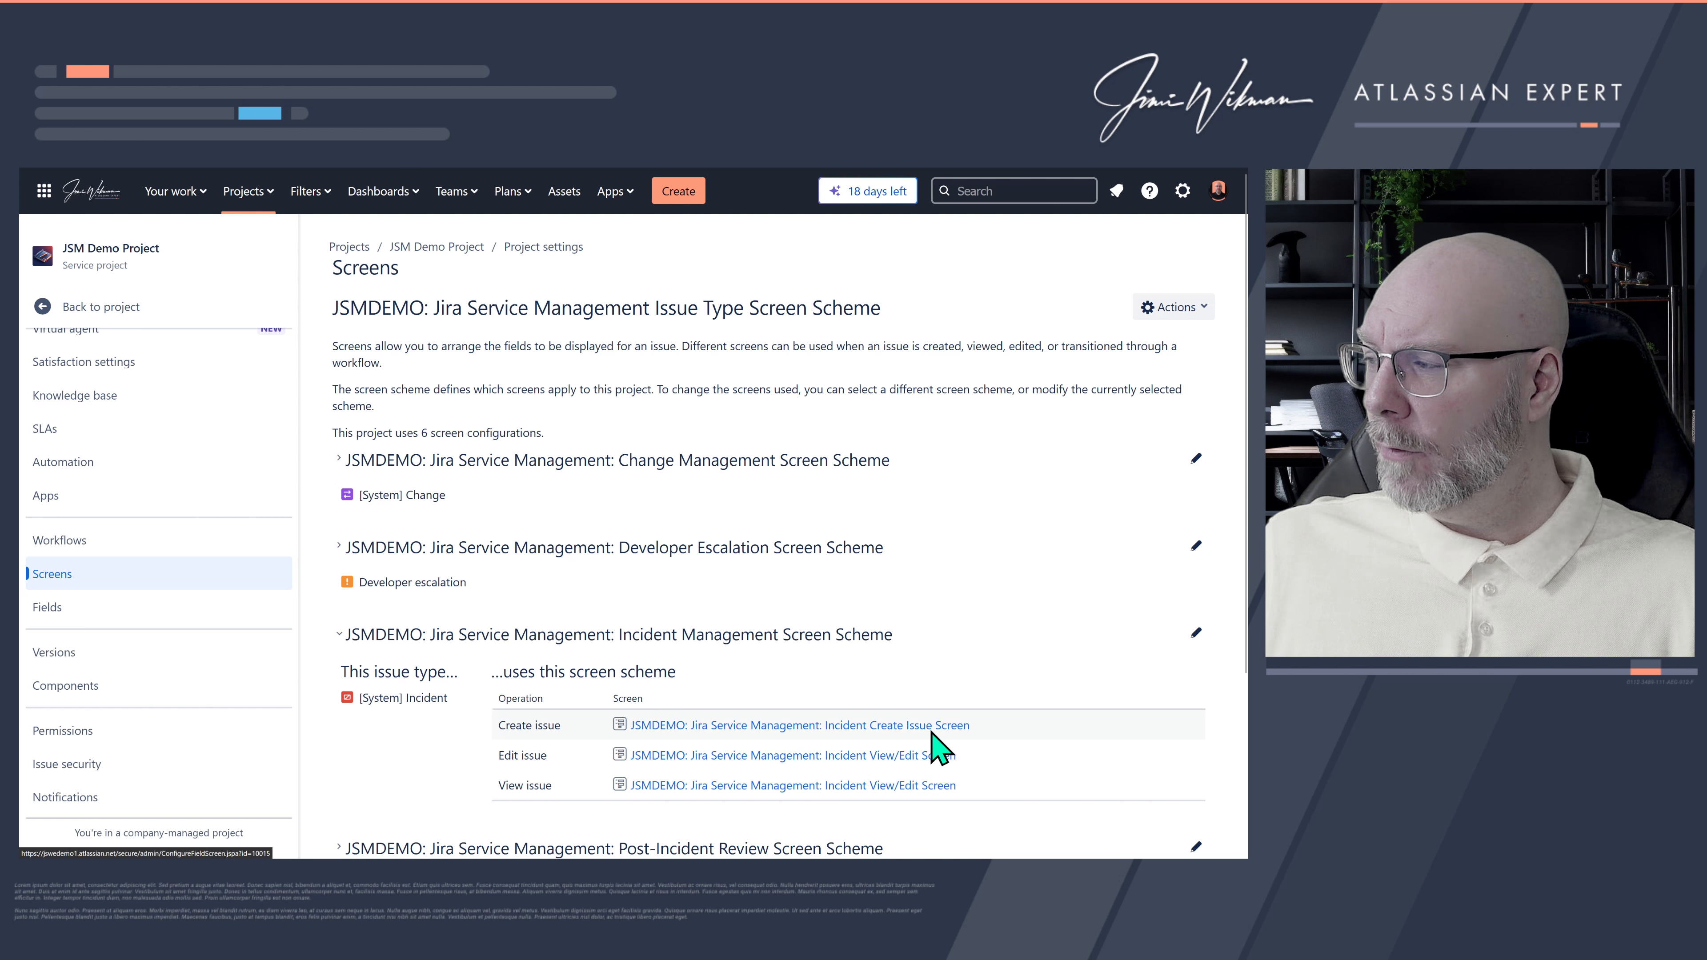
Step: Open the Incident View/Edit Screen and add a tab named Assets to it
{"action": "left_click", "coordinate": [897, 759]}
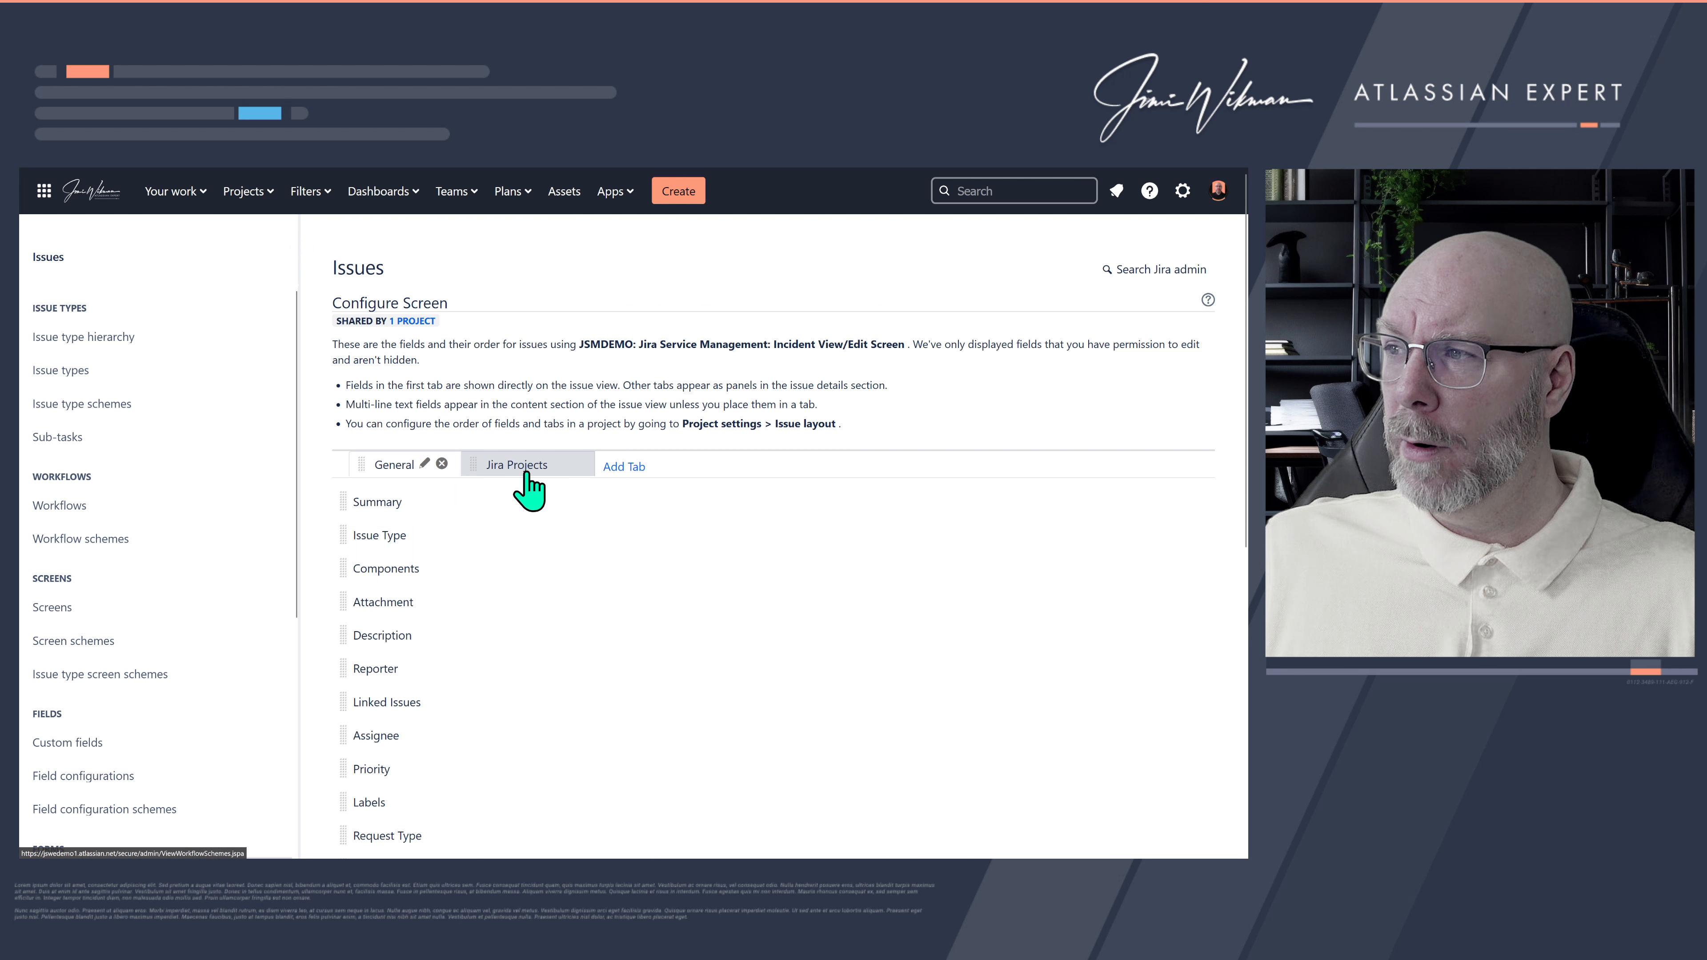
{"action": "left_click", "coordinate": [526, 471]}
{"action": "left_click", "coordinate": [625, 466]}
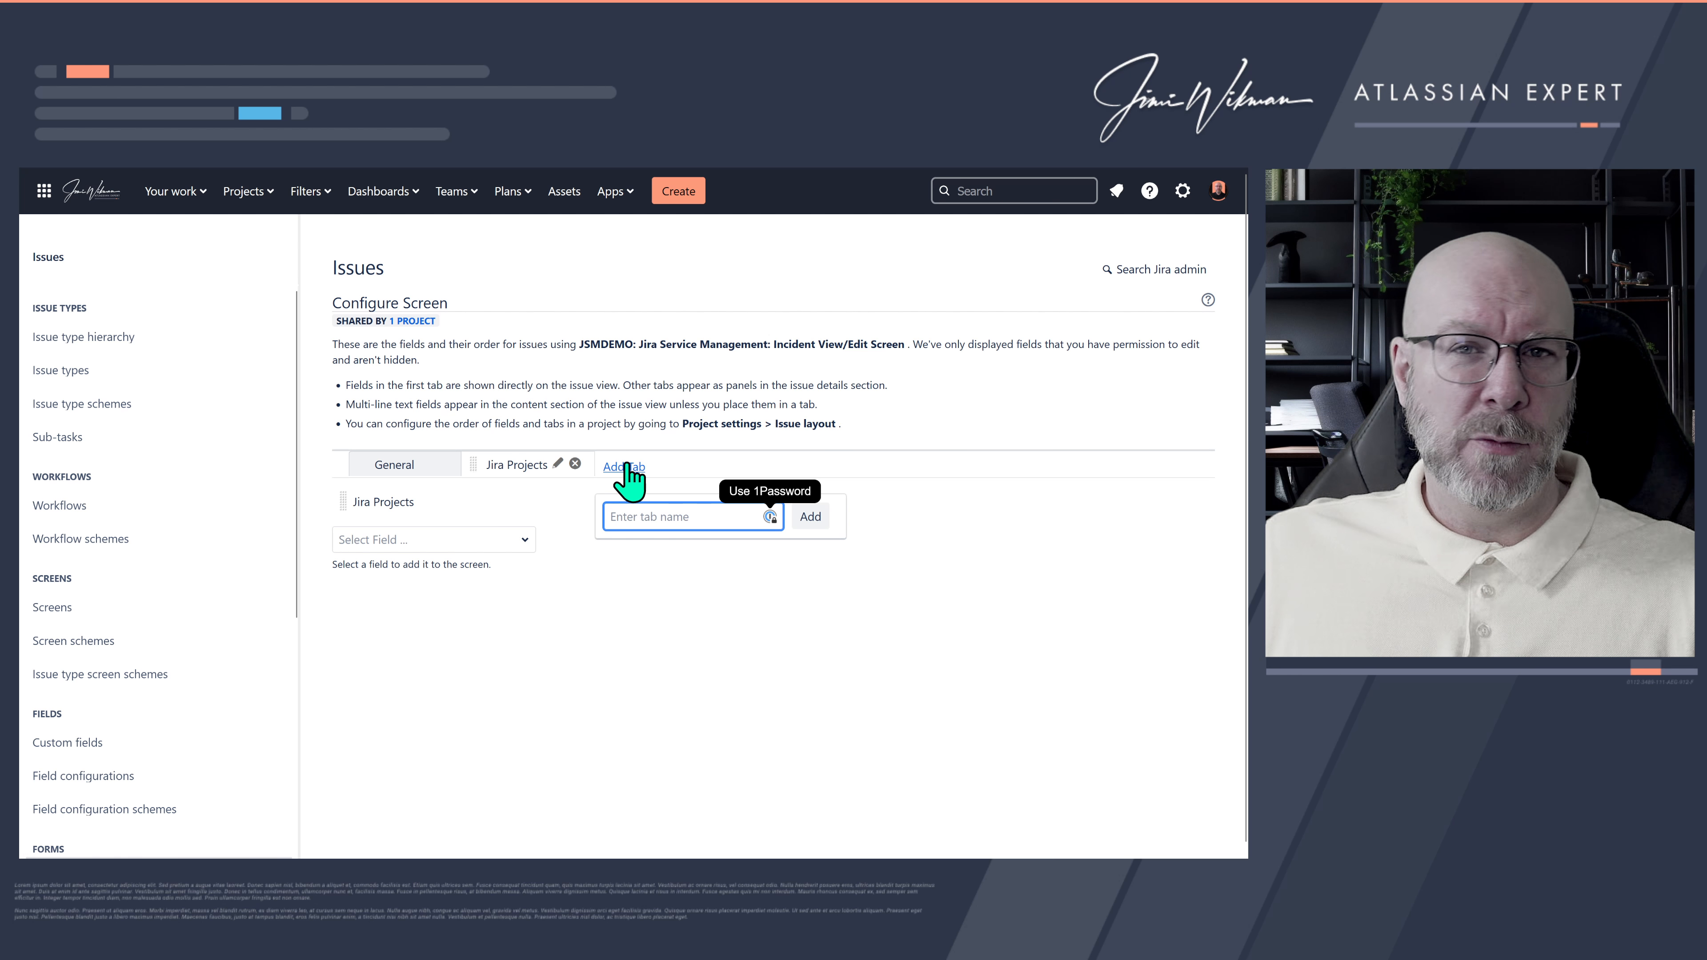
{"action": "type", "text": "Asse"}
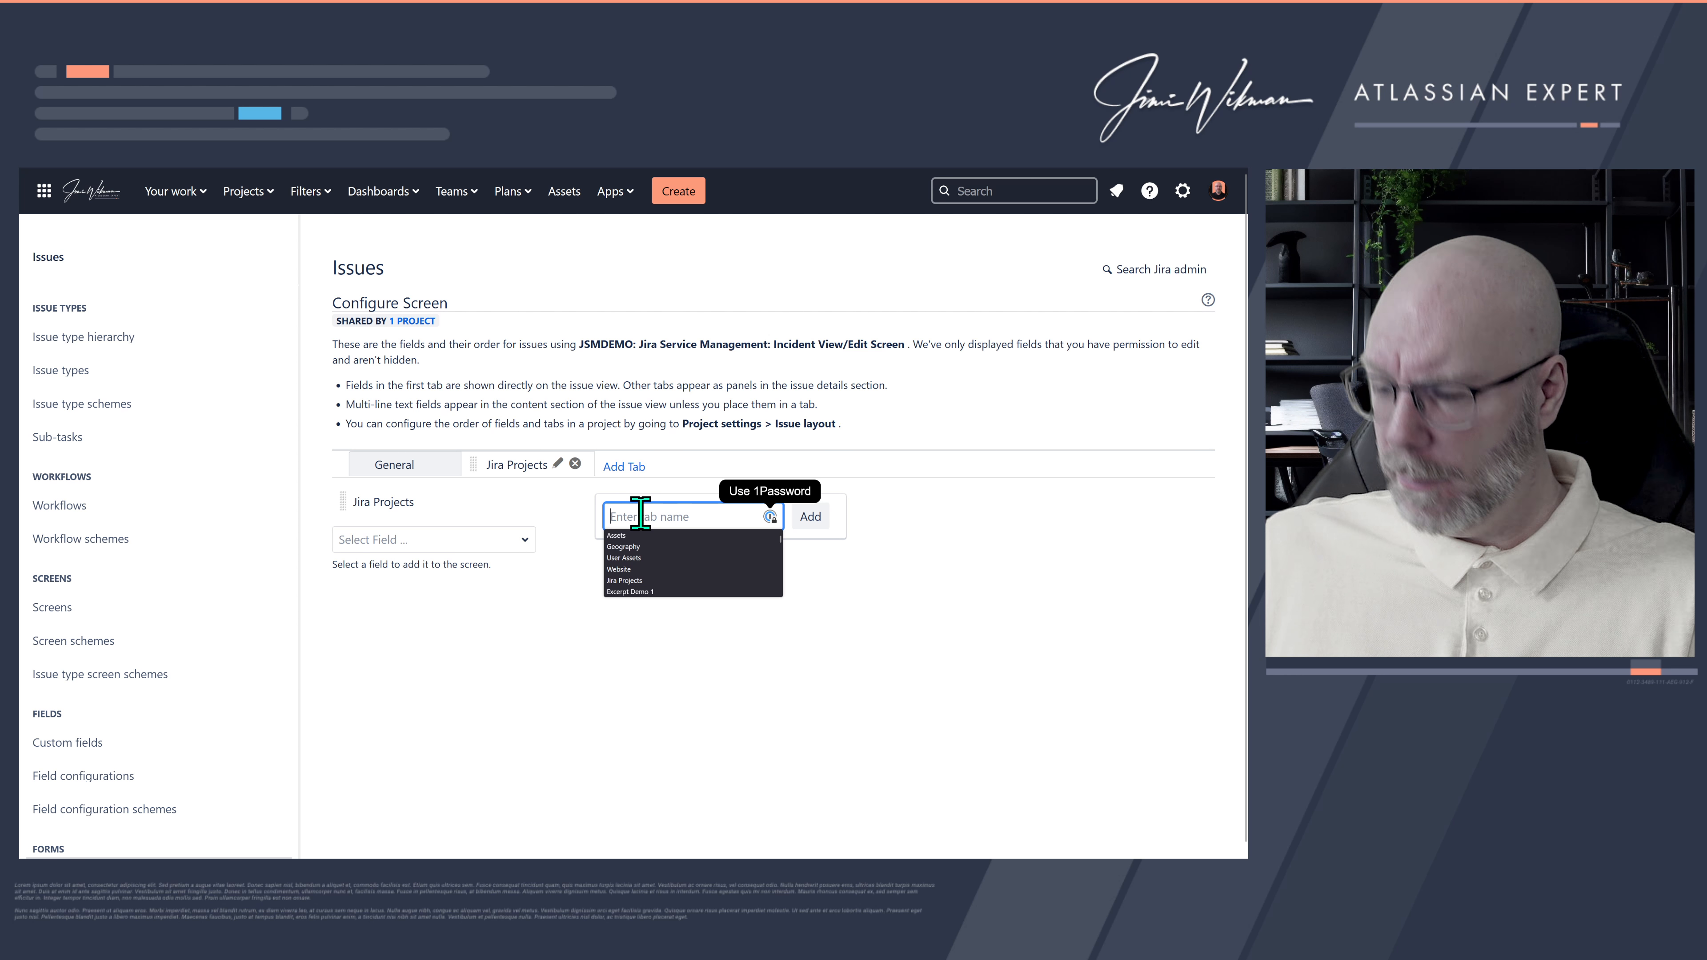
{"action": "type", "text": "ts"}
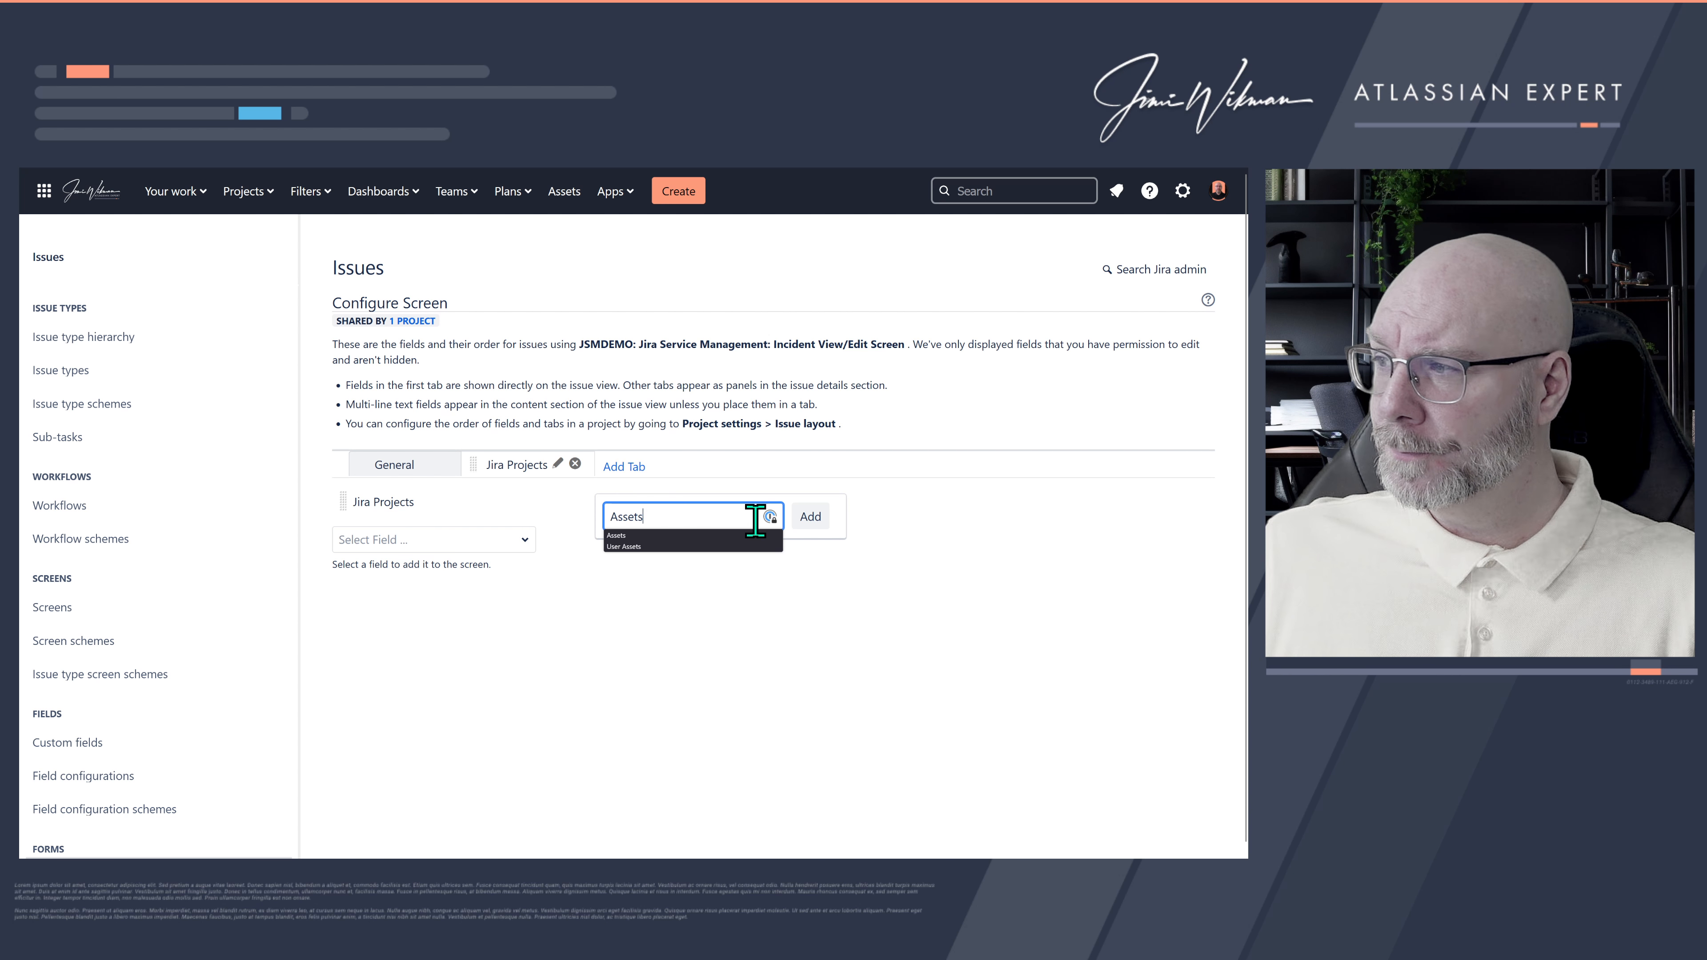
{"action": "left_click", "coordinate": [809, 518]}
Step: Add the Employee's Laptop field to the Assets tab of the Incident View/Edit Screen
{"action": "left_click", "coordinate": [453, 531]}
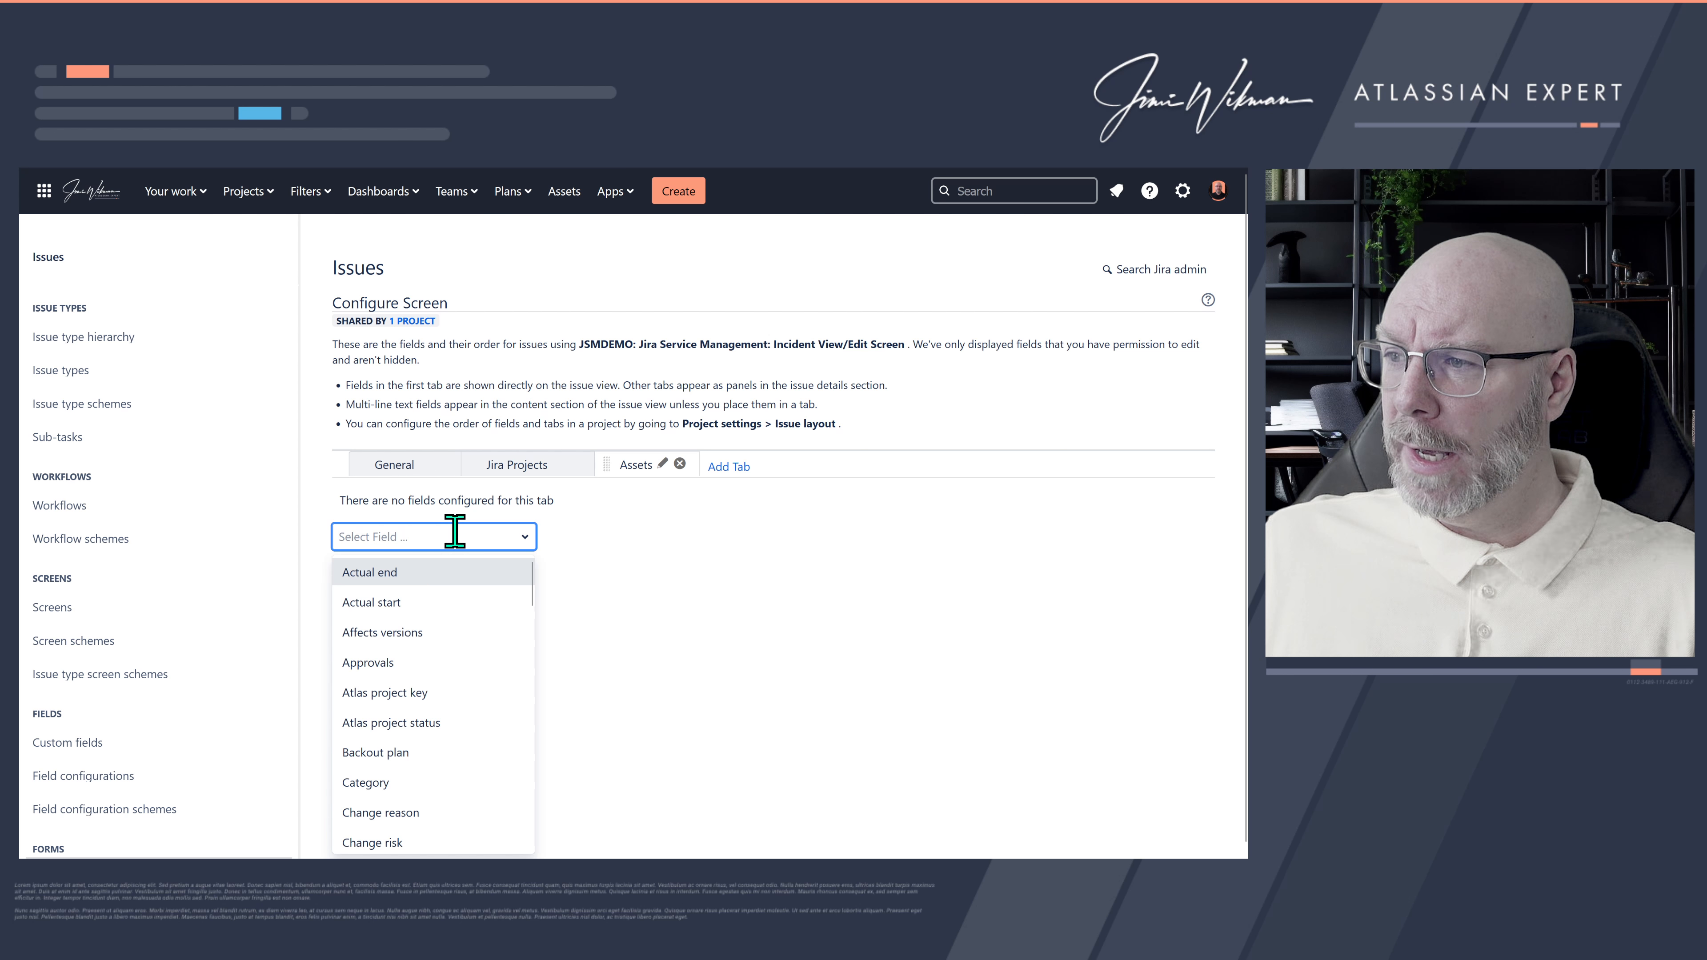
{"action": "type", "text": "e,"}
{"action": "key", "text": "BackSpace"}
{"action": "type", "text": "mp"}
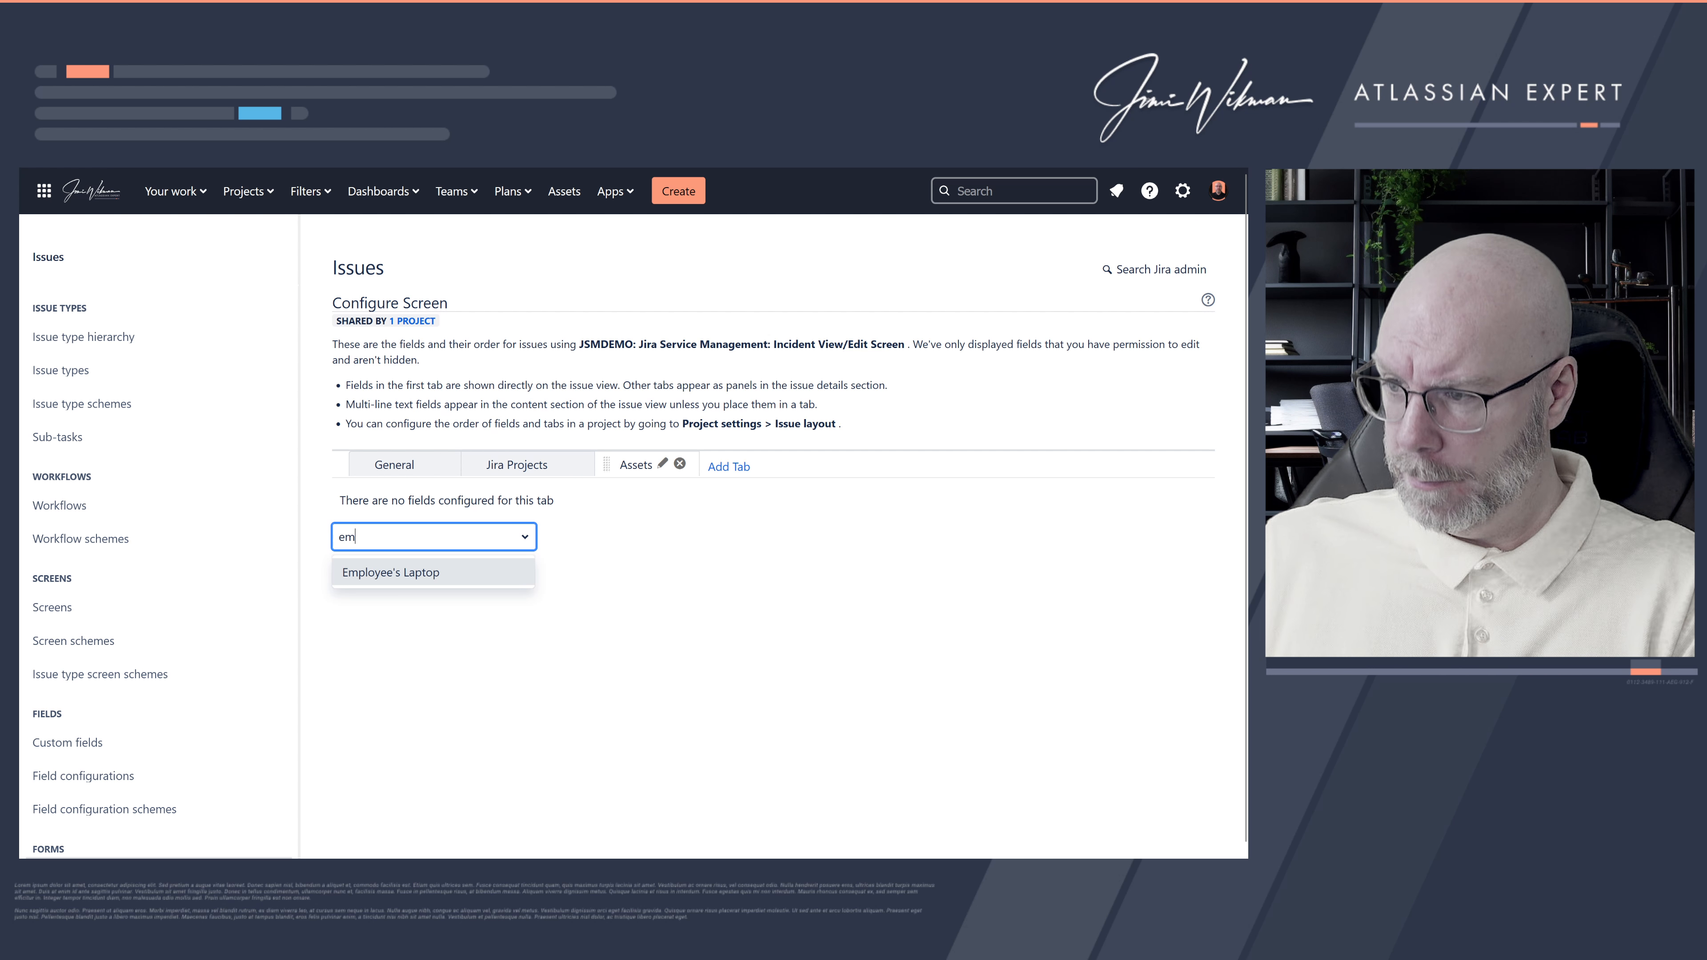
{"action": "left_click", "coordinate": [424, 577]}
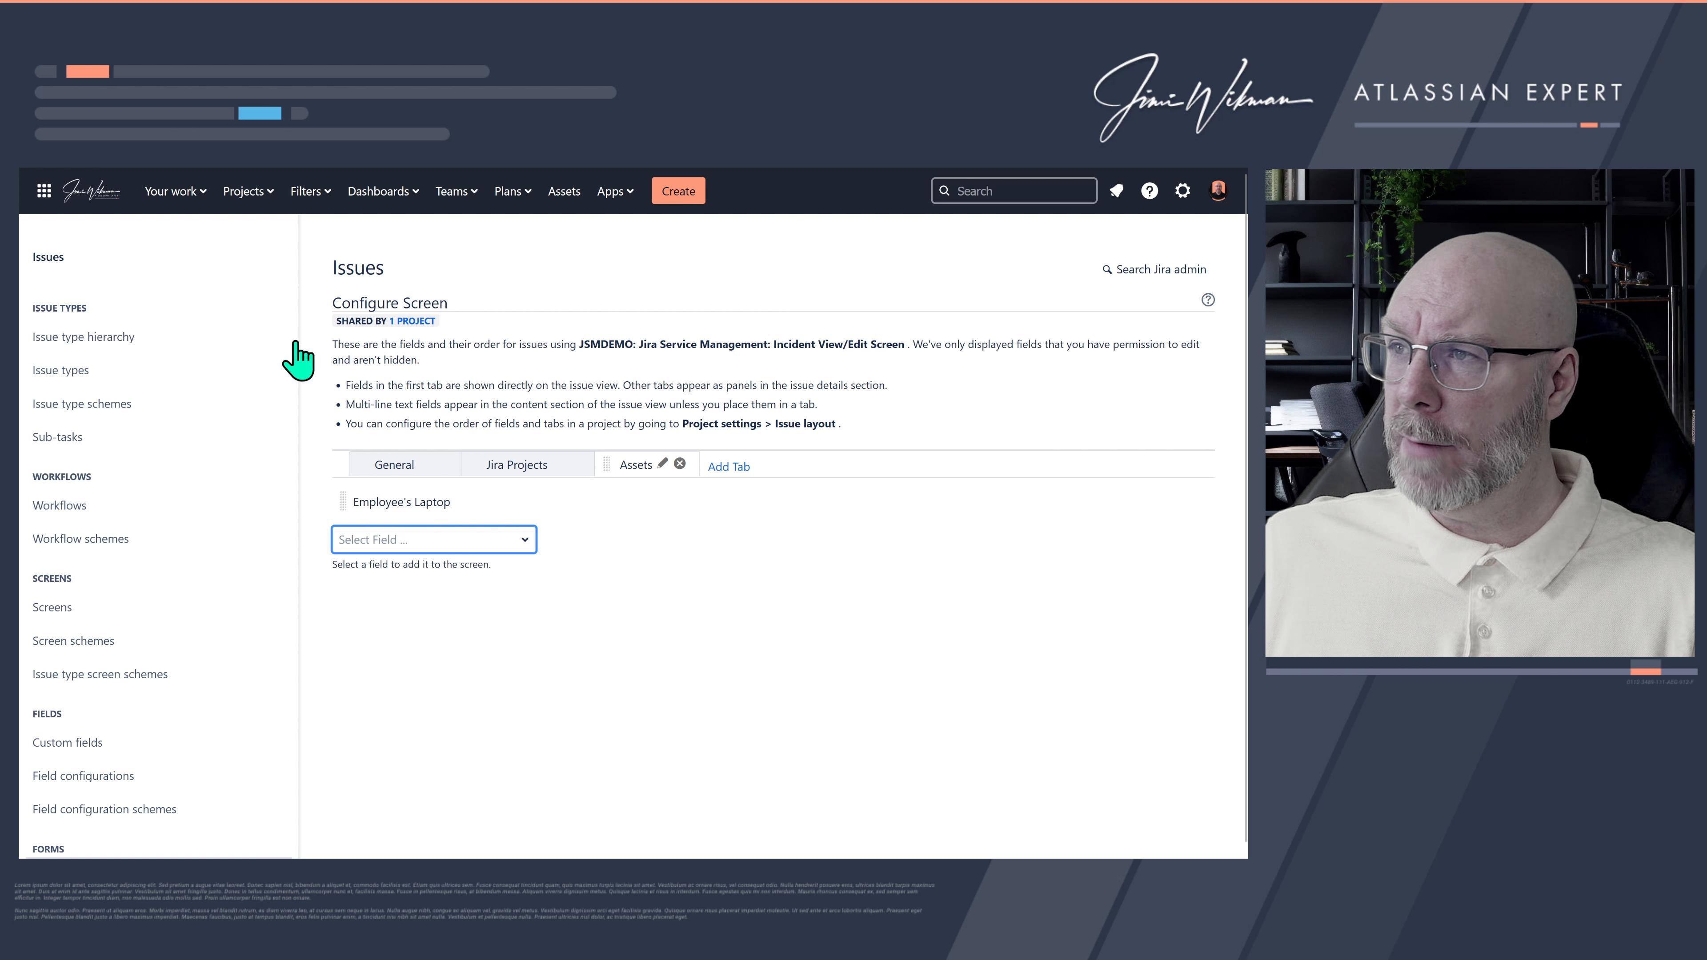
Step: Open the ticket titled Summary from the JSM Demo Project queue and view its Assets fields
{"action": "left_click", "coordinate": [255, 198]}
{"action": "left_click", "coordinate": [286, 269]}
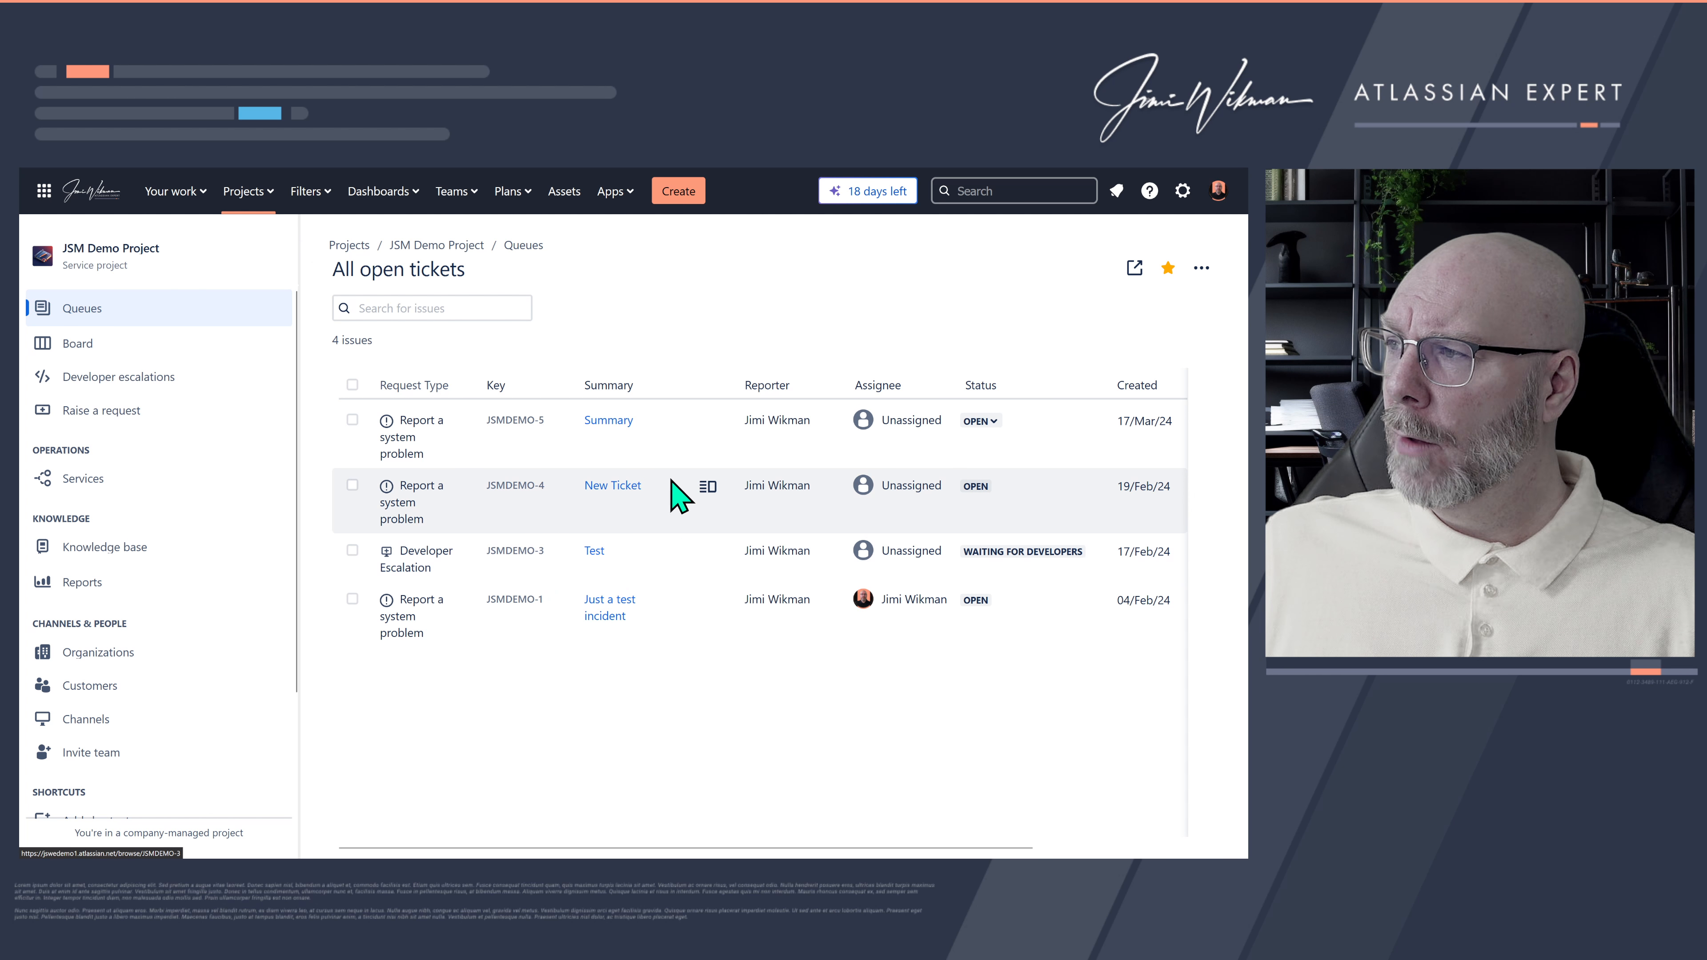
{"action": "left_click", "coordinate": [605, 421]}
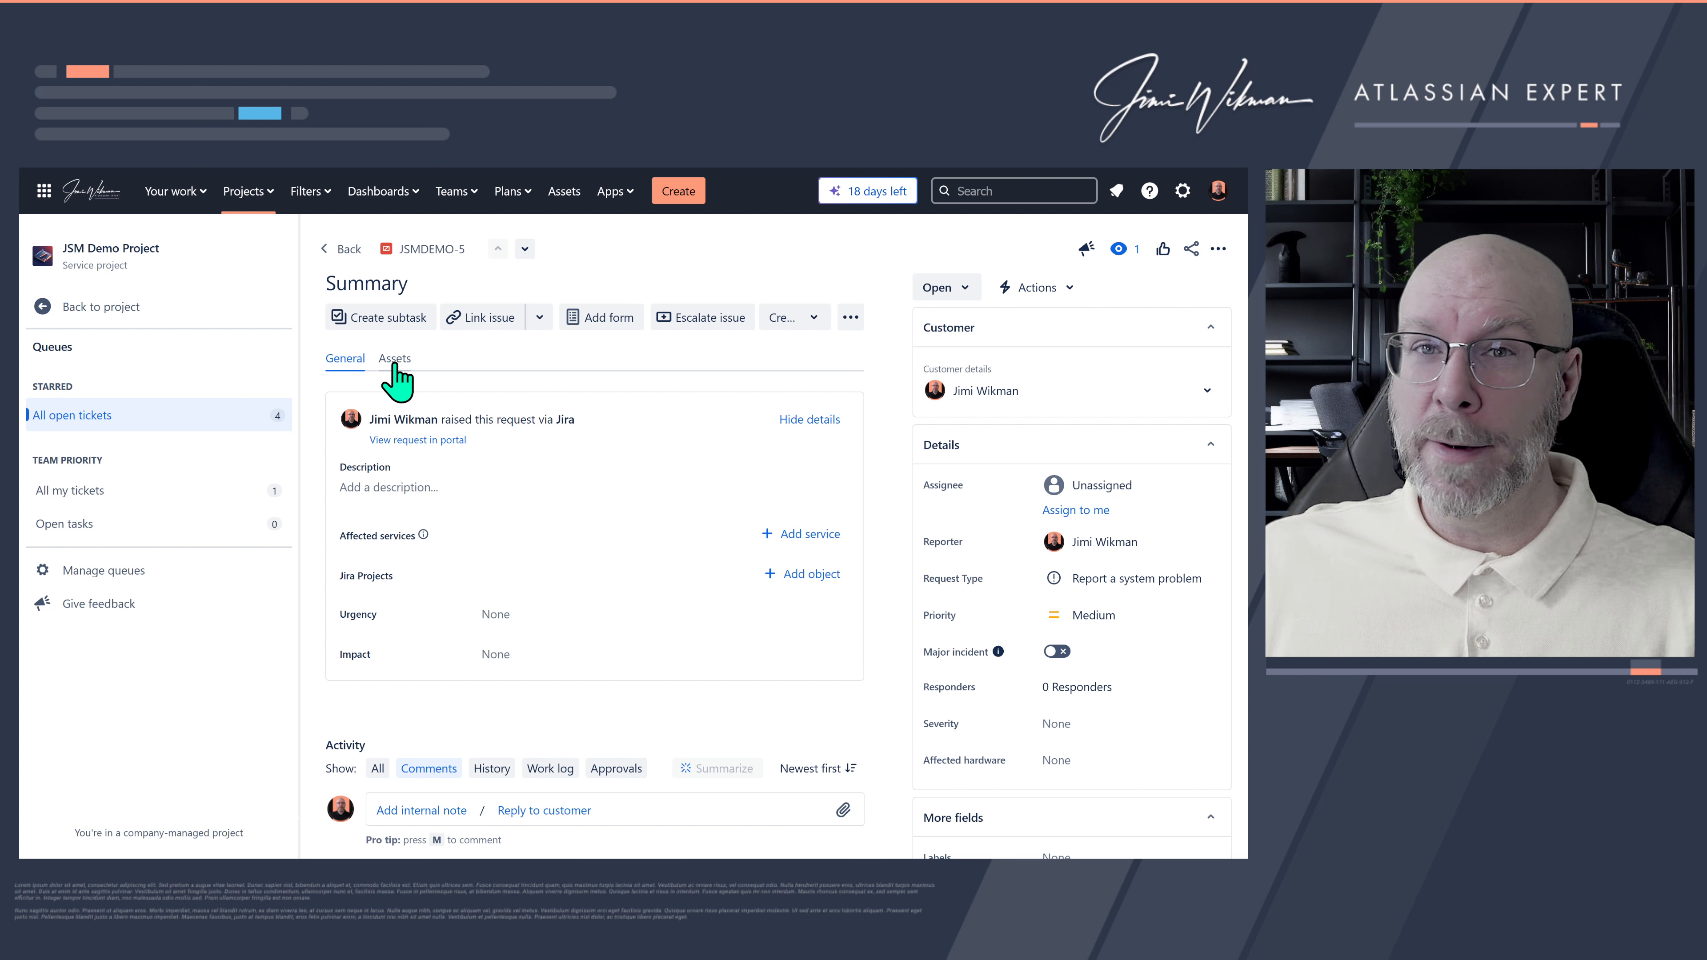
{"action": "left_click", "coordinate": [396, 360]}
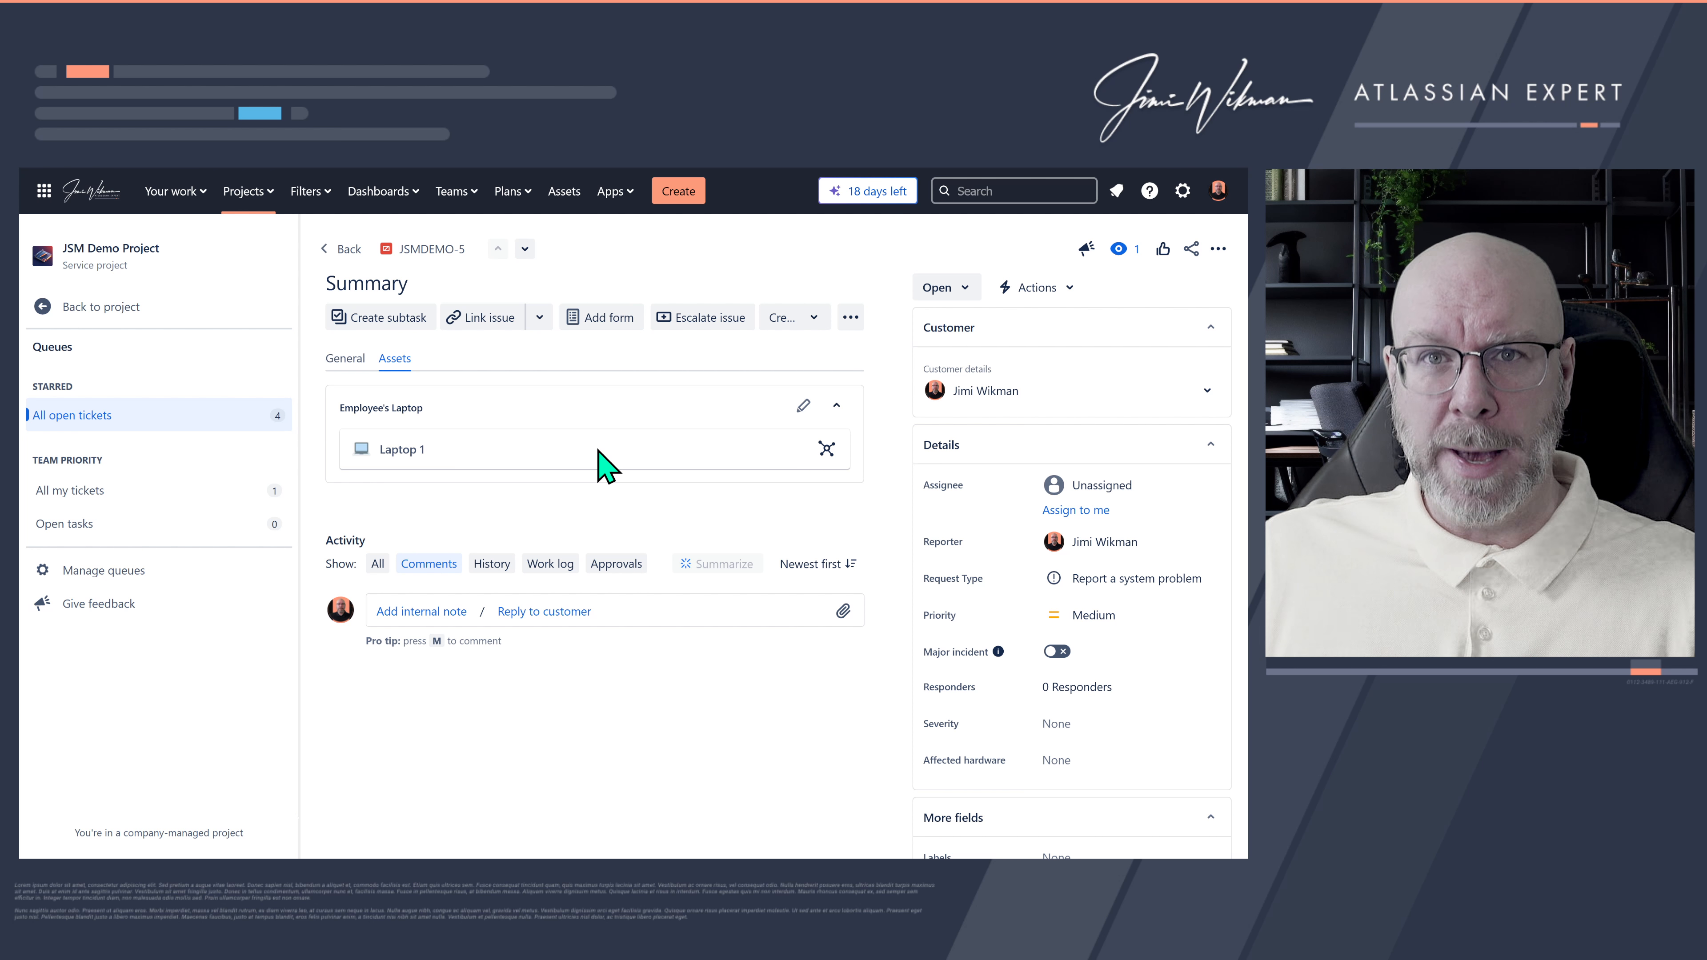
Step: Examine the object graph and attribute details of Laptop 1 from the ticket, and close the details
{"action": "left_click", "coordinate": [828, 449]}
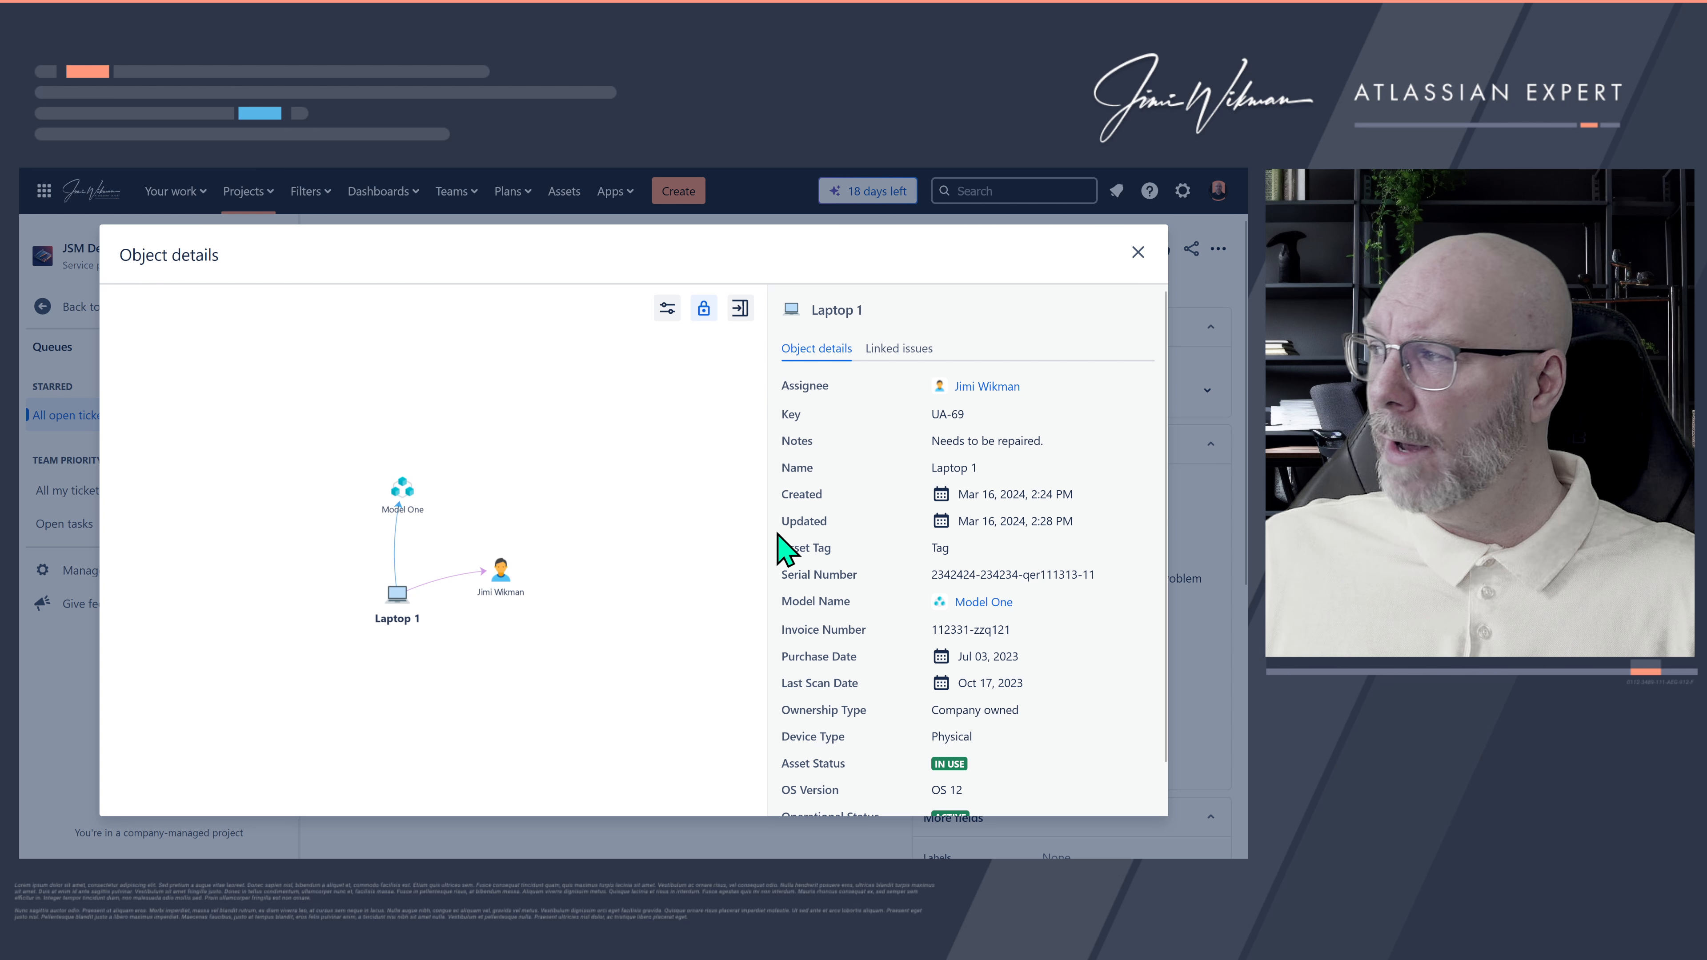
{"action": "scroll", "coordinate": [863, 535], "scroll_direction": "down", "scroll_amount": 1}
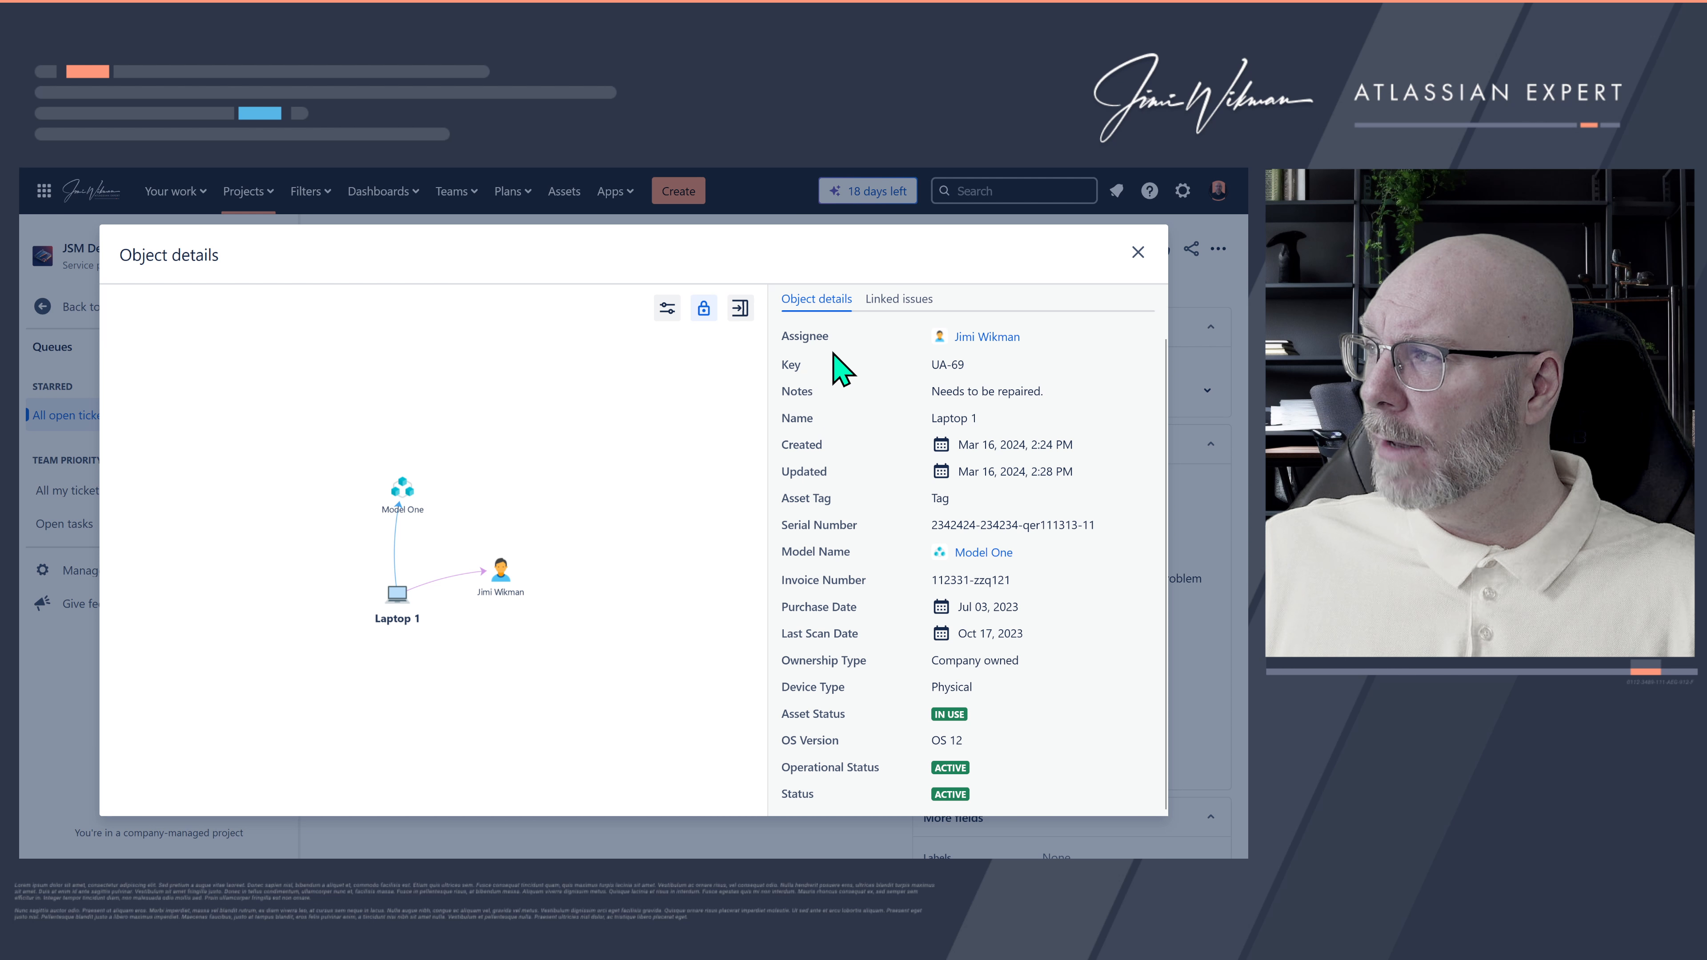
{"action": "left_click_drag", "start_coordinate": [846, 370], "coordinate": [889, 699]}
{"action": "left_click", "coordinate": [888, 698]}
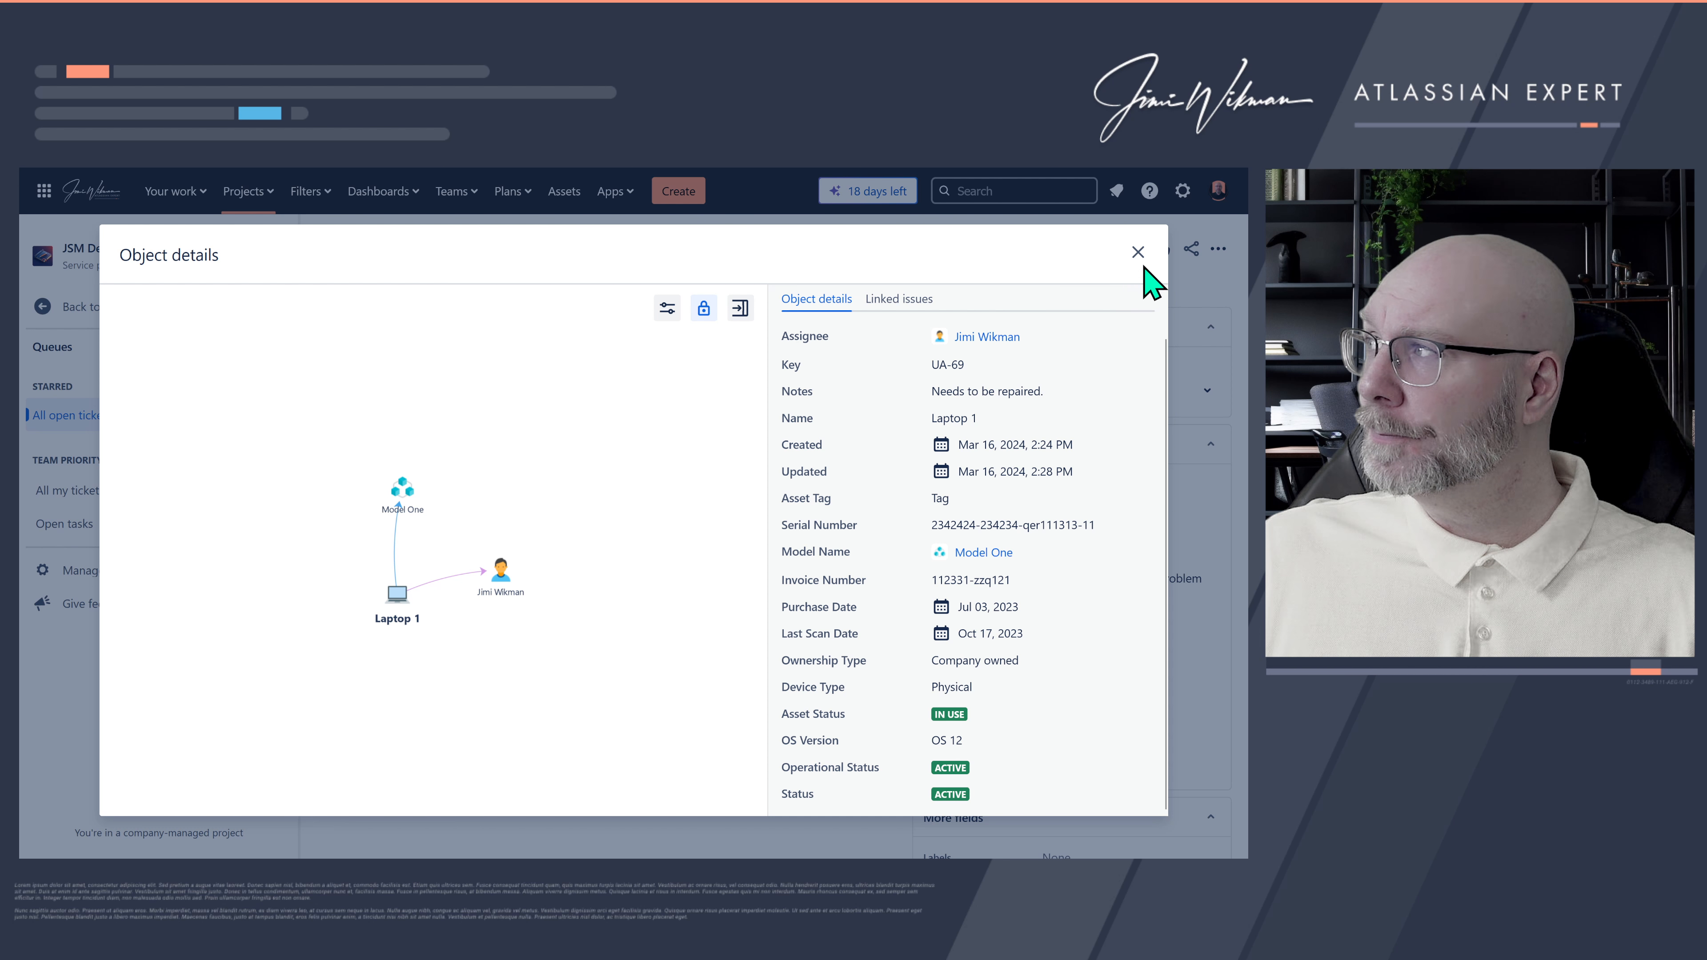
{"action": "left_click", "coordinate": [1138, 254]}
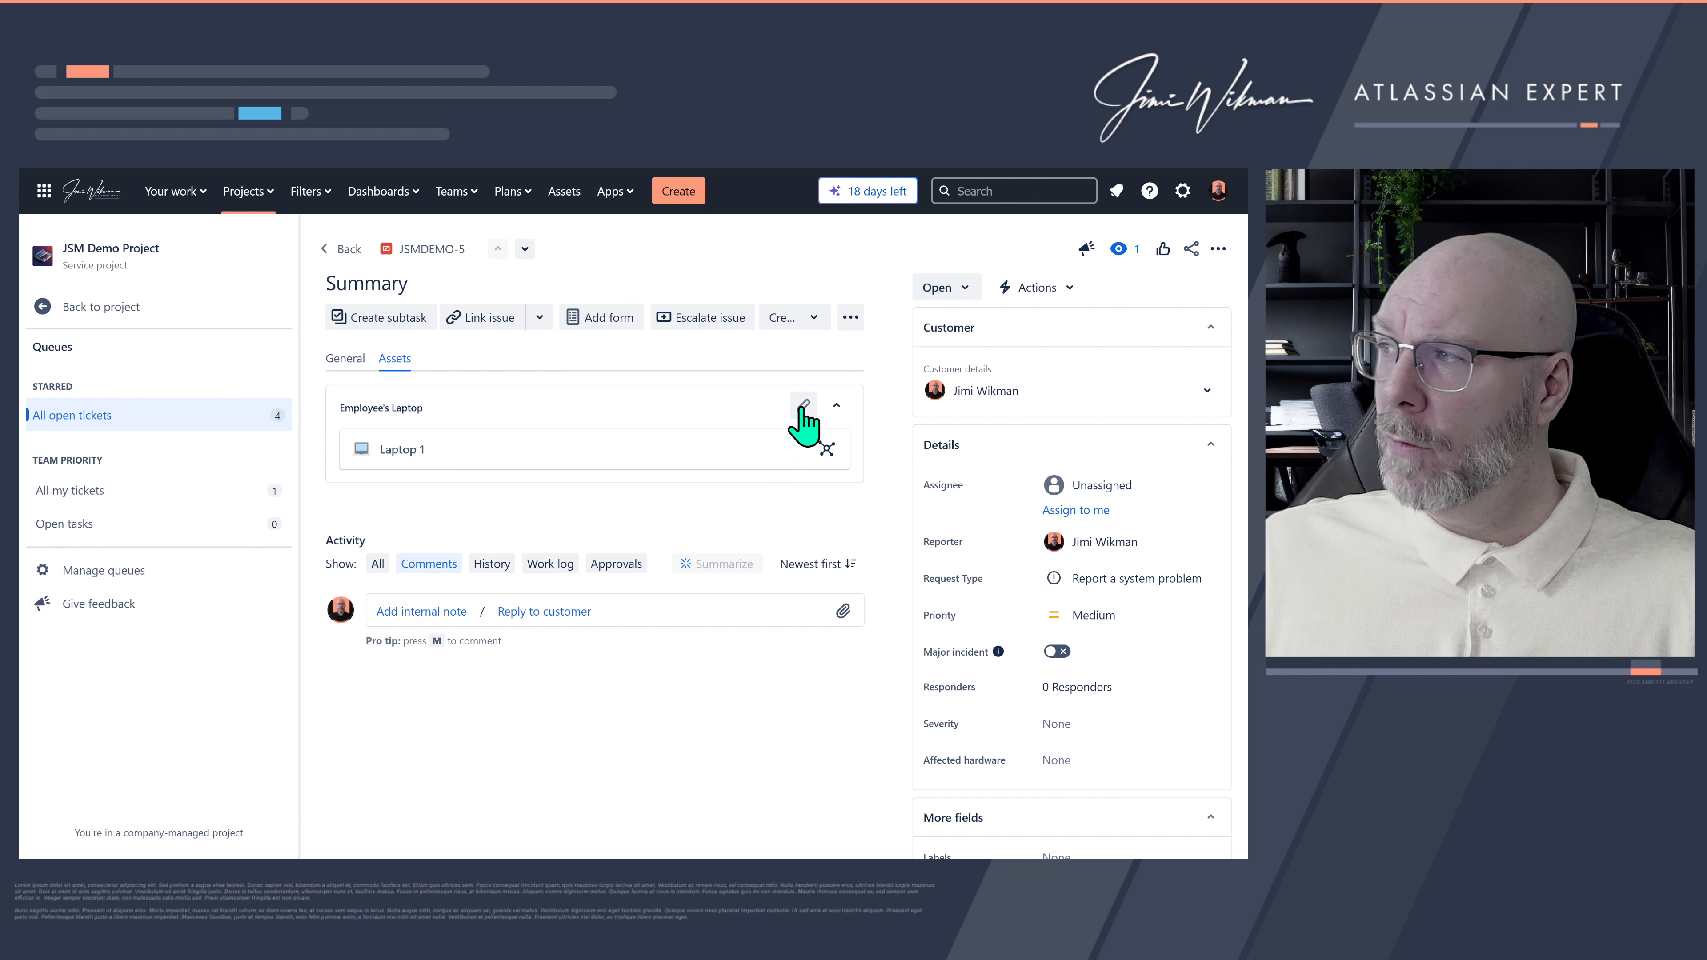
Step: View the objects selectable in the ticket's Employee's Laptop field, cancel the edit and check the Hardware Assets objects
{"action": "left_click", "coordinate": [802, 406]}
{"action": "left_click", "coordinate": [825, 449]}
{"action": "left_click", "coordinate": [522, 447]}
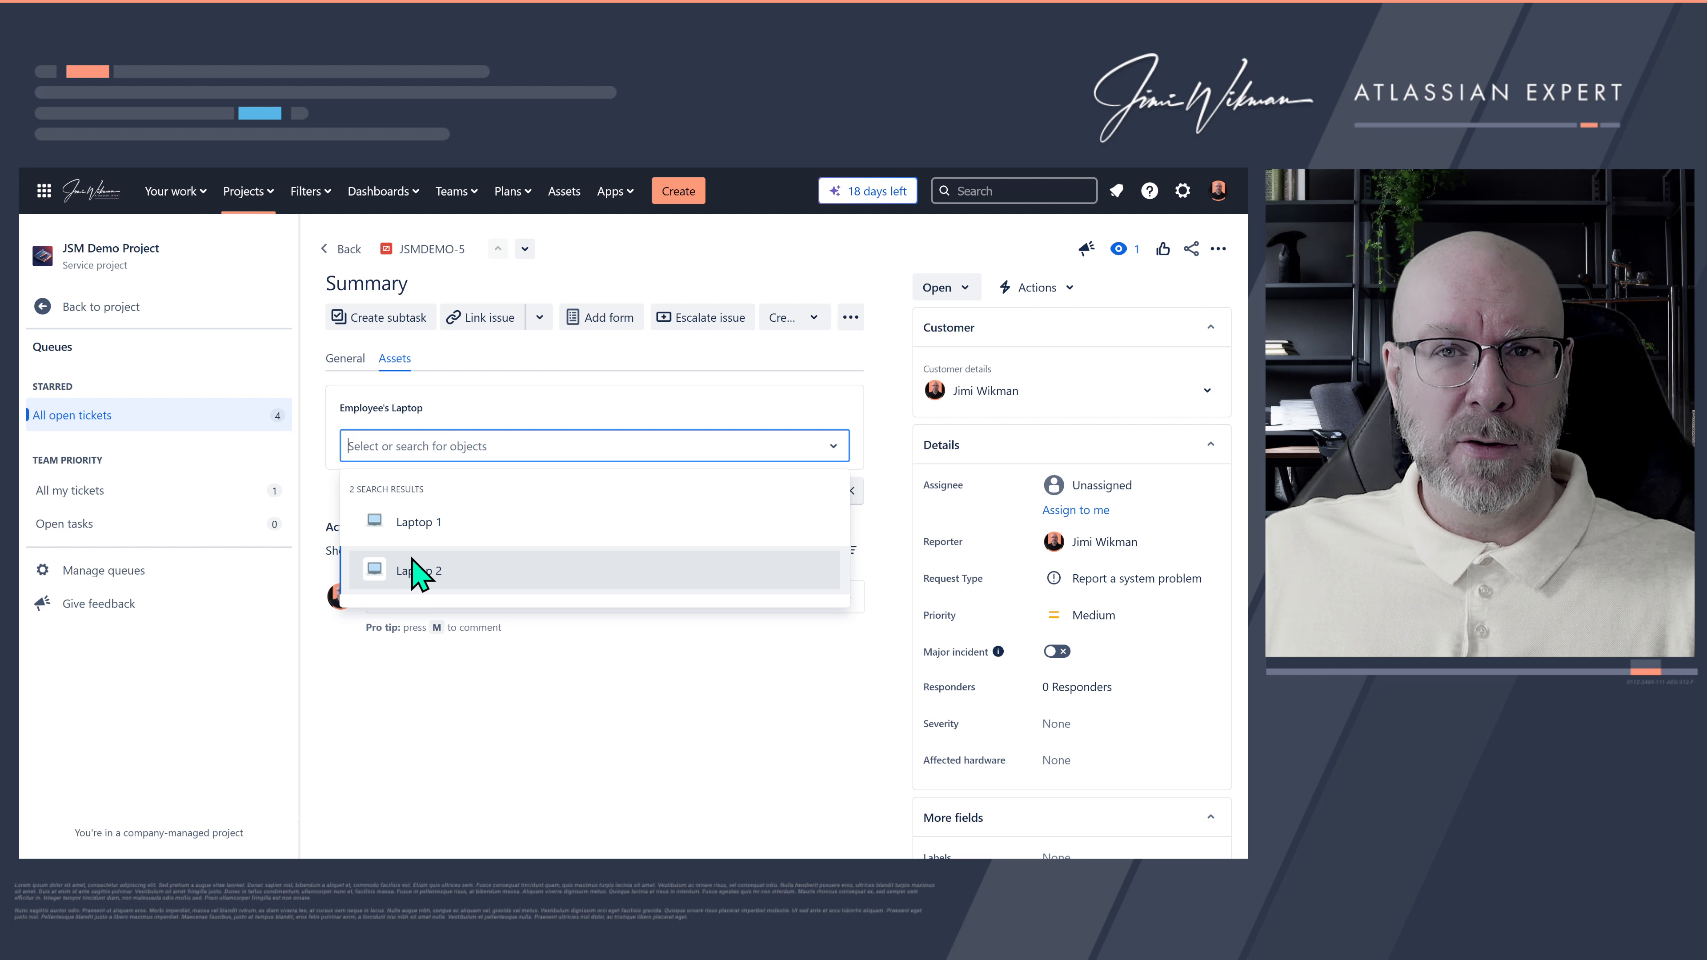
{"action": "left_click", "coordinate": [885, 462]}
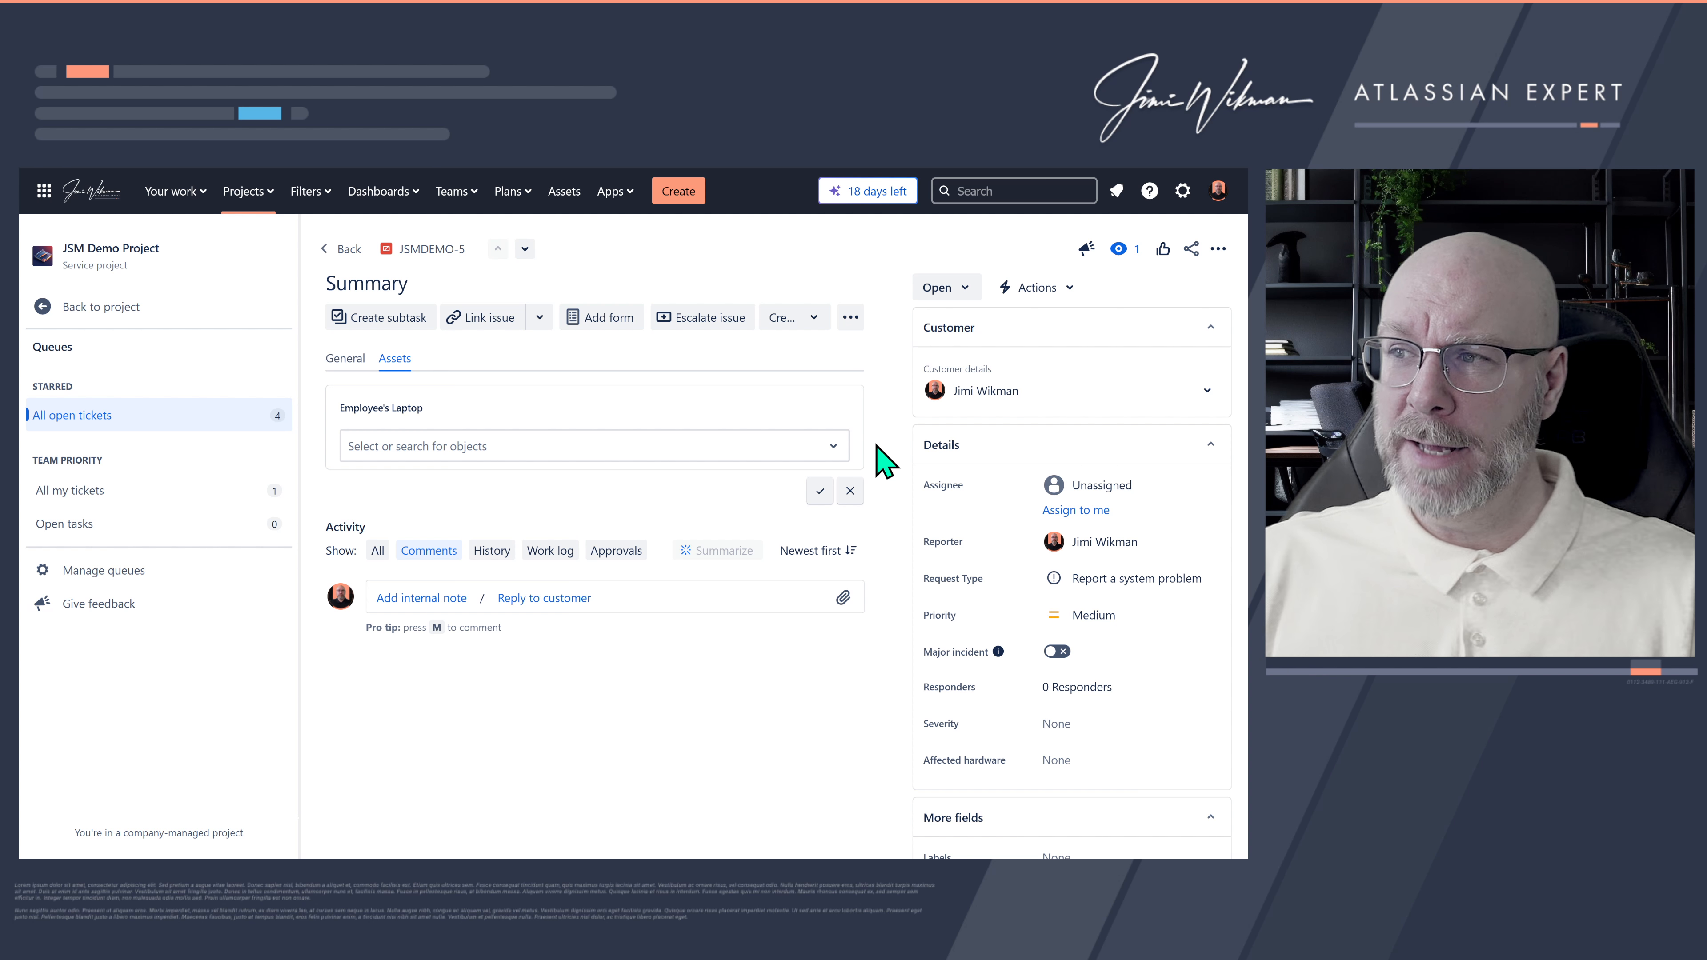
{"action": "left_click", "coordinate": [850, 491]}
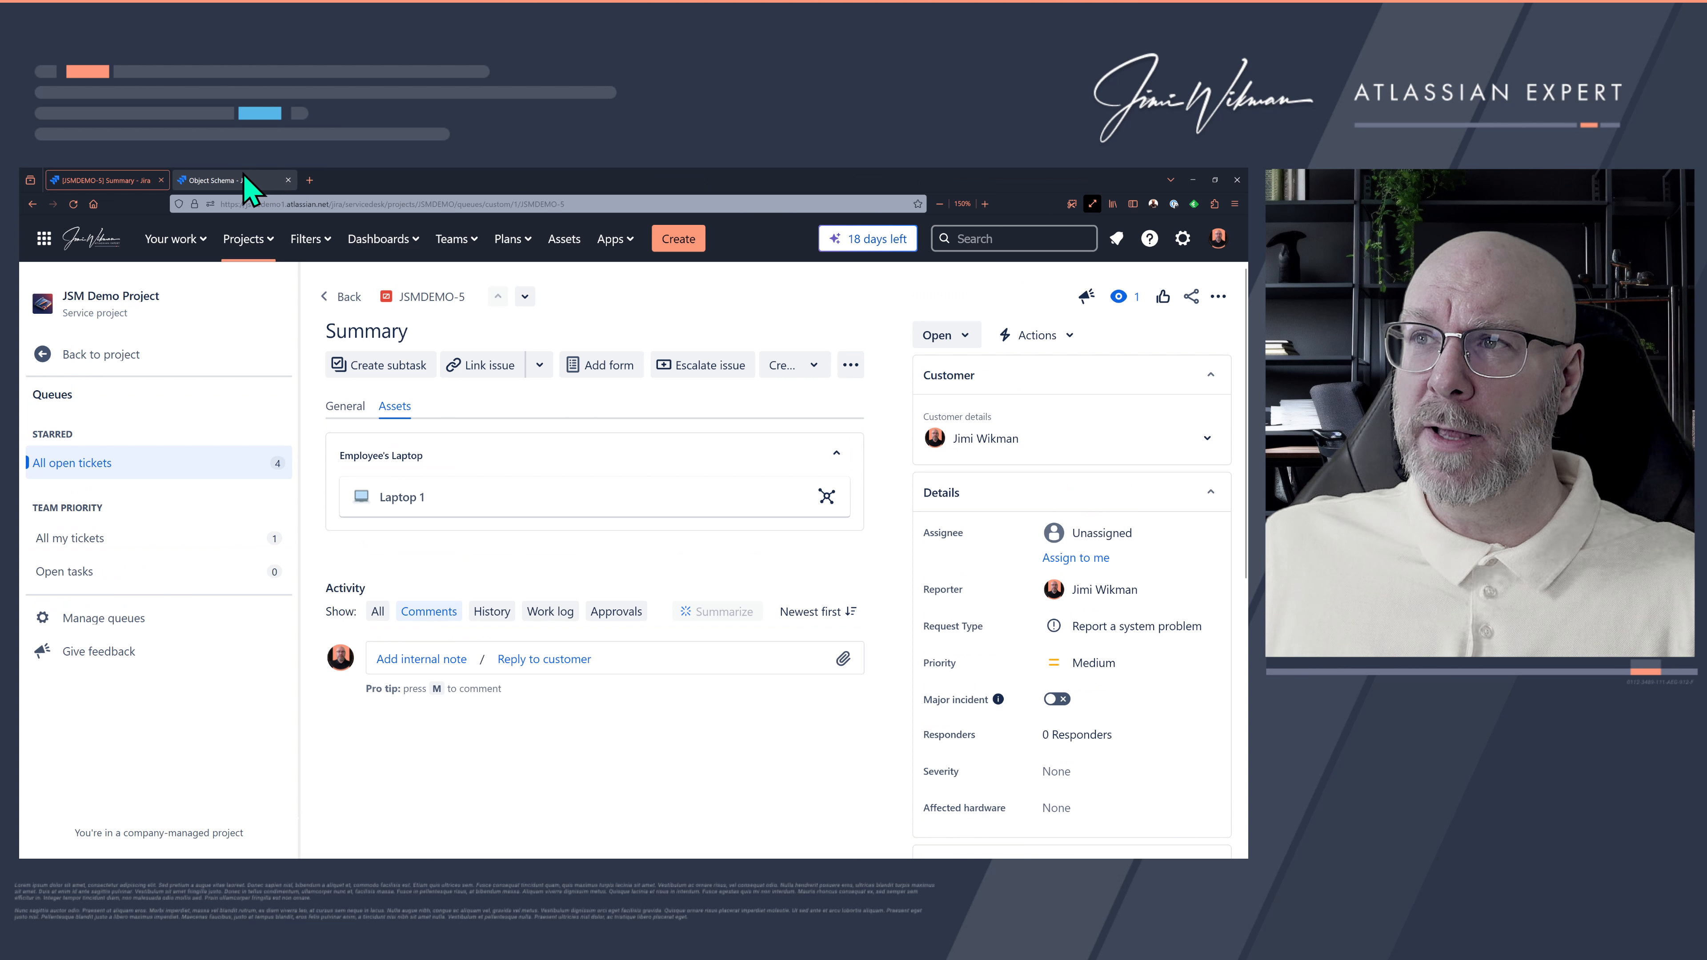
{"action": "left_click", "coordinate": [239, 179]}
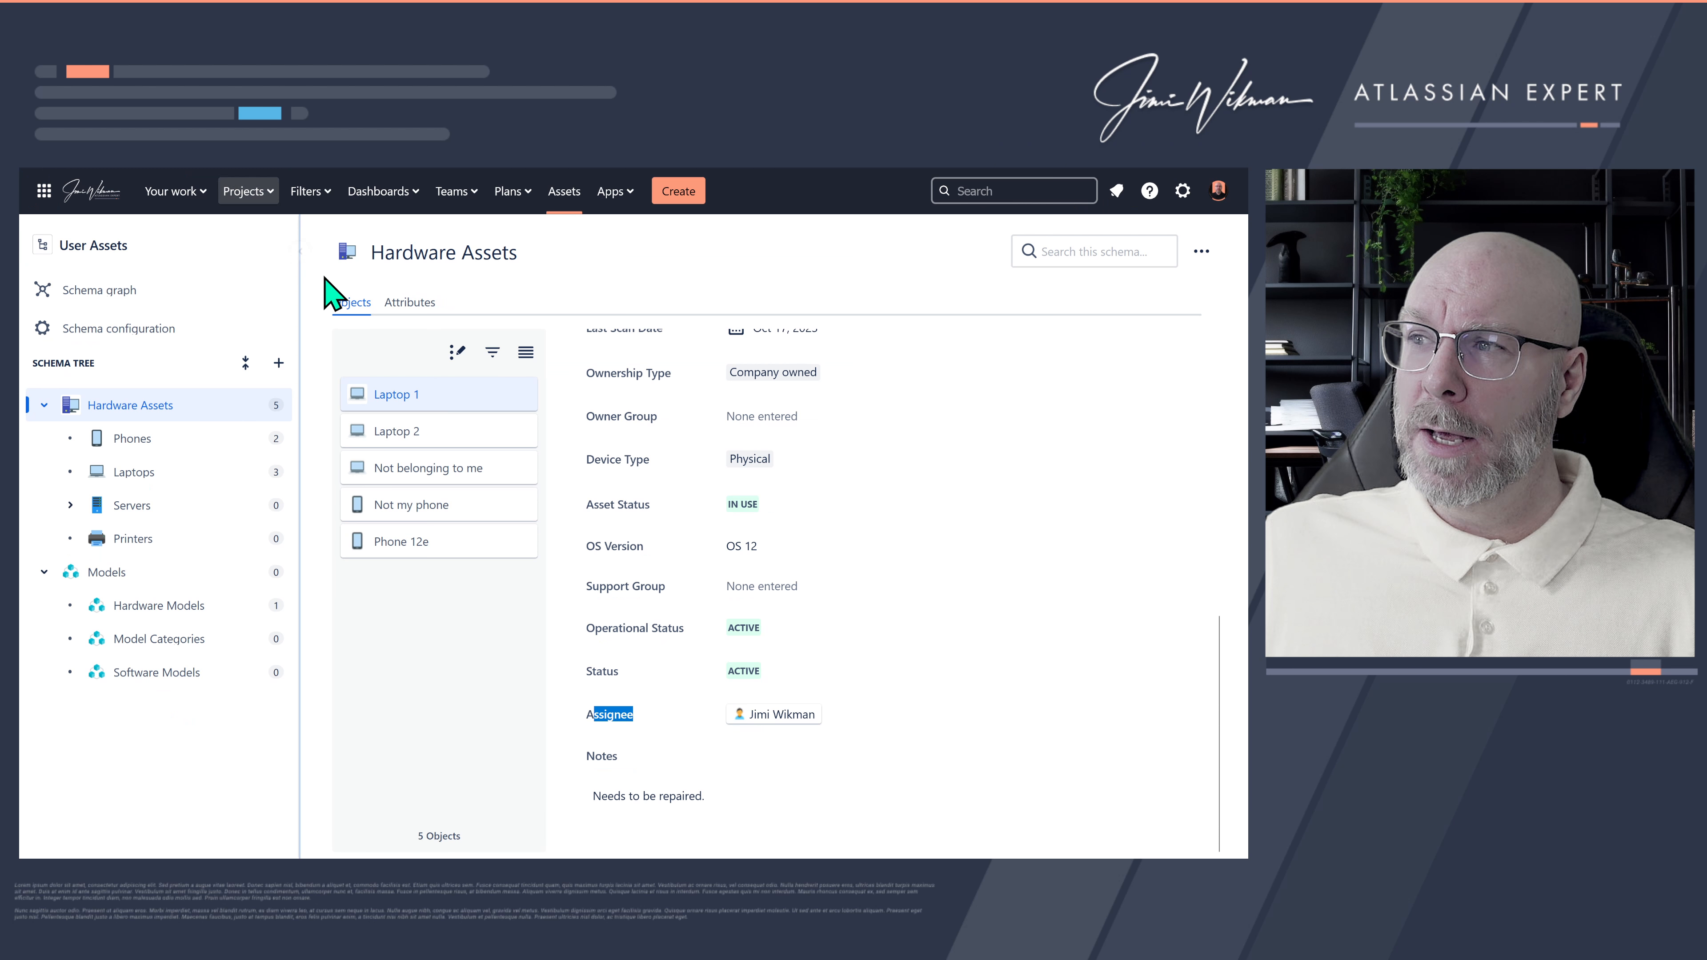
{"action": "left_click", "coordinate": [133, 183]}
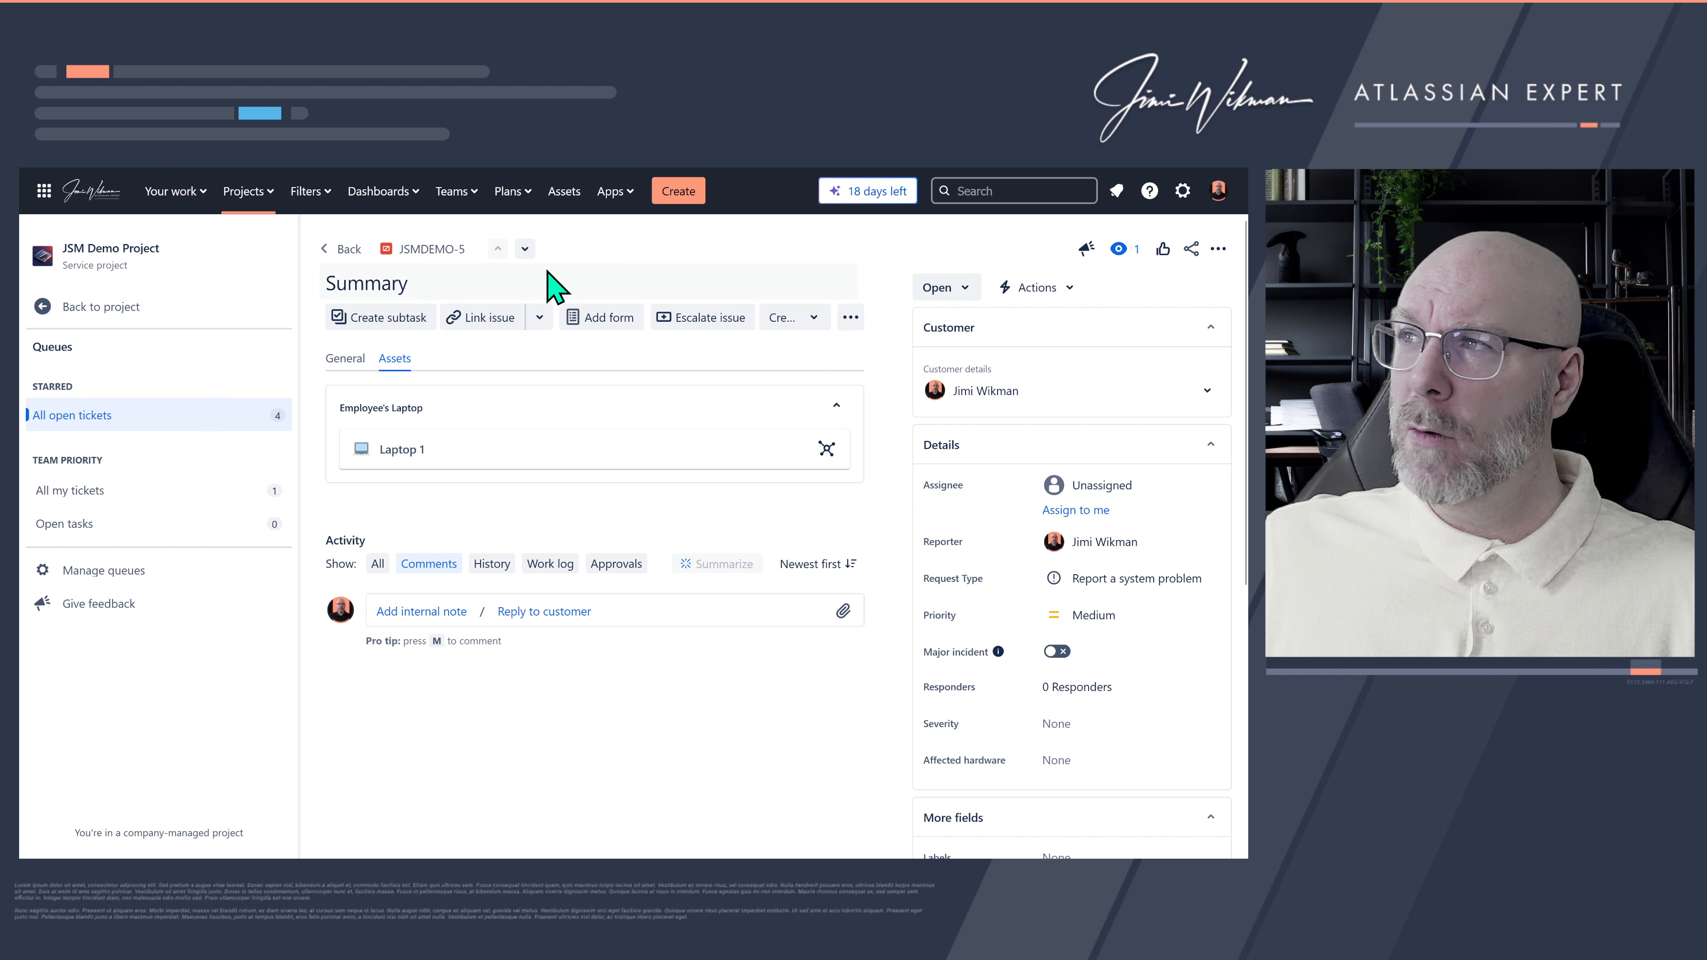
Step: Find the Employee's Laptop custom field in the issue settings and open its Assets objects field configuration for editing
{"action": "left_click", "coordinate": [1184, 192]}
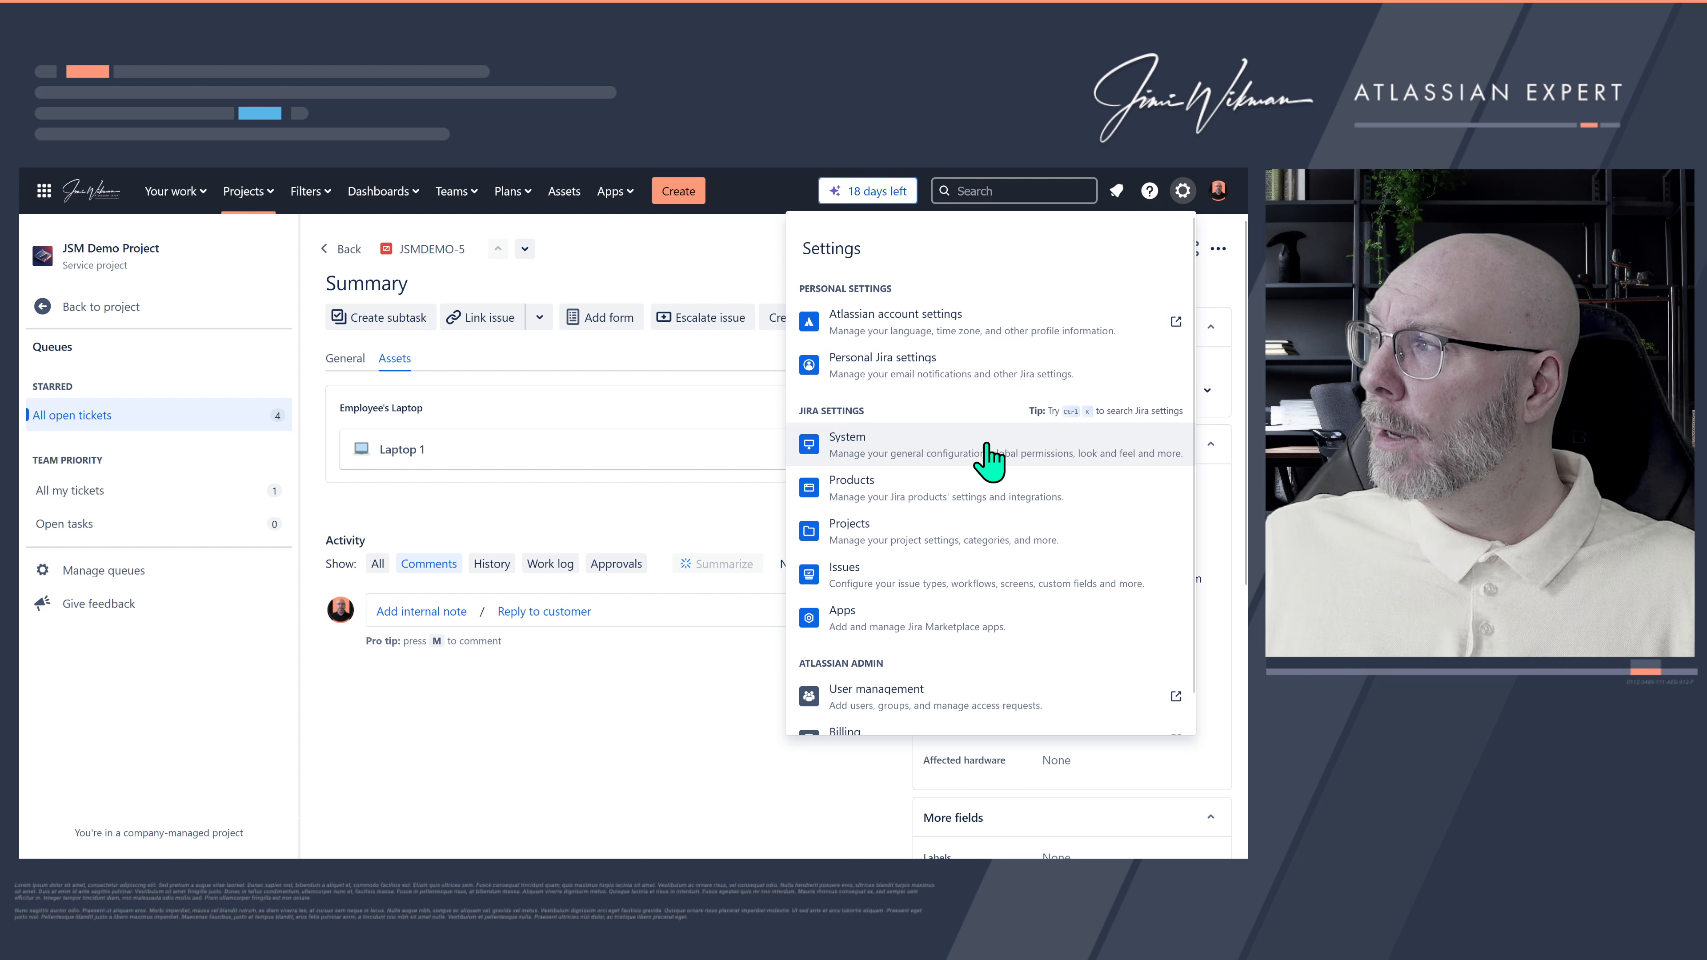
{"action": "left_click", "coordinate": [864, 575]}
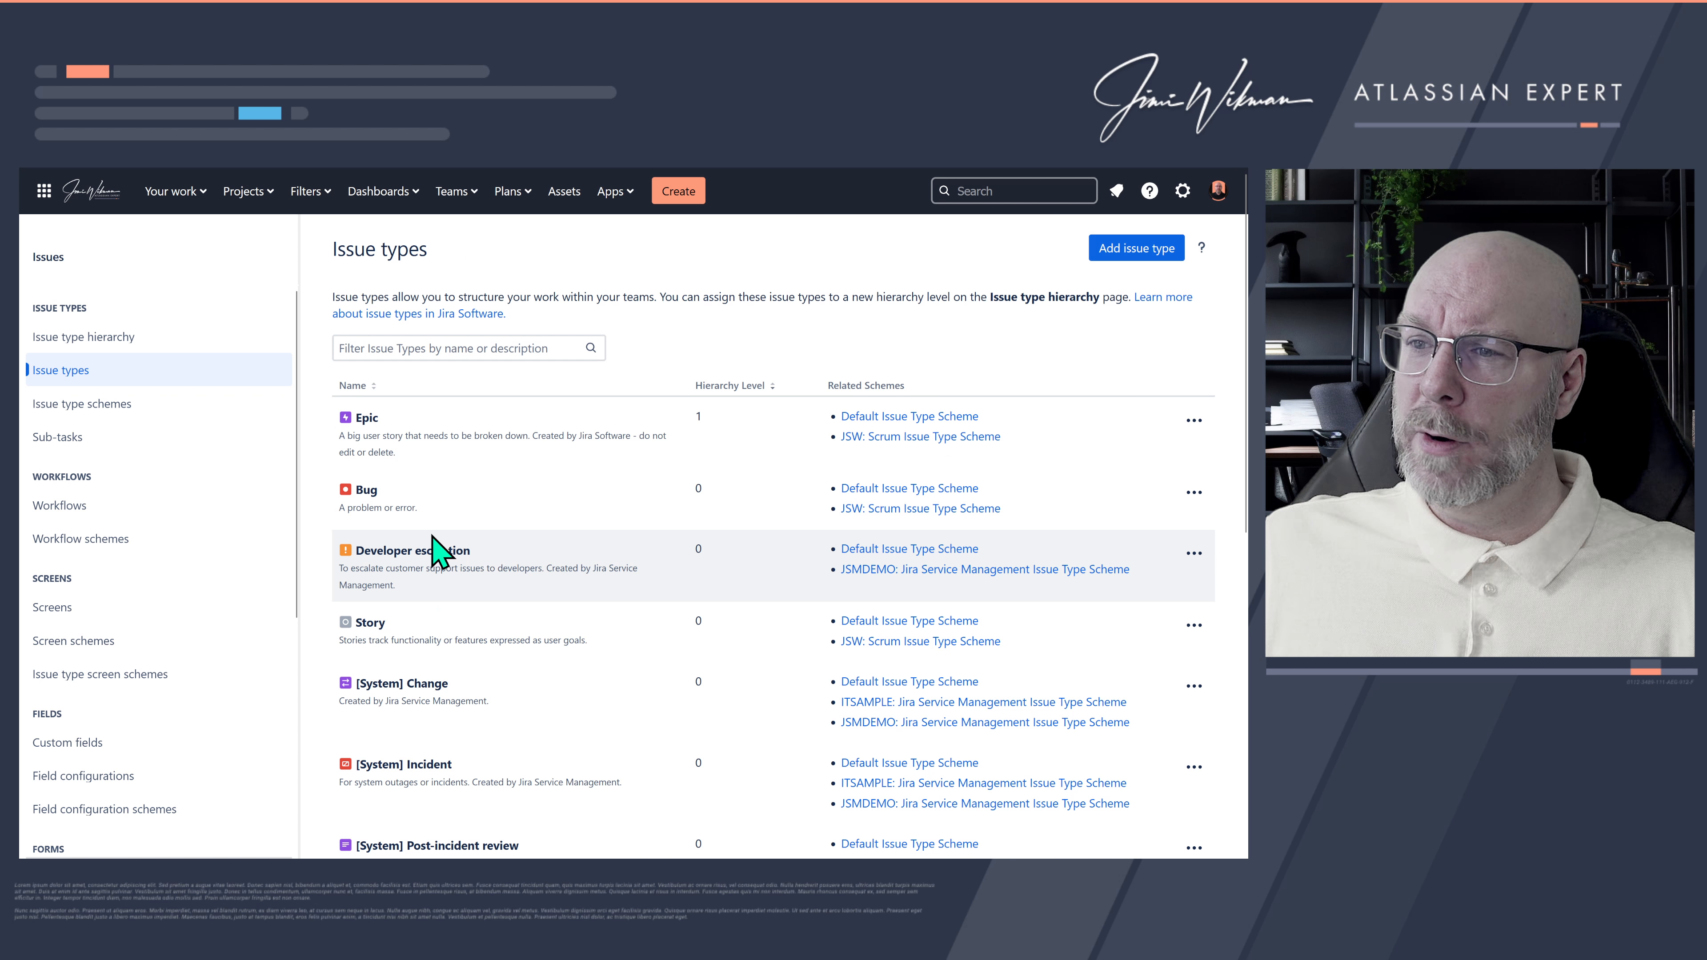
{"action": "left_click", "coordinate": [115, 743]}
{"action": "left_click", "coordinate": [381, 337]}
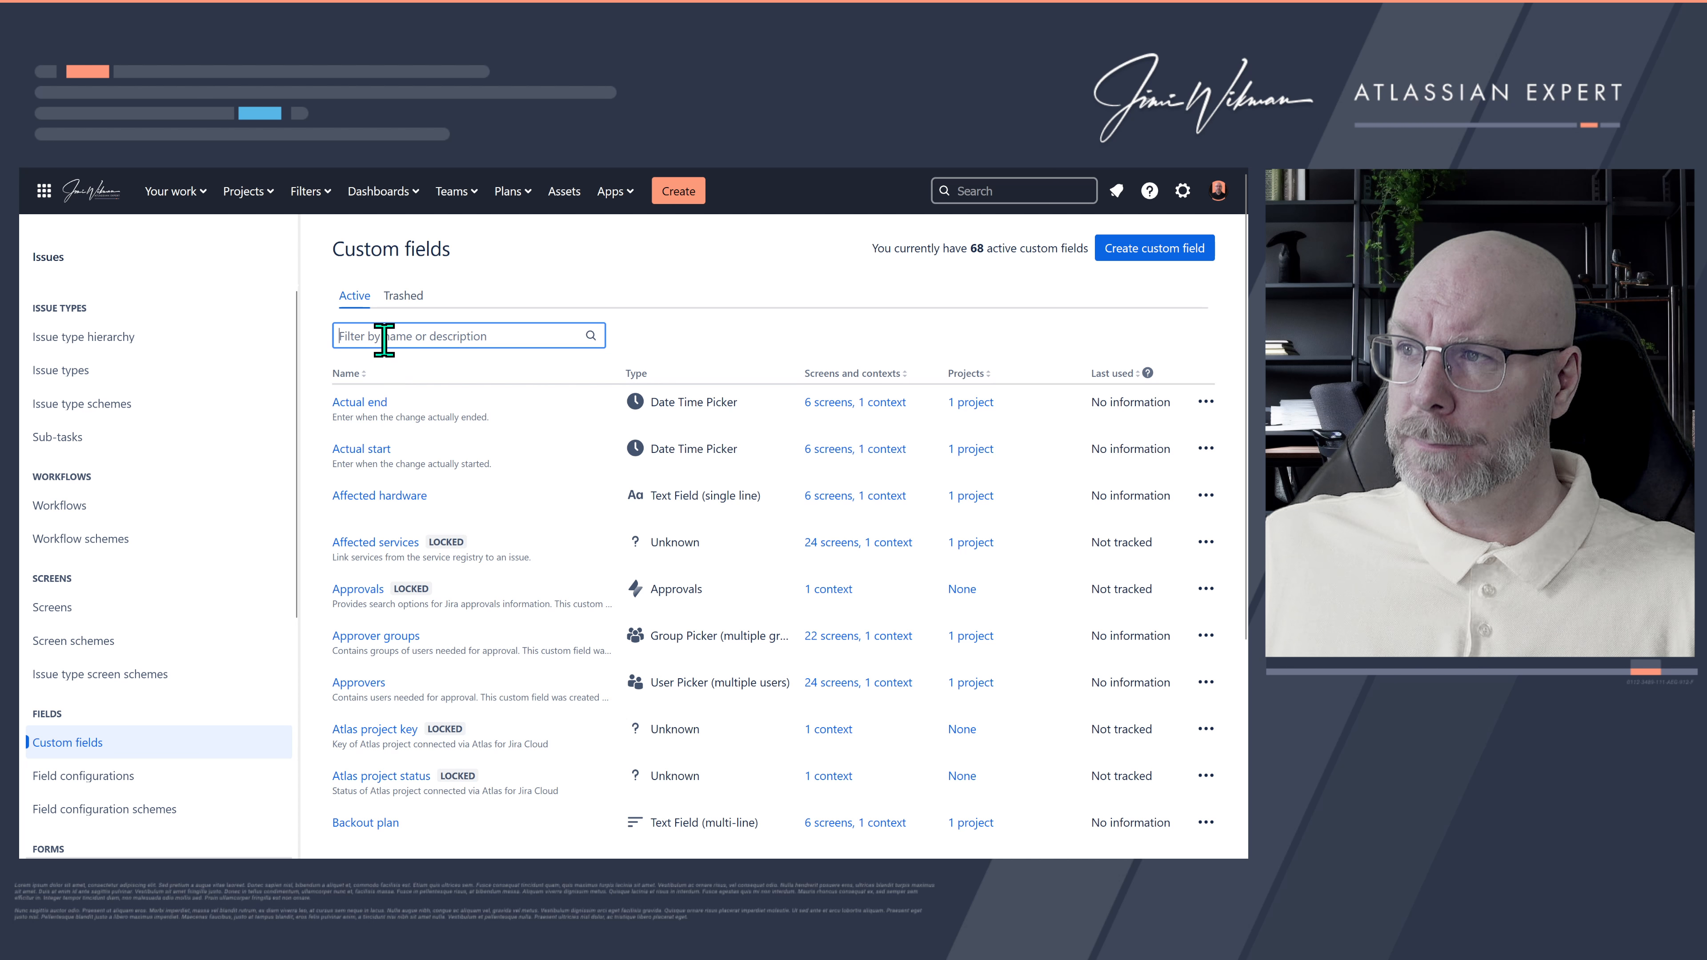
{"action": "type", "text": "employ"}
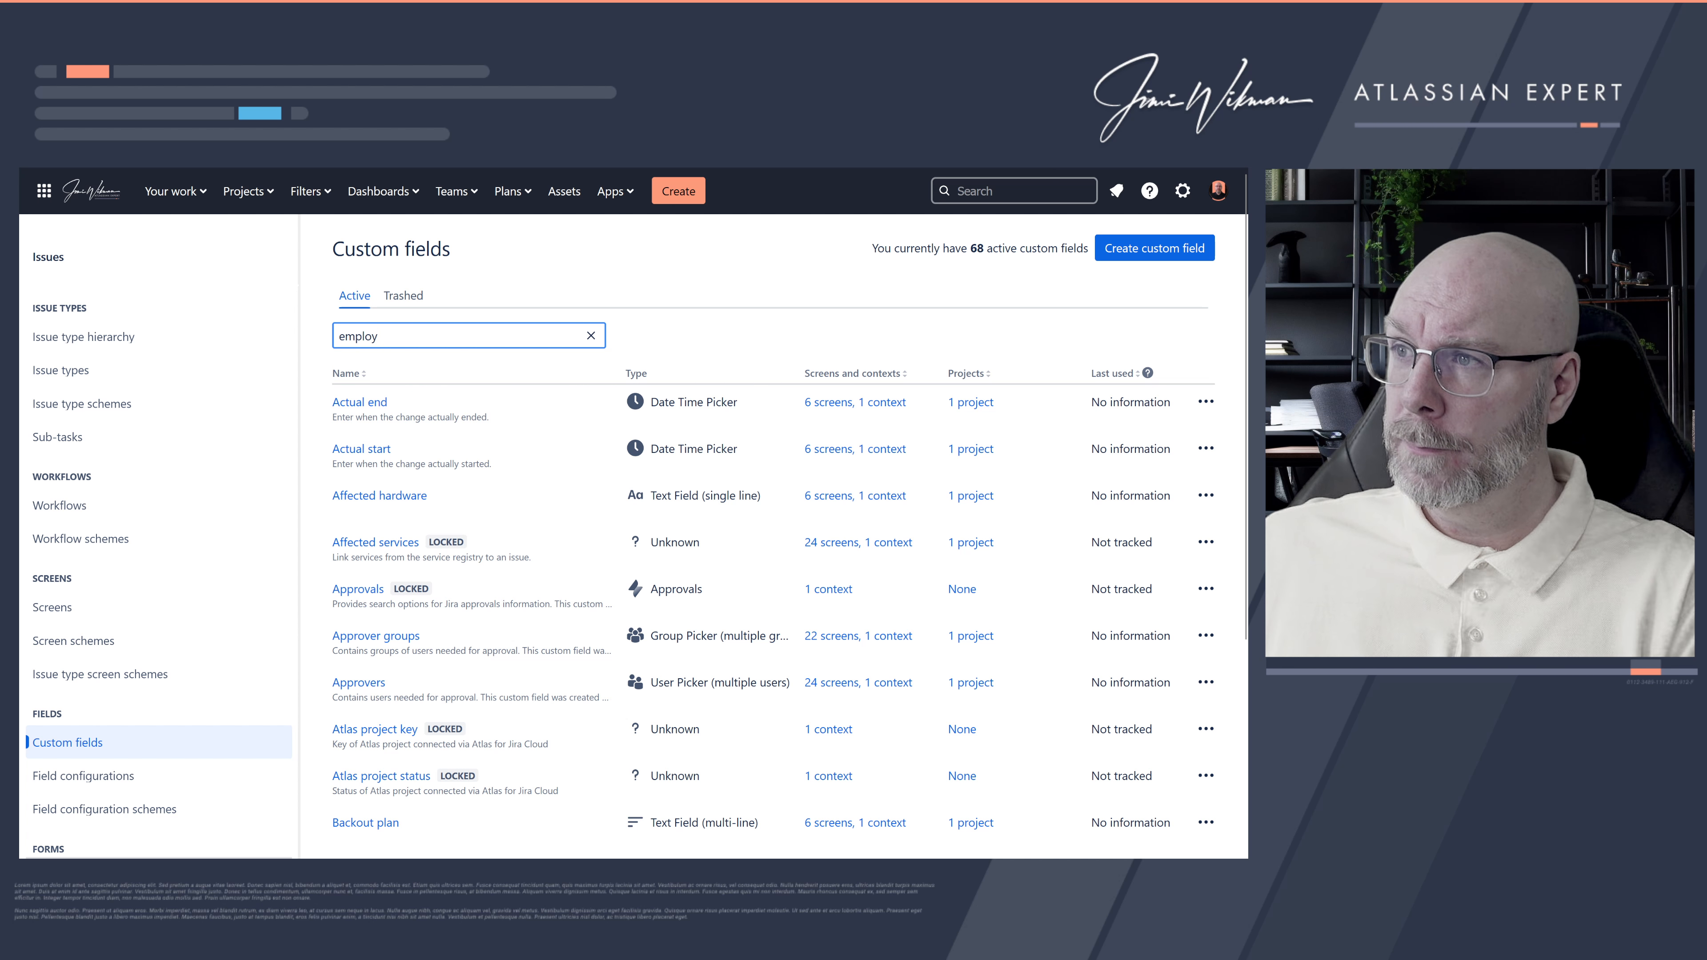
{"action": "left_click", "coordinate": [1206, 402]}
{"action": "left_click", "coordinate": [1141, 471]}
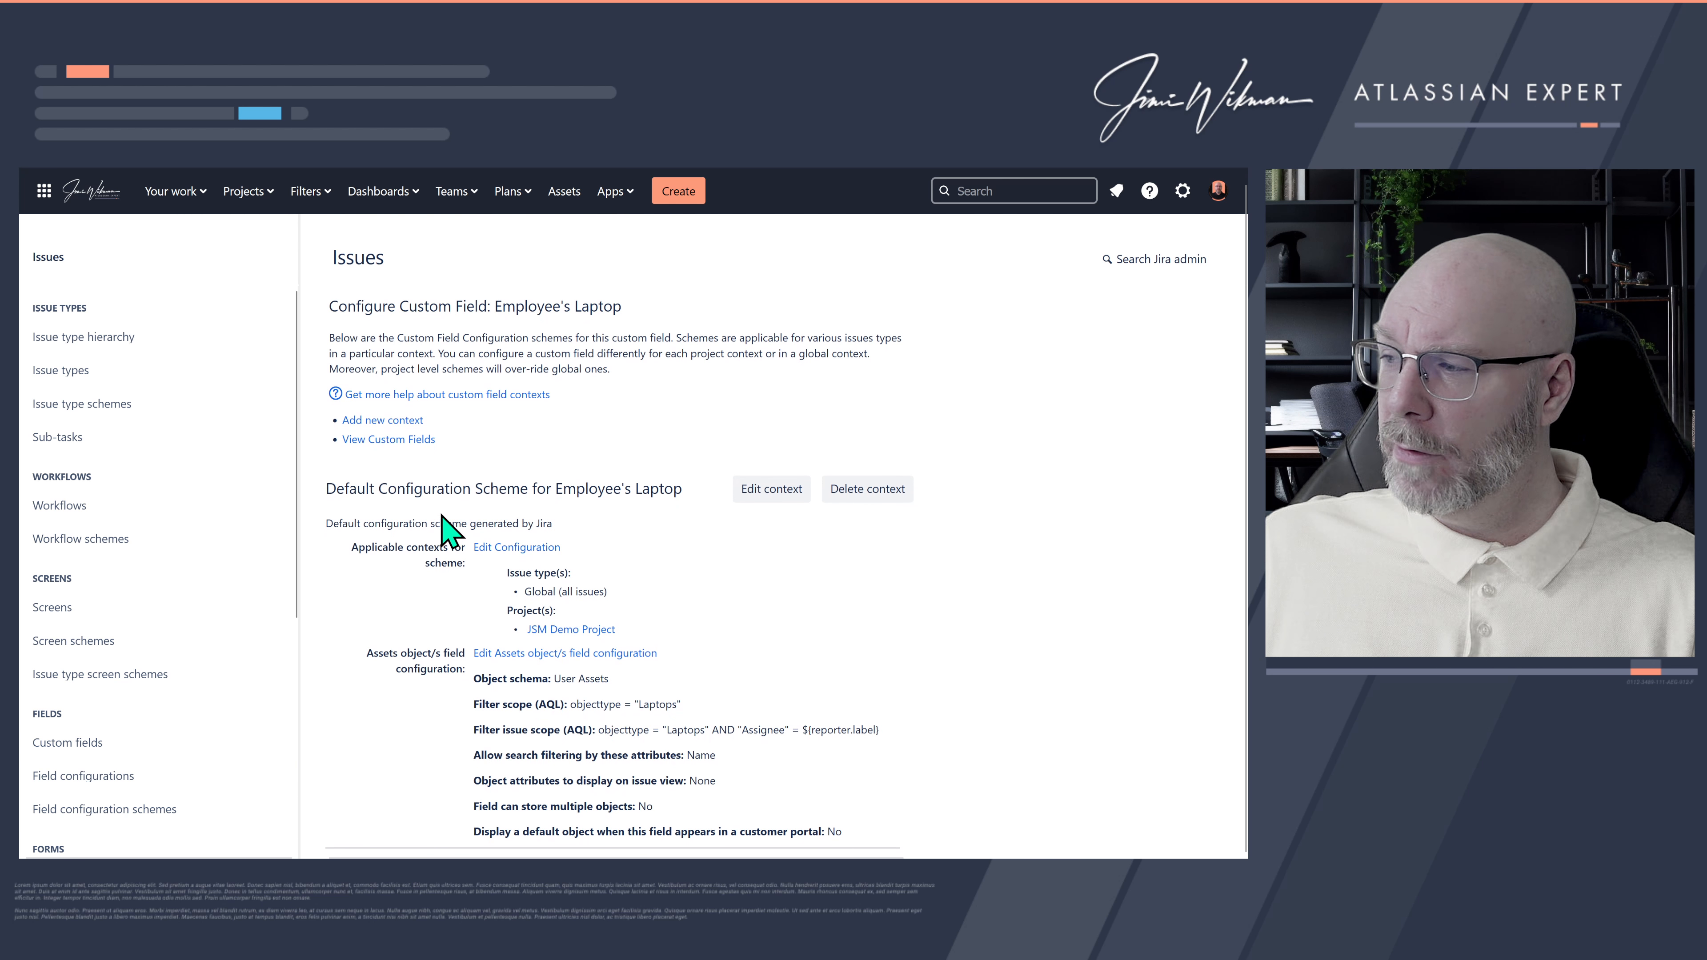
{"action": "left_click", "coordinate": [491, 654]}
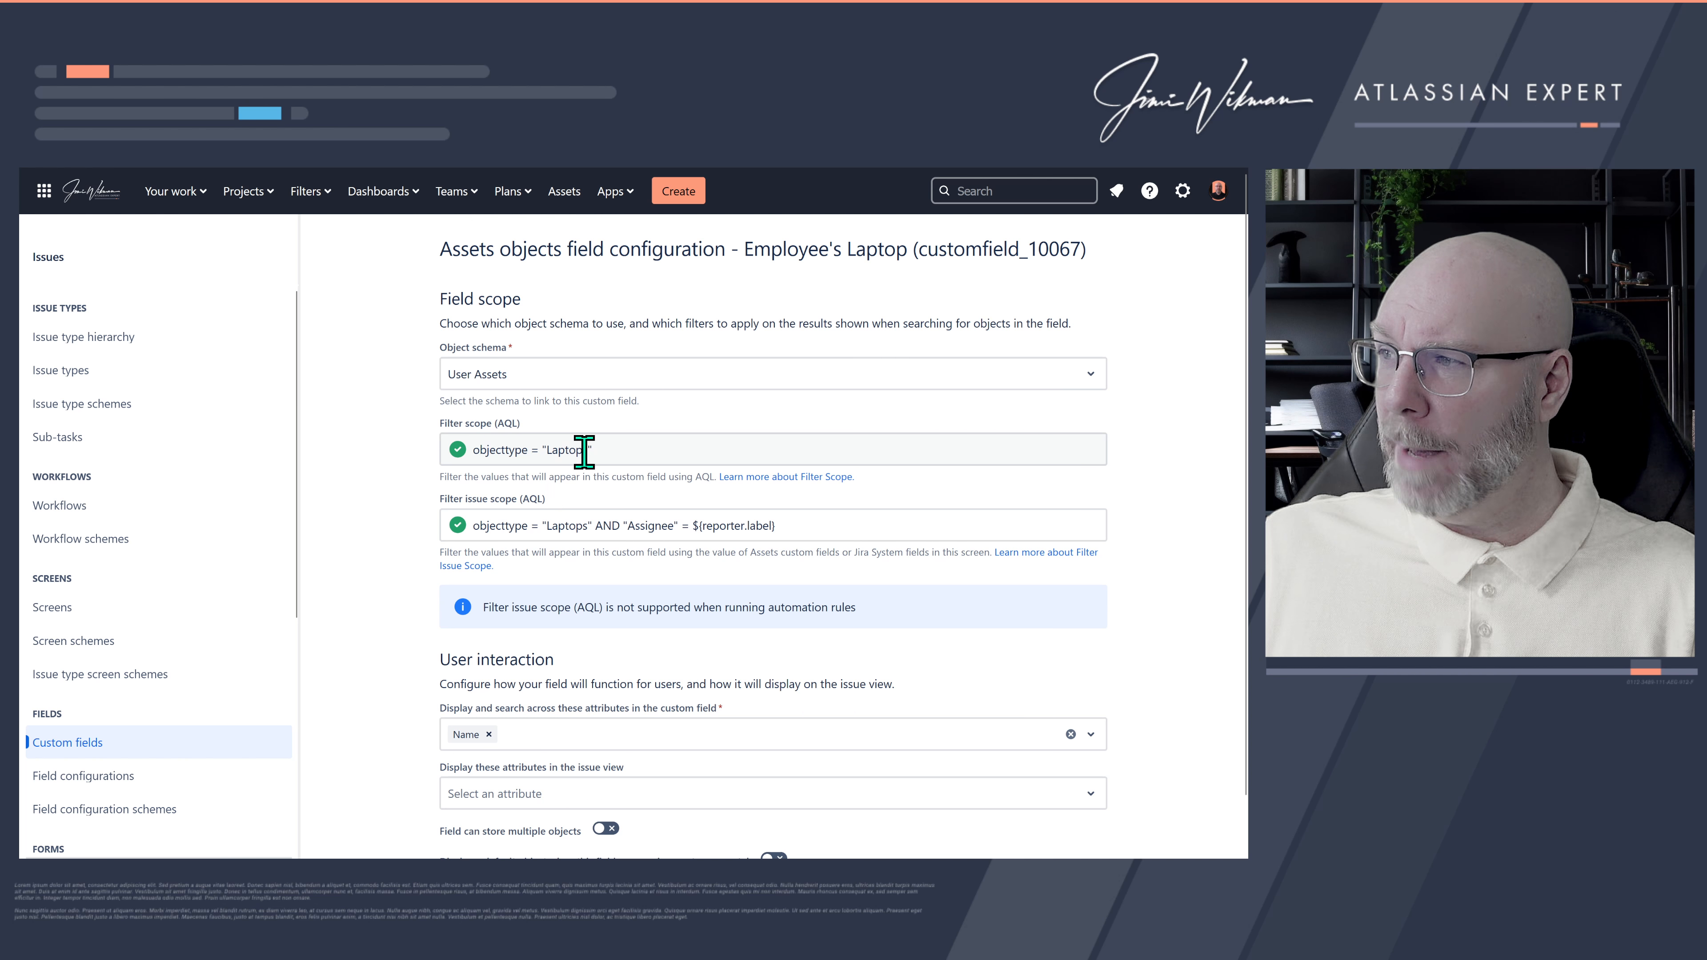
{"action": "left_click", "coordinate": [233, 180]}
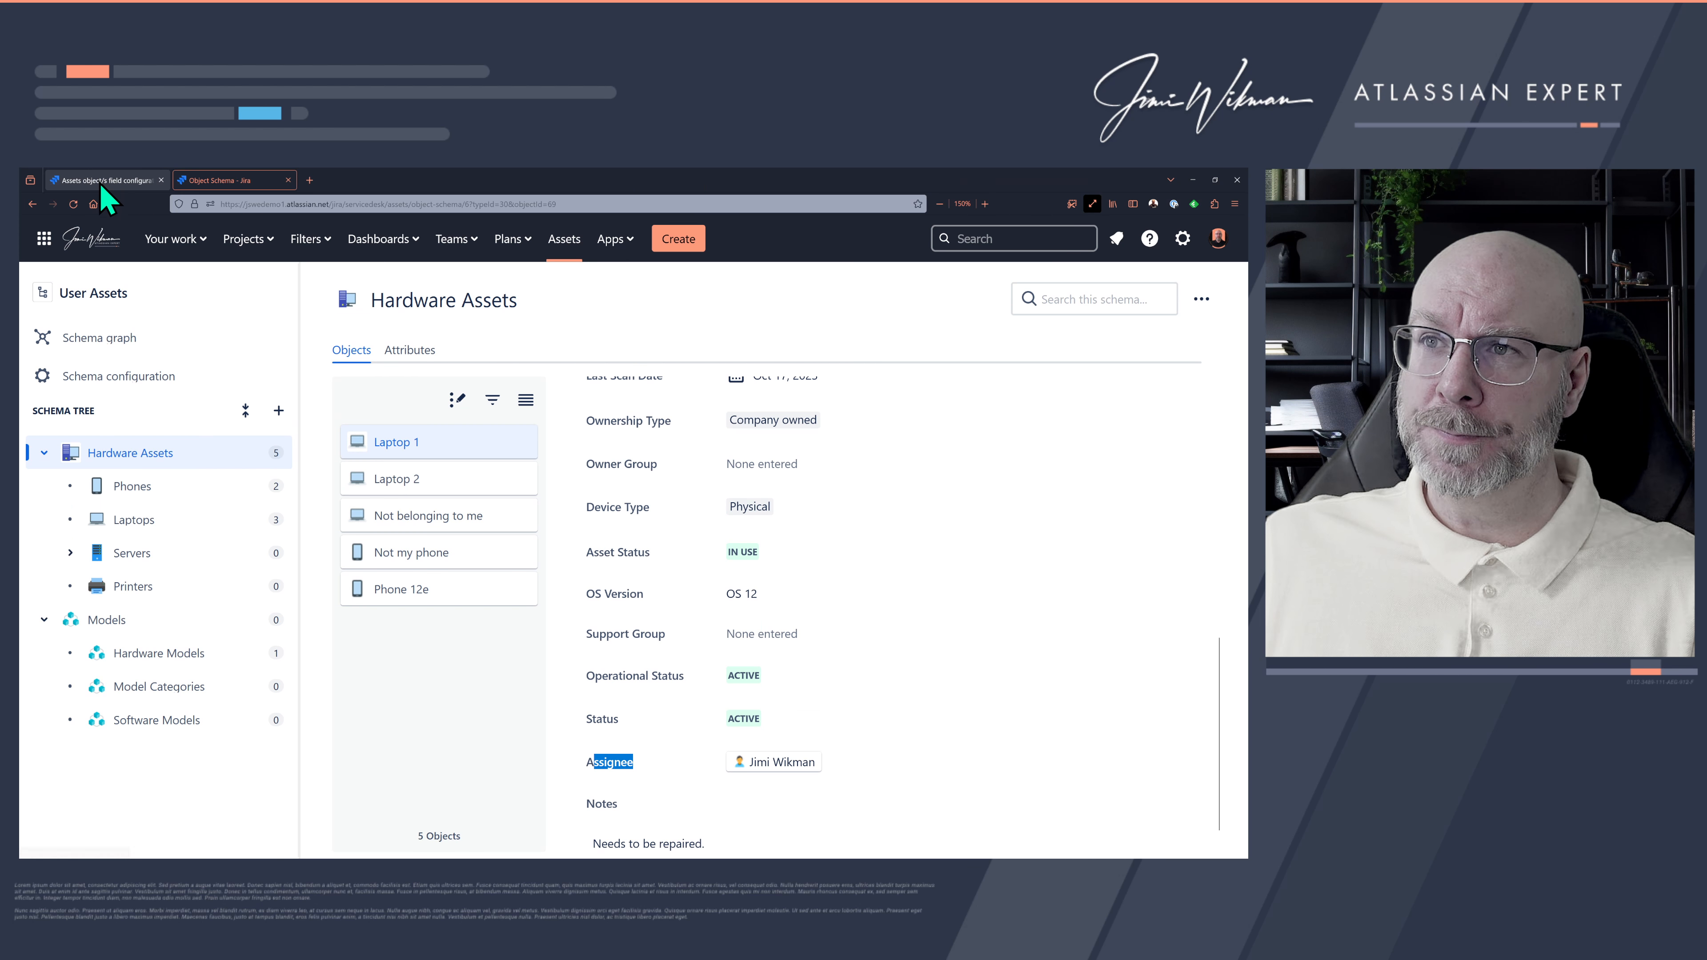
{"action": "left_click", "coordinate": [107, 182]}
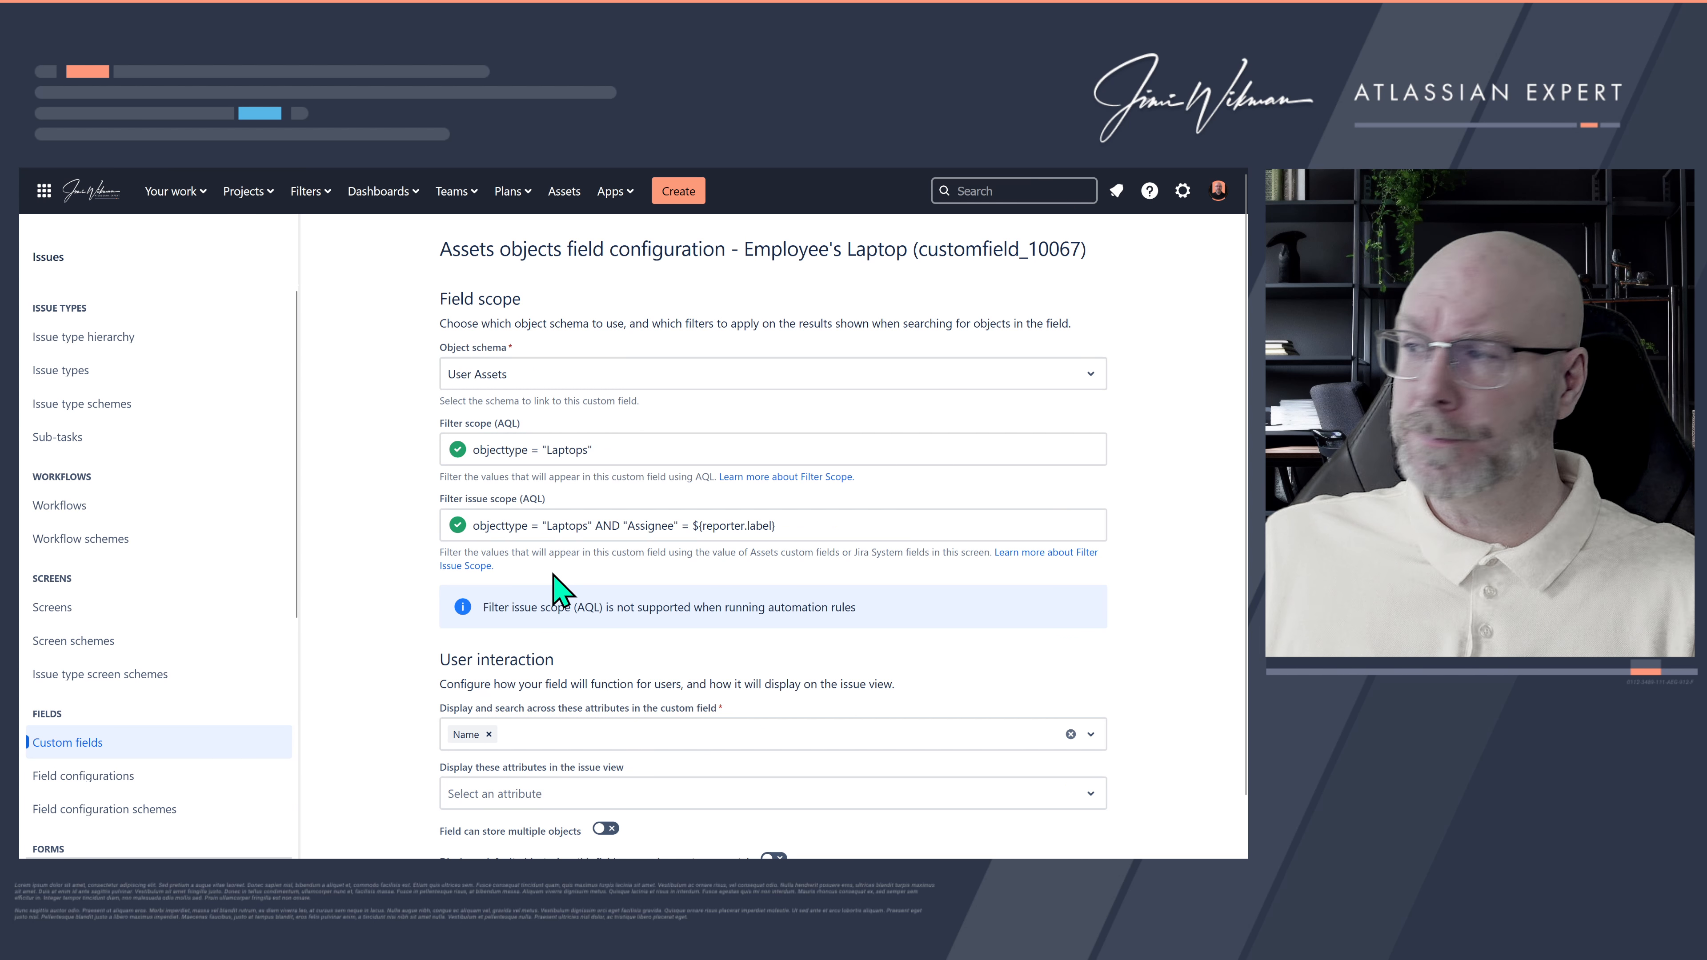
Step: Set the filter scope to objecttype = "Phones" and the filter issue scope to objecttype = "Phones" AND "Assignee" = ${reporter.label}
{"action": "double_click", "coordinate": [586, 449]}
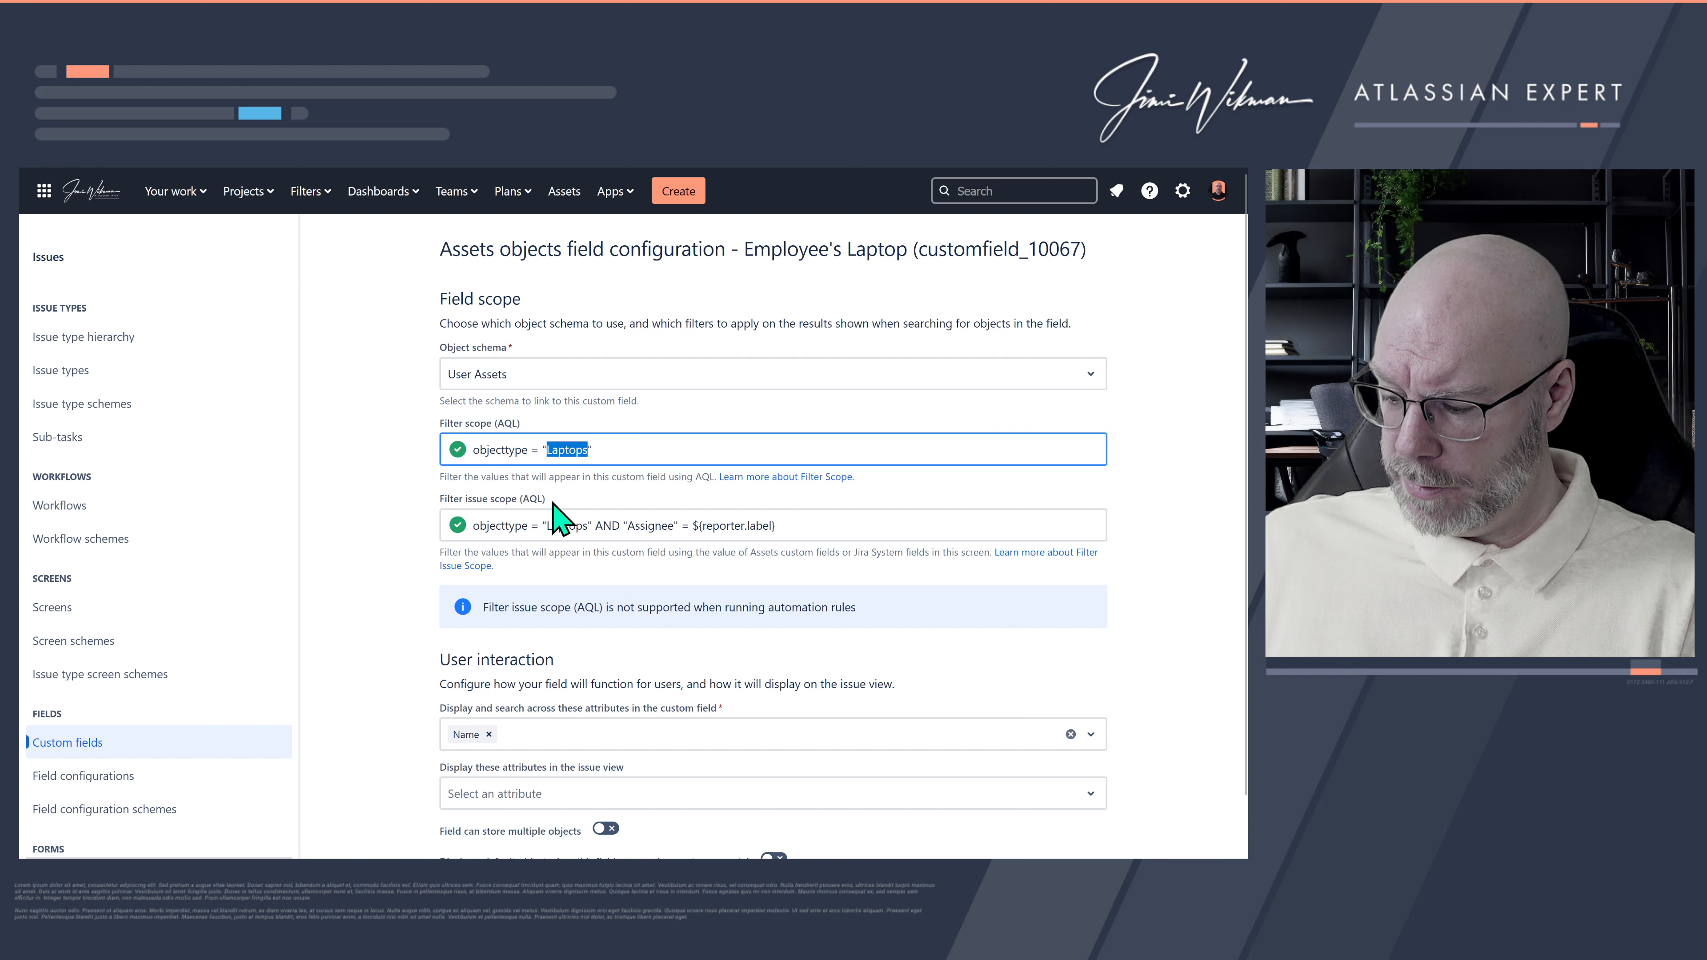
{"action": "type", "text": "Phones"}
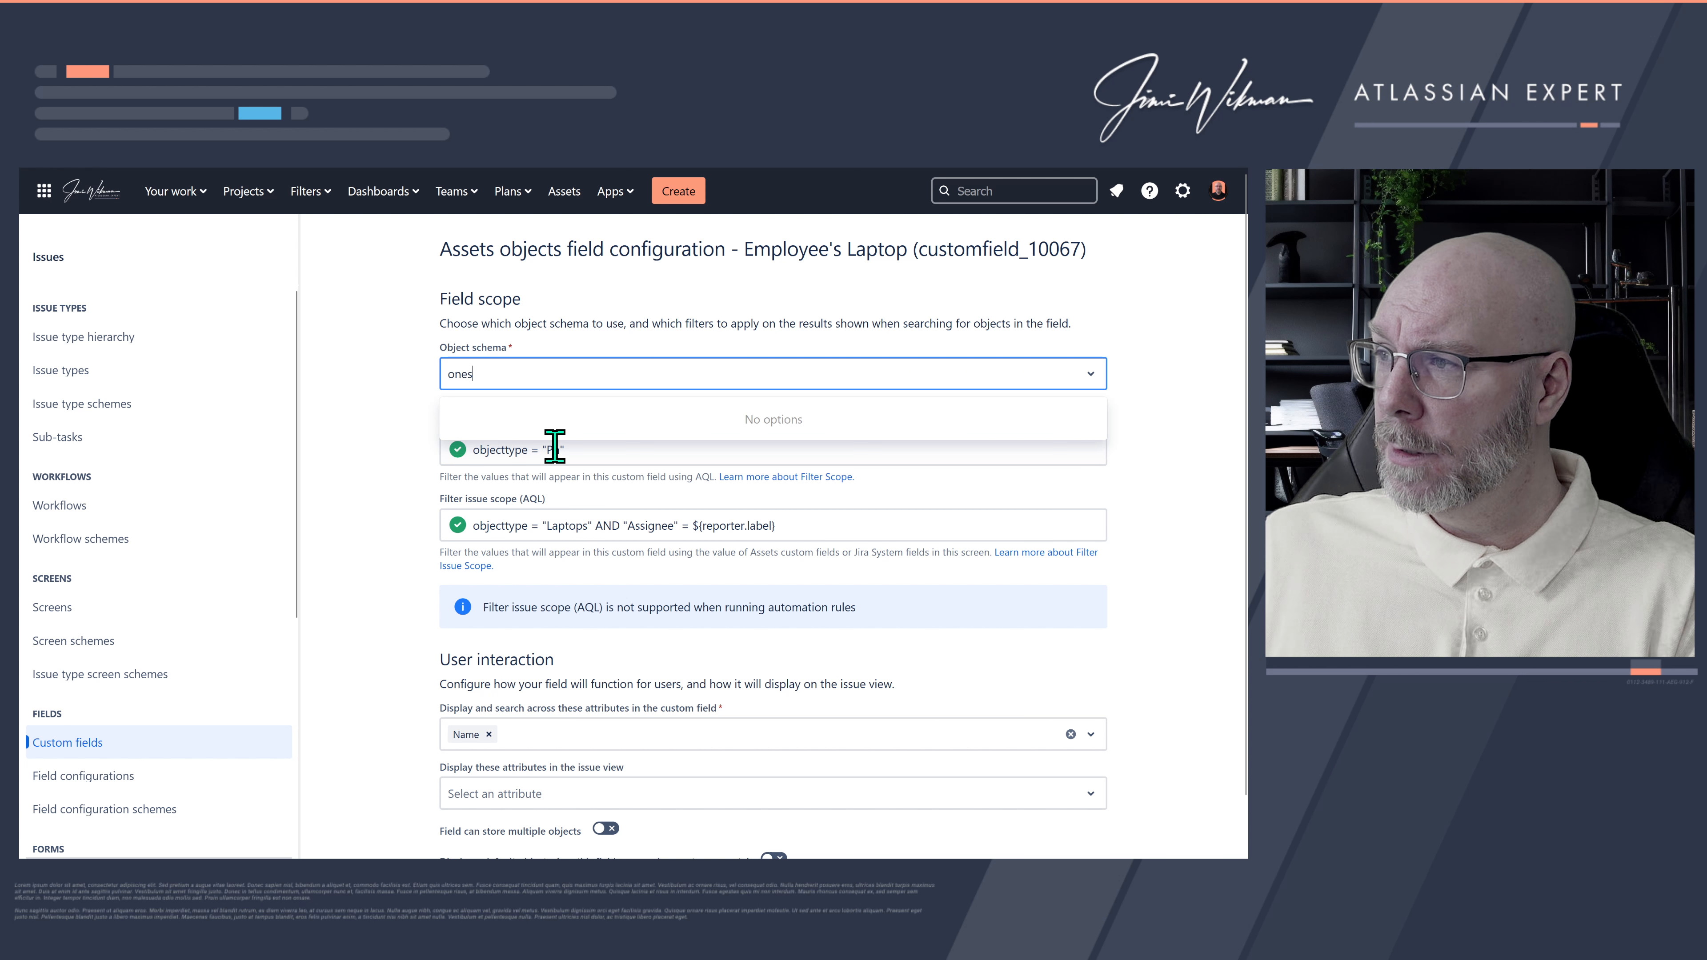
{"action": "left_click", "coordinate": [554, 448]}
{"action": "type", "text": "ones"}
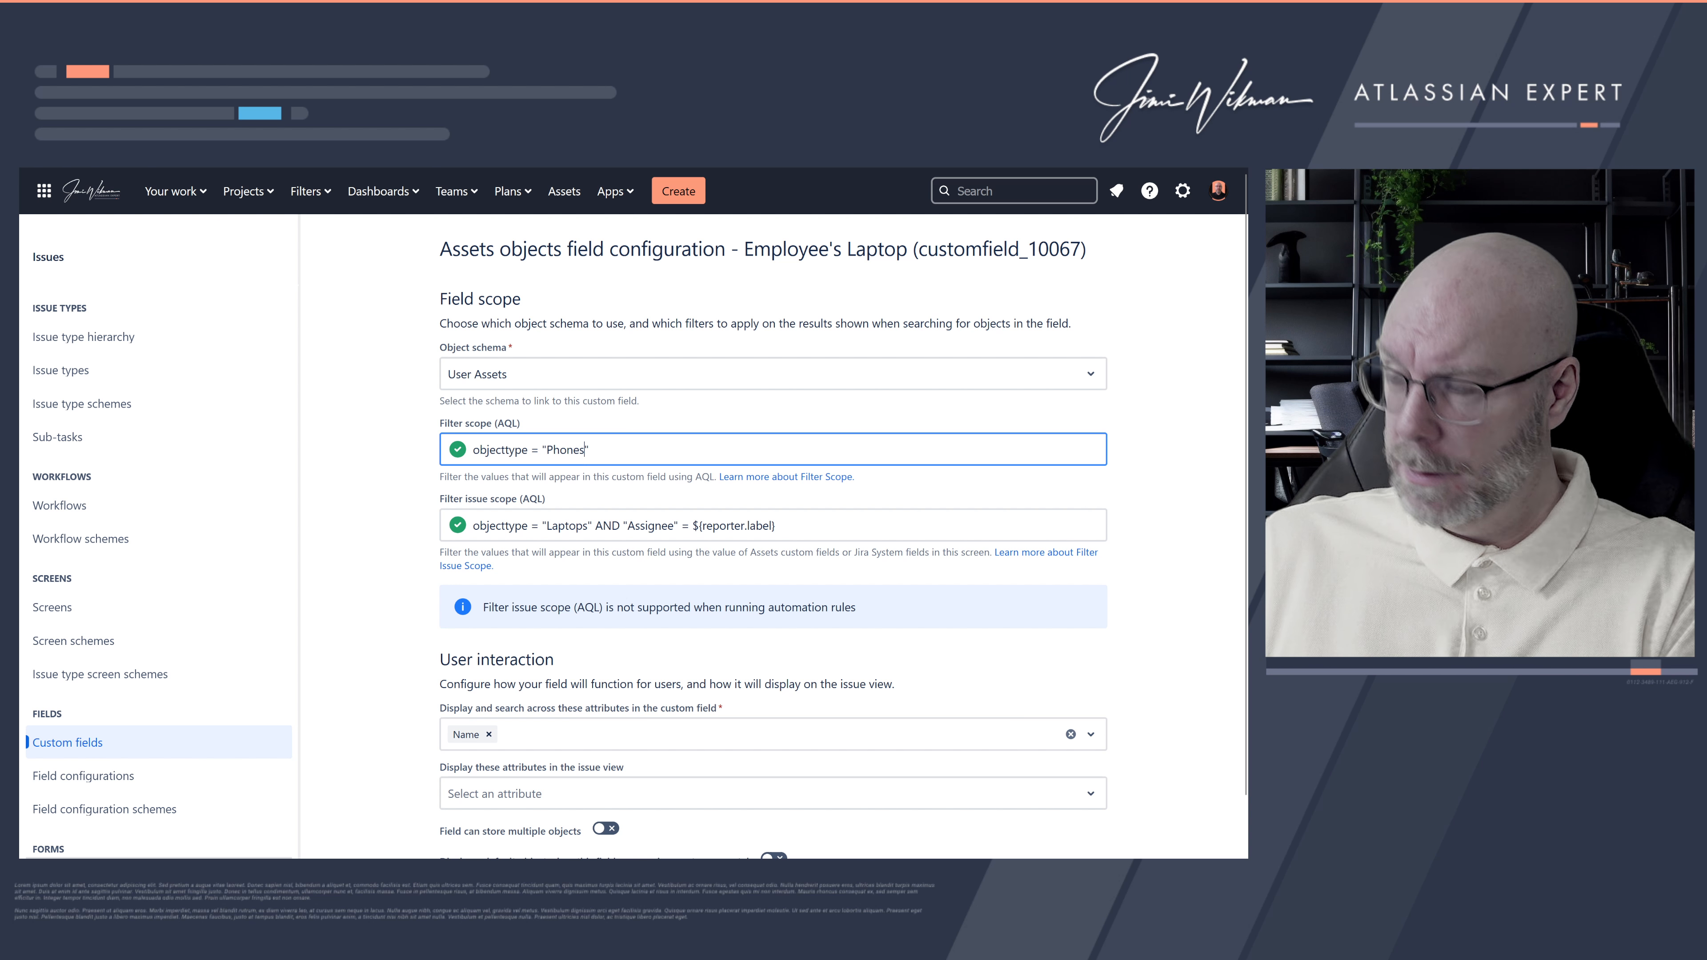
{"action": "left_click_drag", "start_coordinate": [587, 525], "coordinate": [553, 525]}
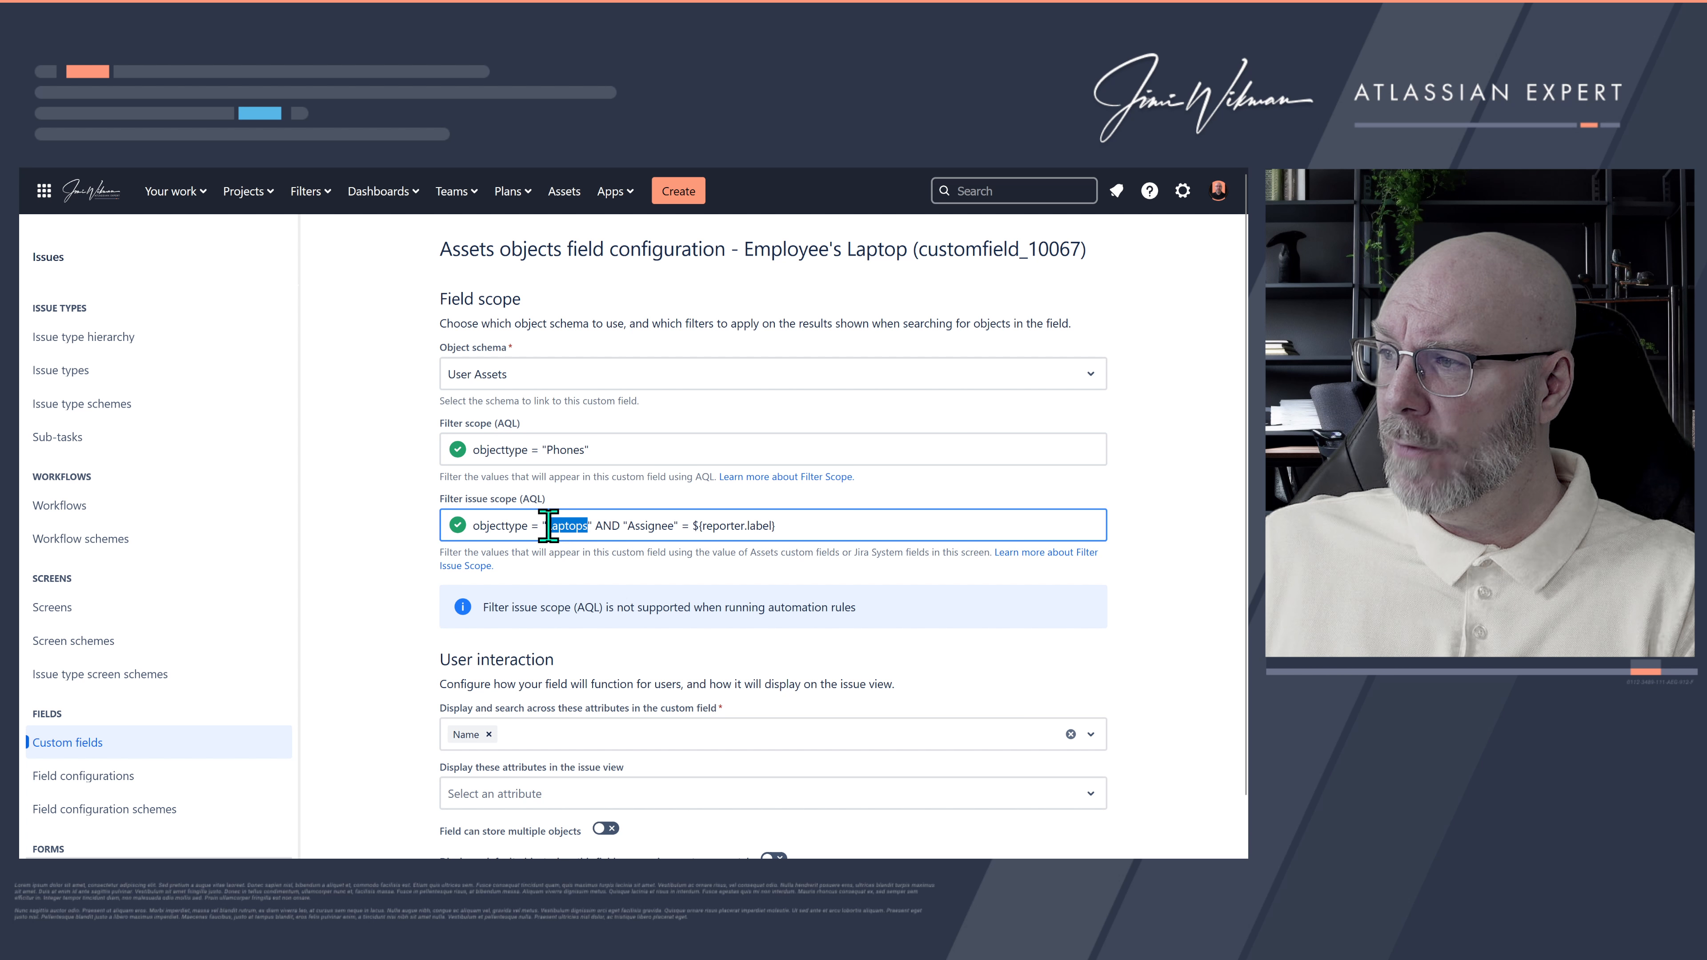
{"action": "type", "text": "Phones"}
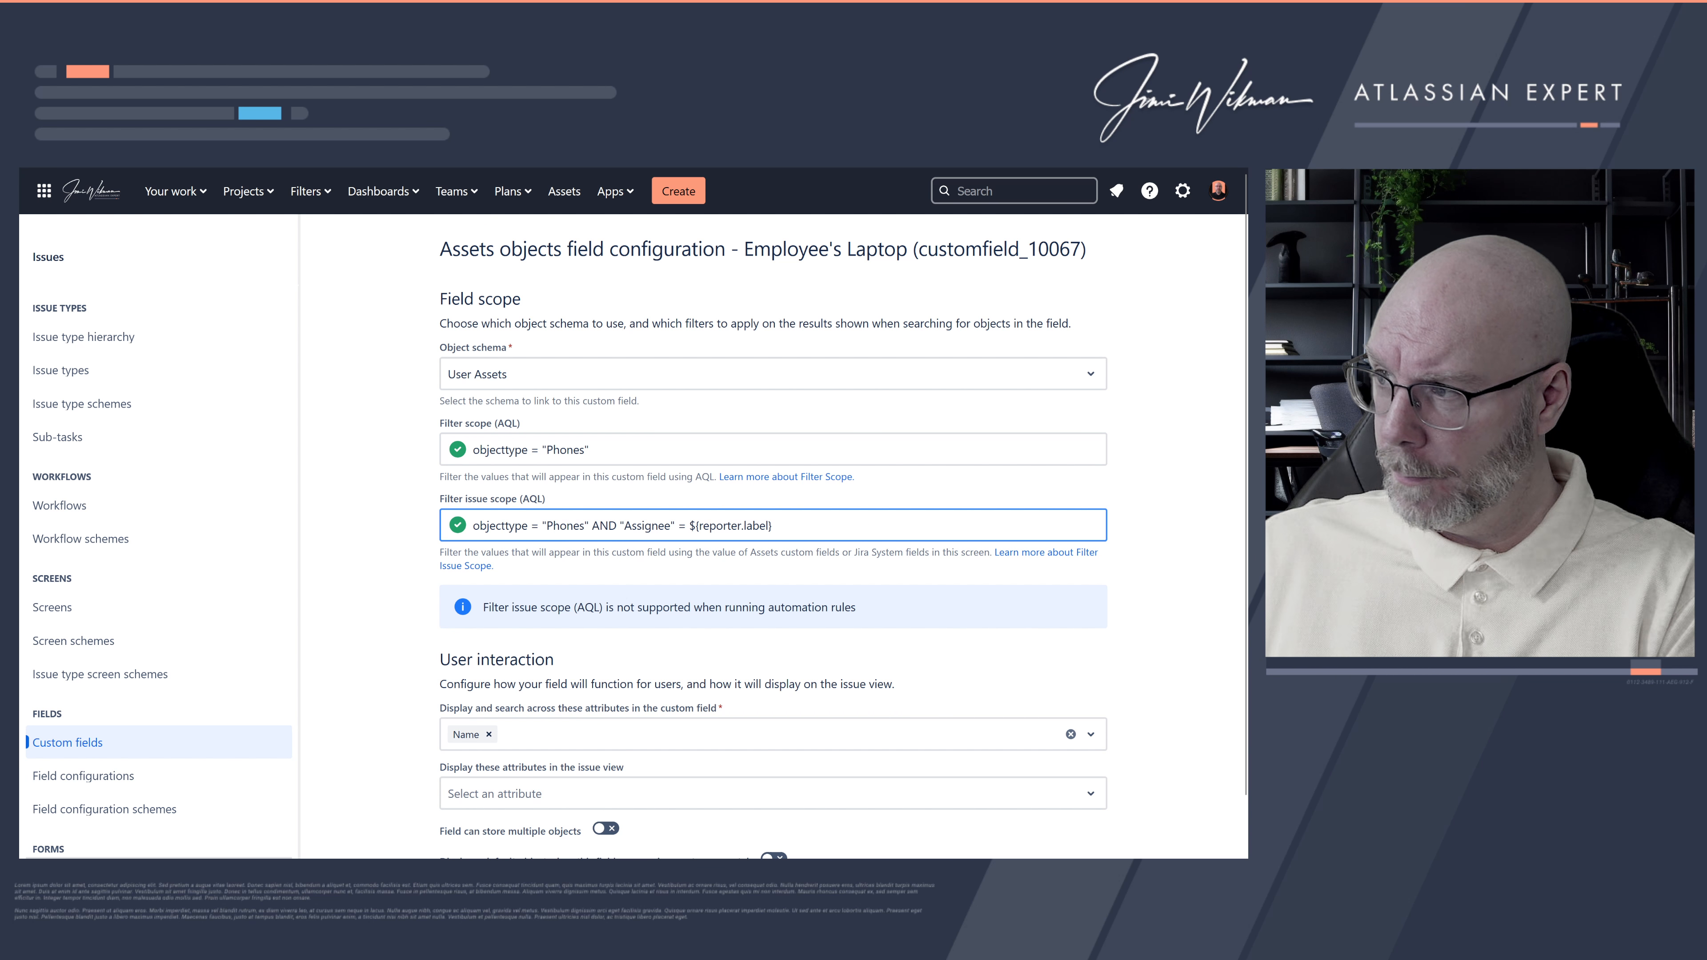
Step: Add Name, Model Name and Model ID to the attributes displayed in the issue view
{"action": "scroll", "coordinate": [535, 592], "scroll_direction": "down", "scroll_amount": 1}
{"action": "left_click", "coordinate": [505, 737]}
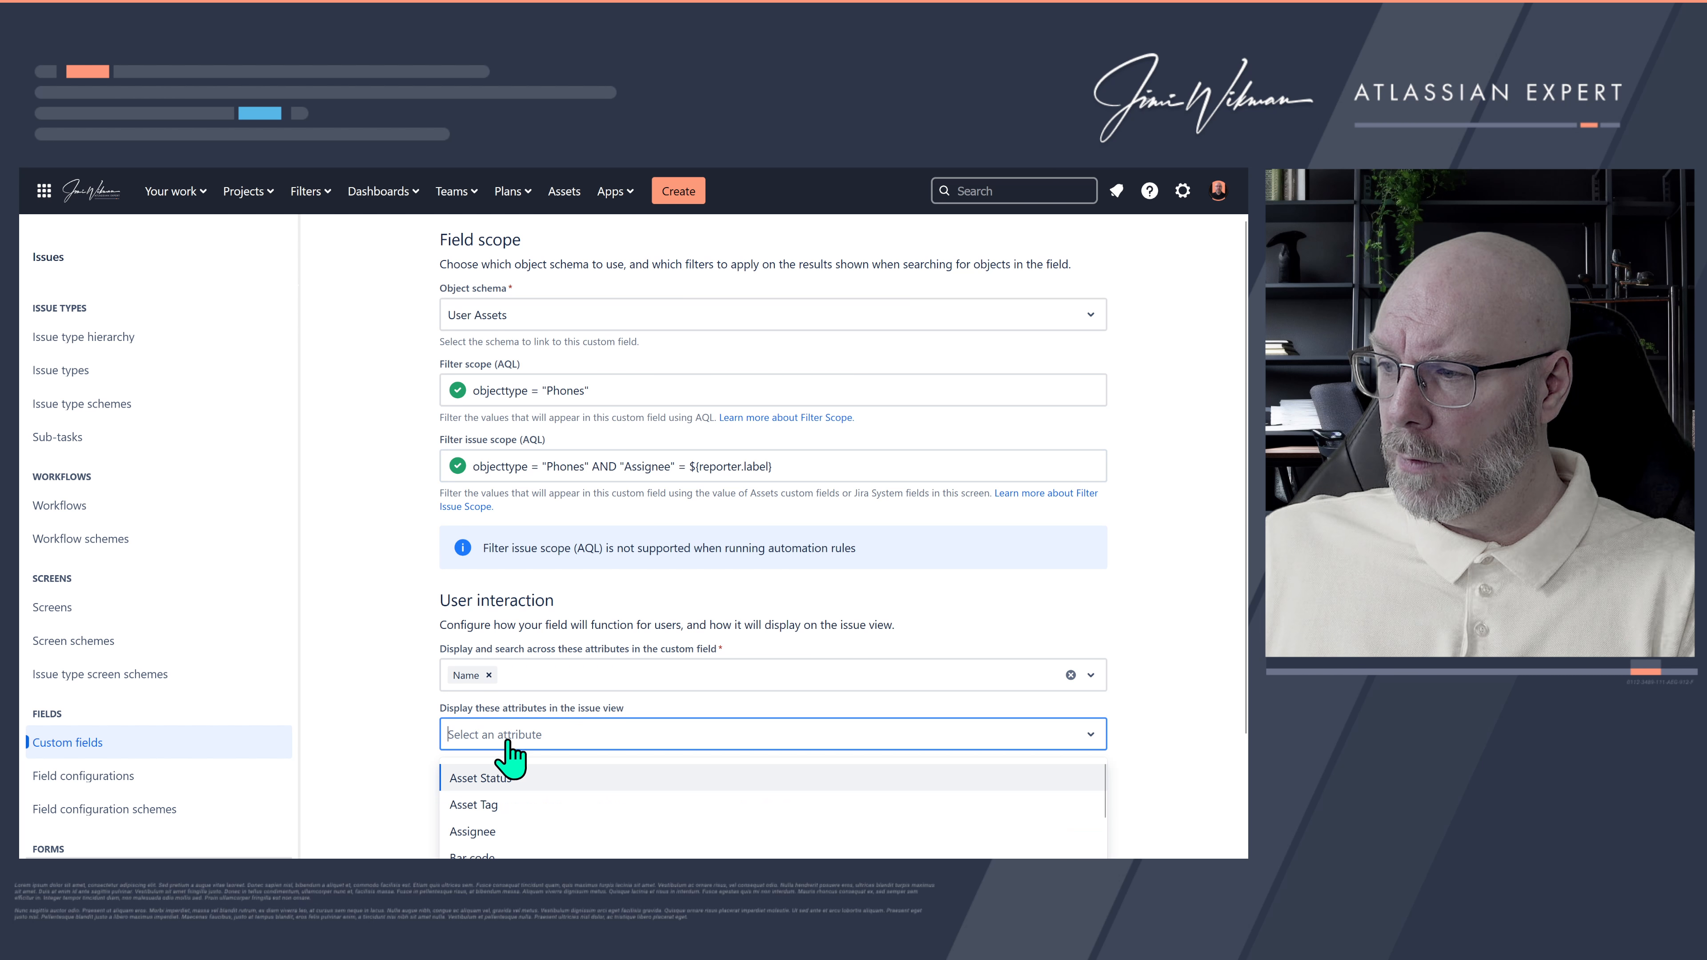
{"action": "type", "text": "La"}
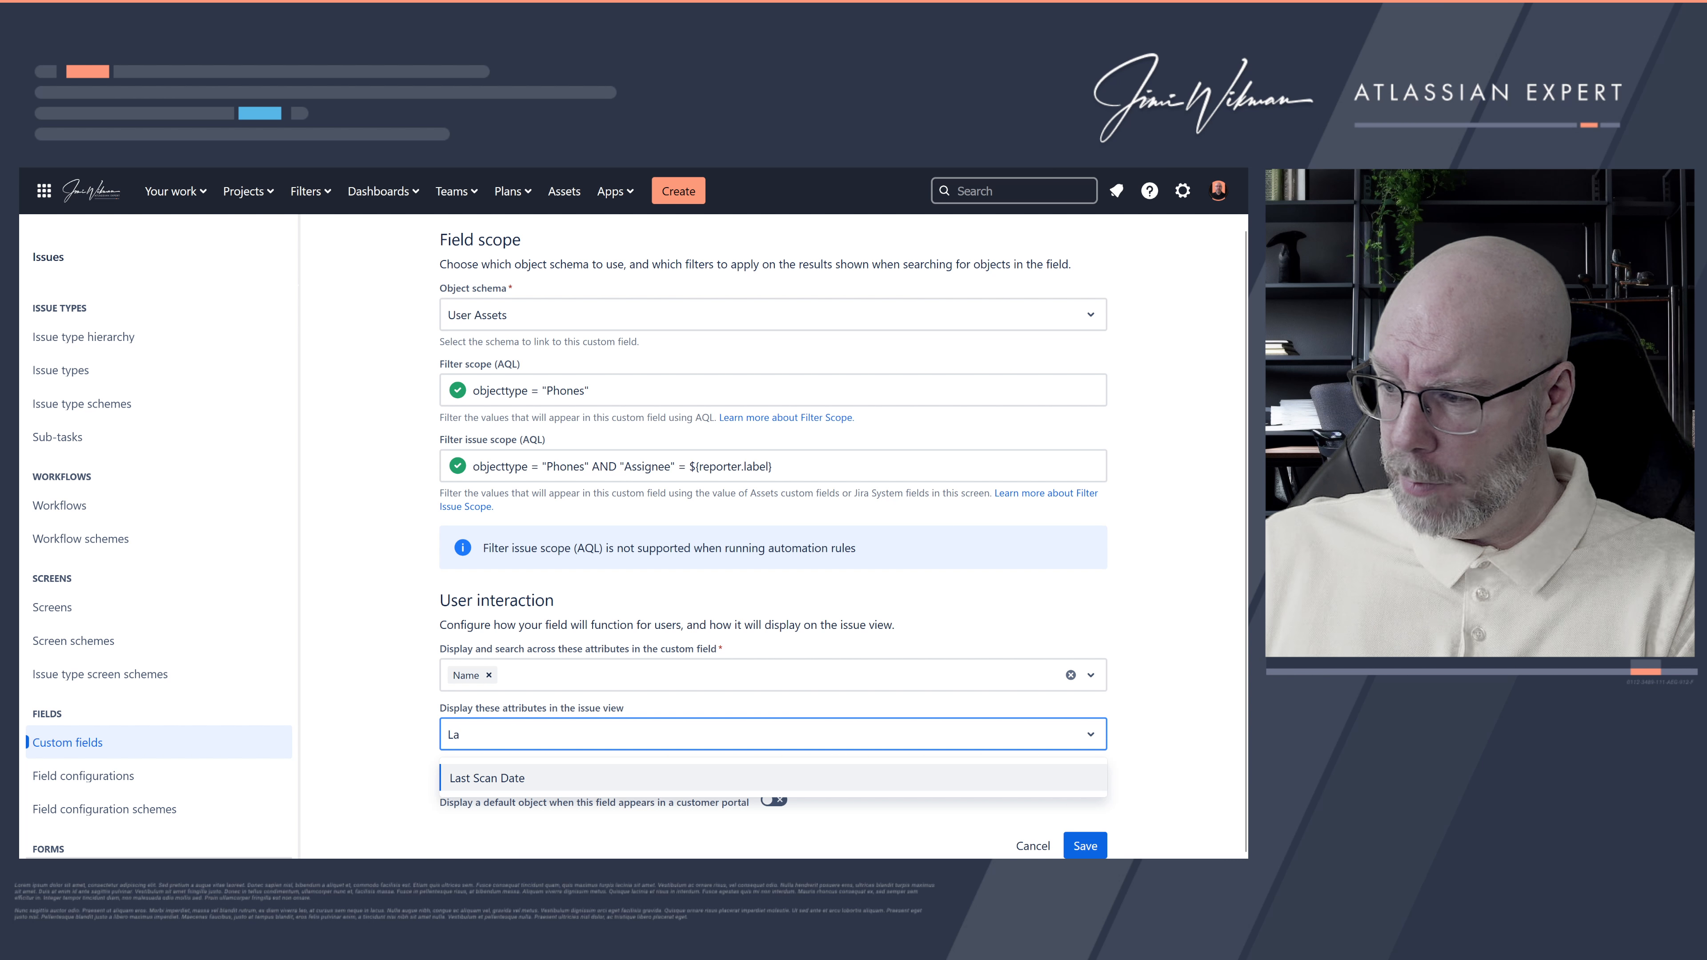
{"action": "type", "text": "Name"}
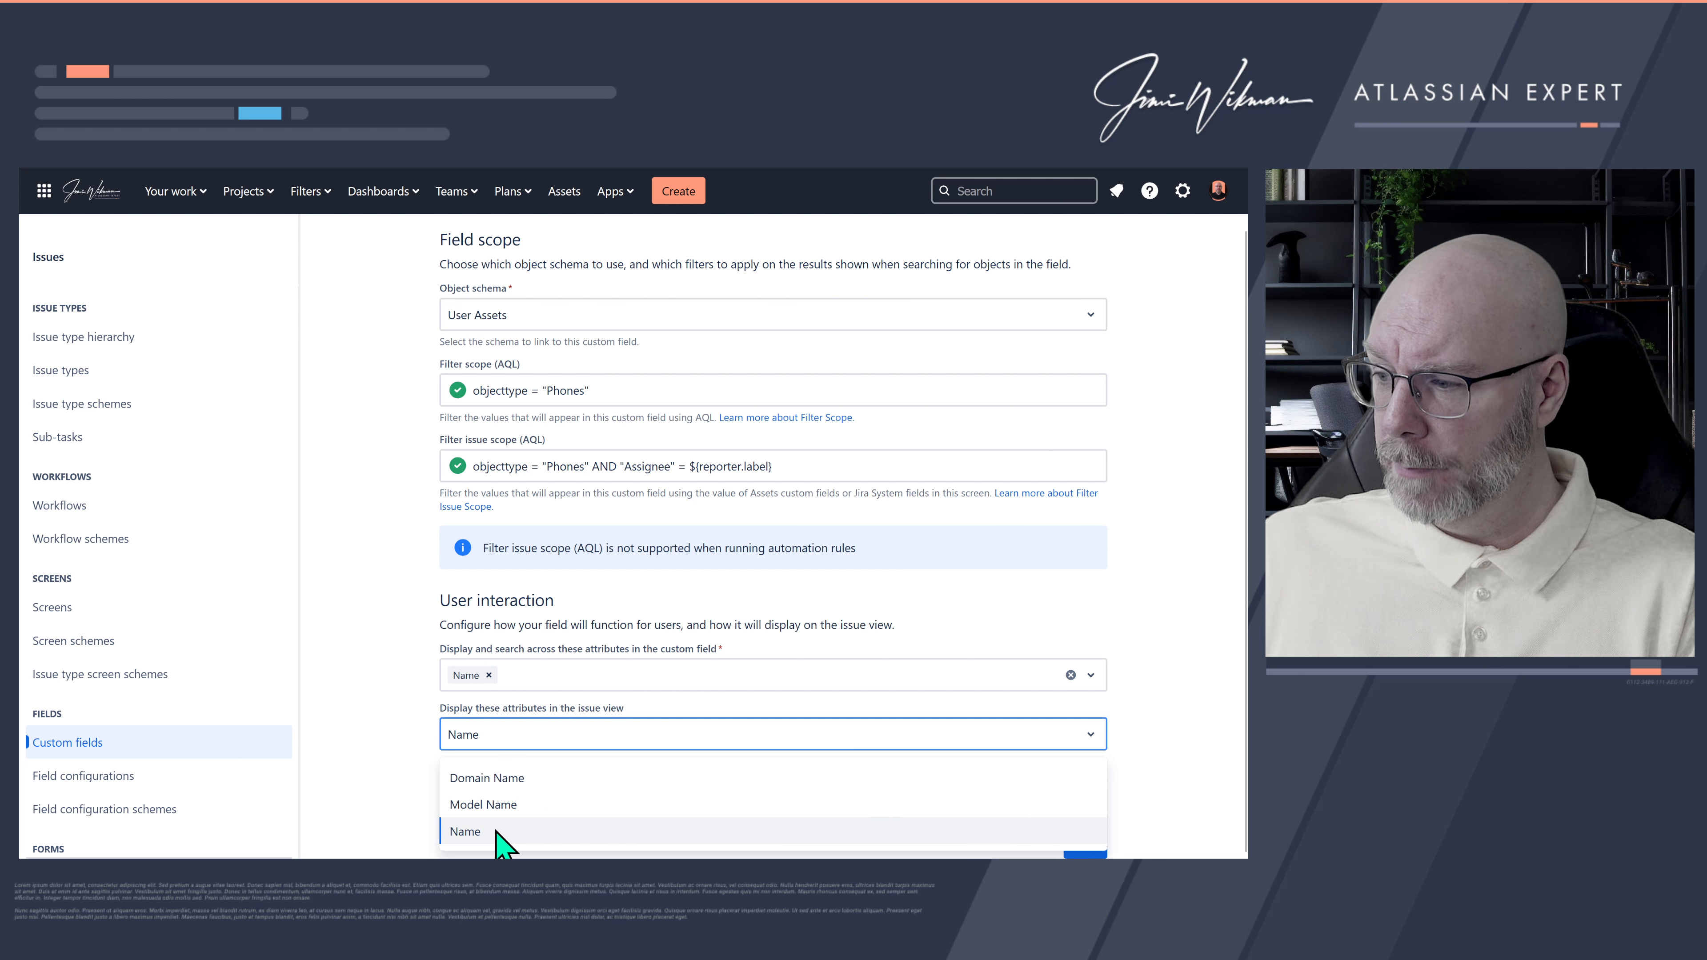
{"action": "left_click", "coordinate": [497, 833]}
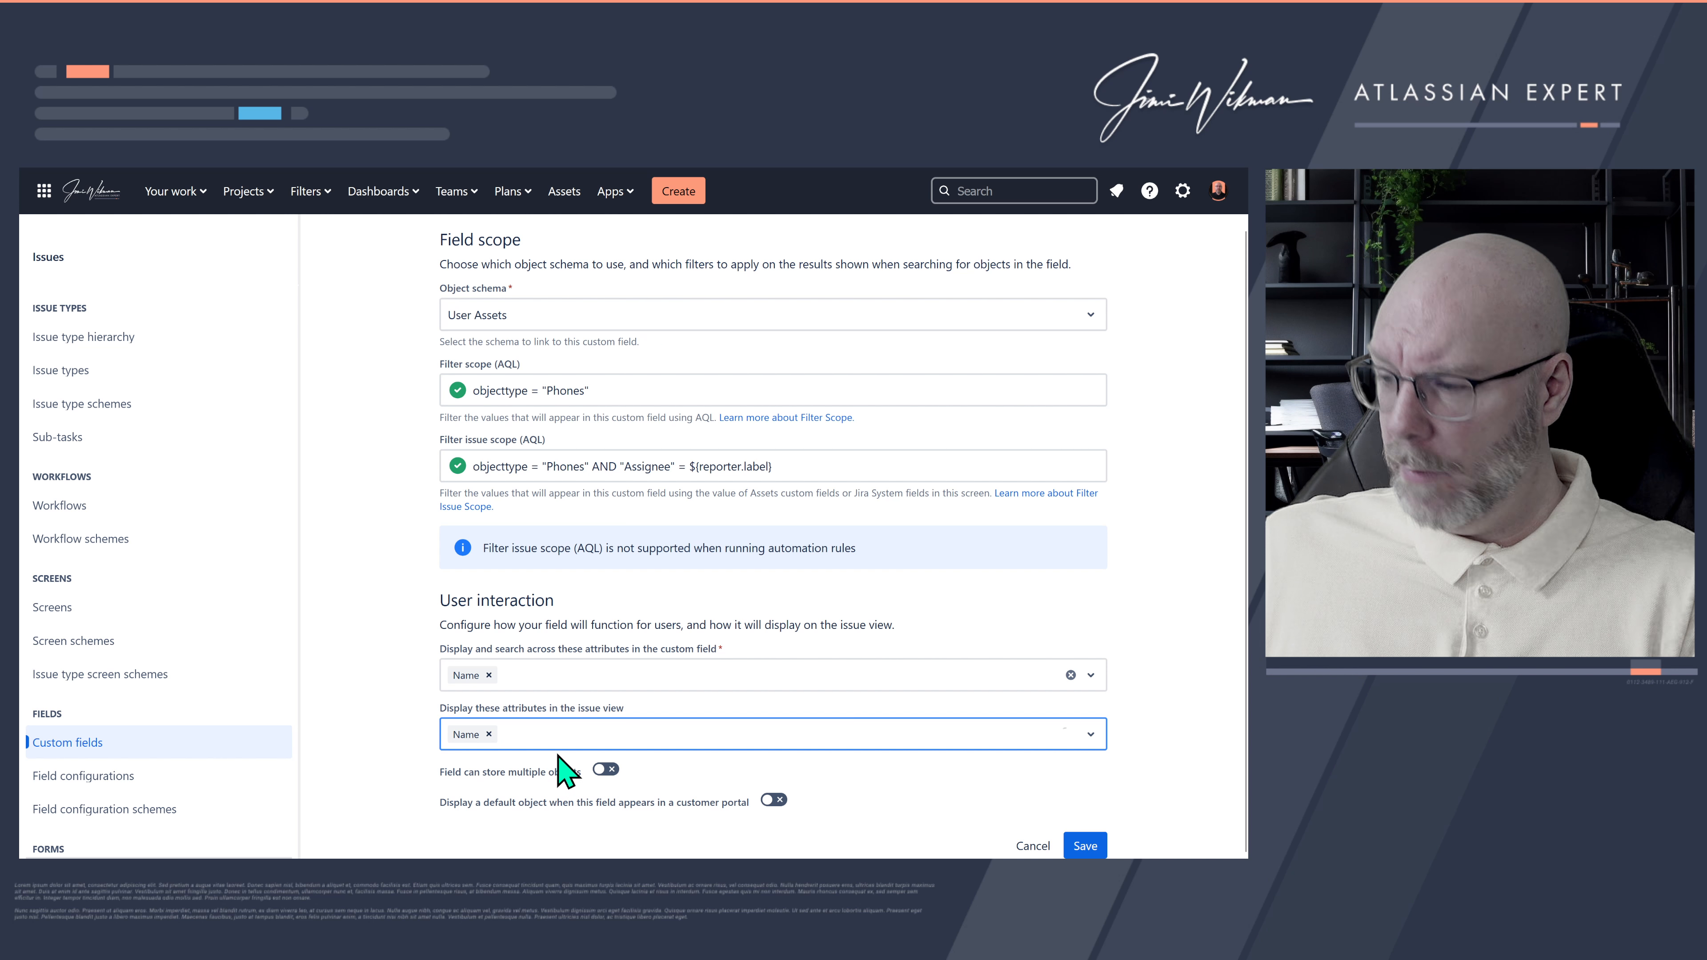
{"action": "type", "text": "mode"}
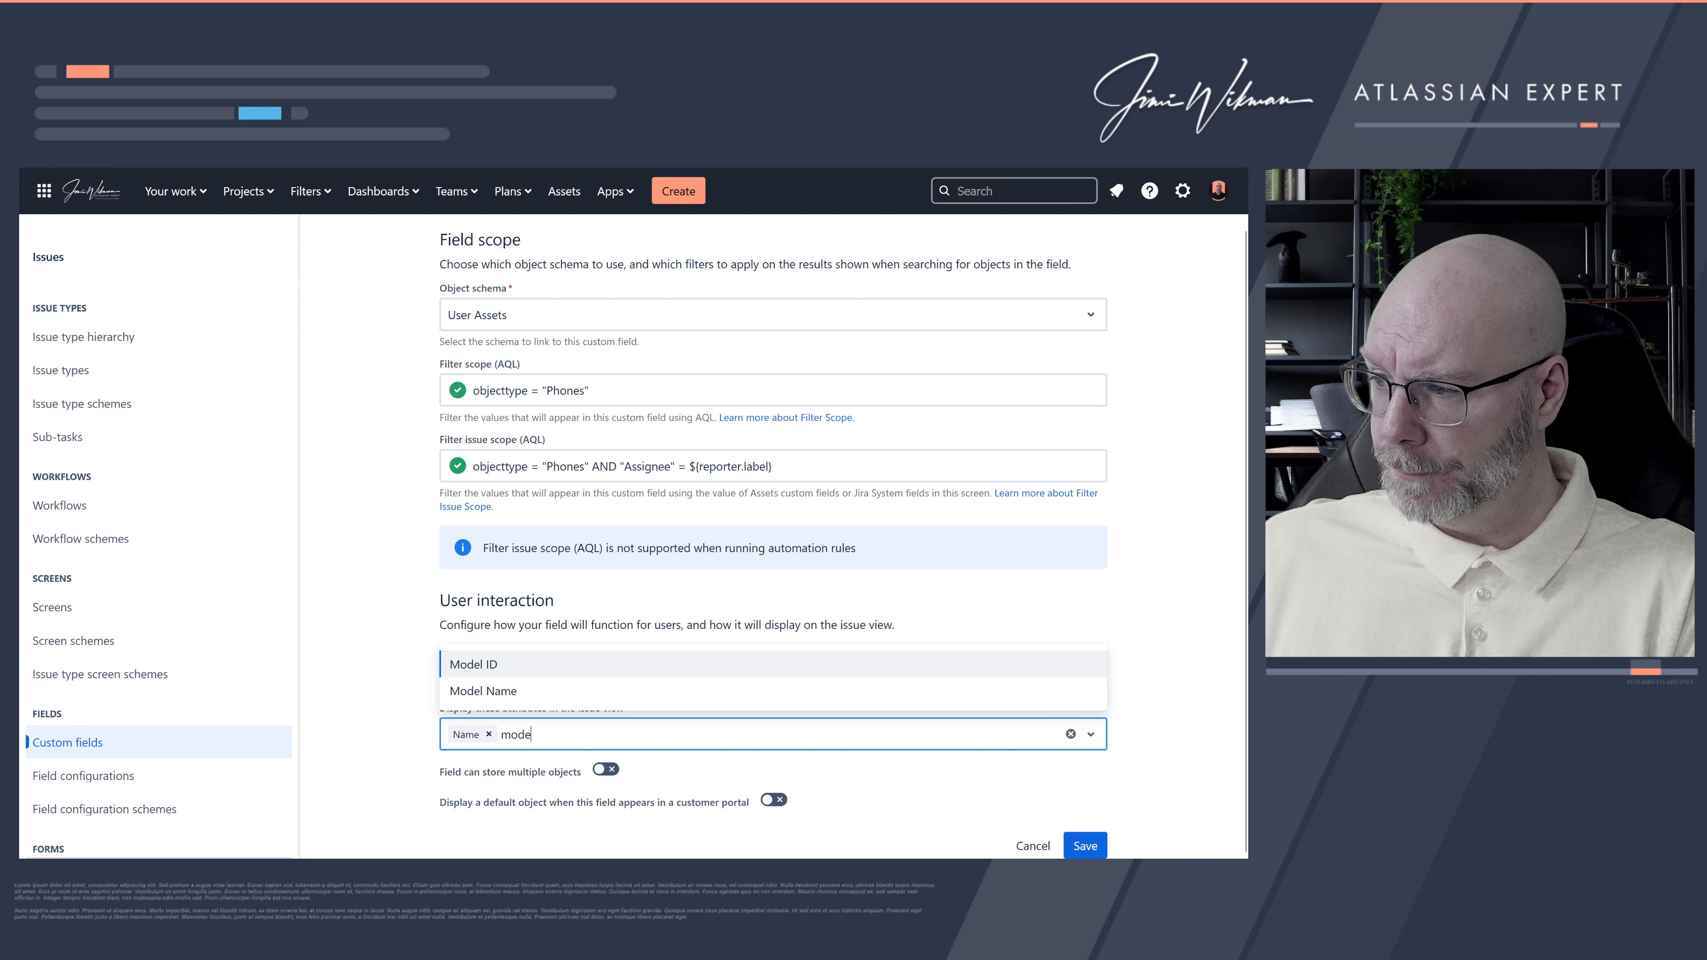
{"action": "left_click", "coordinate": [531, 693]}
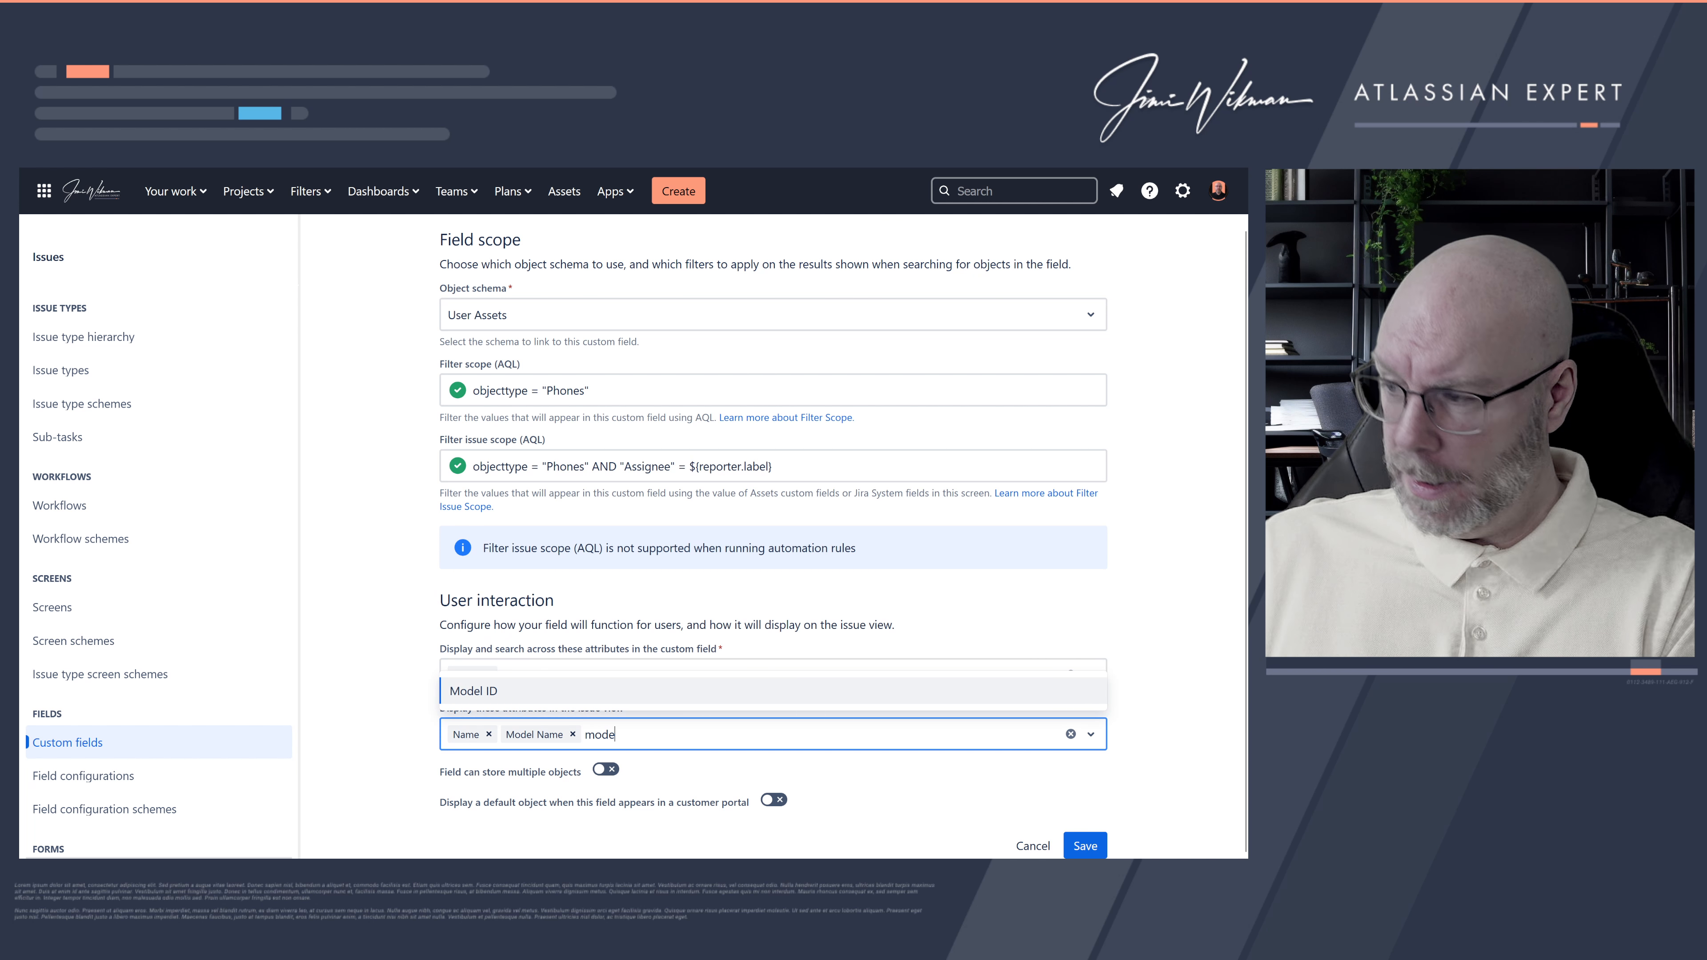
{"action": "left_click", "coordinate": [564, 699]}
Step: Add Asset Tag and Assignee to the attributes displayed in the issue view
{"action": "left_click", "coordinate": [687, 736]}
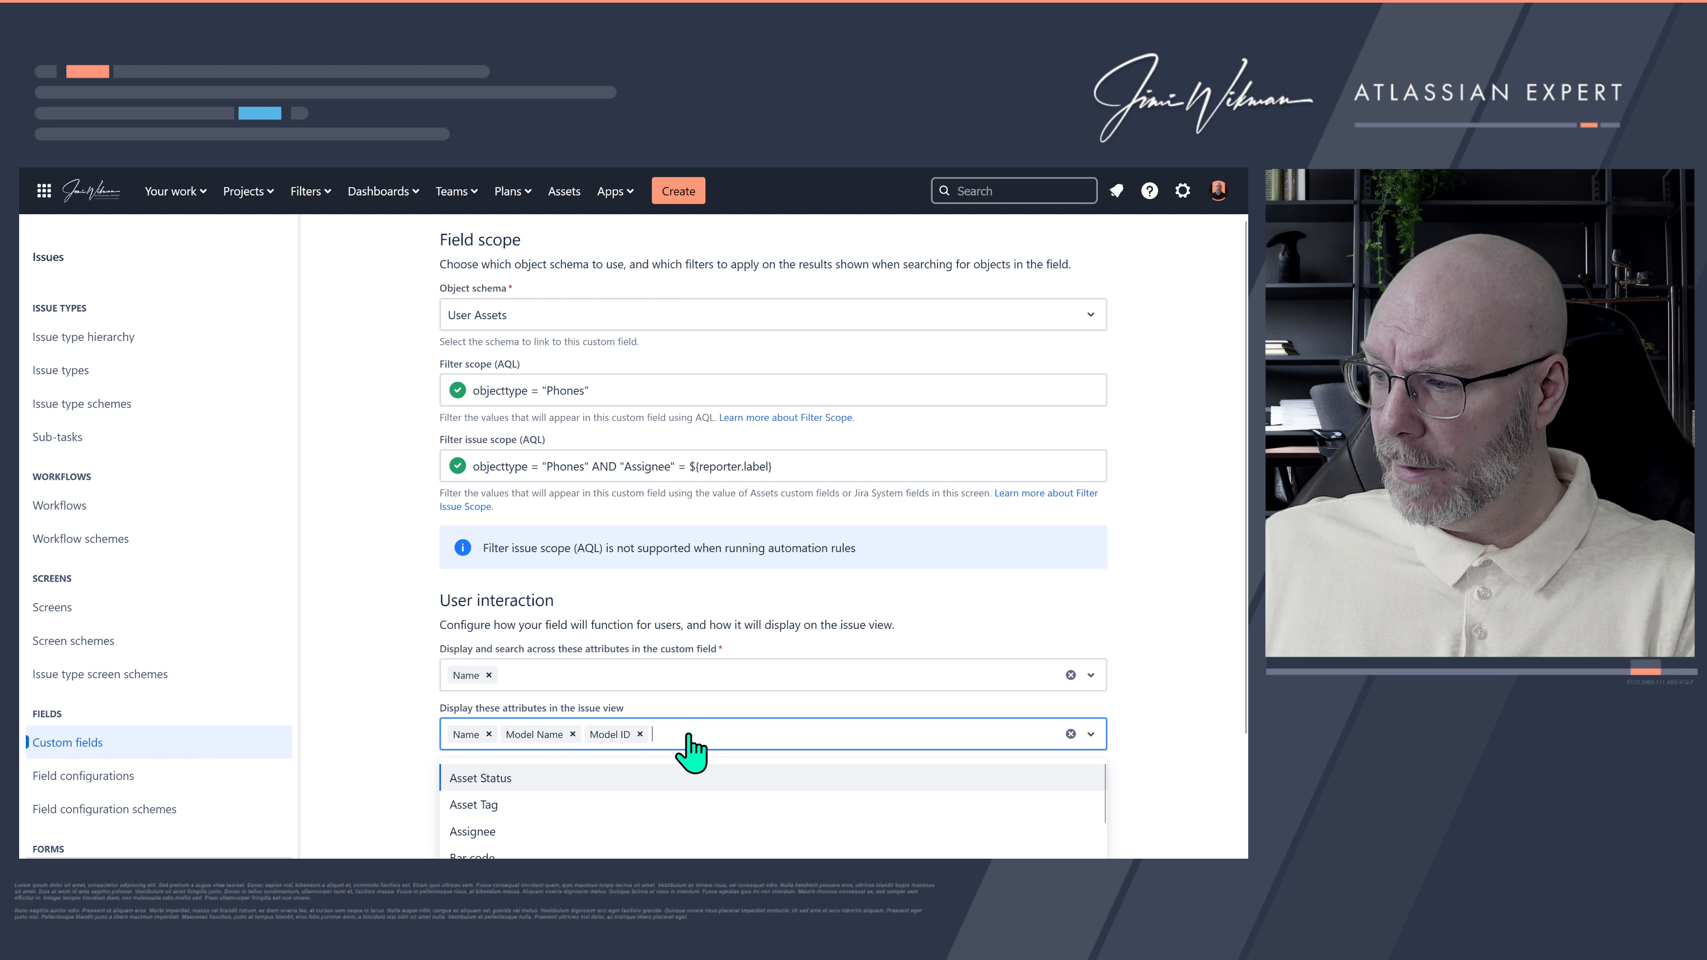
{"action": "left_click", "coordinate": [609, 804]}
{"action": "left_click", "coordinate": [753, 736]}
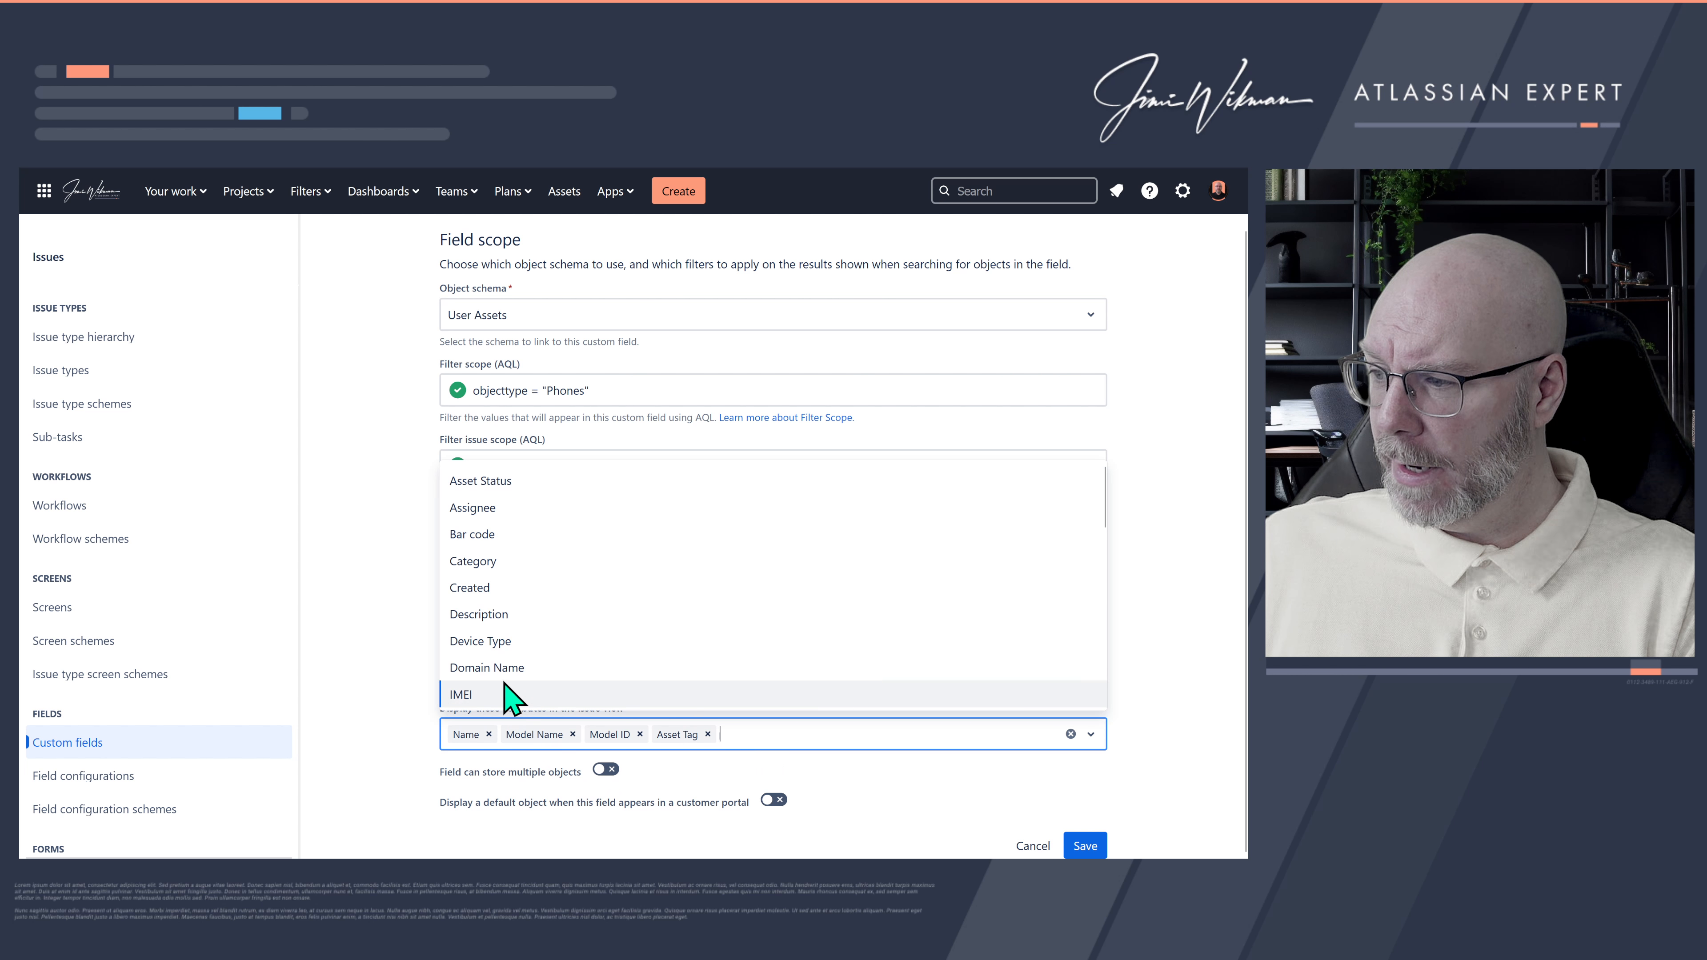
{"action": "left_click", "coordinate": [500, 508]}
{"action": "left_click", "coordinate": [820, 740]}
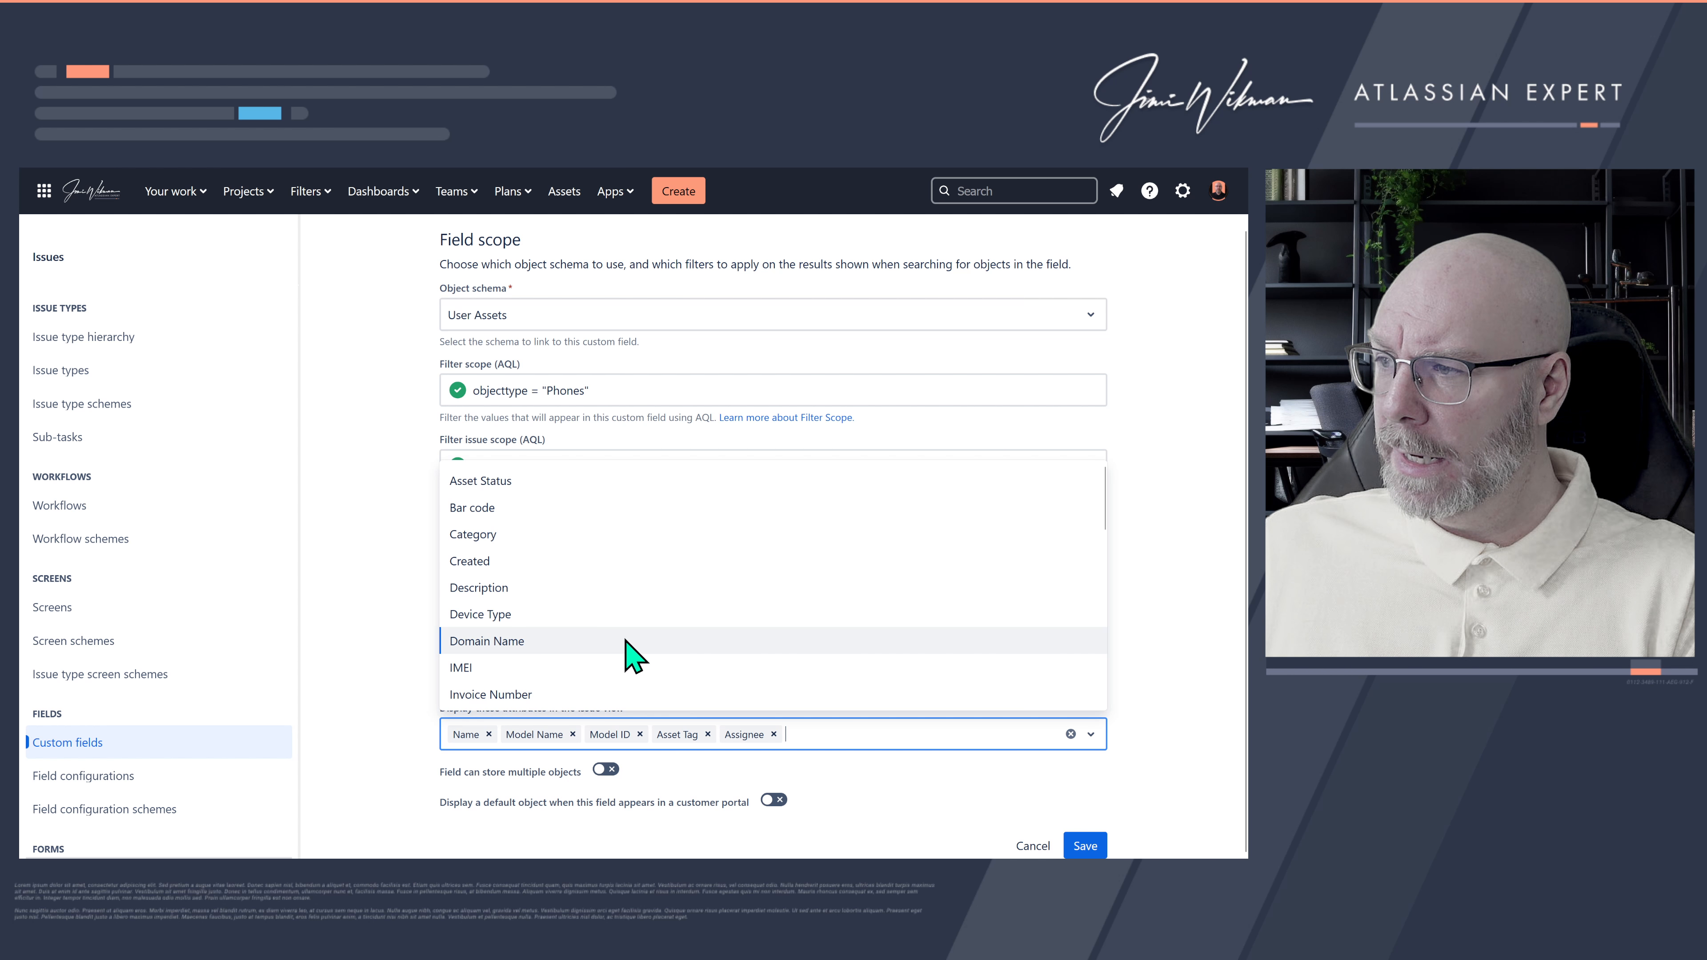
{"action": "scroll", "coordinate": [585, 616], "scroll_direction": "down", "scroll_amount": 4}
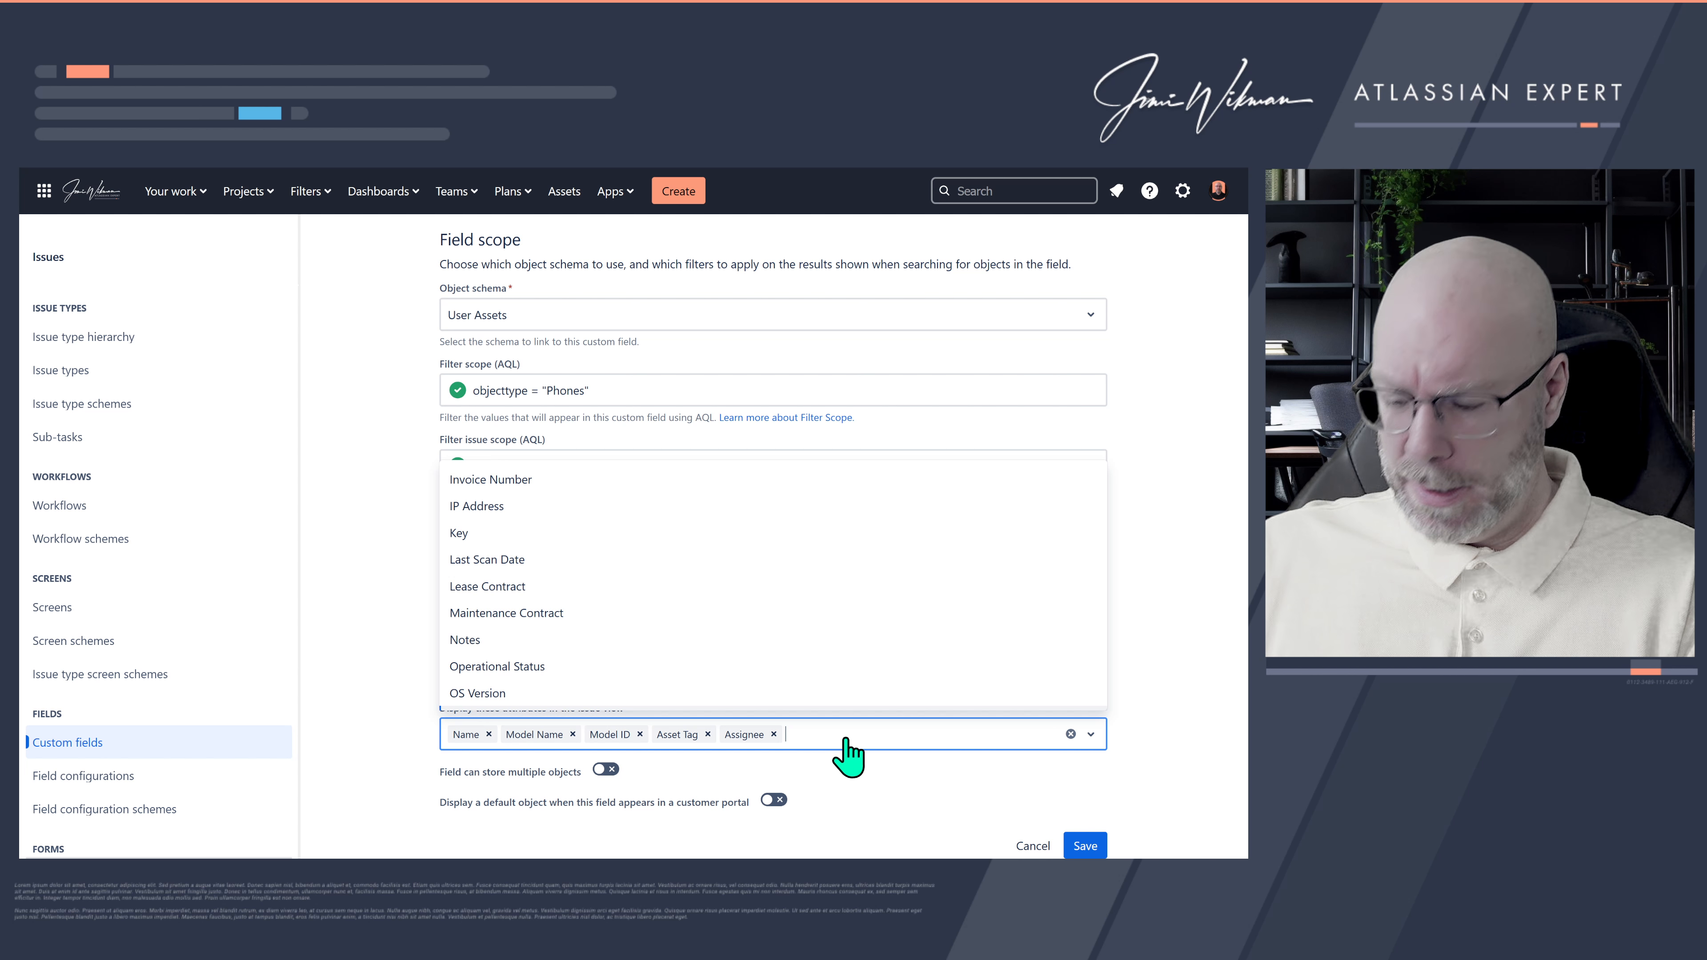
{"action": "type", "text": "lic"}
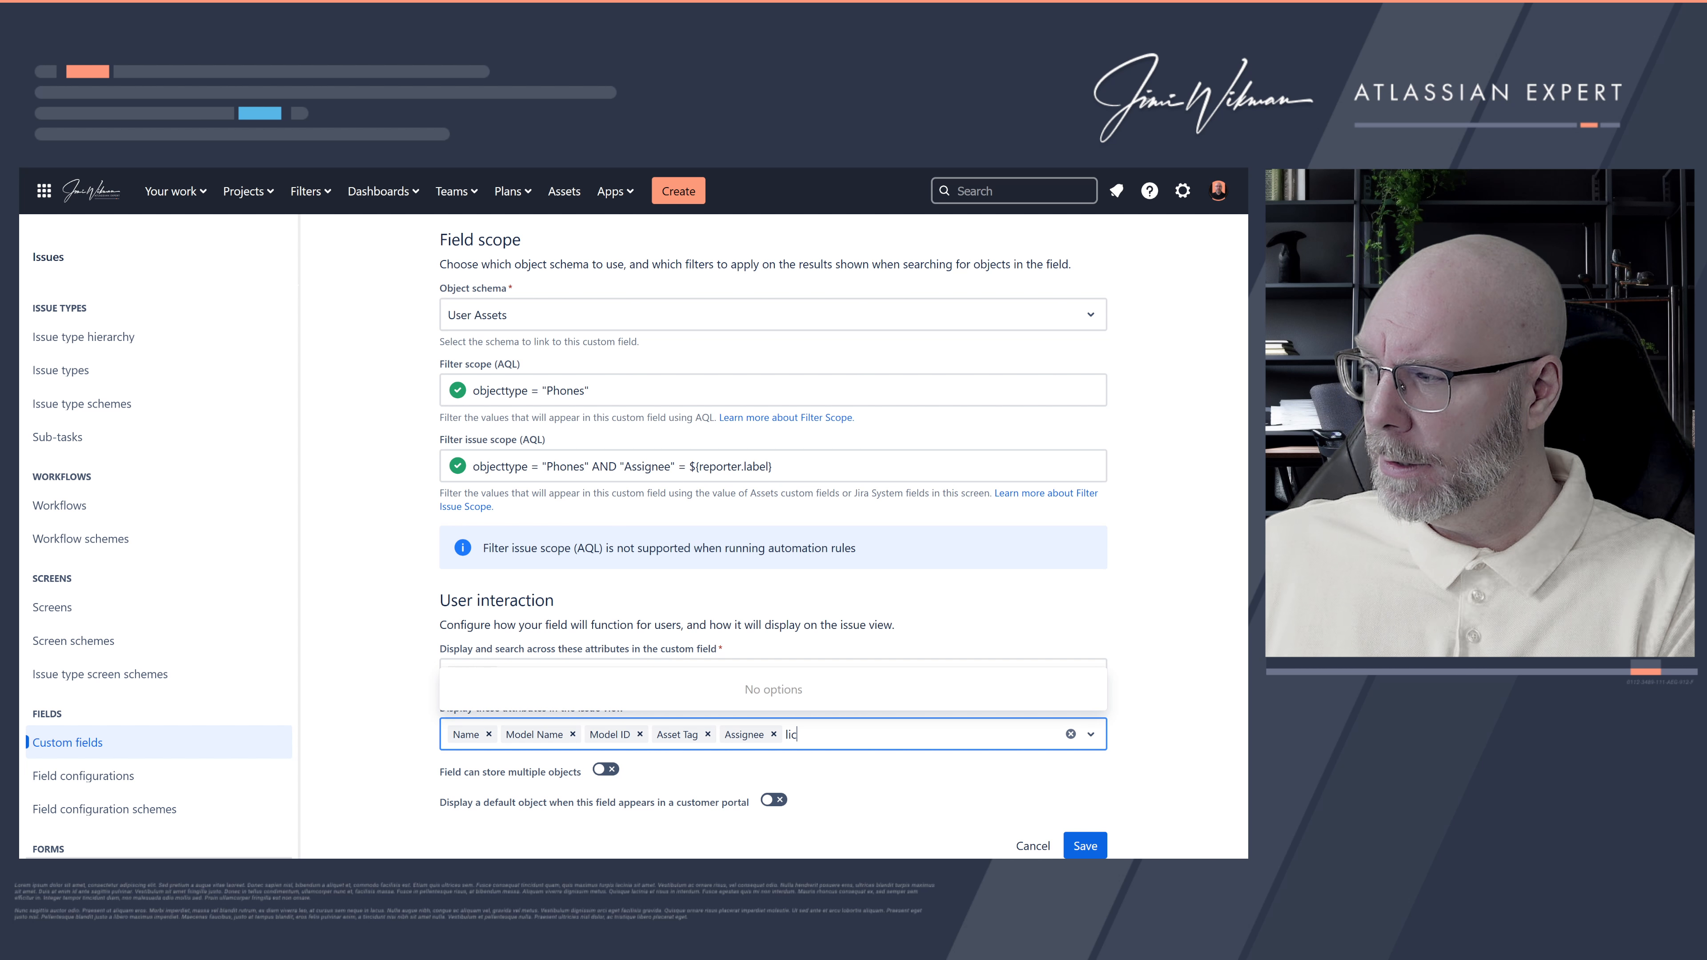
{"action": "key", "text": "BackSpace"}
{"action": "key", "text": "BackSpace"}
{"action": "key", "text": "BackSpace"}
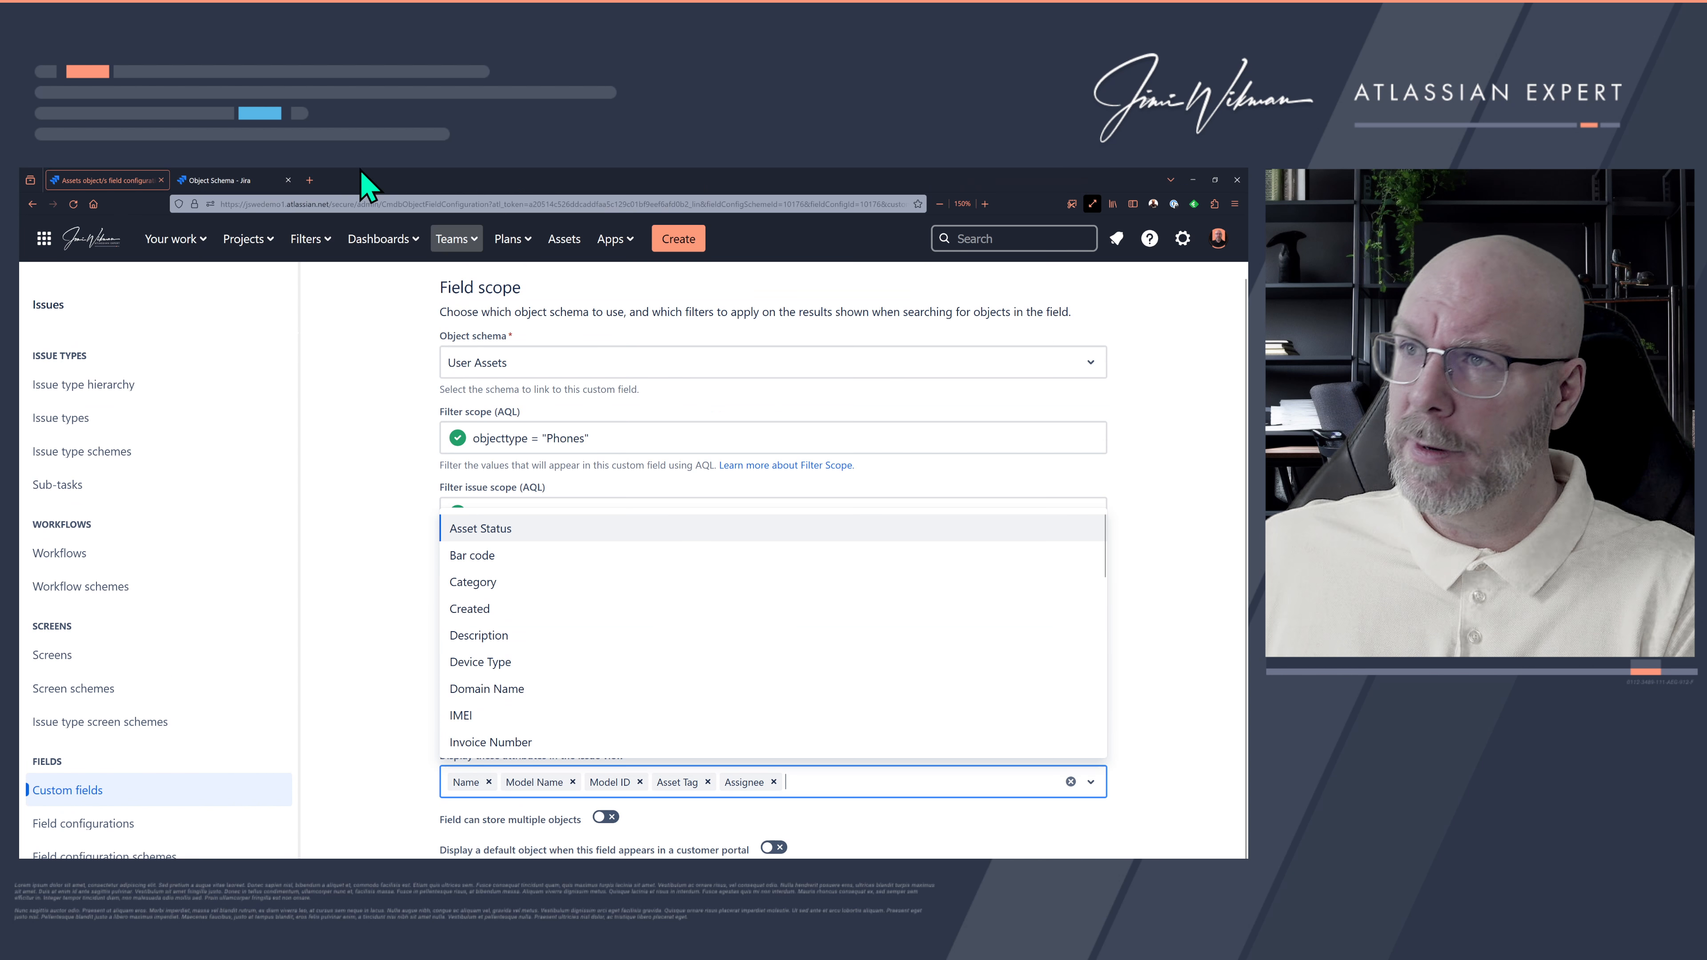
Step: Set the serial number of the Phone 12e object in the User Assets schema's Phones type to werwvw-123231-xx
{"action": "left_click", "coordinate": [229, 179]}
{"action": "left_click", "coordinate": [177, 482]}
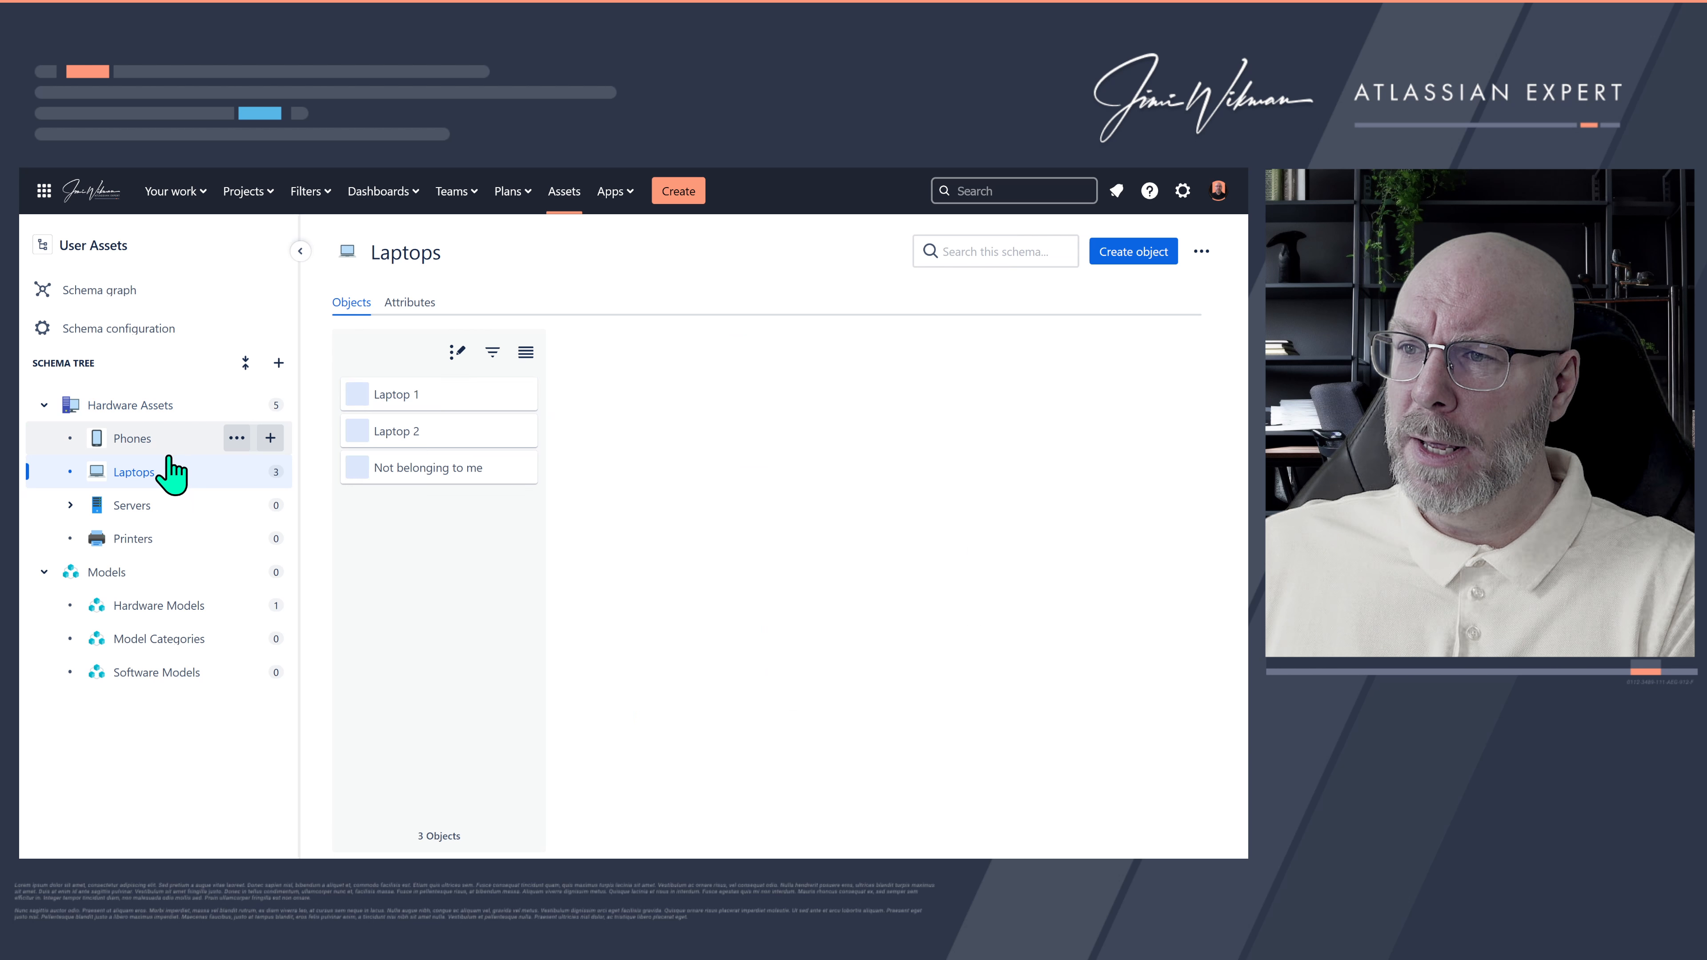
{"action": "left_click", "coordinate": [166, 445]}
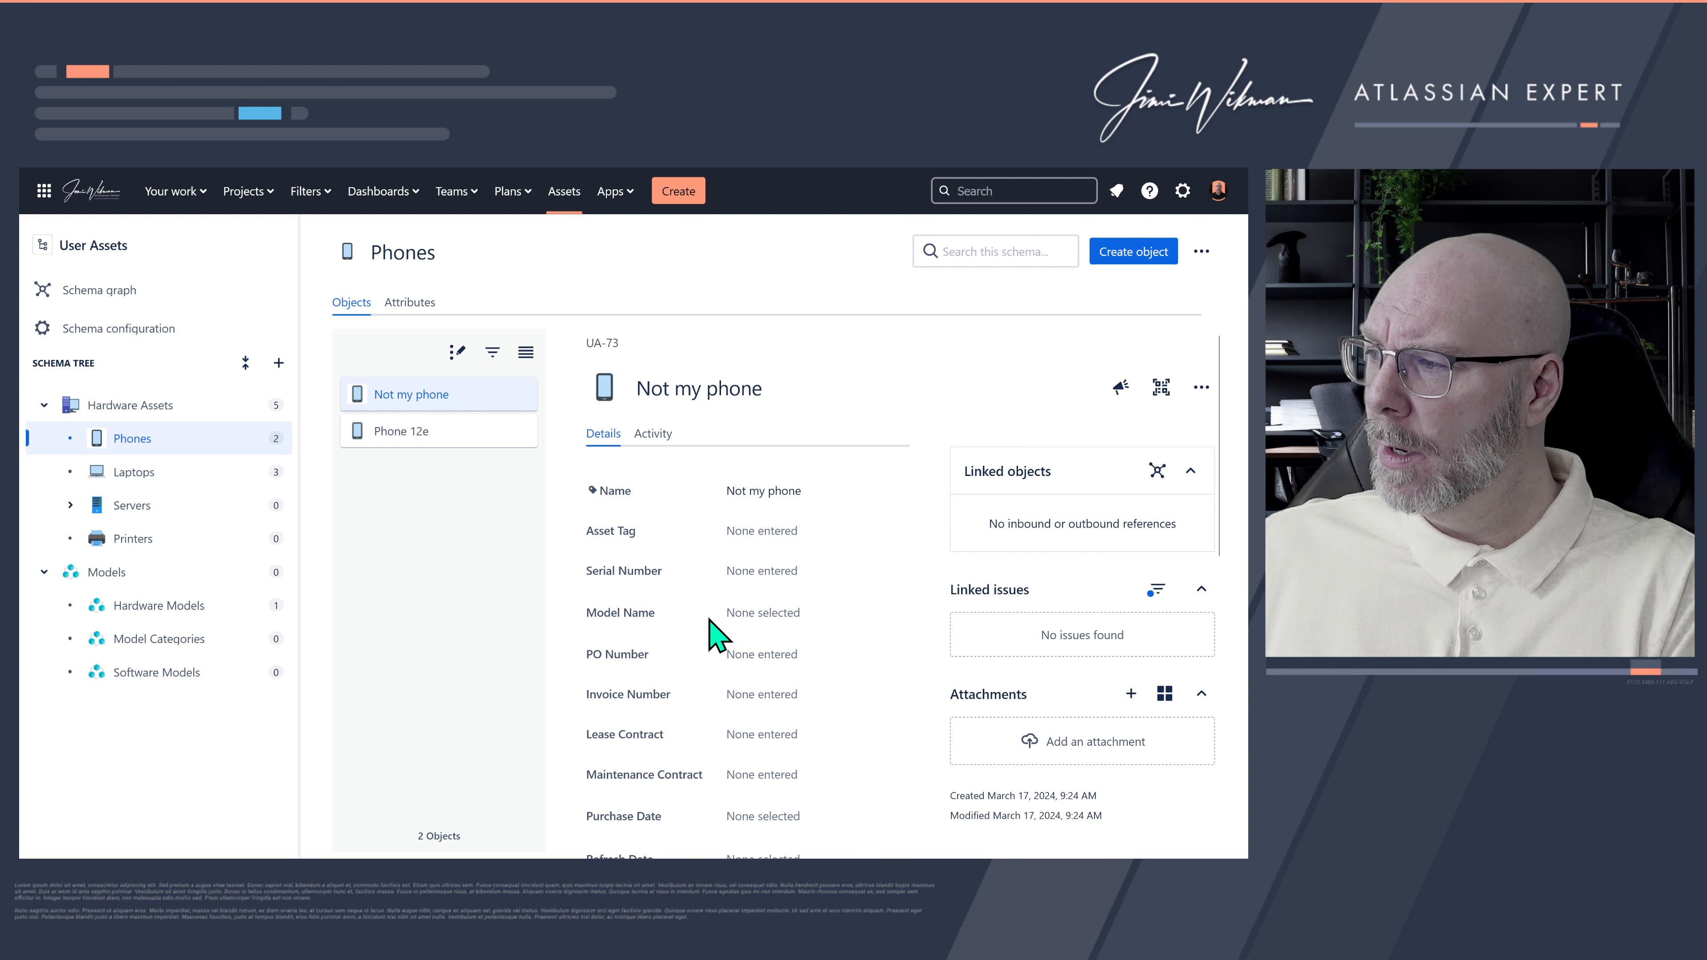
{"action": "left_click", "coordinate": [465, 434]}
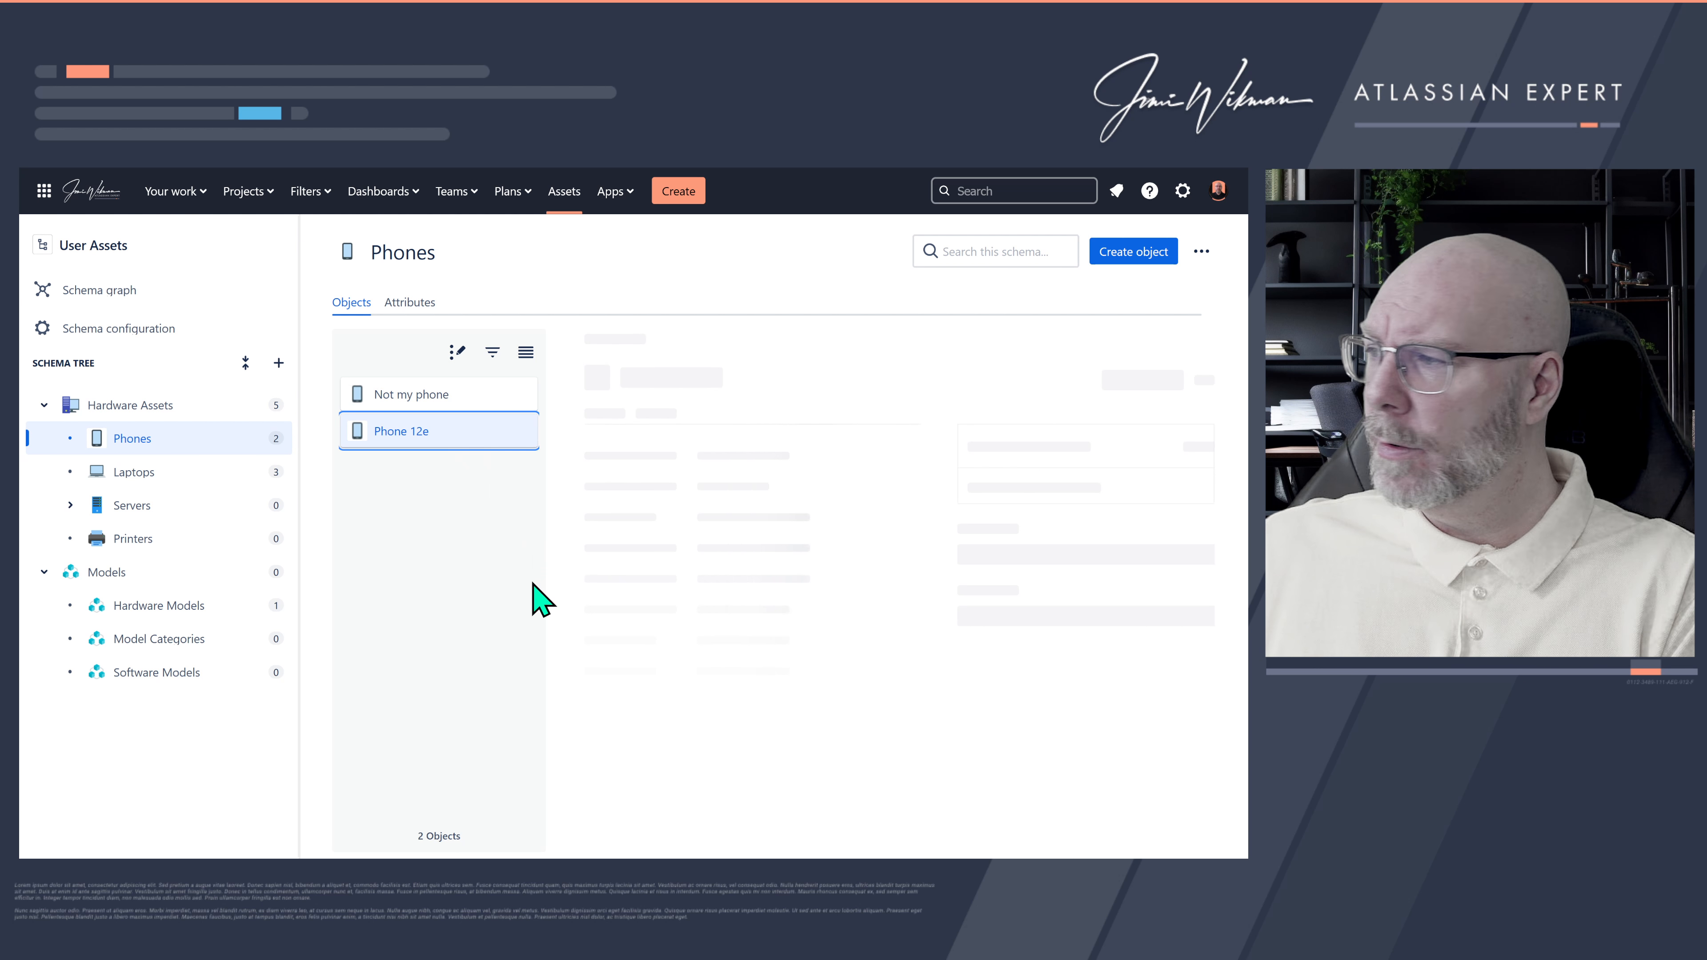
{"action": "left_click", "coordinate": [782, 573]}
{"action": "type", "text": "werwv"}
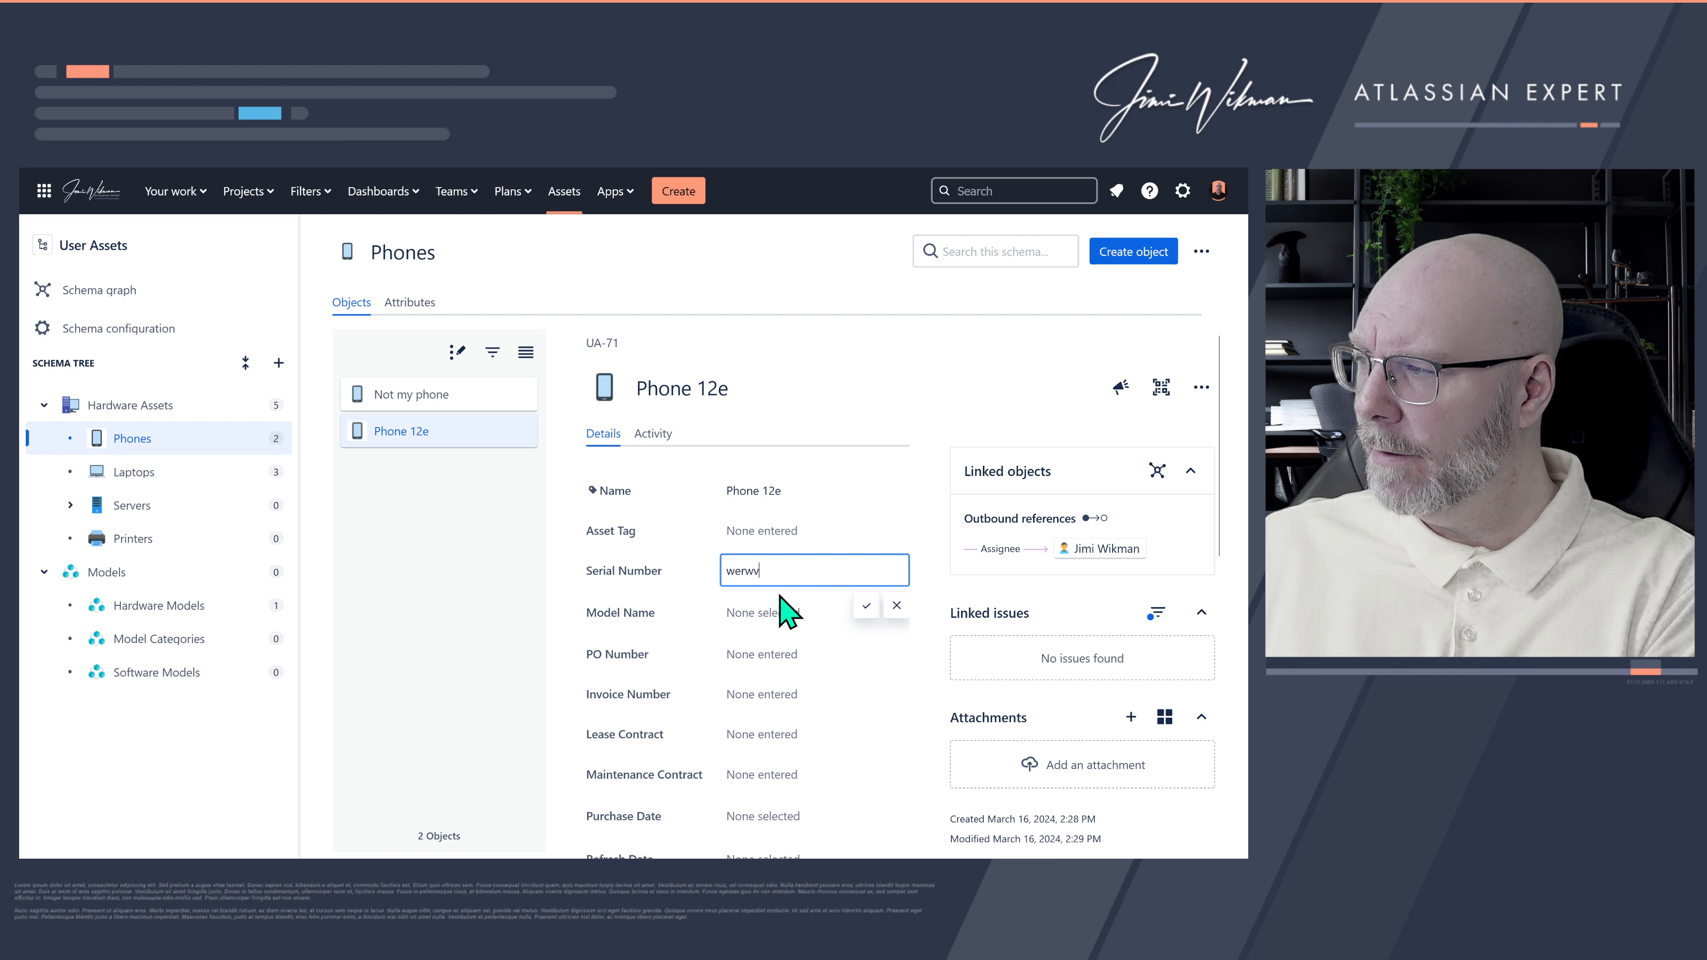
{"action": "type", "text": "w er"}
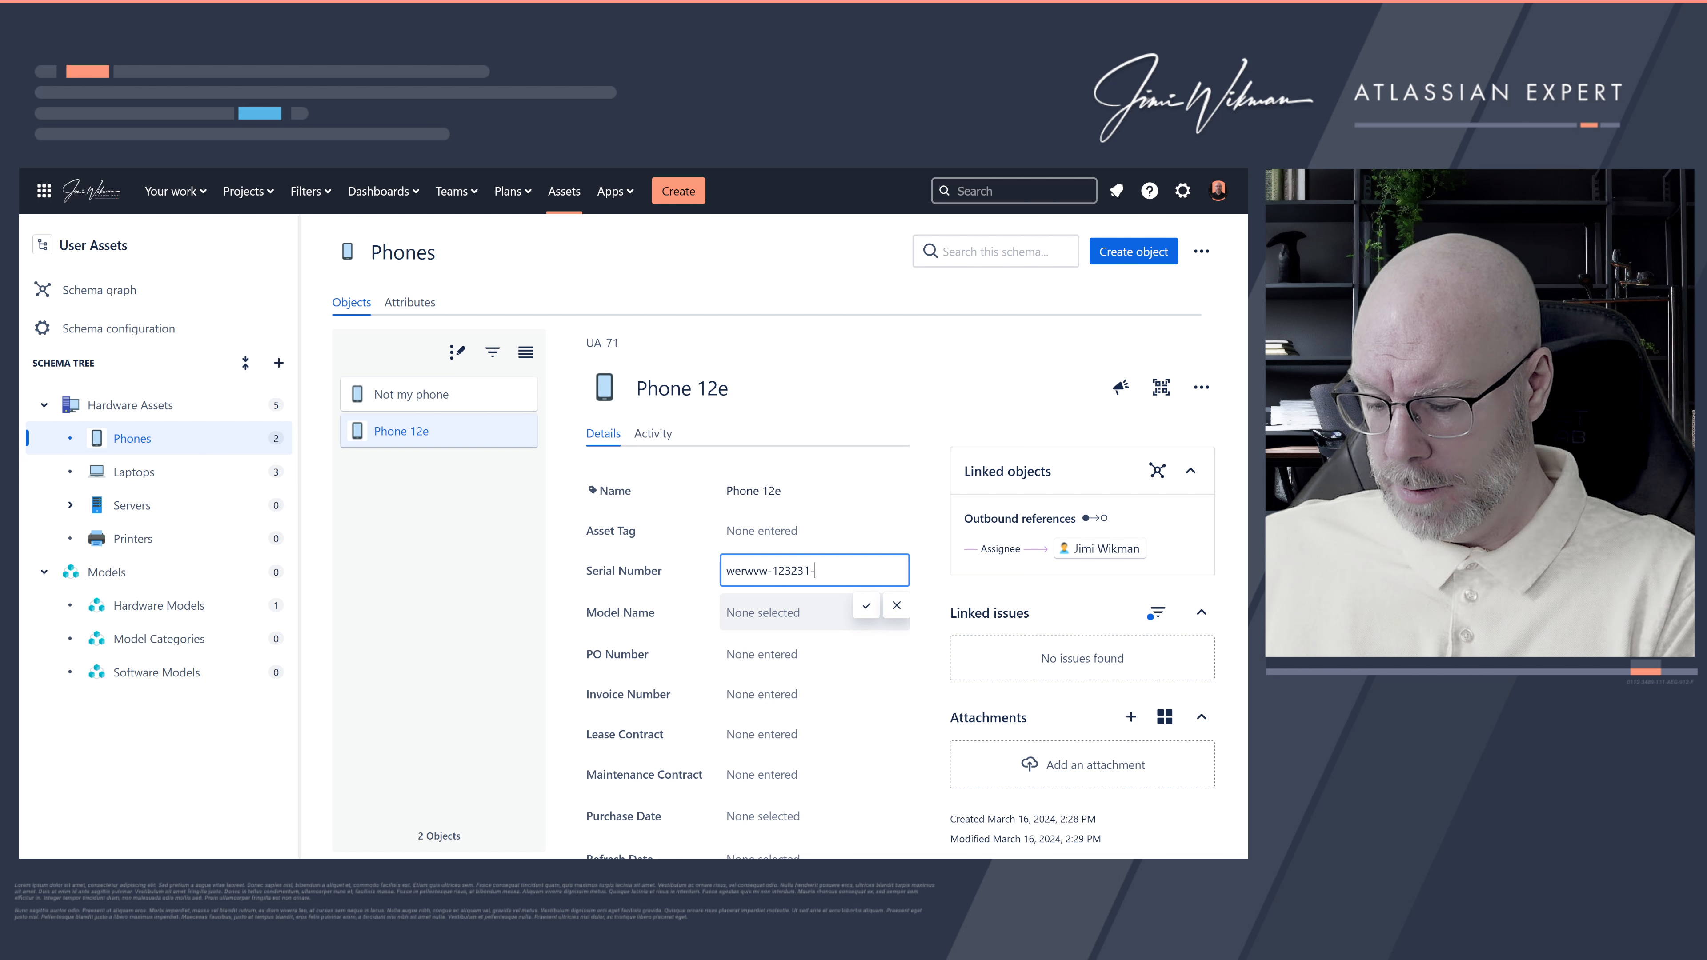
{"action": "left_click", "coordinate": [867, 609]}
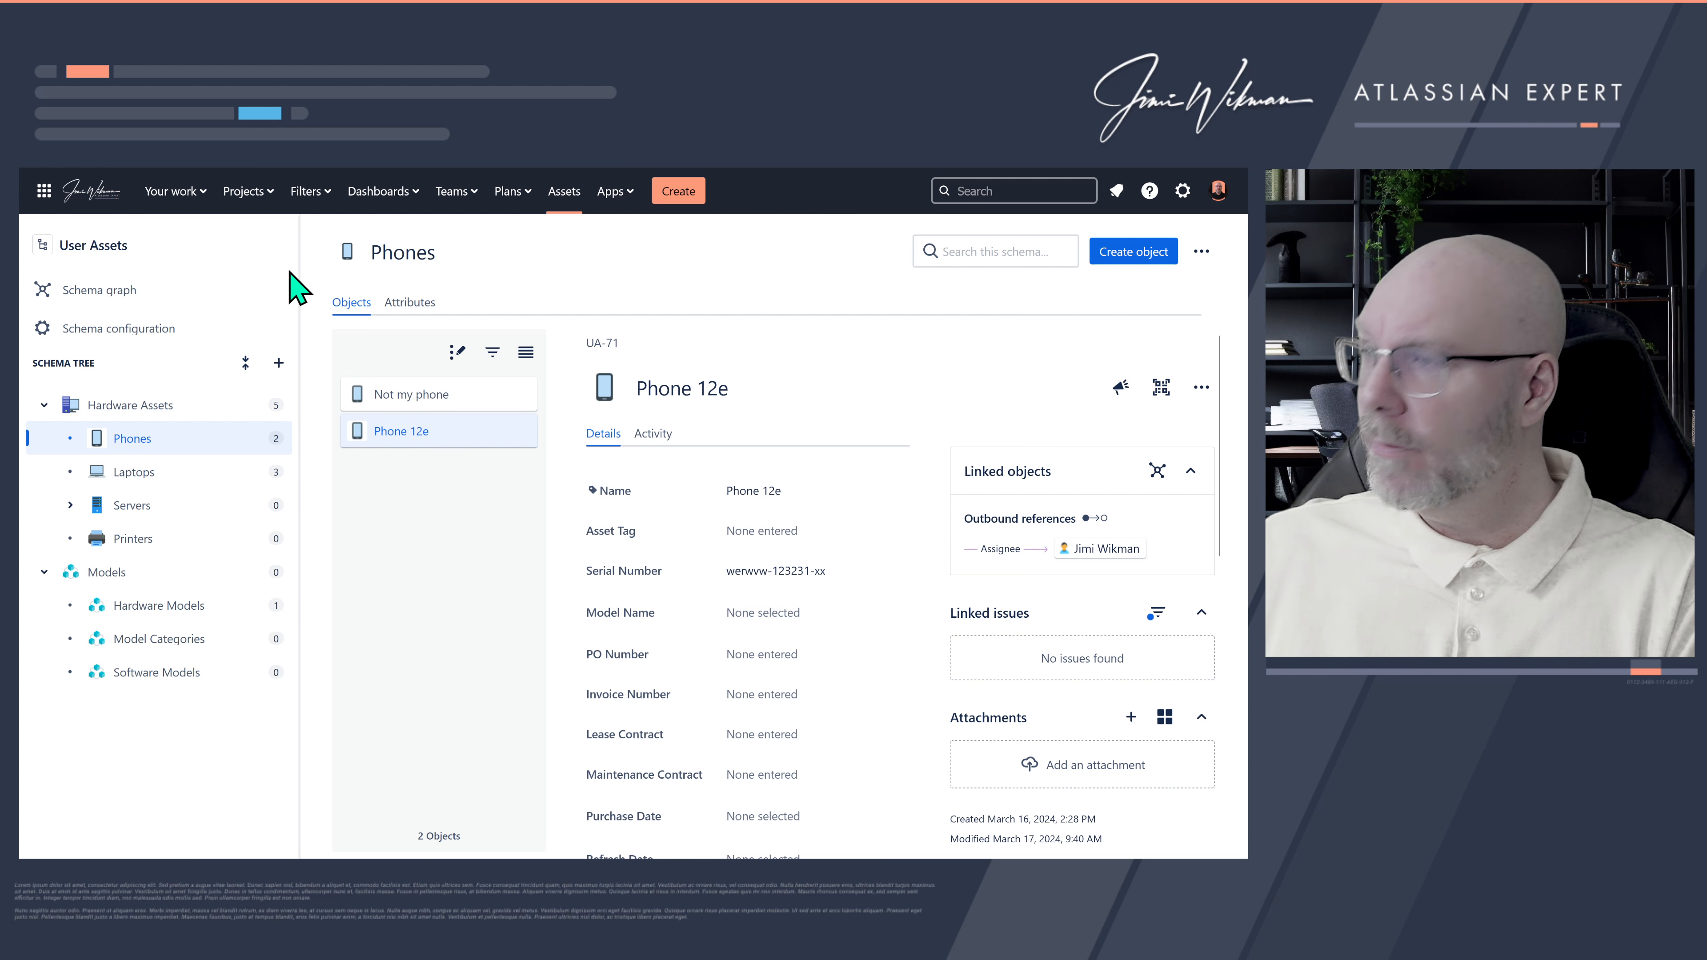
Step: Add Serial Number to the attributes displayed in the issue view and save the Assets objects field configuration
{"action": "mouse_move", "coordinate": [209, 171]}
{"action": "left_click", "coordinate": [133, 179]}
{"action": "left_click", "coordinate": [824, 740]}
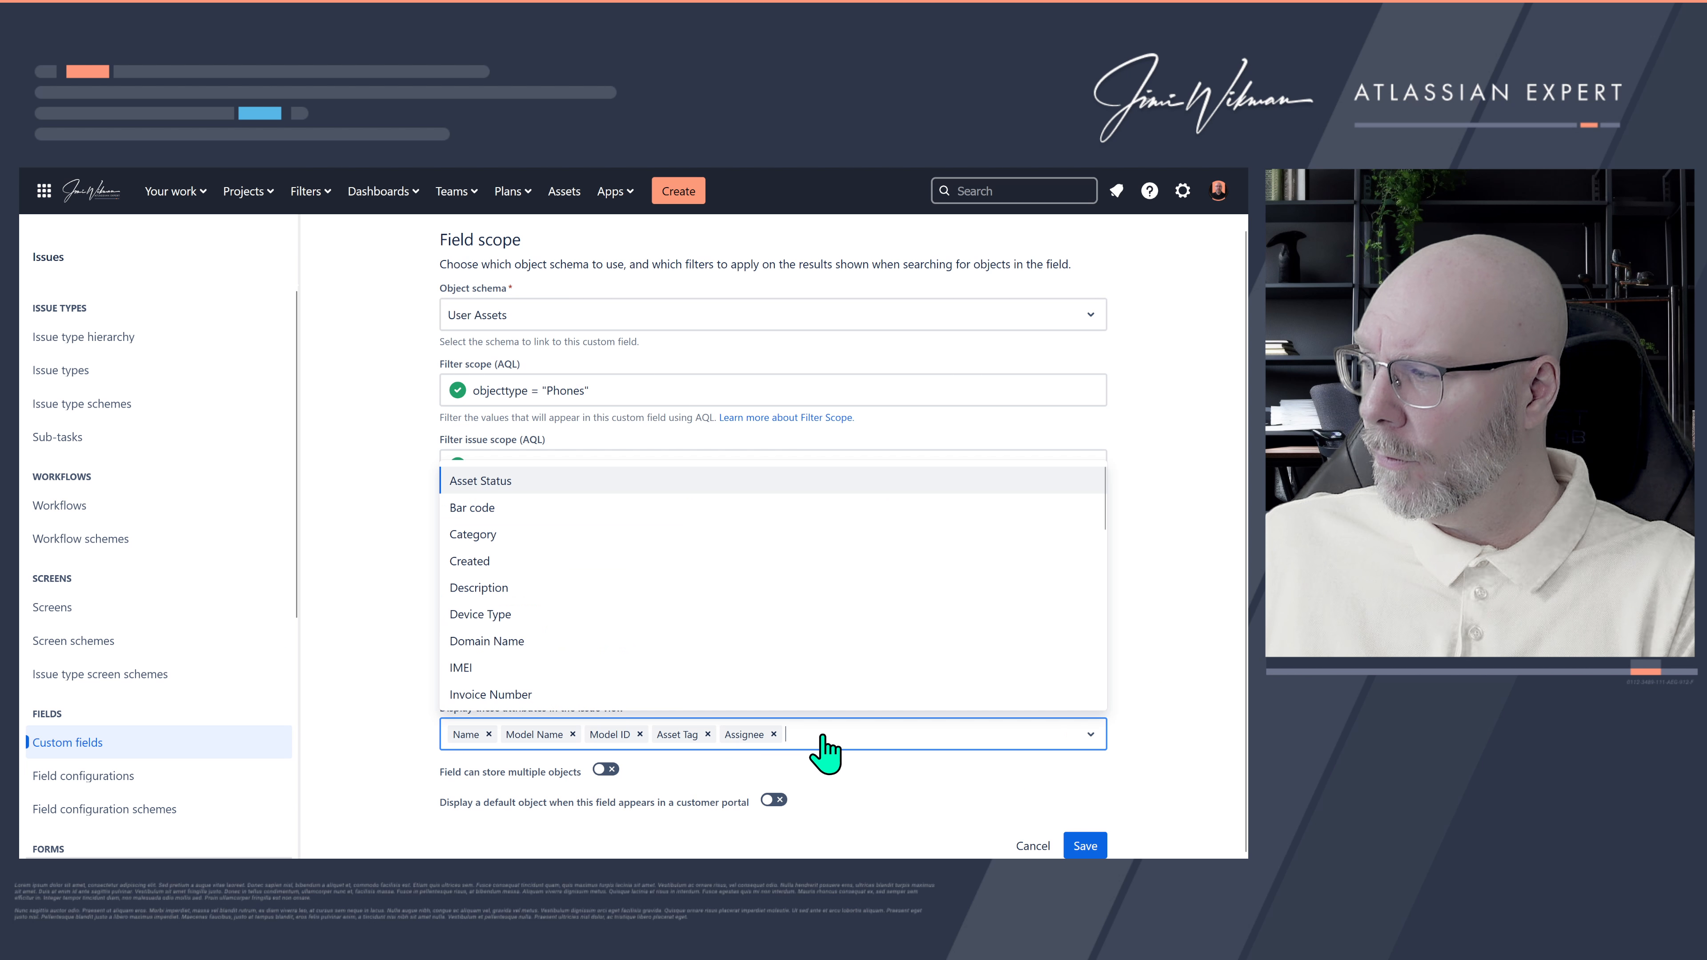
{"action": "type", "text": "serial"}
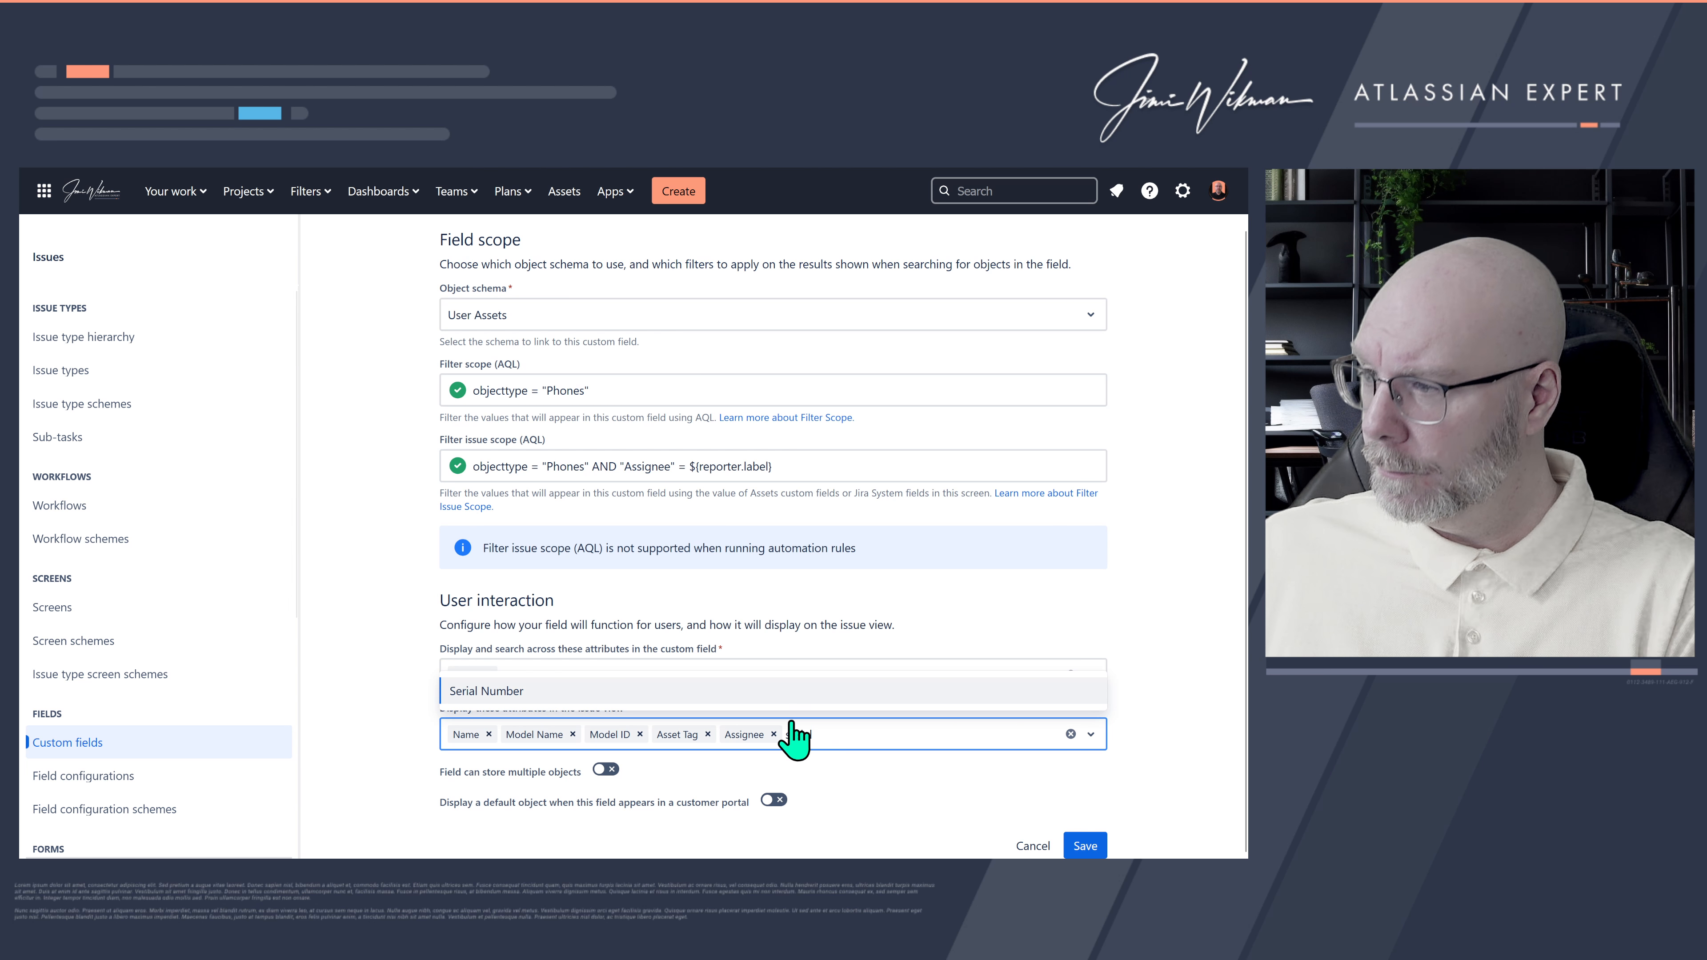
{"action": "left_click", "coordinate": [567, 691]}
{"action": "left_click", "coordinate": [1076, 847]}
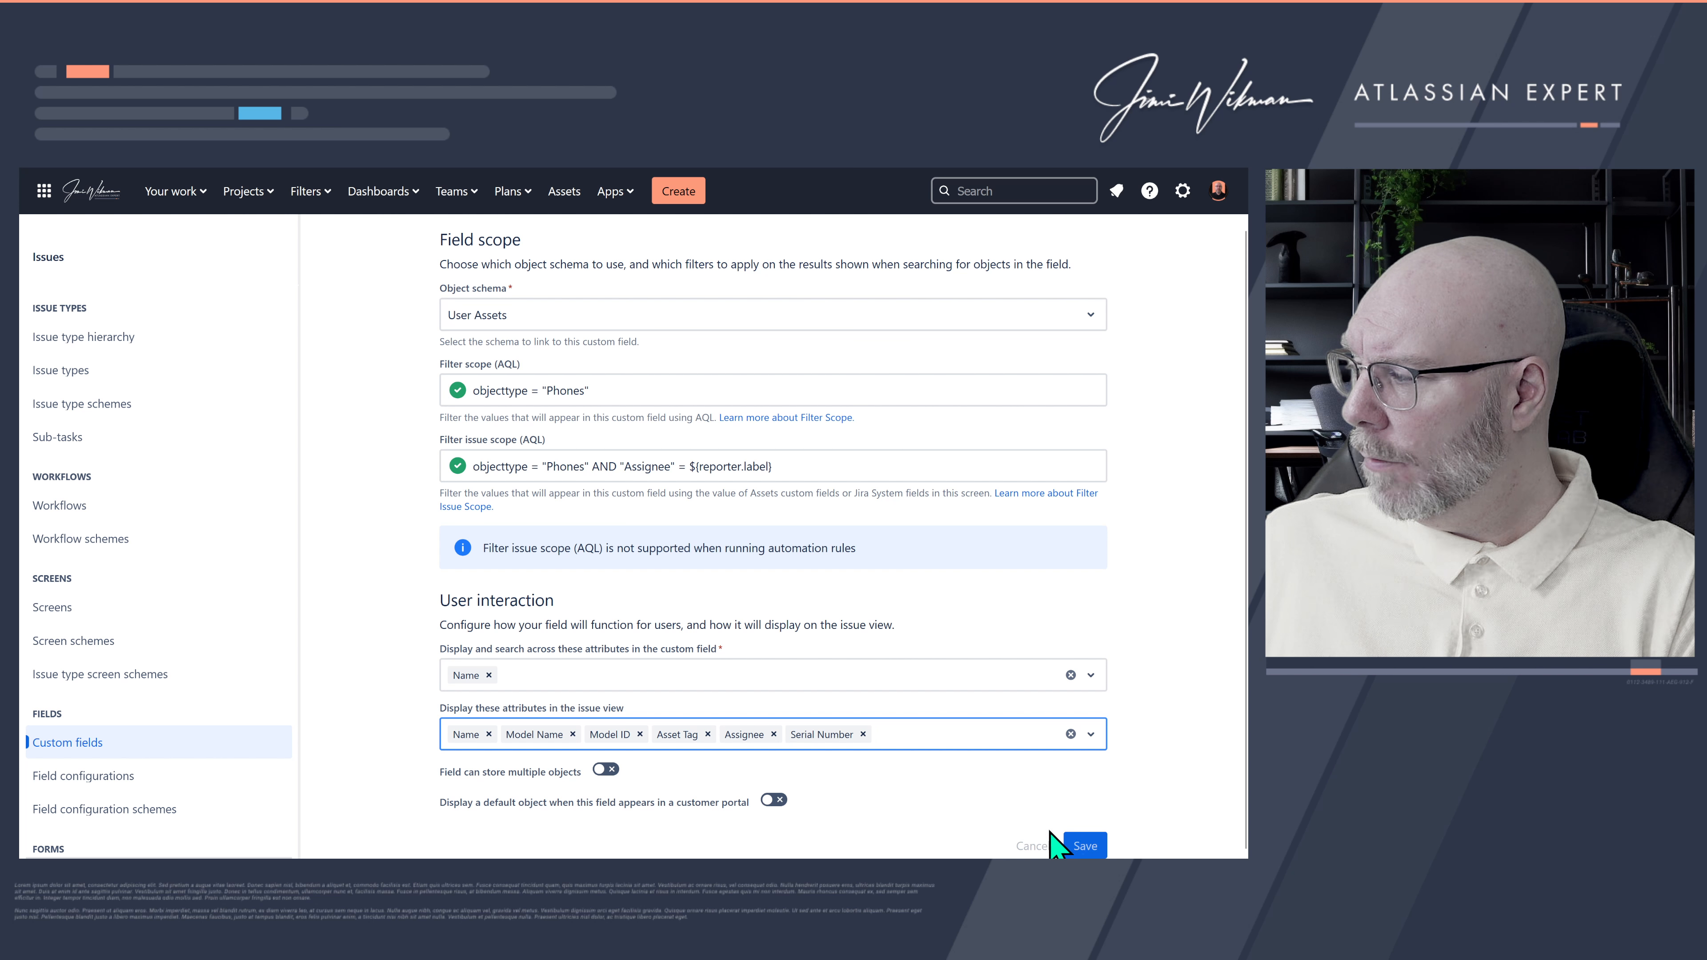
Step: Start a new incident in JSM Demo Project and check which objects the Employee's Laptop field offers
{"action": "left_click", "coordinate": [249, 196]}
{"action": "left_click", "coordinate": [297, 269]}
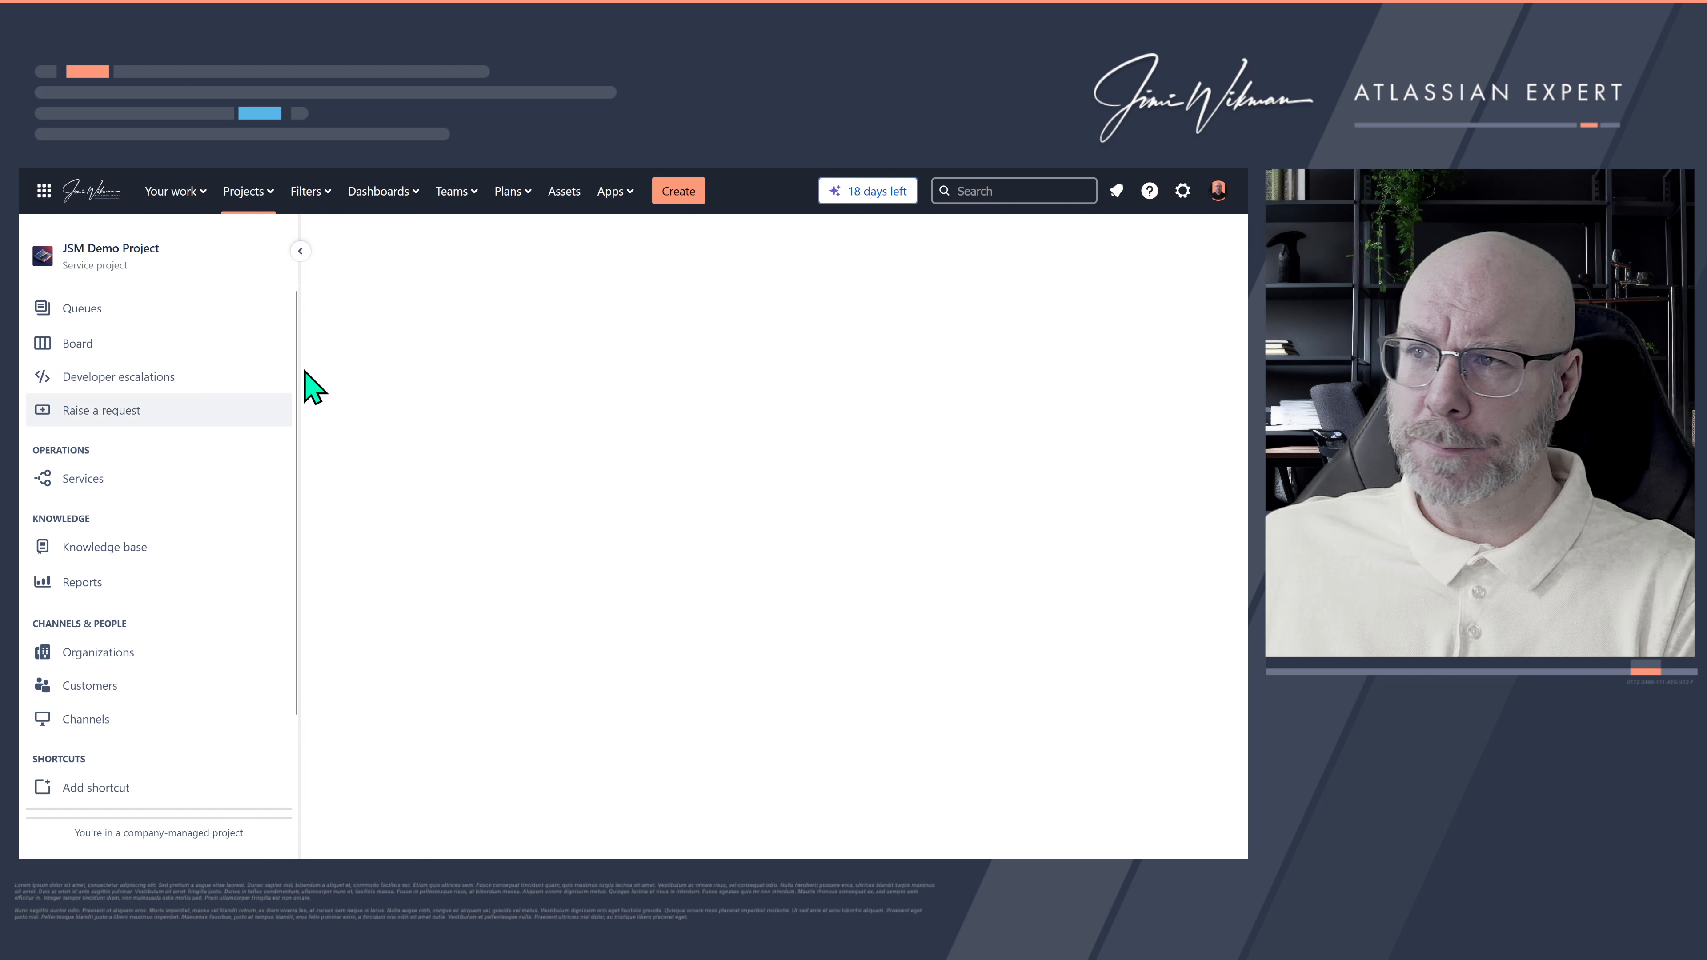
{"action": "left_click", "coordinate": [692, 195]}
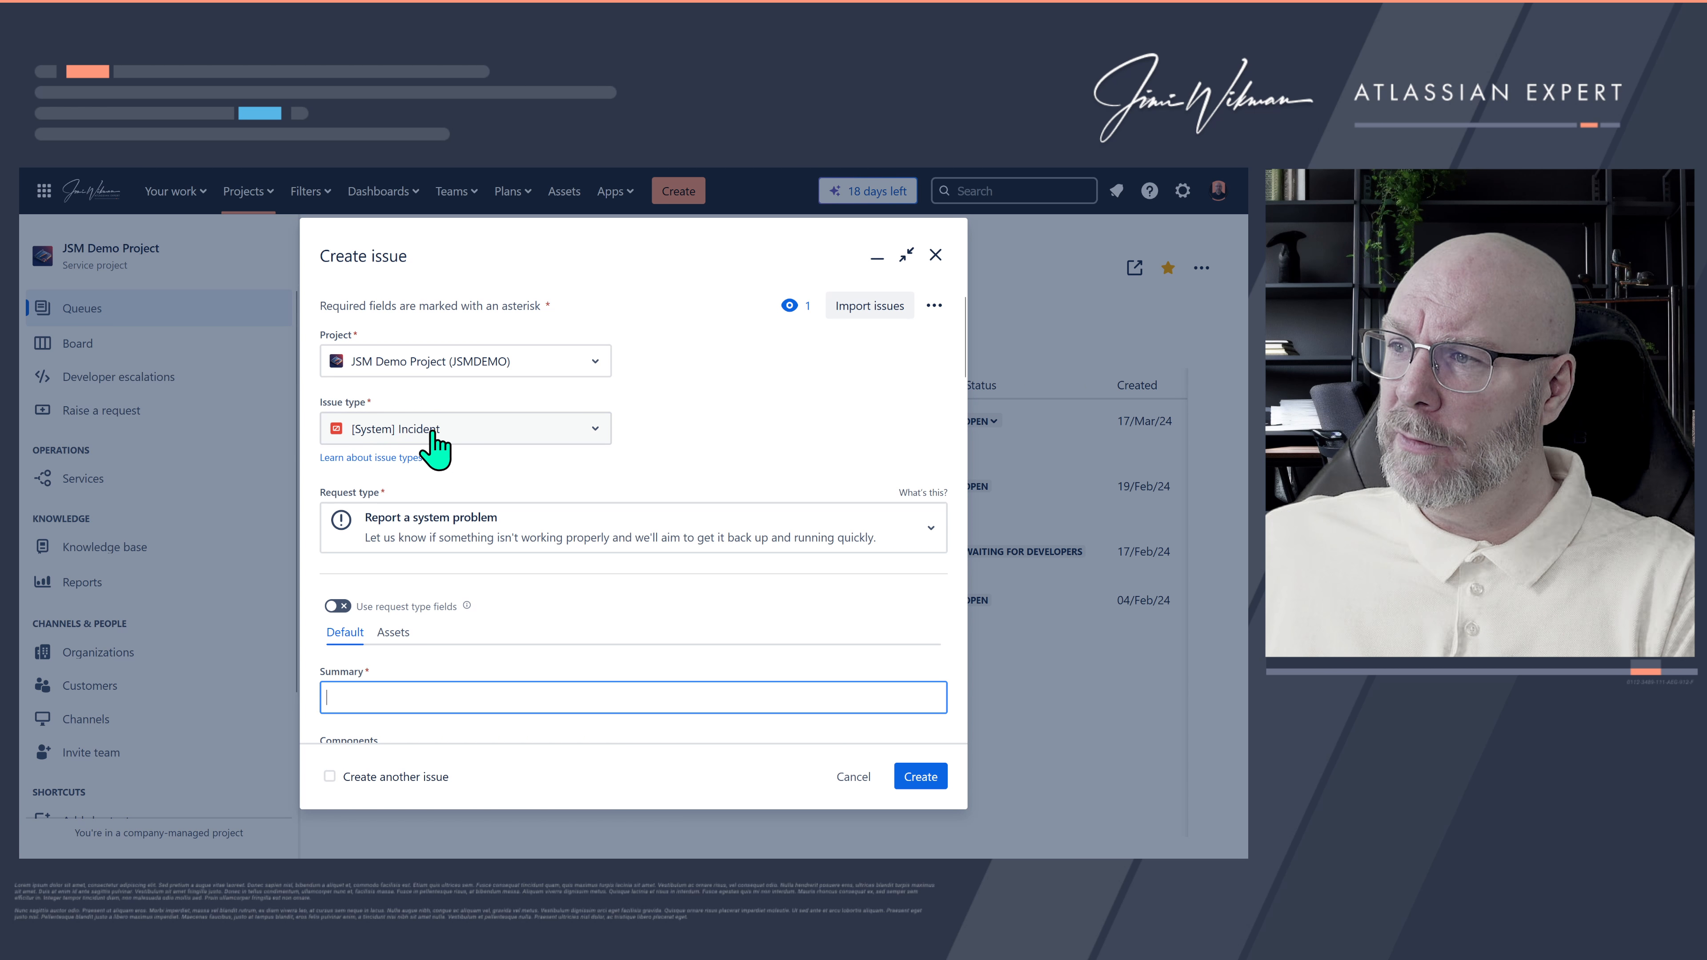
{"action": "scroll", "coordinate": [471, 491], "scroll_direction": "down", "scroll_amount": 3}
{"action": "left_click", "coordinate": [393, 457]}
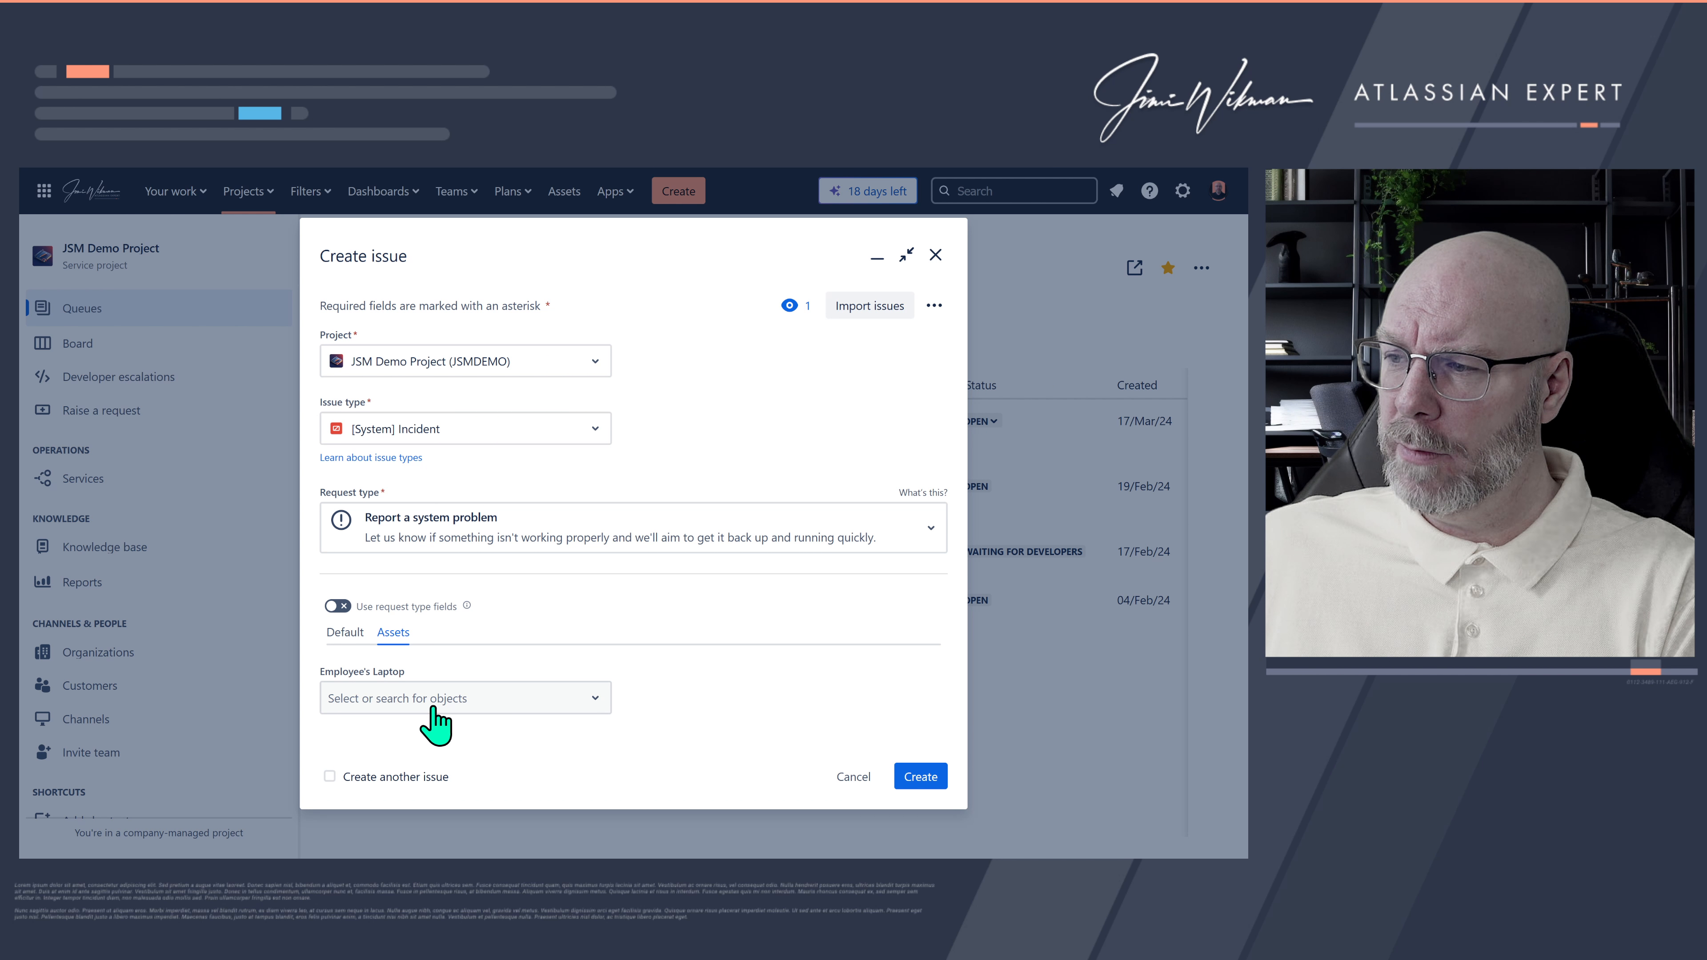
{"action": "left_click_drag", "start_coordinate": [406, 675], "coordinate": [319, 669]}
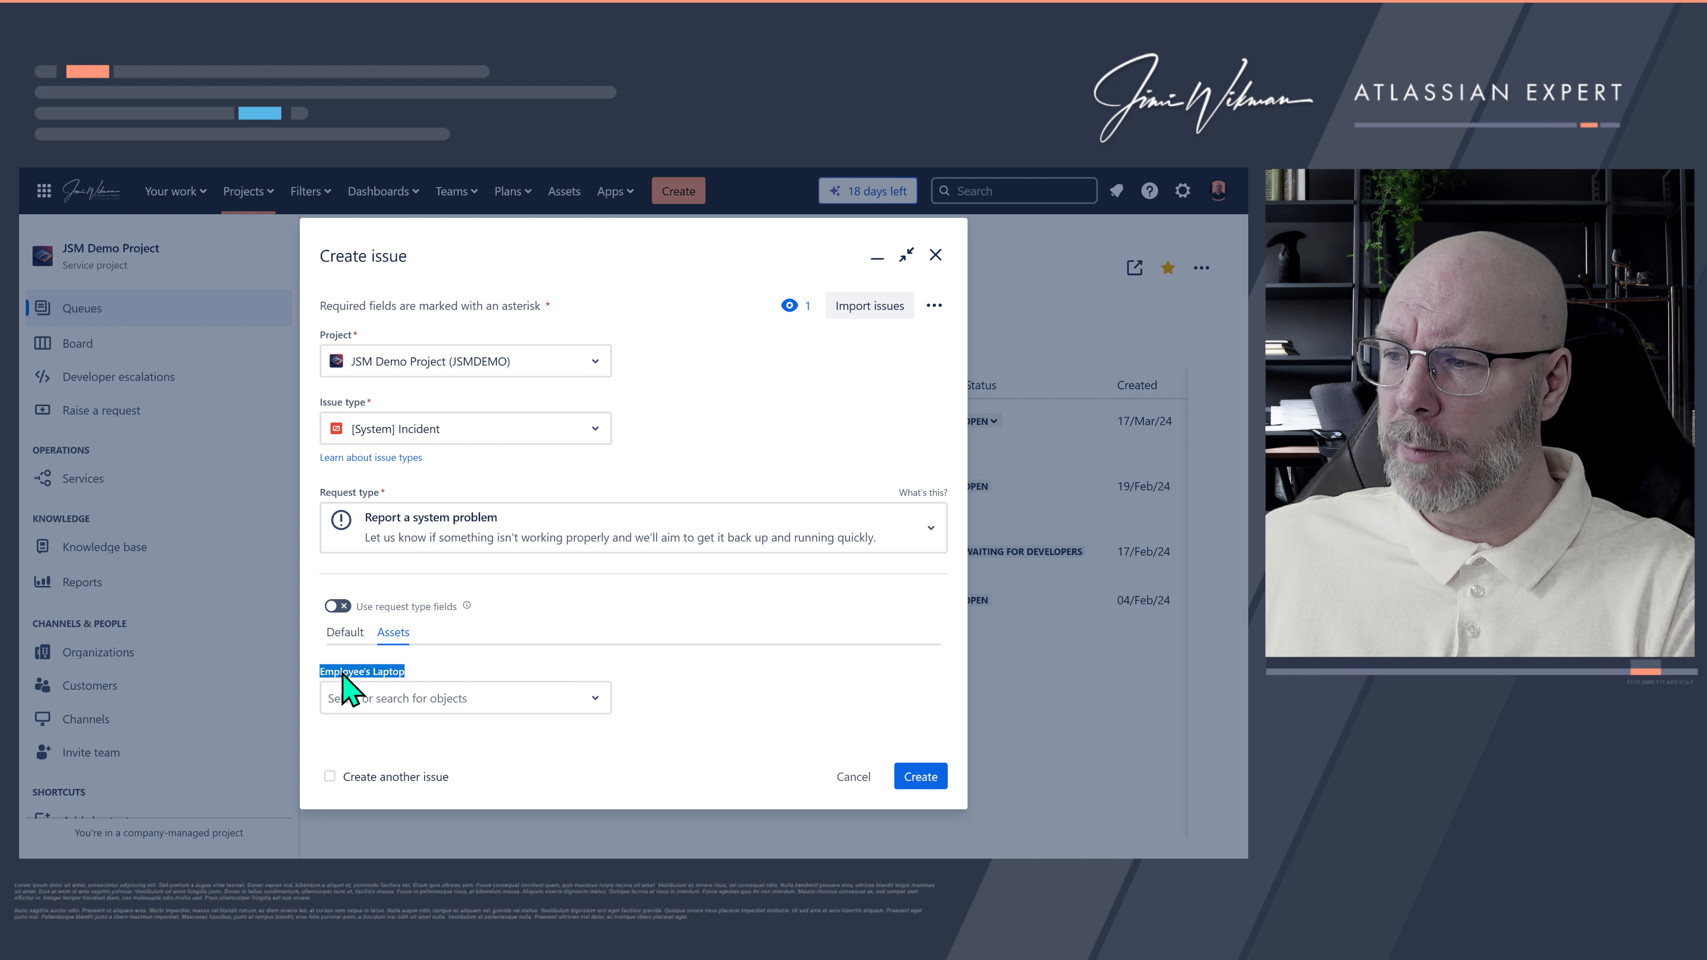
{"action": "left_click", "coordinate": [476, 700]}
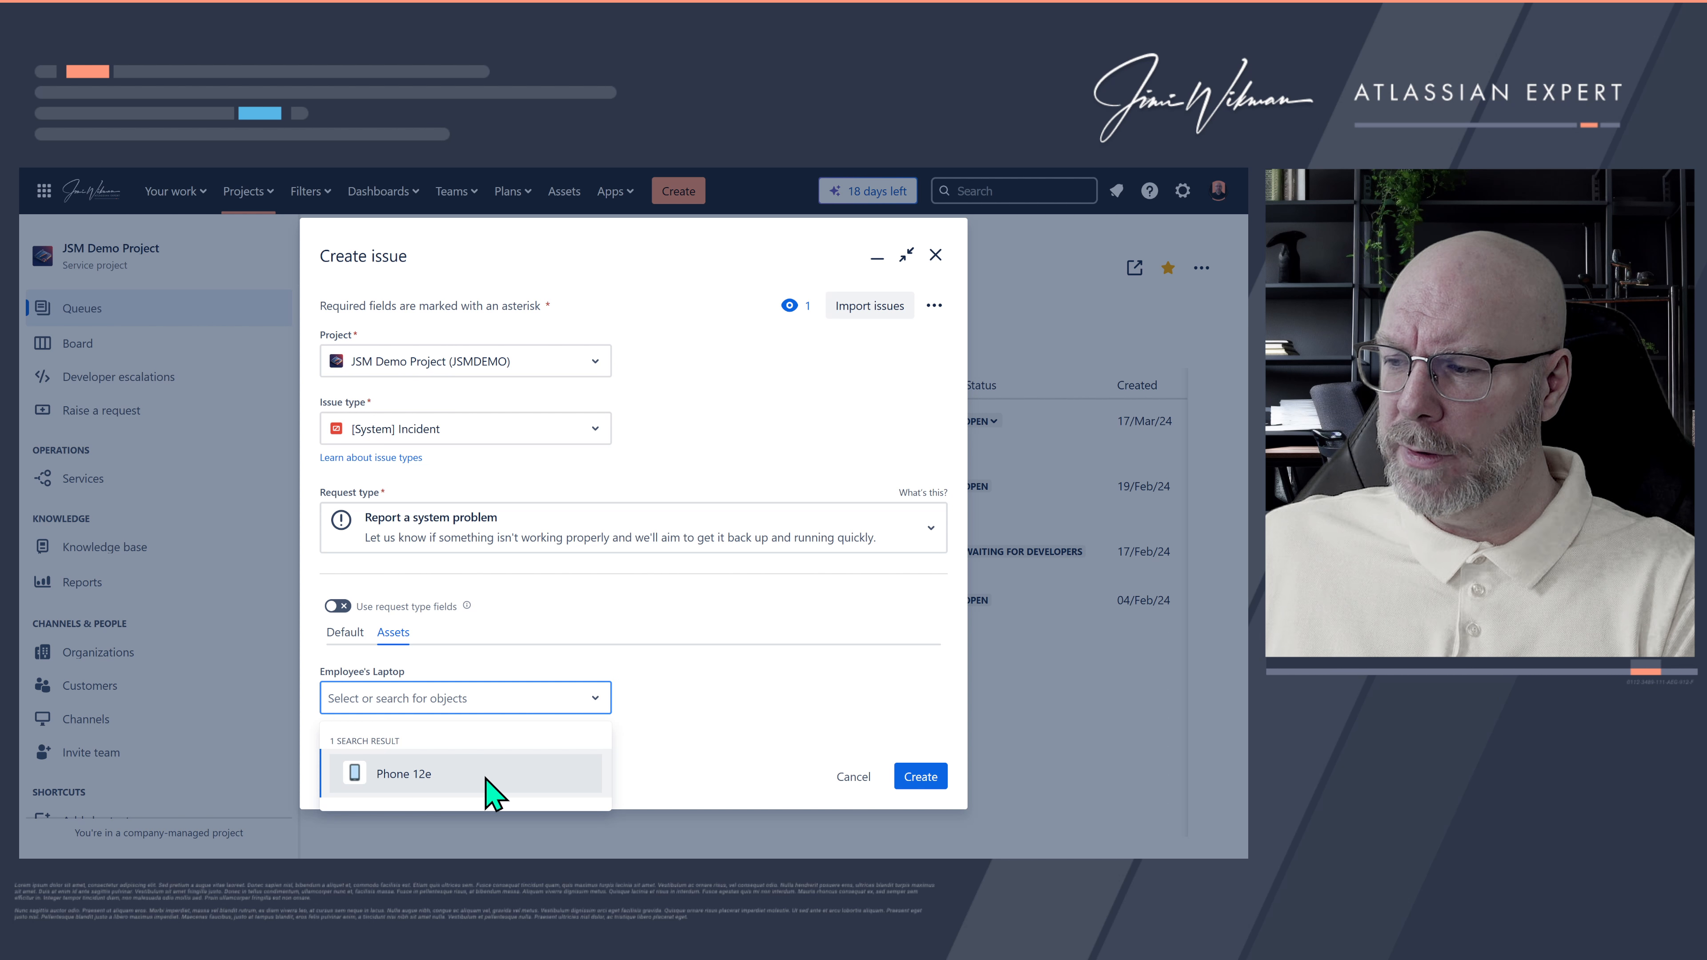
Step: Find the Employee's Laptop custom field in the issue settings by filtering for "employee" and open its details for editing
{"action": "mouse_move", "coordinate": [137, 178]}
{"action": "left_click", "coordinate": [220, 182]}
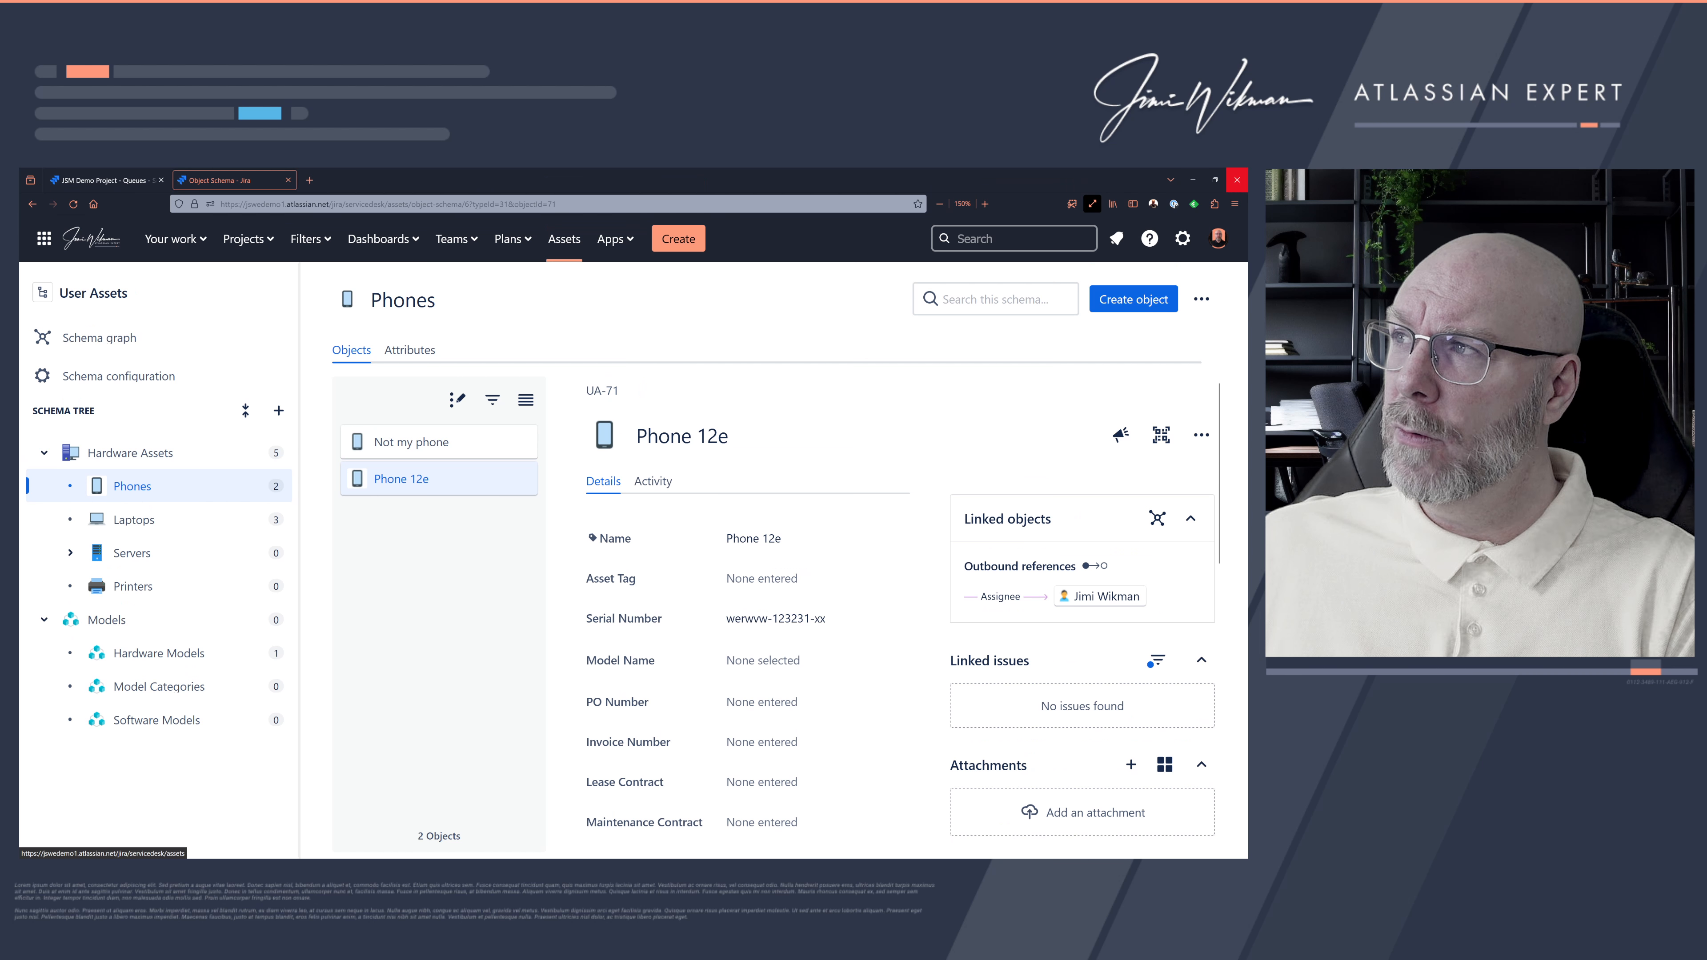
{"action": "left_click", "coordinate": [1183, 239]}
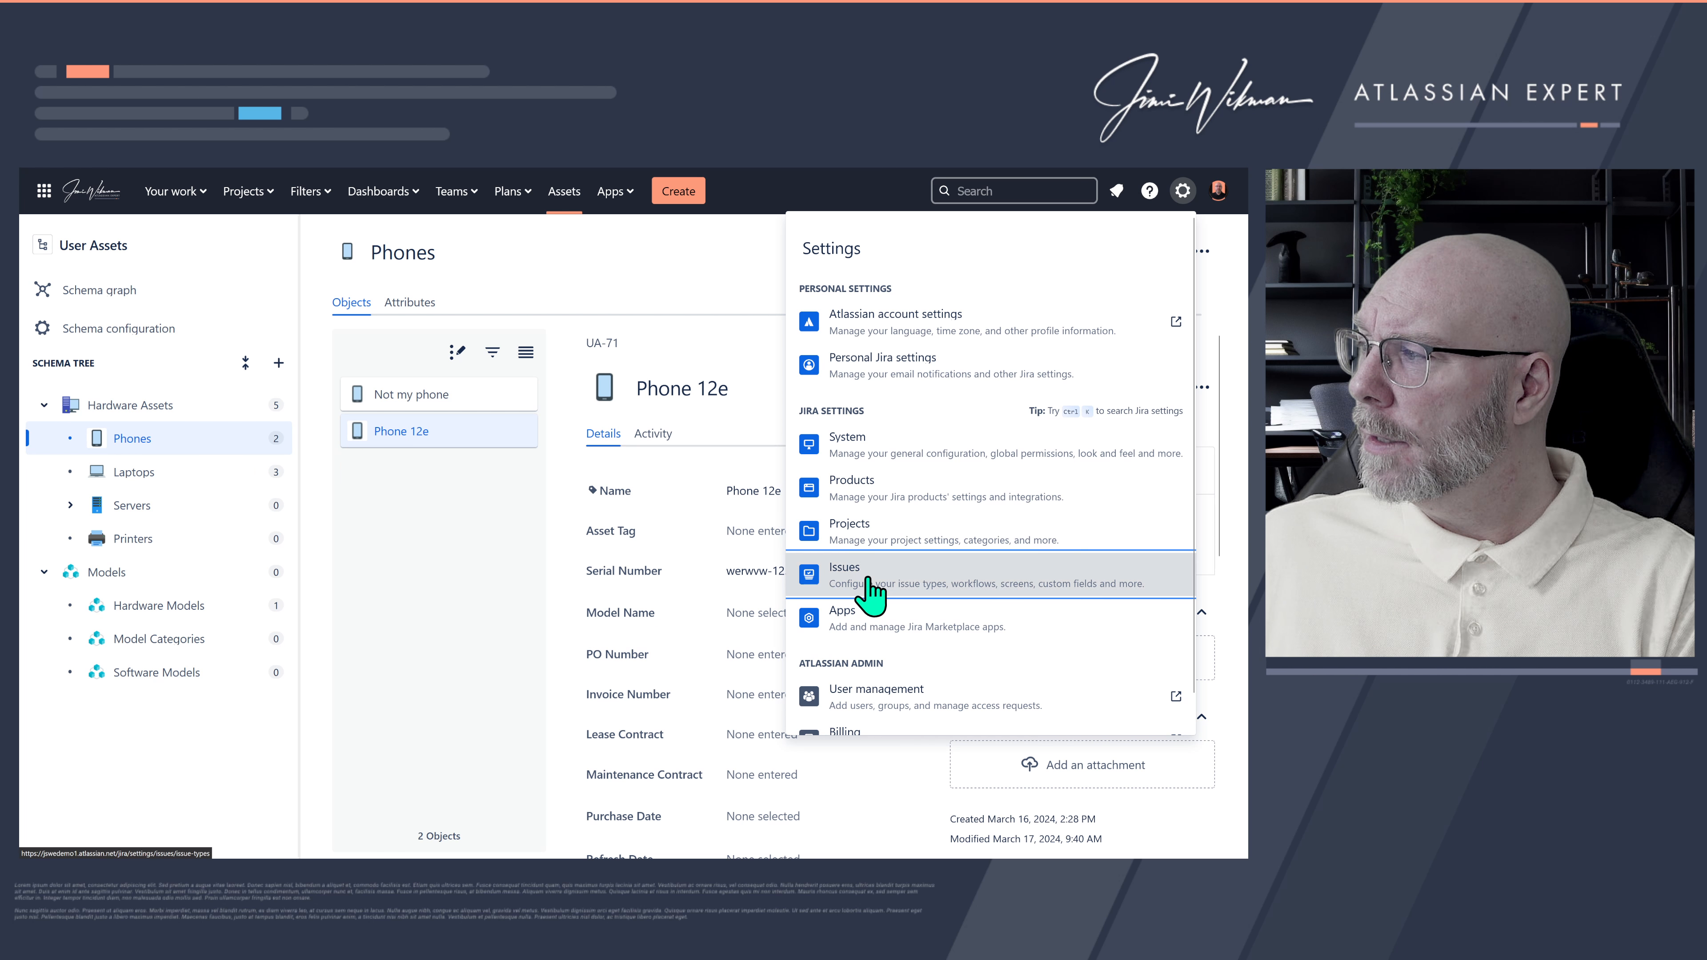
{"action": "left_click", "coordinate": [869, 579]}
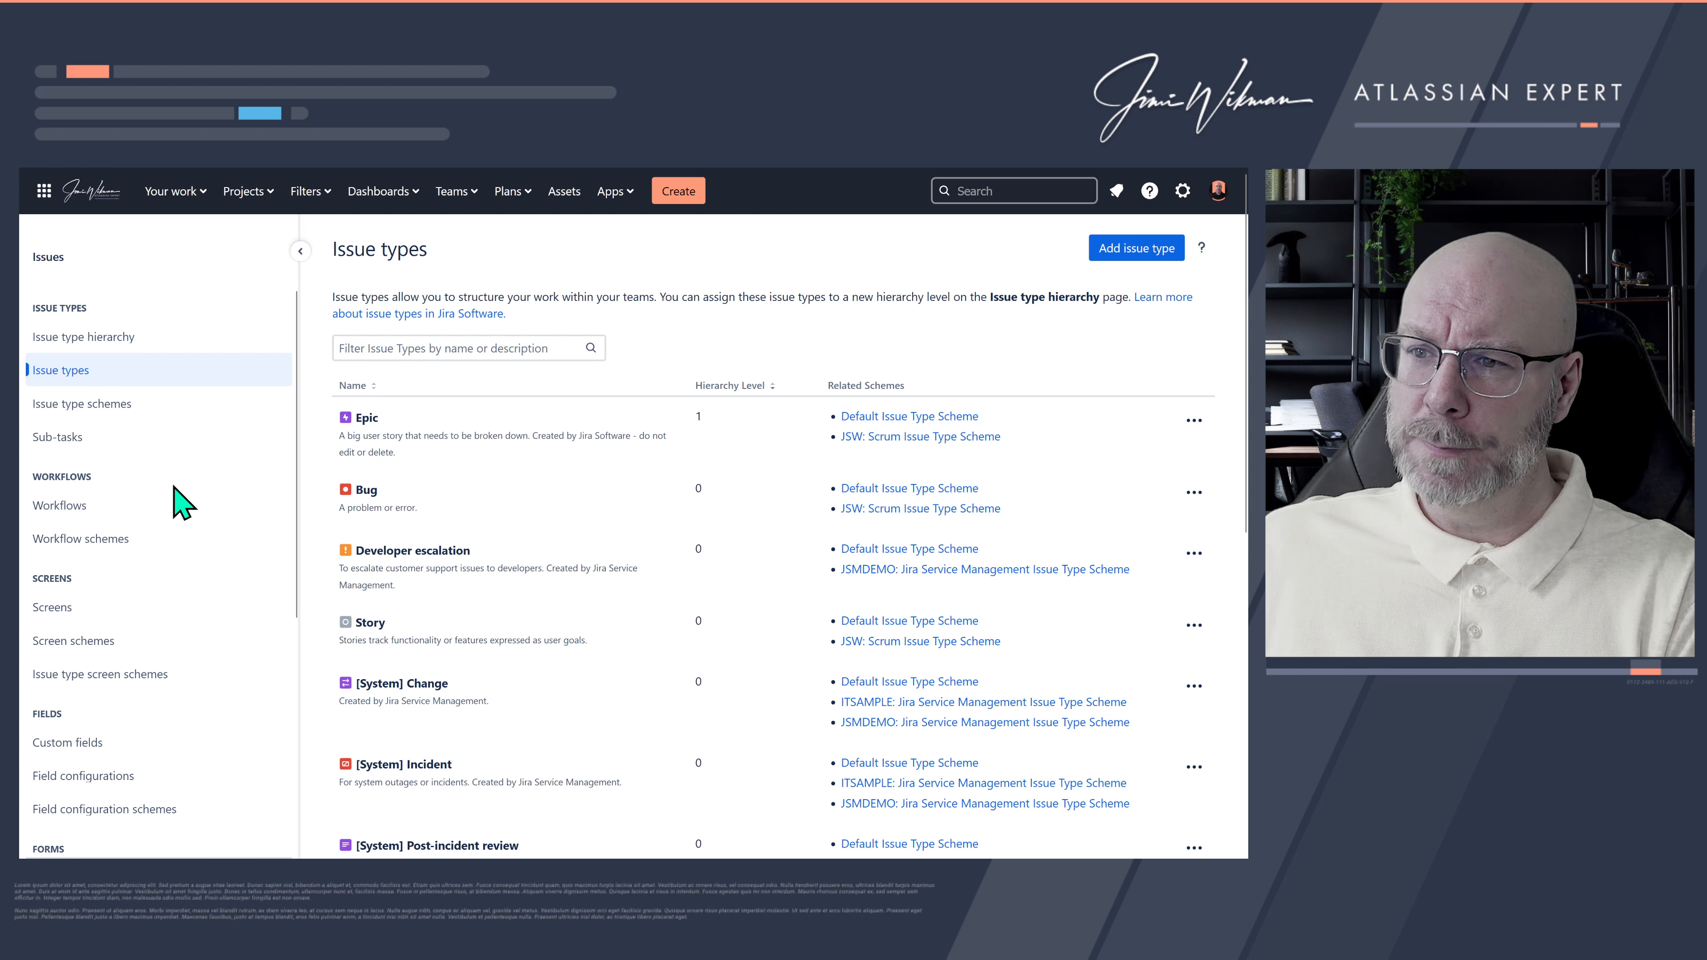
{"action": "left_click", "coordinate": [88, 744]}
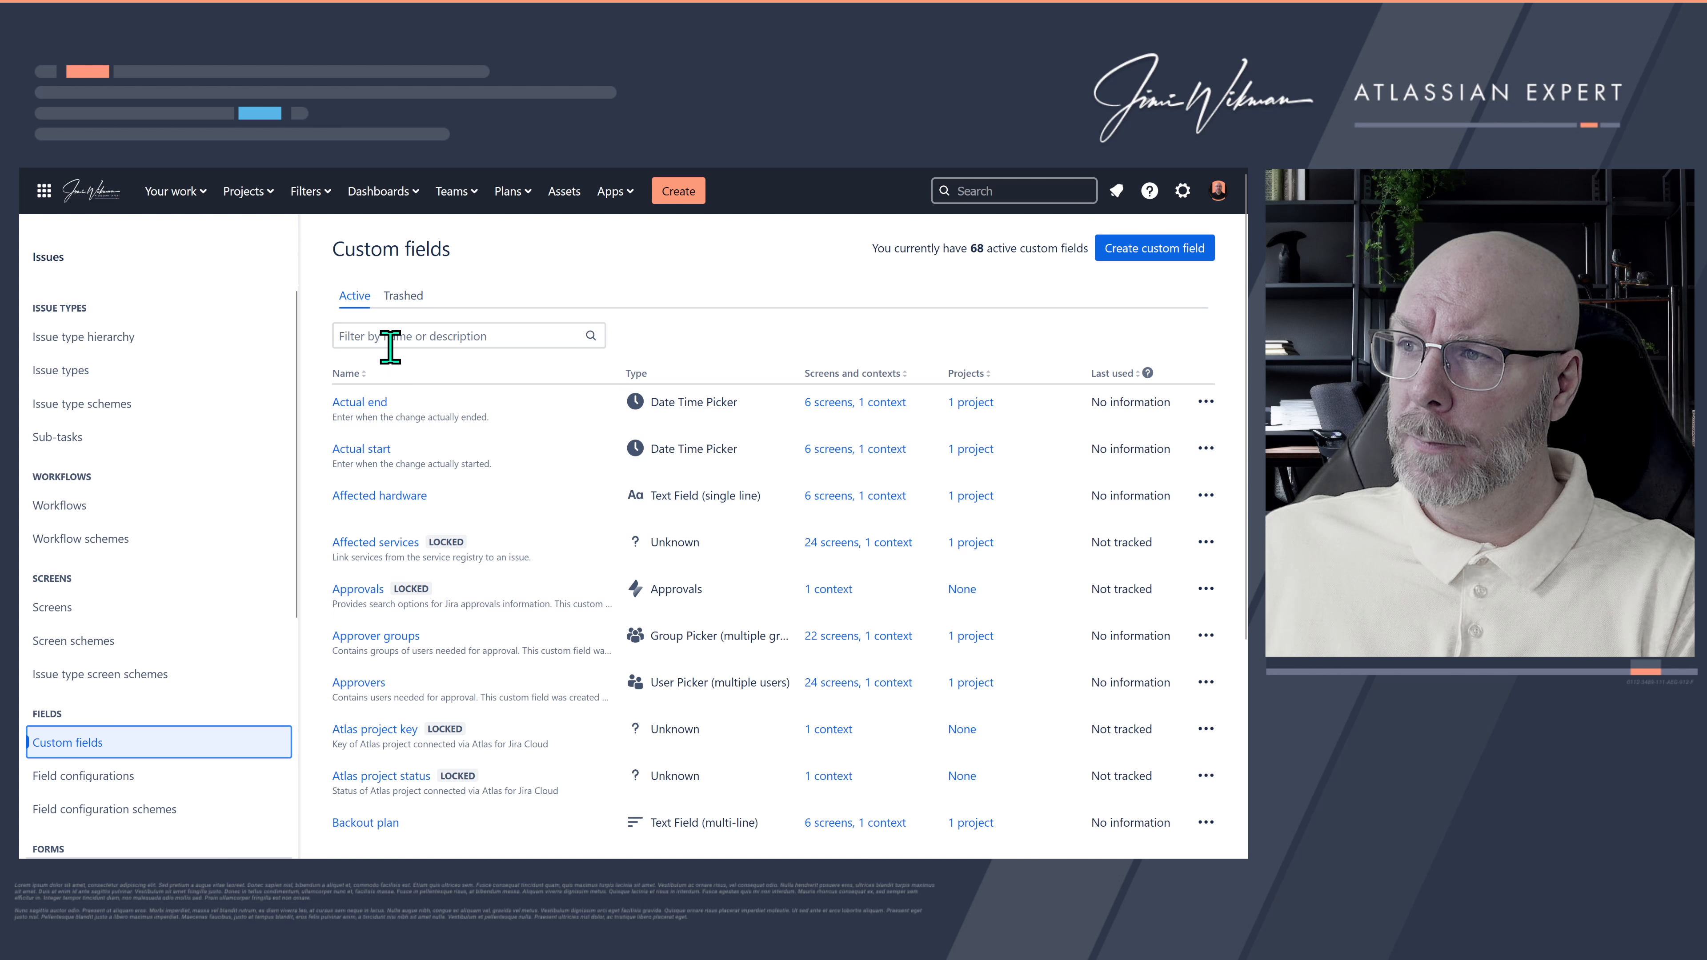
{"action": "left_click", "coordinate": [390, 336]}
{"action": "type", "text": "employee"}
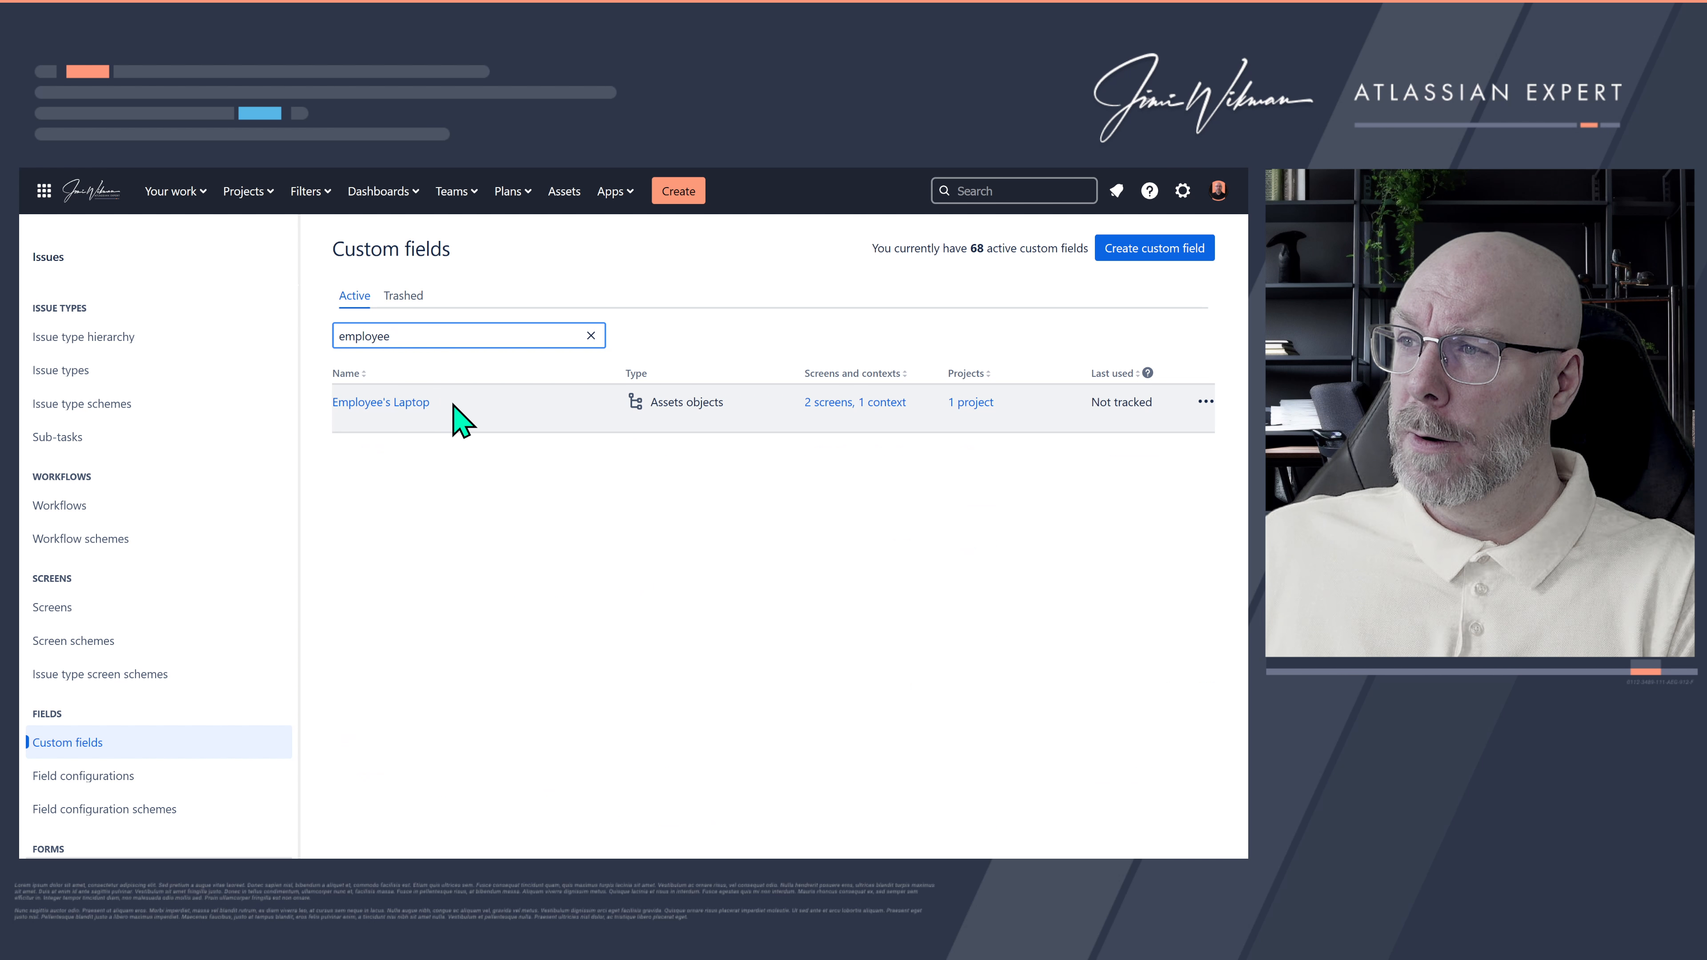
{"action": "left_click", "coordinate": [1202, 402]}
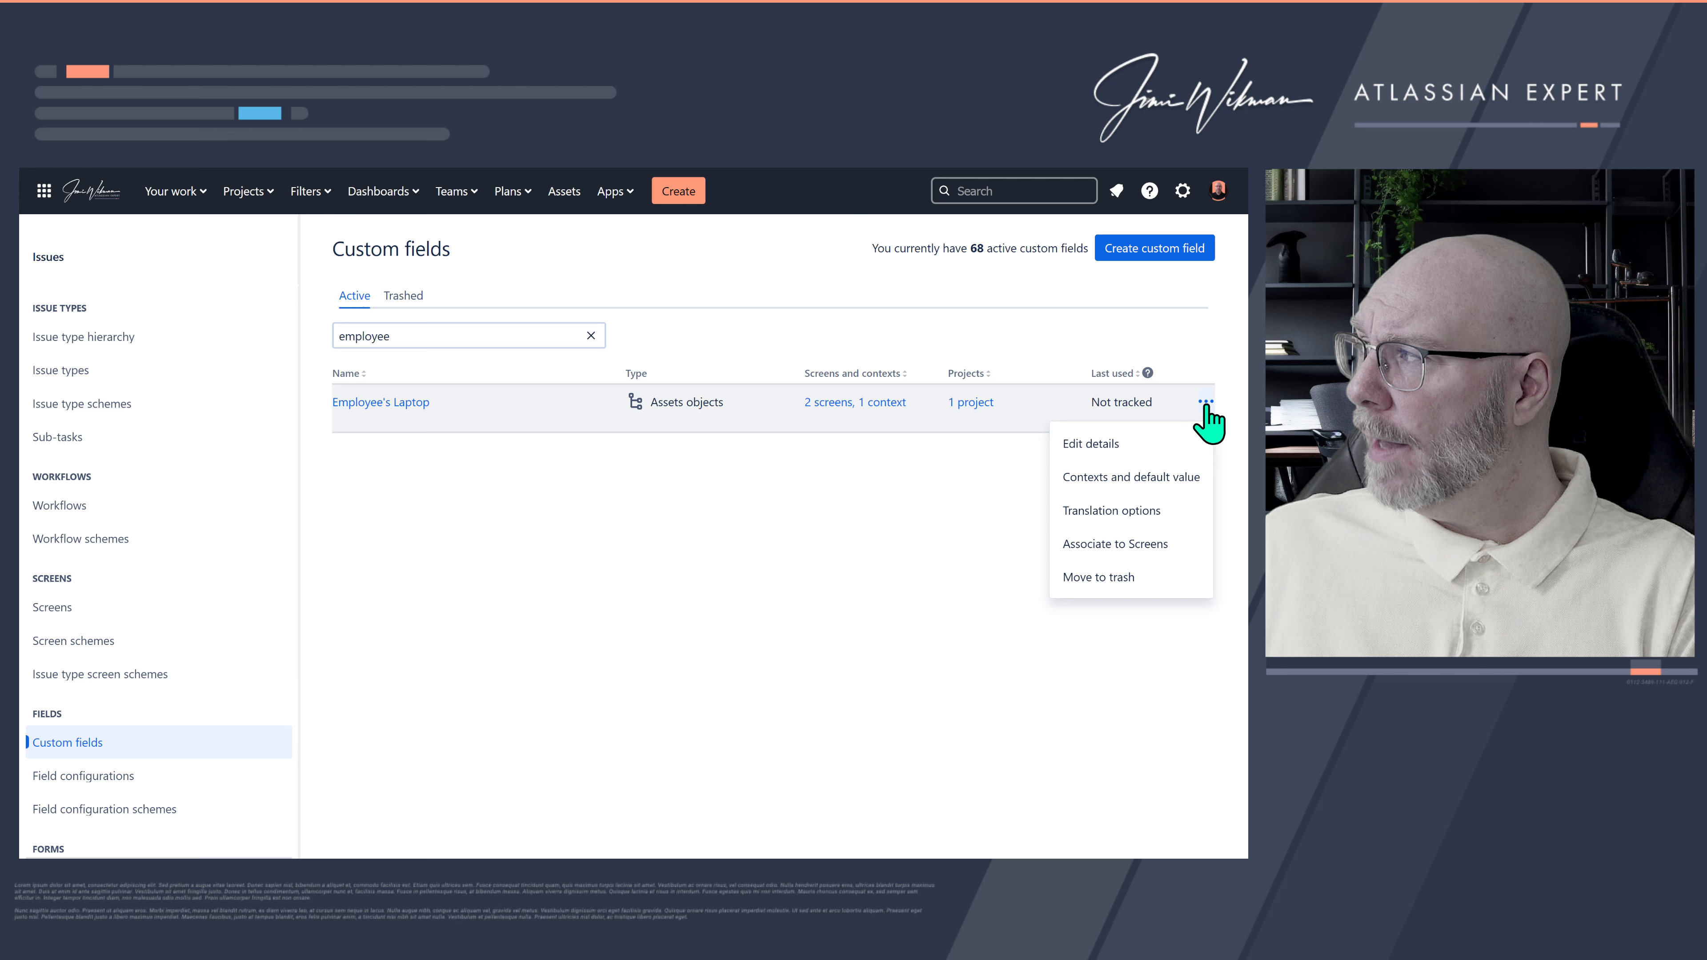
{"action": "left_click", "coordinate": [1169, 438]}
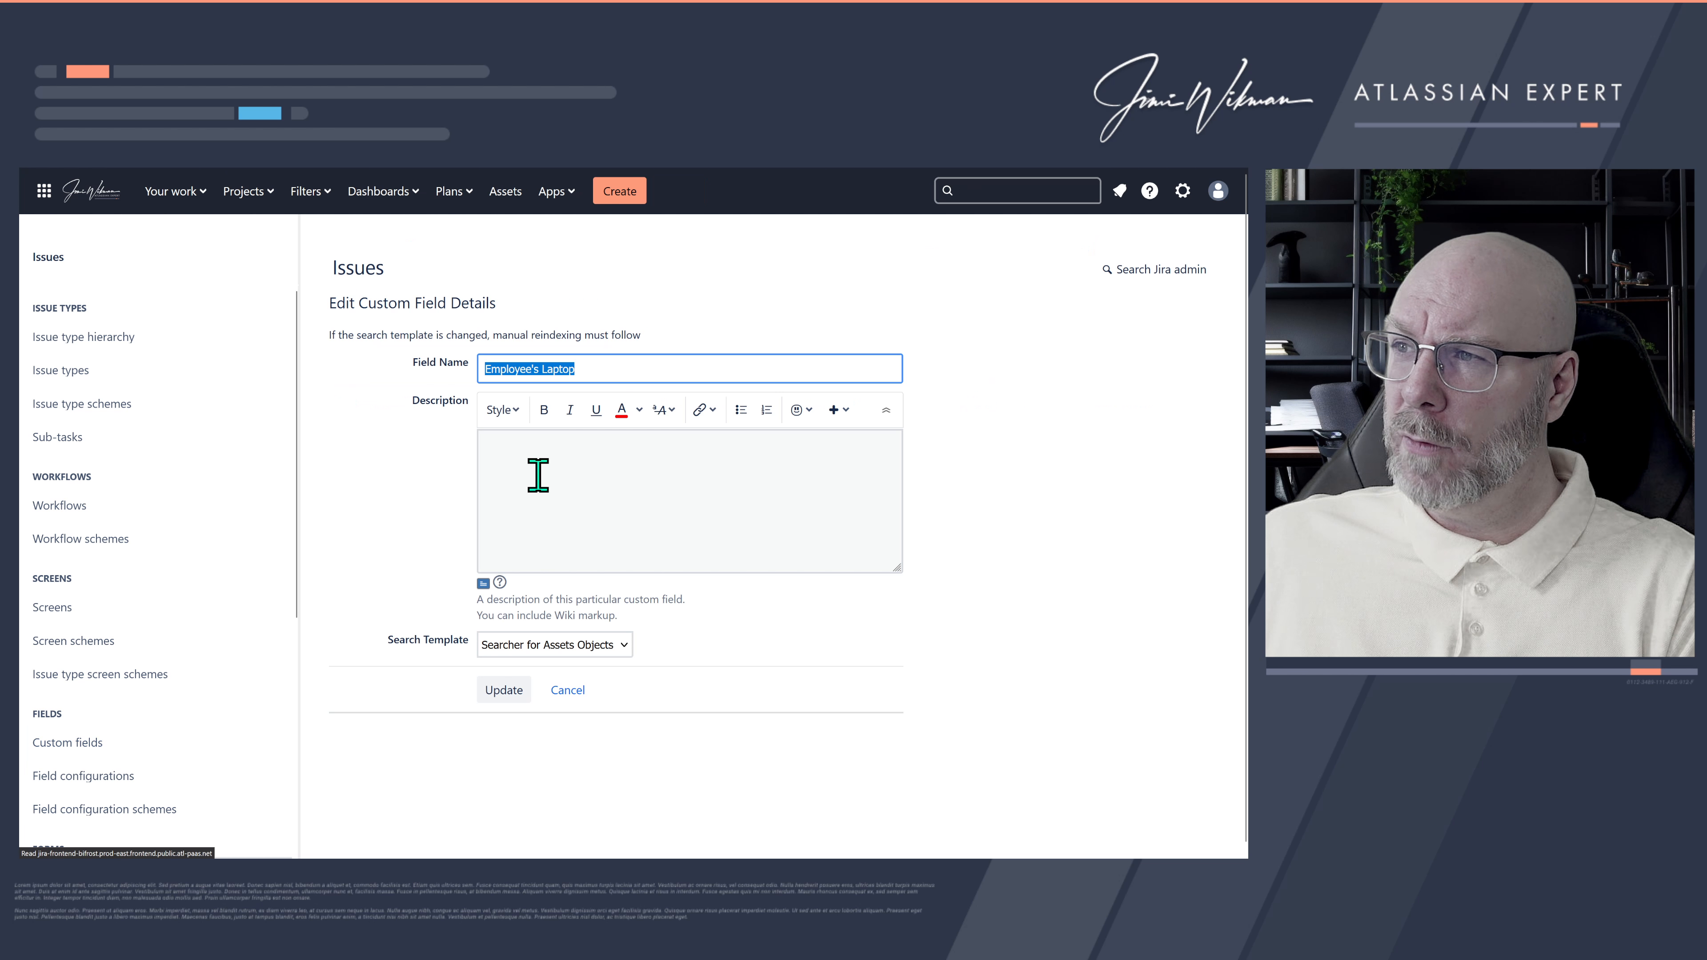
Step: Rename the custom field to Employee's Phone and save the update
{"action": "left_click", "coordinate": [542, 369]}
{"action": "left_click_drag", "start_coordinate": [541, 369], "coordinate": [639, 373]}
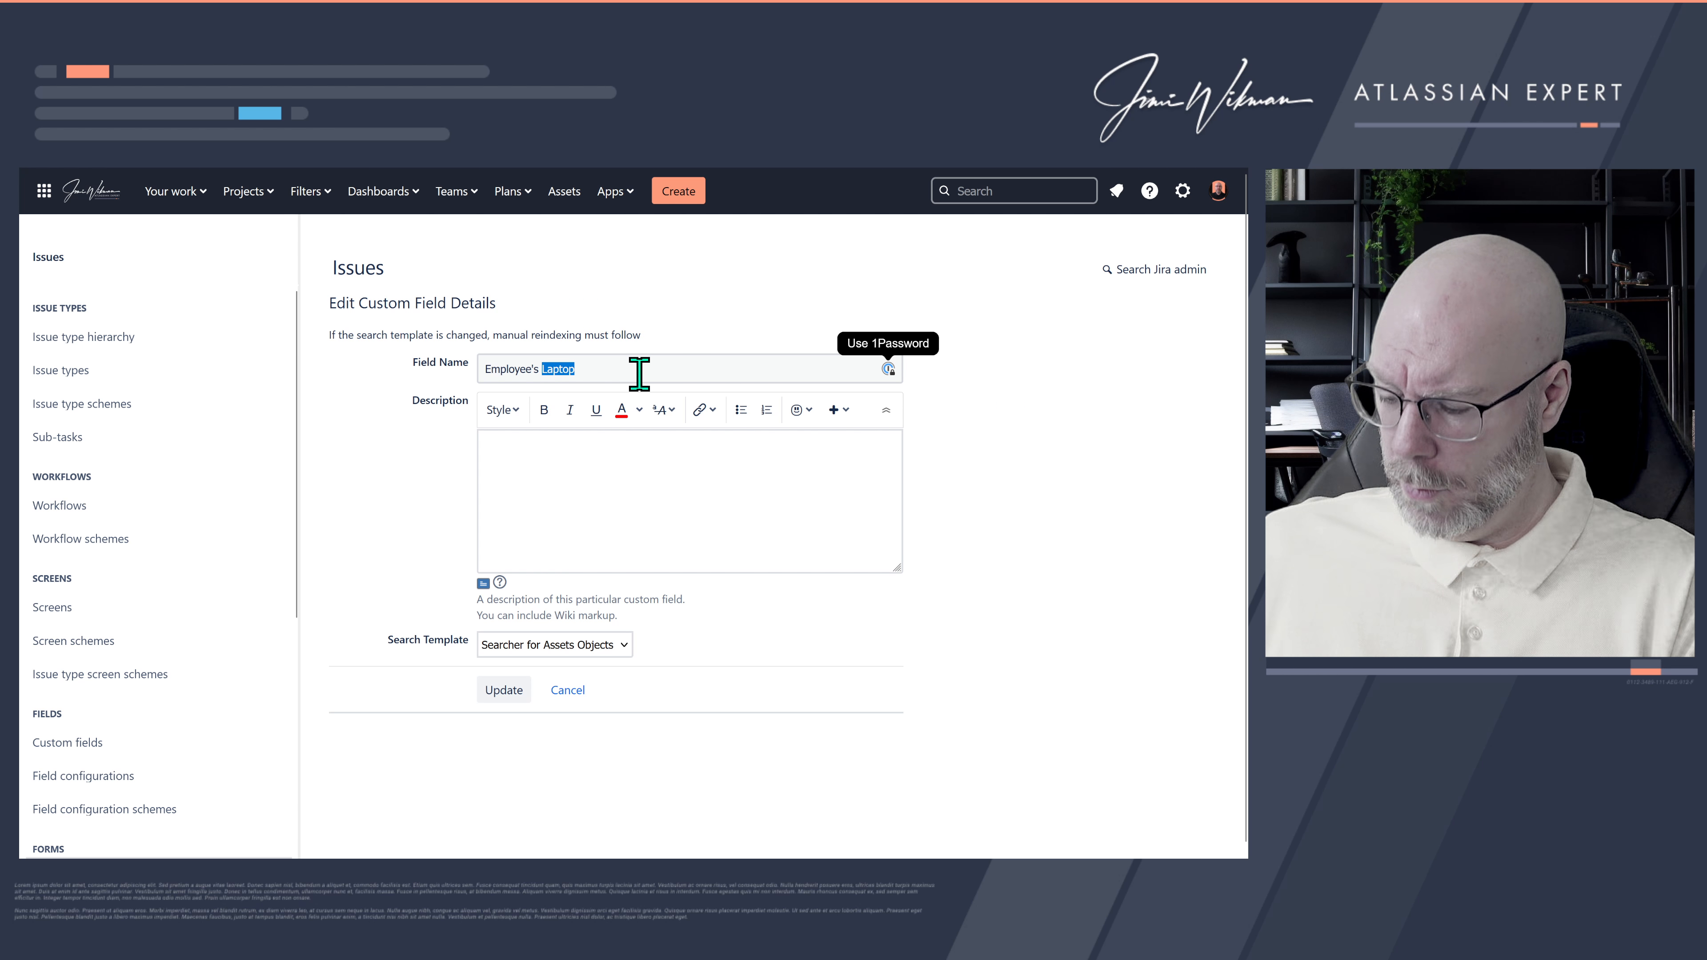
{"action": "type", "text": "Phone"}
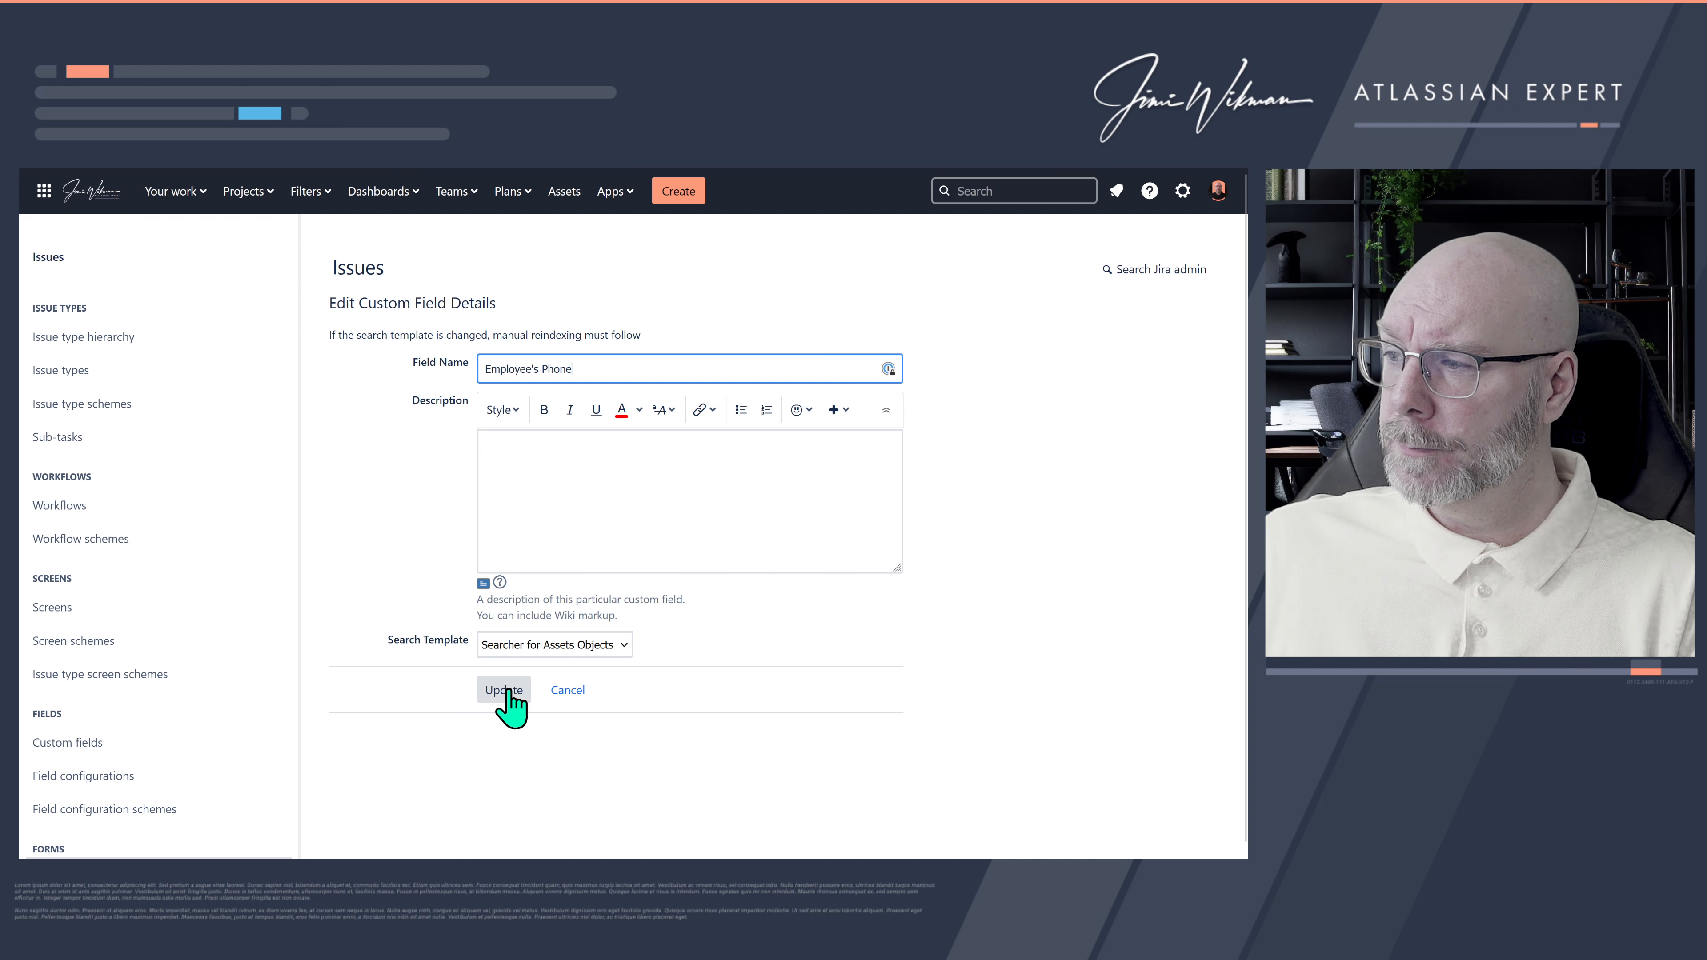
{"action": "left_click", "coordinate": [504, 692]}
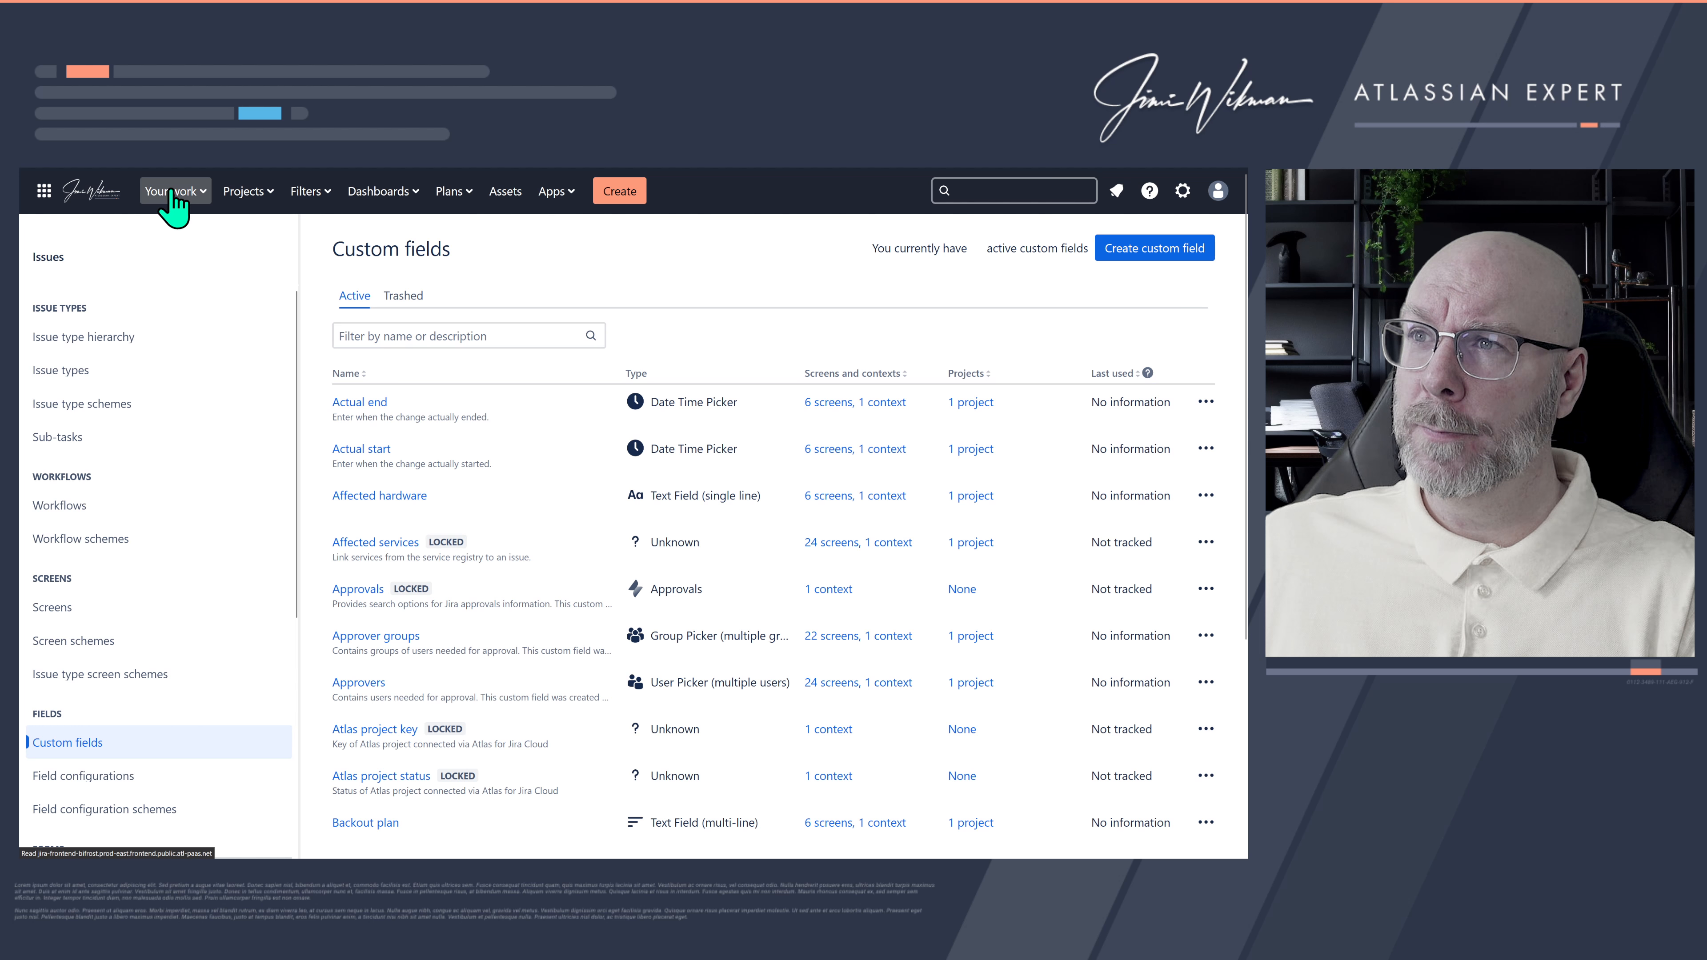
Step: Discard the open issue draft in JSM Demo Project and start a new incident with Phone 12e as the Employee's Phone
{"action": "left_click", "coordinate": [141, 183]}
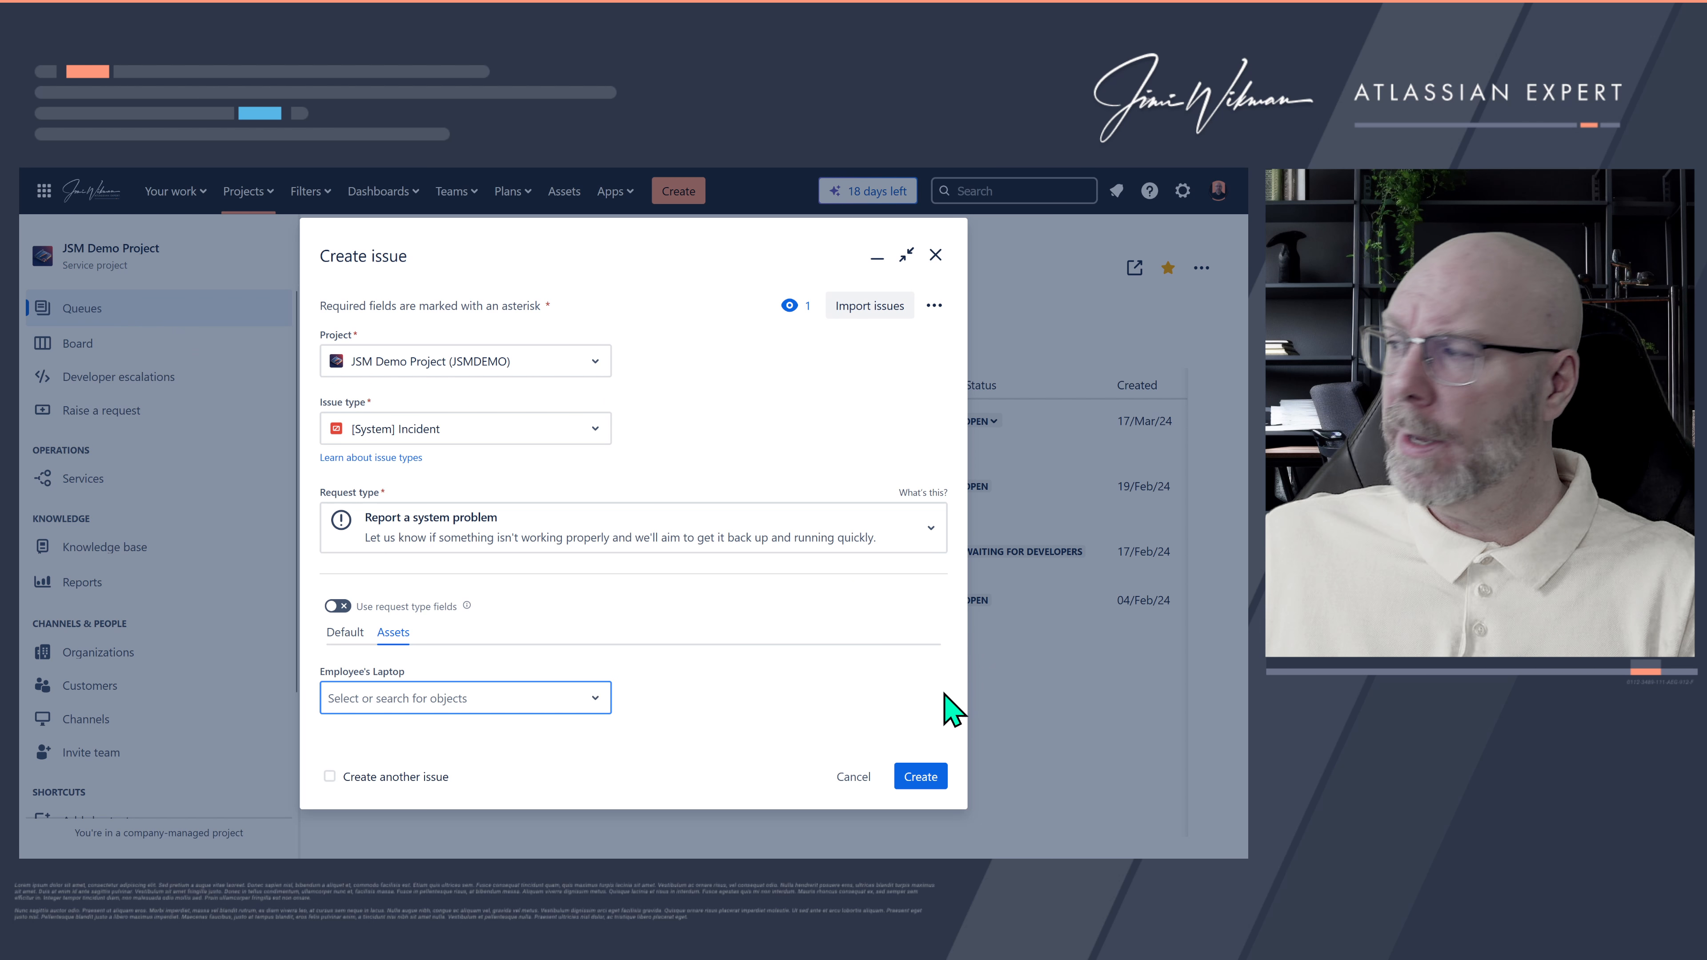
{"action": "left_click", "coordinate": [849, 778]}
{"action": "left_click", "coordinate": [678, 191]}
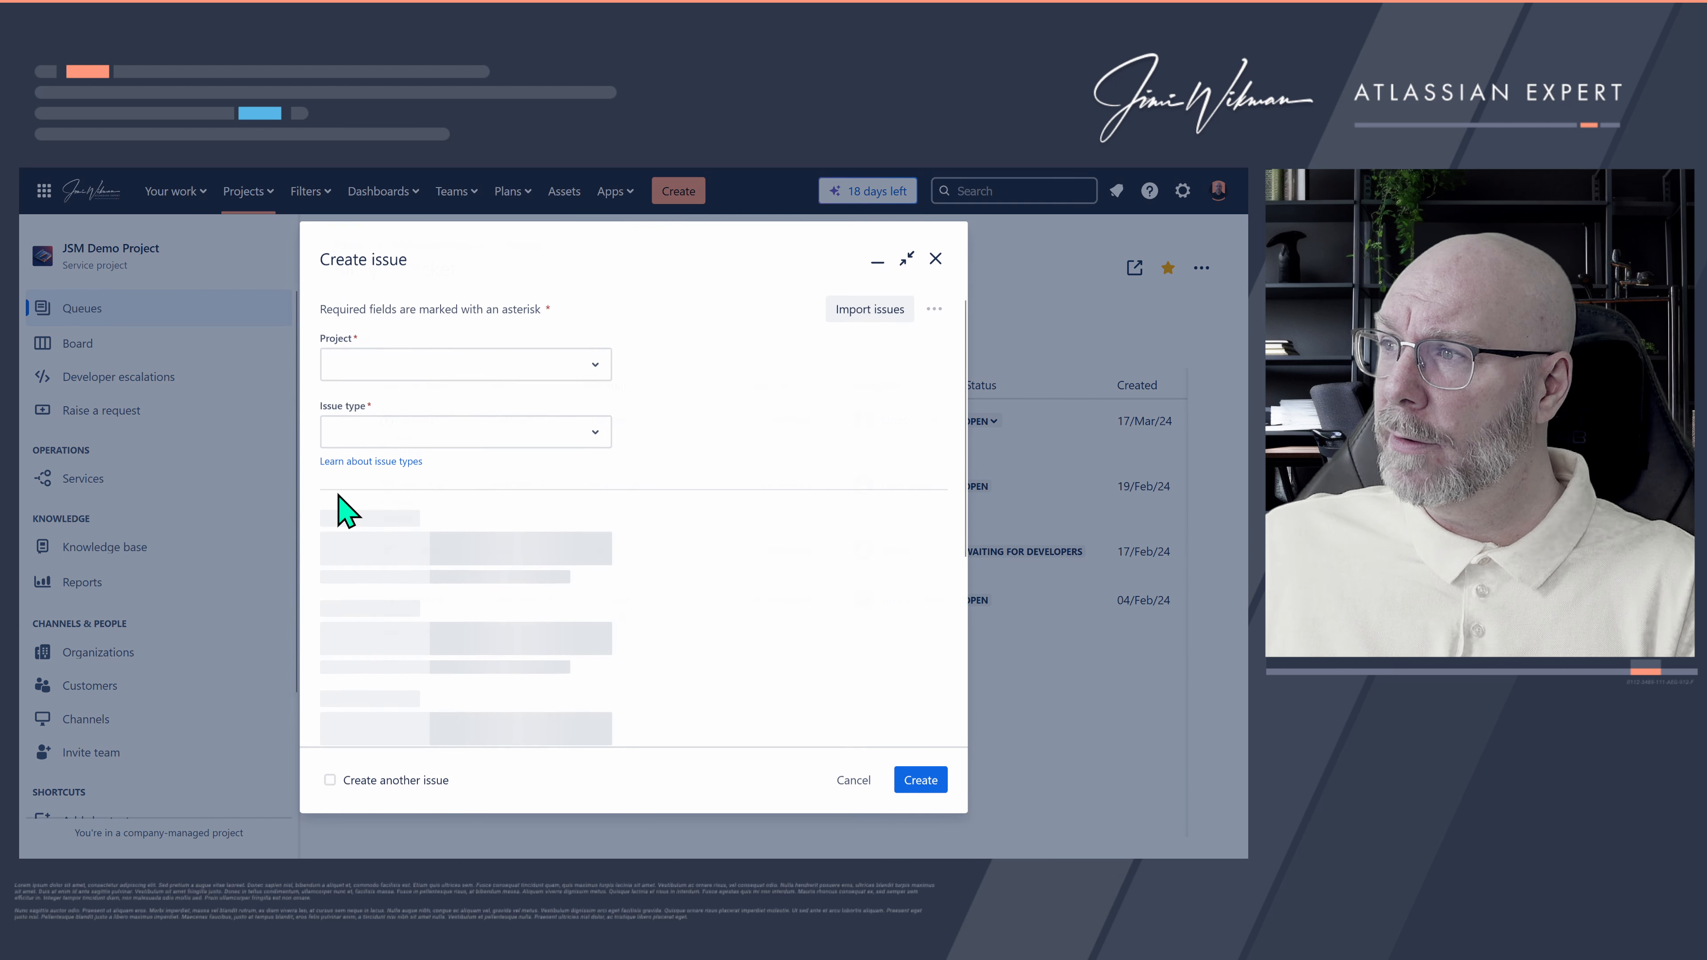
{"action": "scroll", "coordinate": [481, 521], "scroll_direction": "down", "scroll_amount": 3}
{"action": "left_click", "coordinate": [397, 436]}
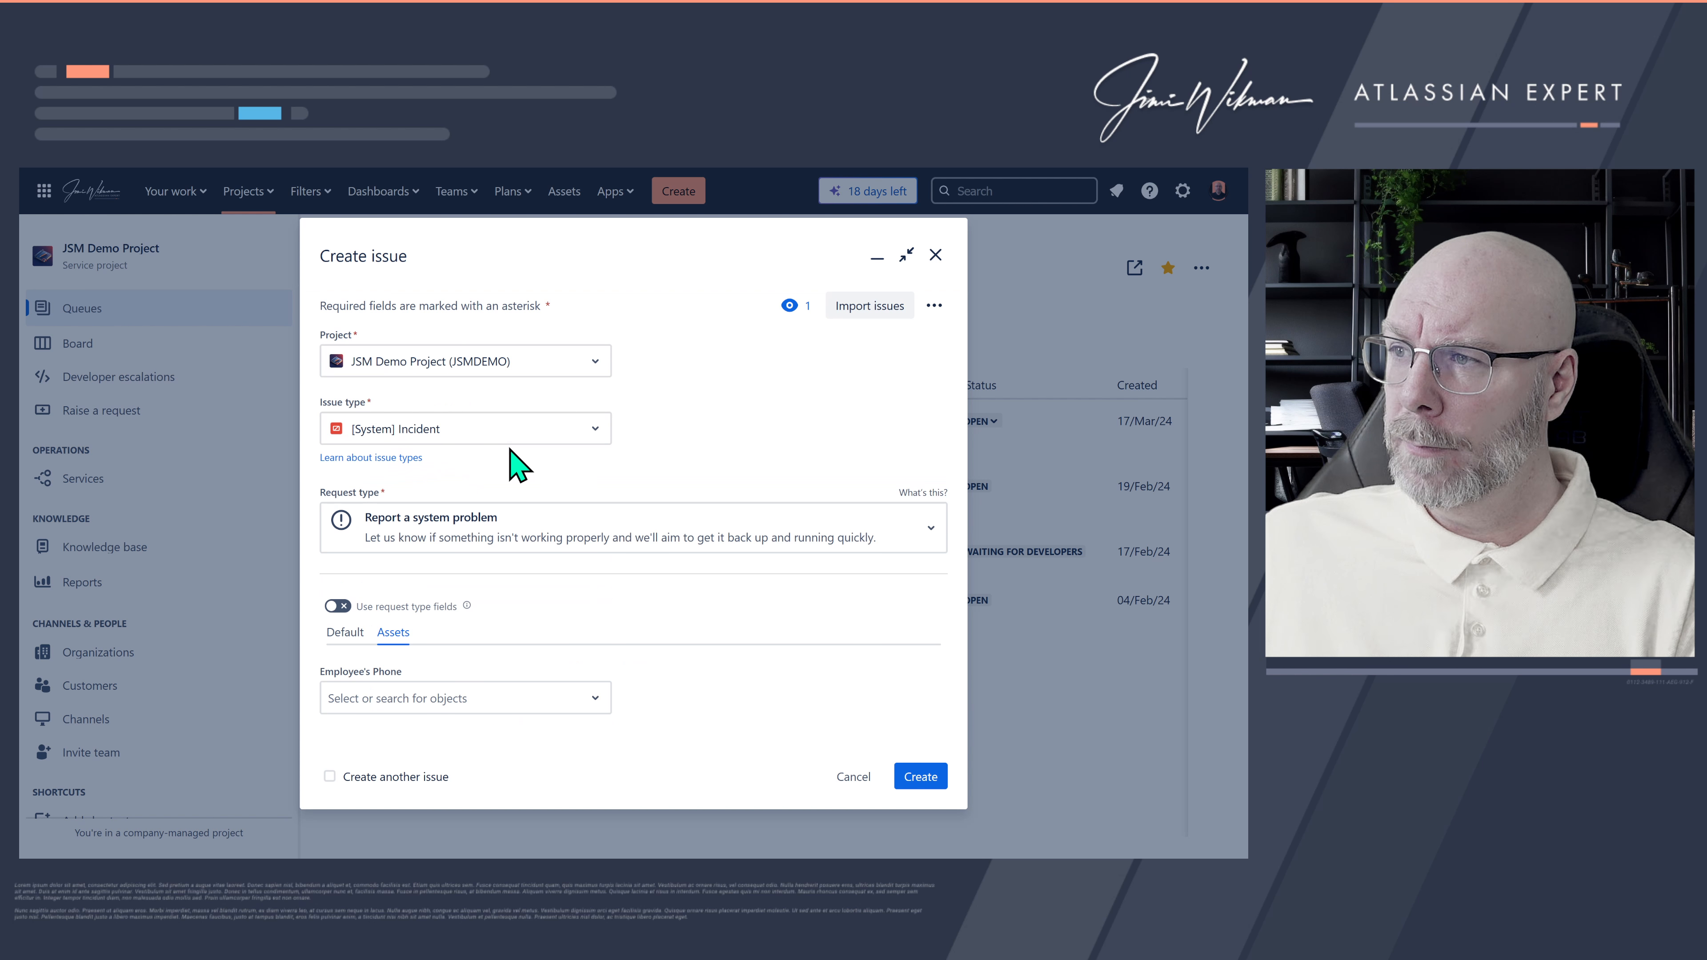
{"action": "left_click_drag", "start_coordinate": [407, 672], "coordinate": [324, 673]}
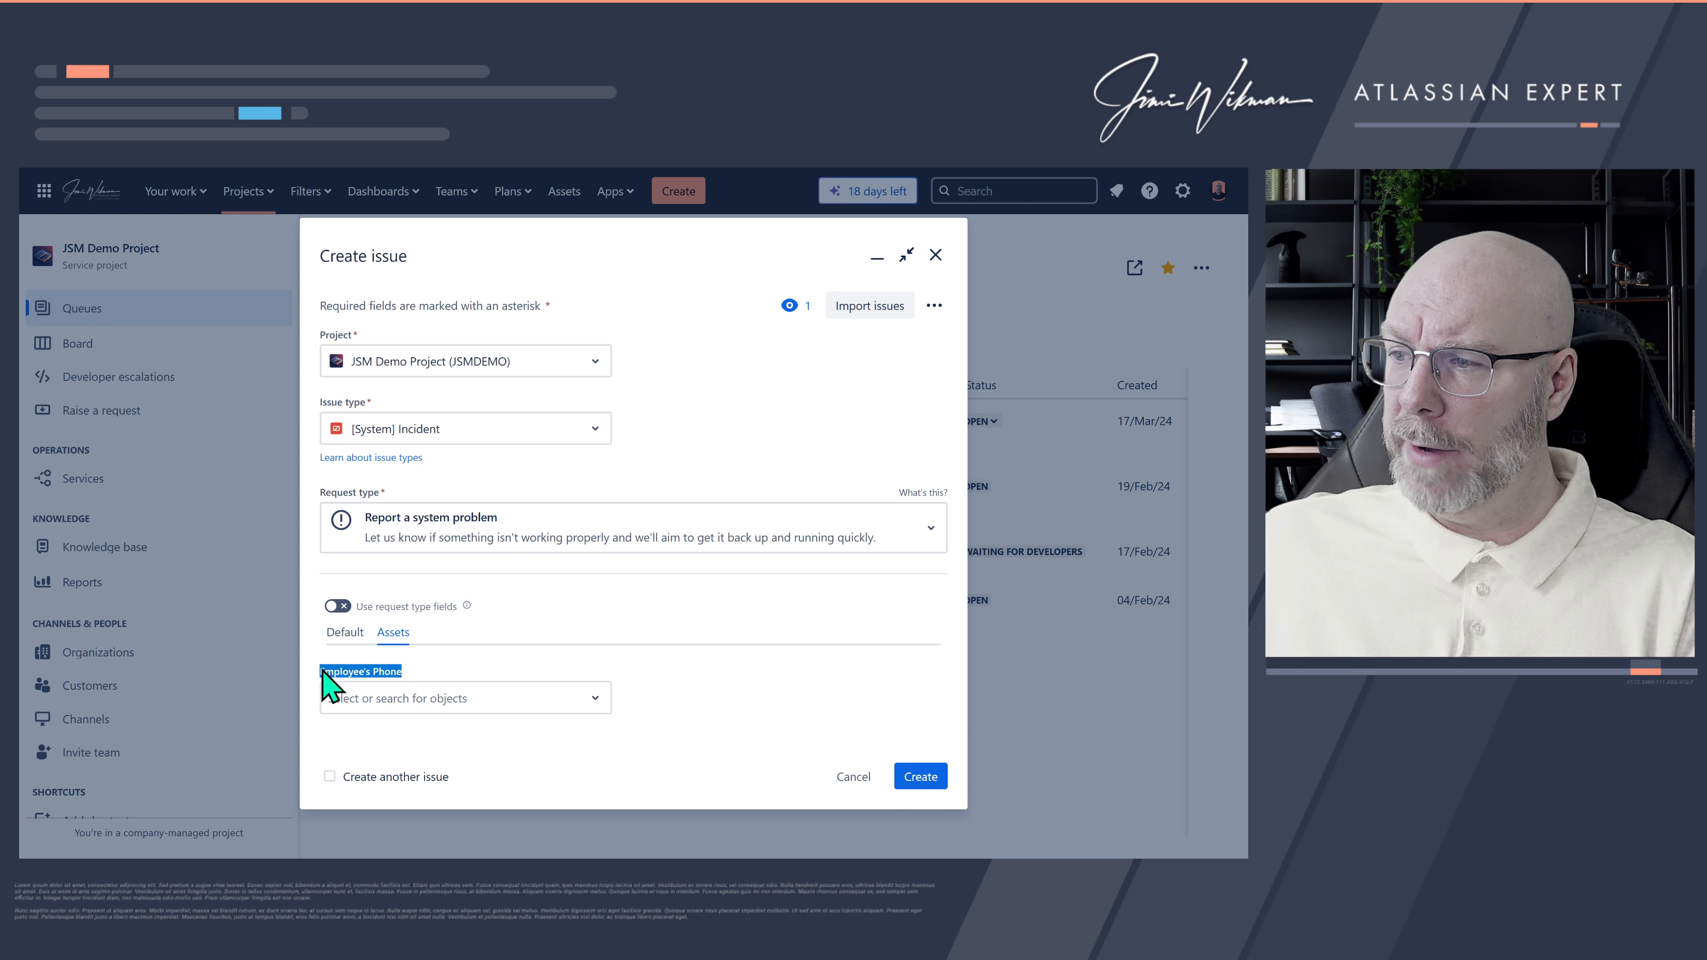
{"action": "left_click", "coordinate": [414, 699]}
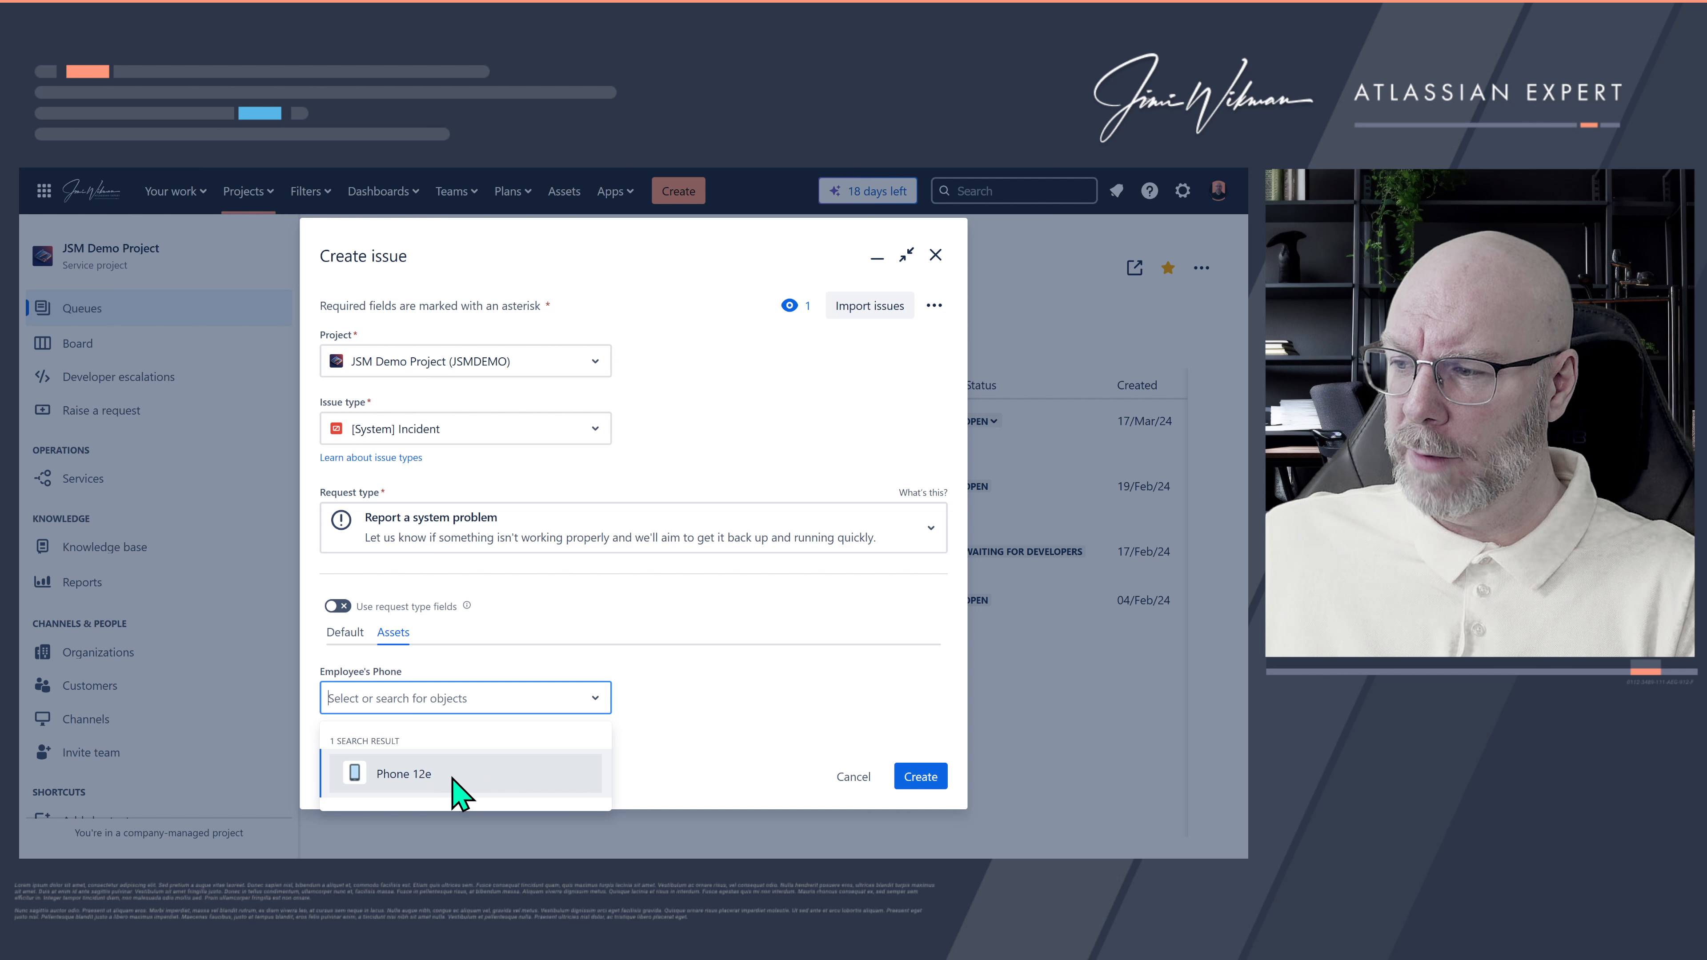
{"action": "left_click", "coordinate": [461, 792]}
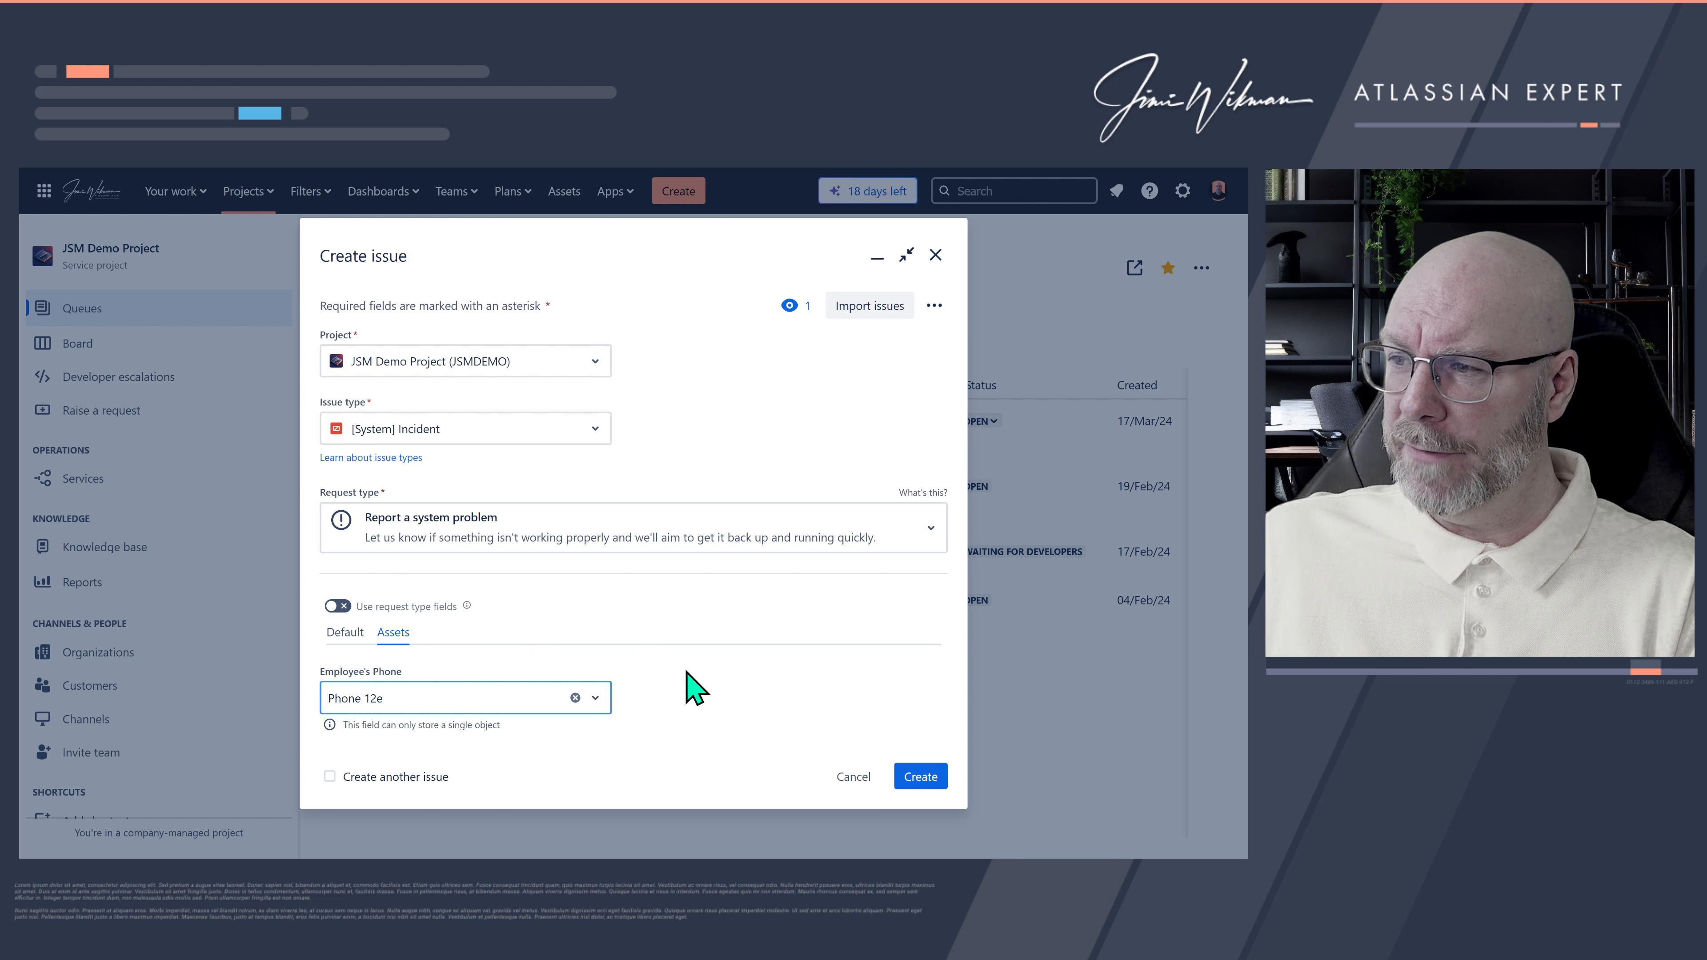
Step: Give the incident the summary "Summary 2" and create it
{"action": "left_click", "coordinate": [347, 633]}
{"action": "left_click", "coordinate": [418, 696]}
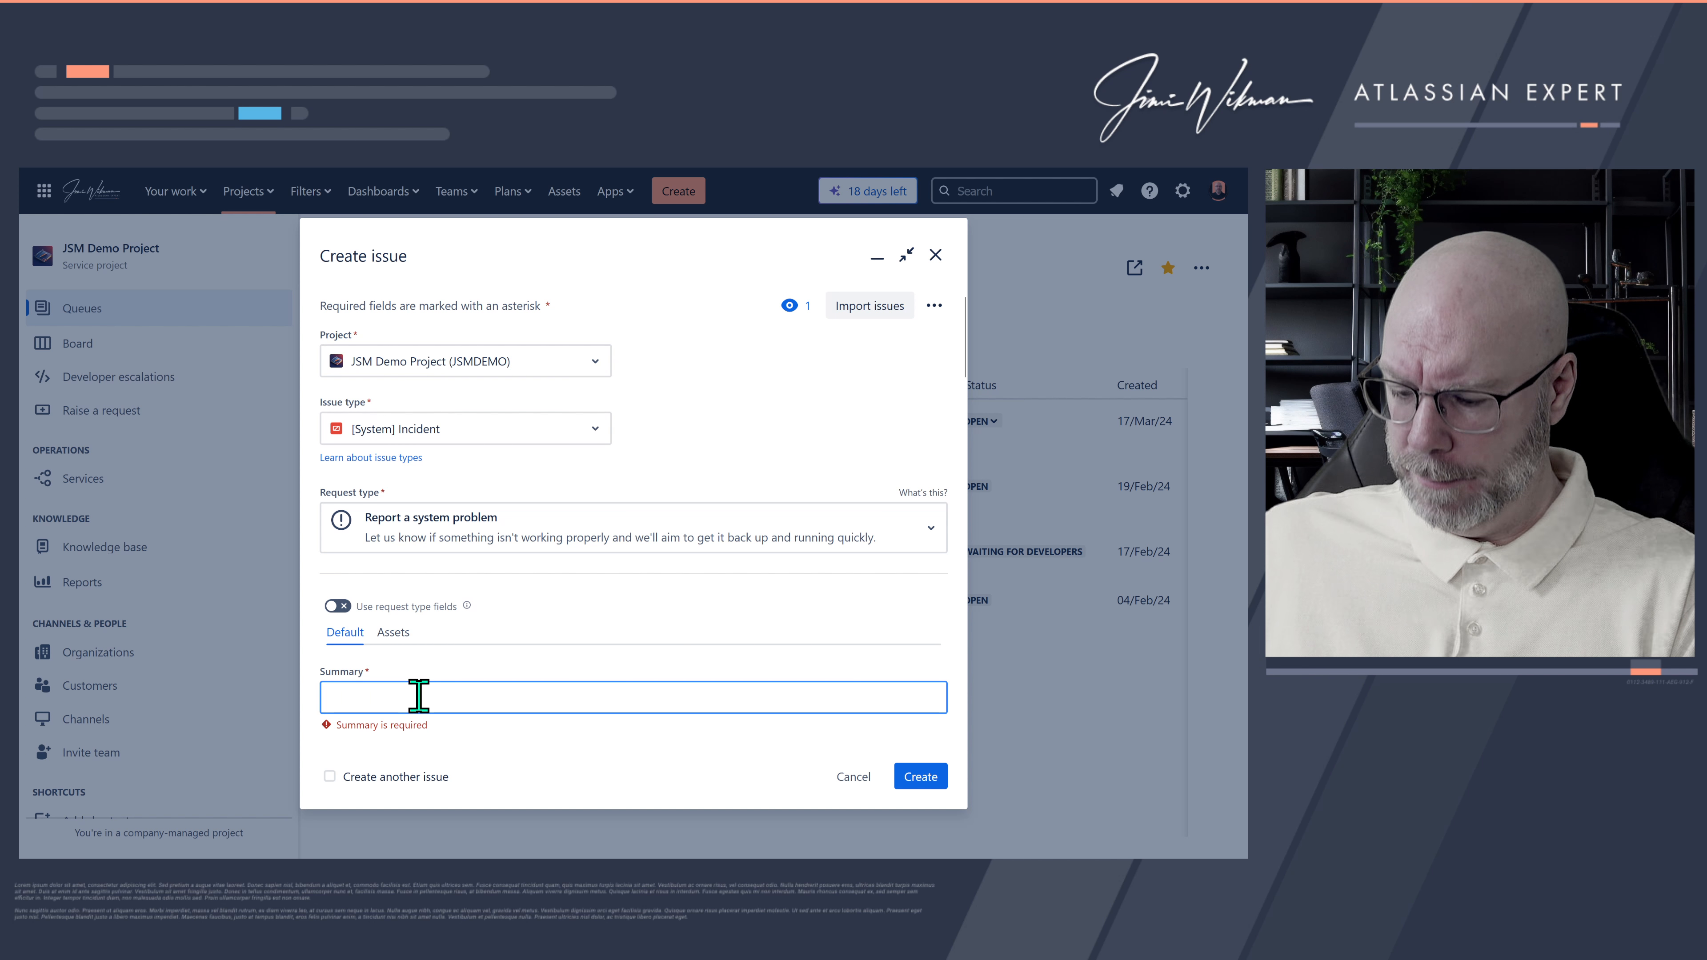
{"action": "type", "text": "Summary"}
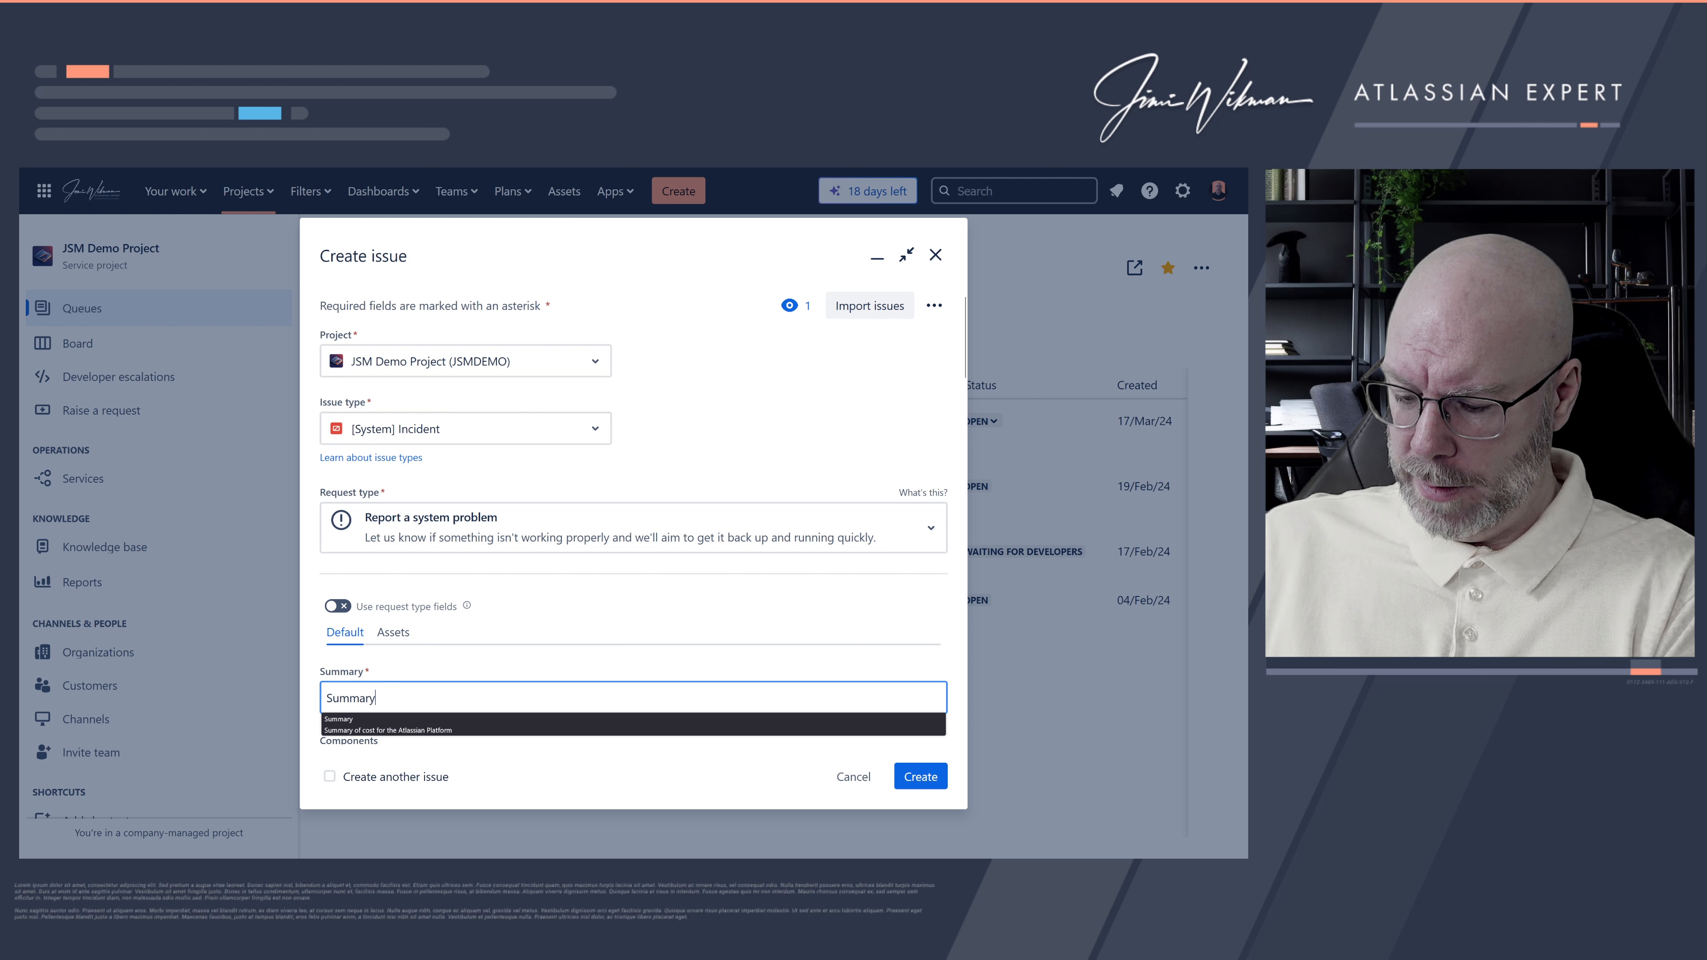
{"action": "type", "text": " 2"}
{"action": "left_click", "coordinate": [917, 780]}
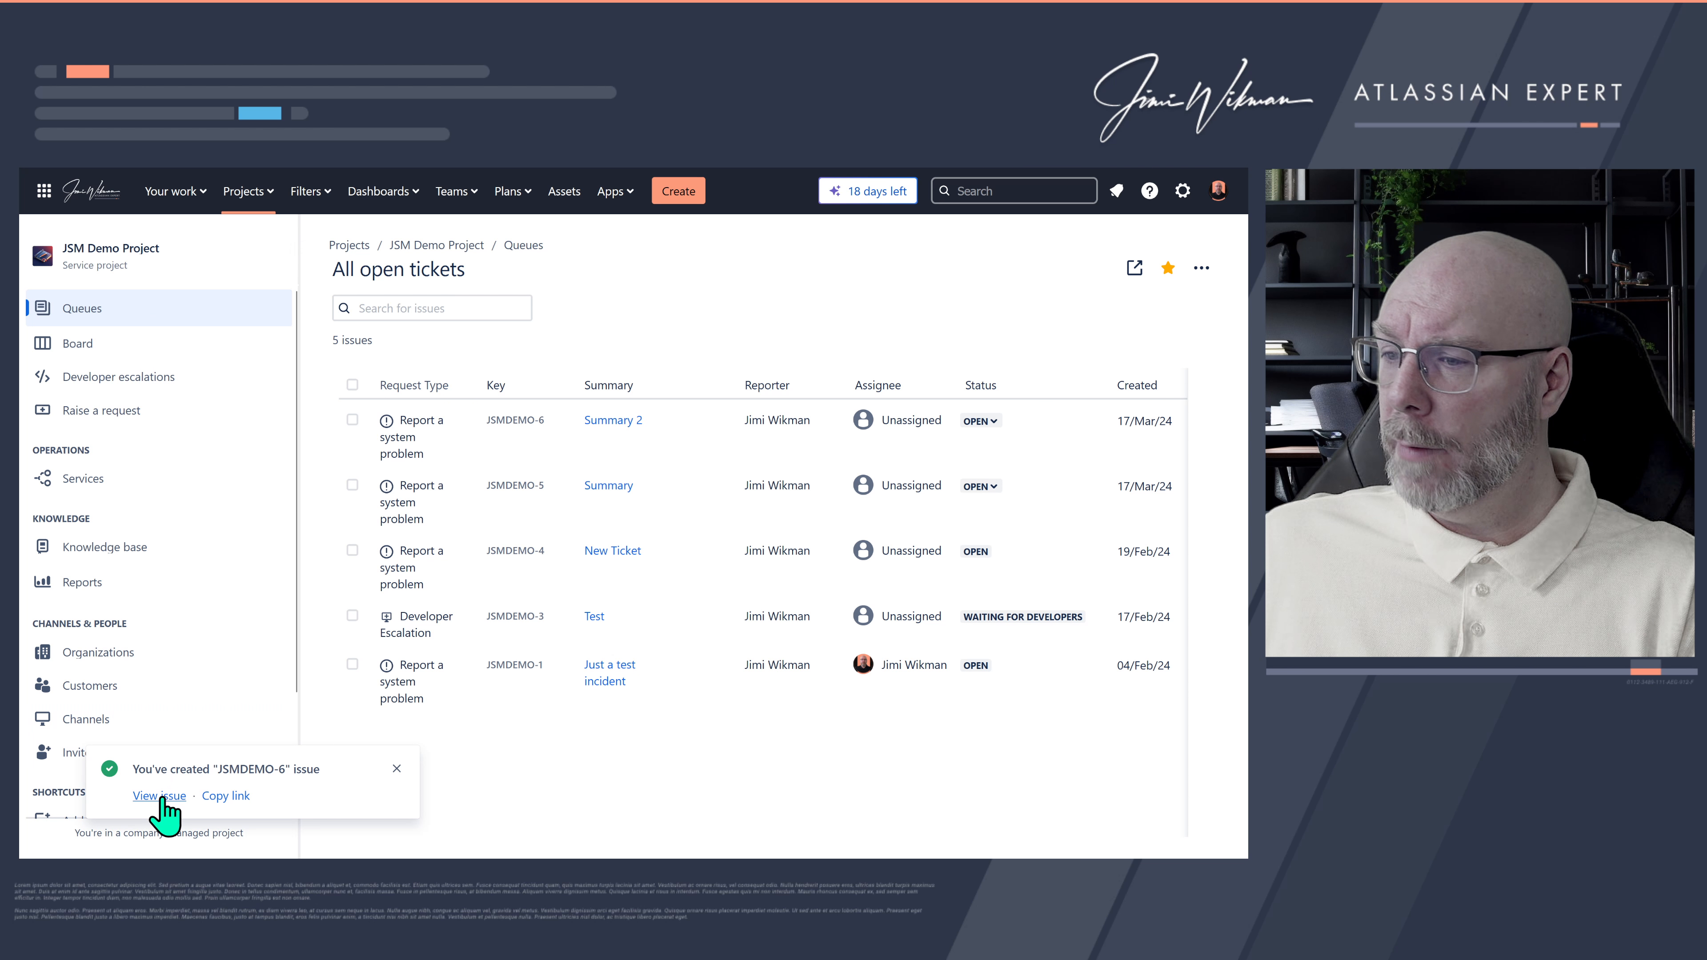
Step: Open the newly created incident and expand Phone 12e to examine its displayed attributes
{"action": "left_click", "coordinate": [162, 795]}
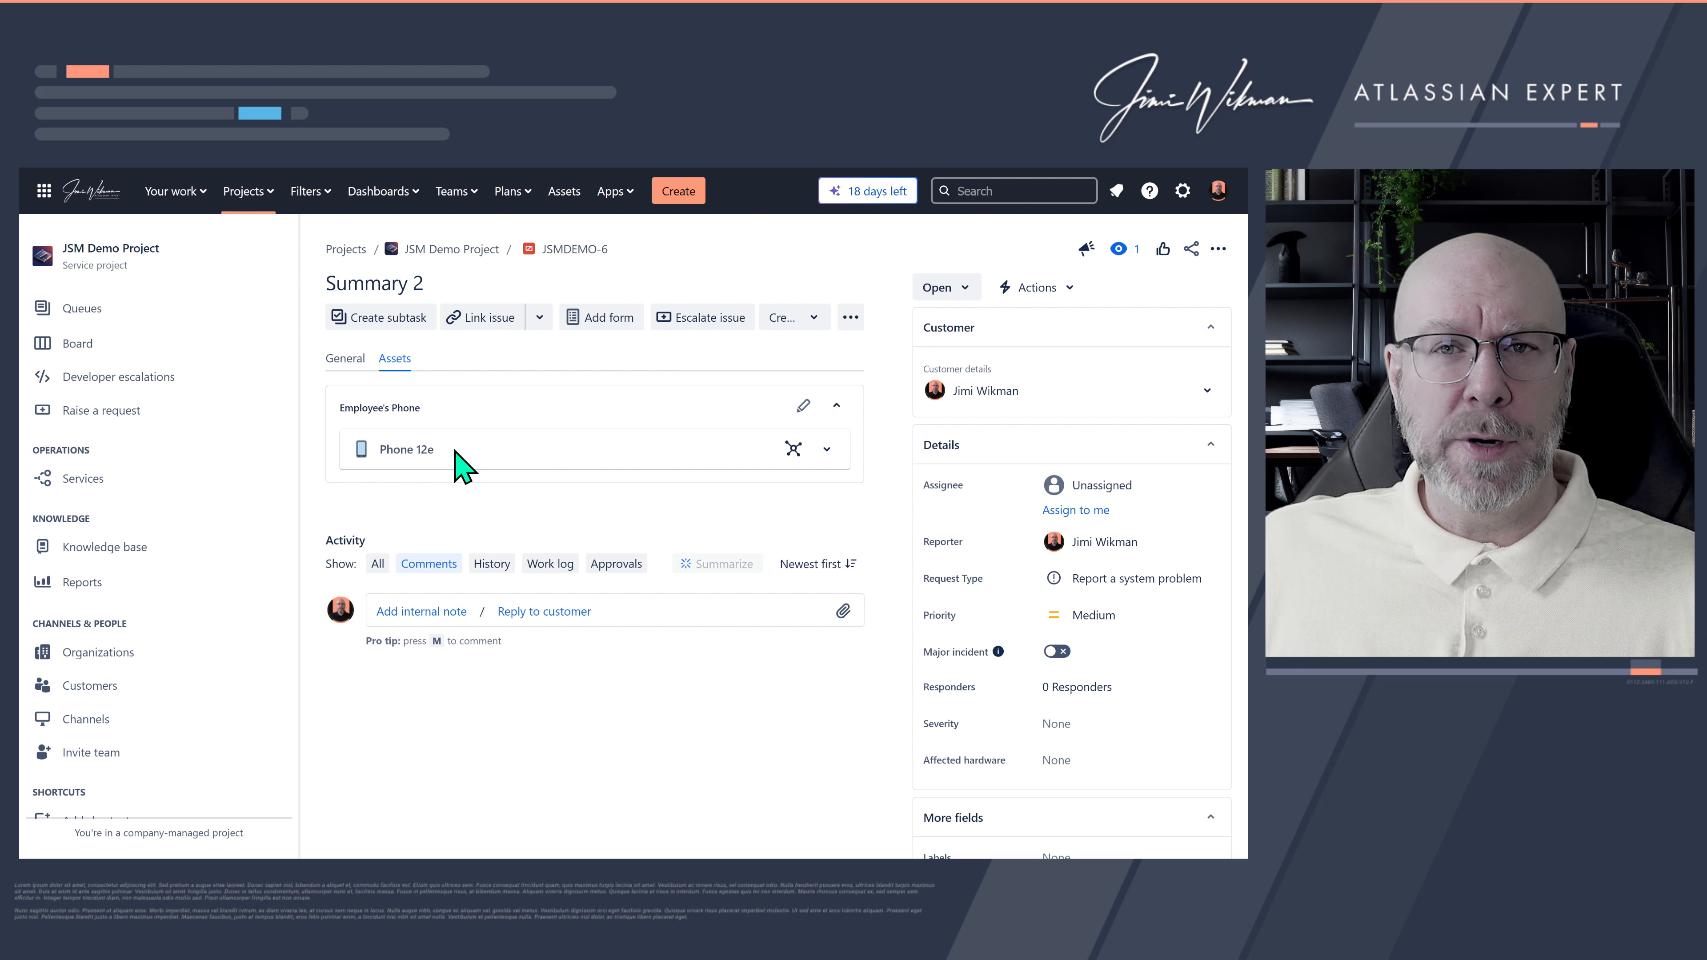
{"action": "left_click", "coordinate": [827, 450]}
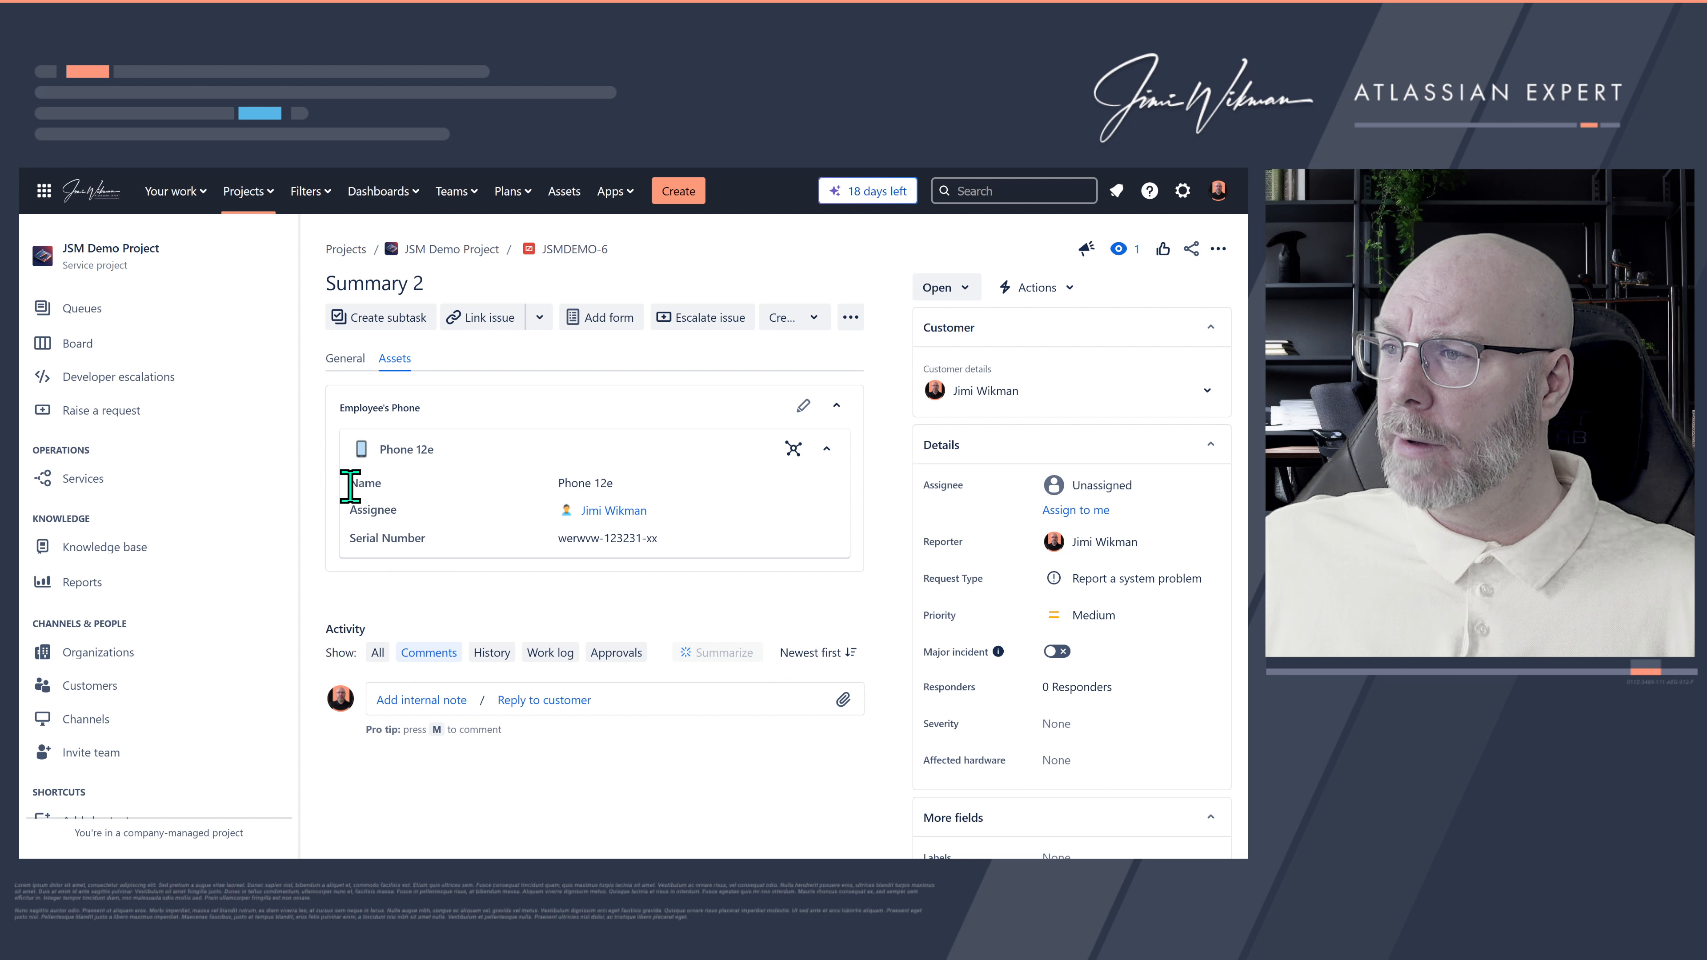
Step: Filter the custom fields by "employee" and open the context configuration of Employee's Phone
{"action": "left_click_drag", "start_coordinate": [347, 484], "coordinate": [655, 564]}
{"action": "left_click", "coordinate": [442, 595]}
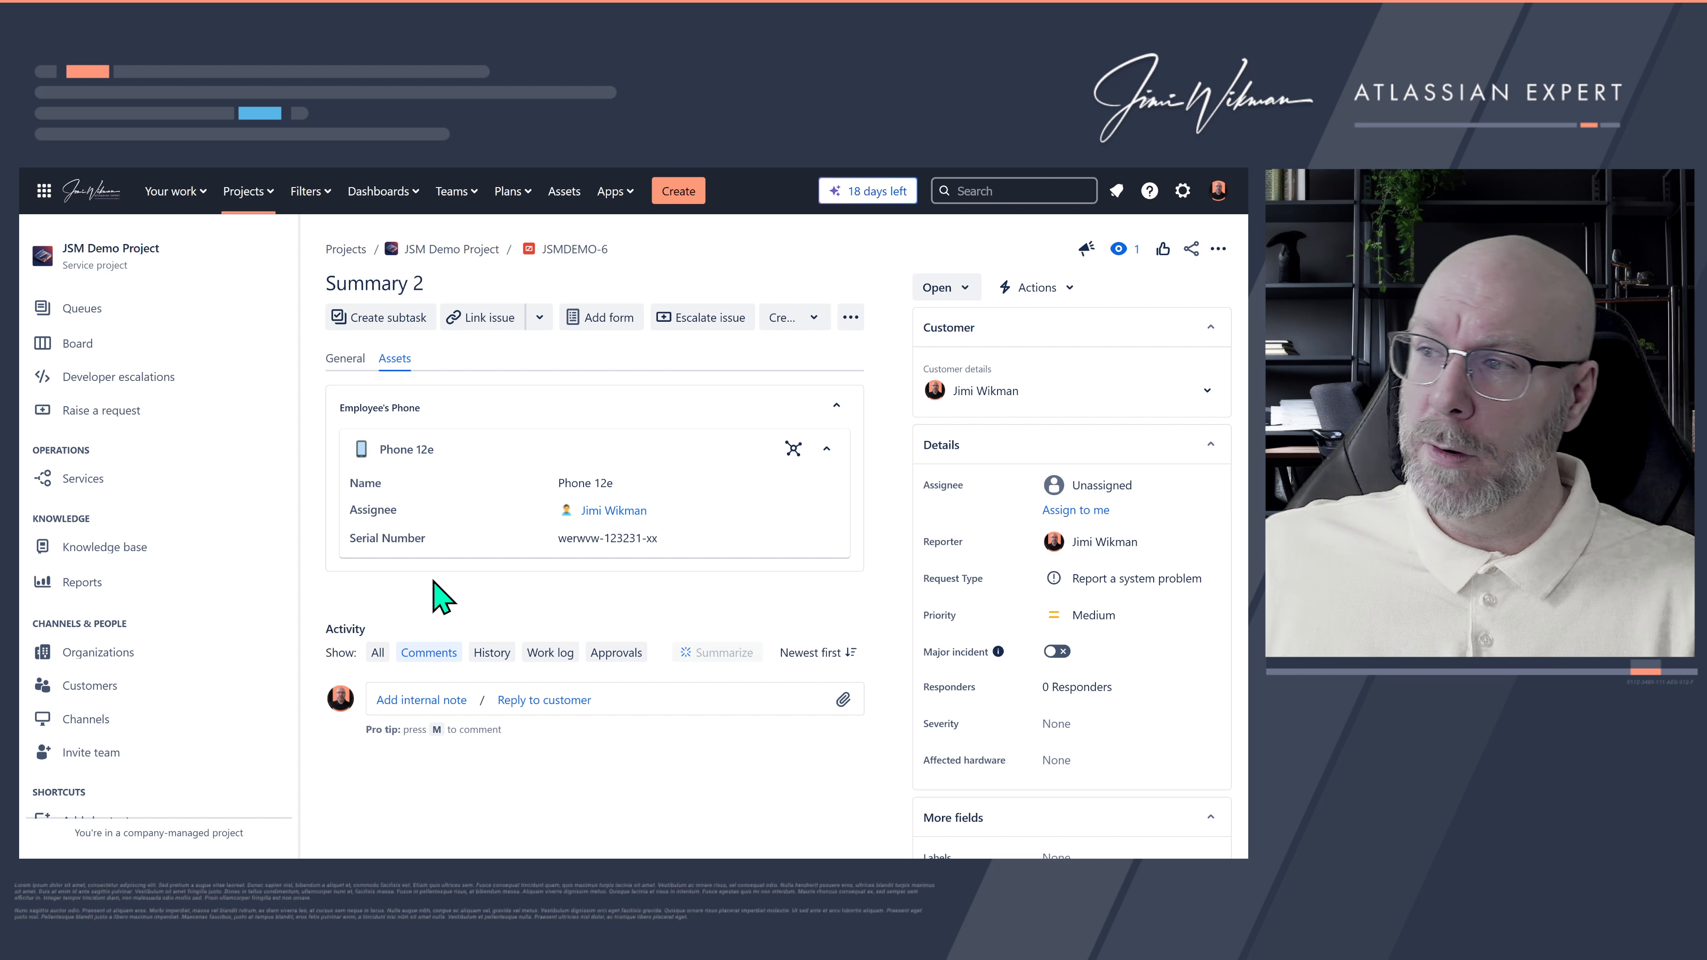
{"action": "left_click", "coordinate": [213, 188]}
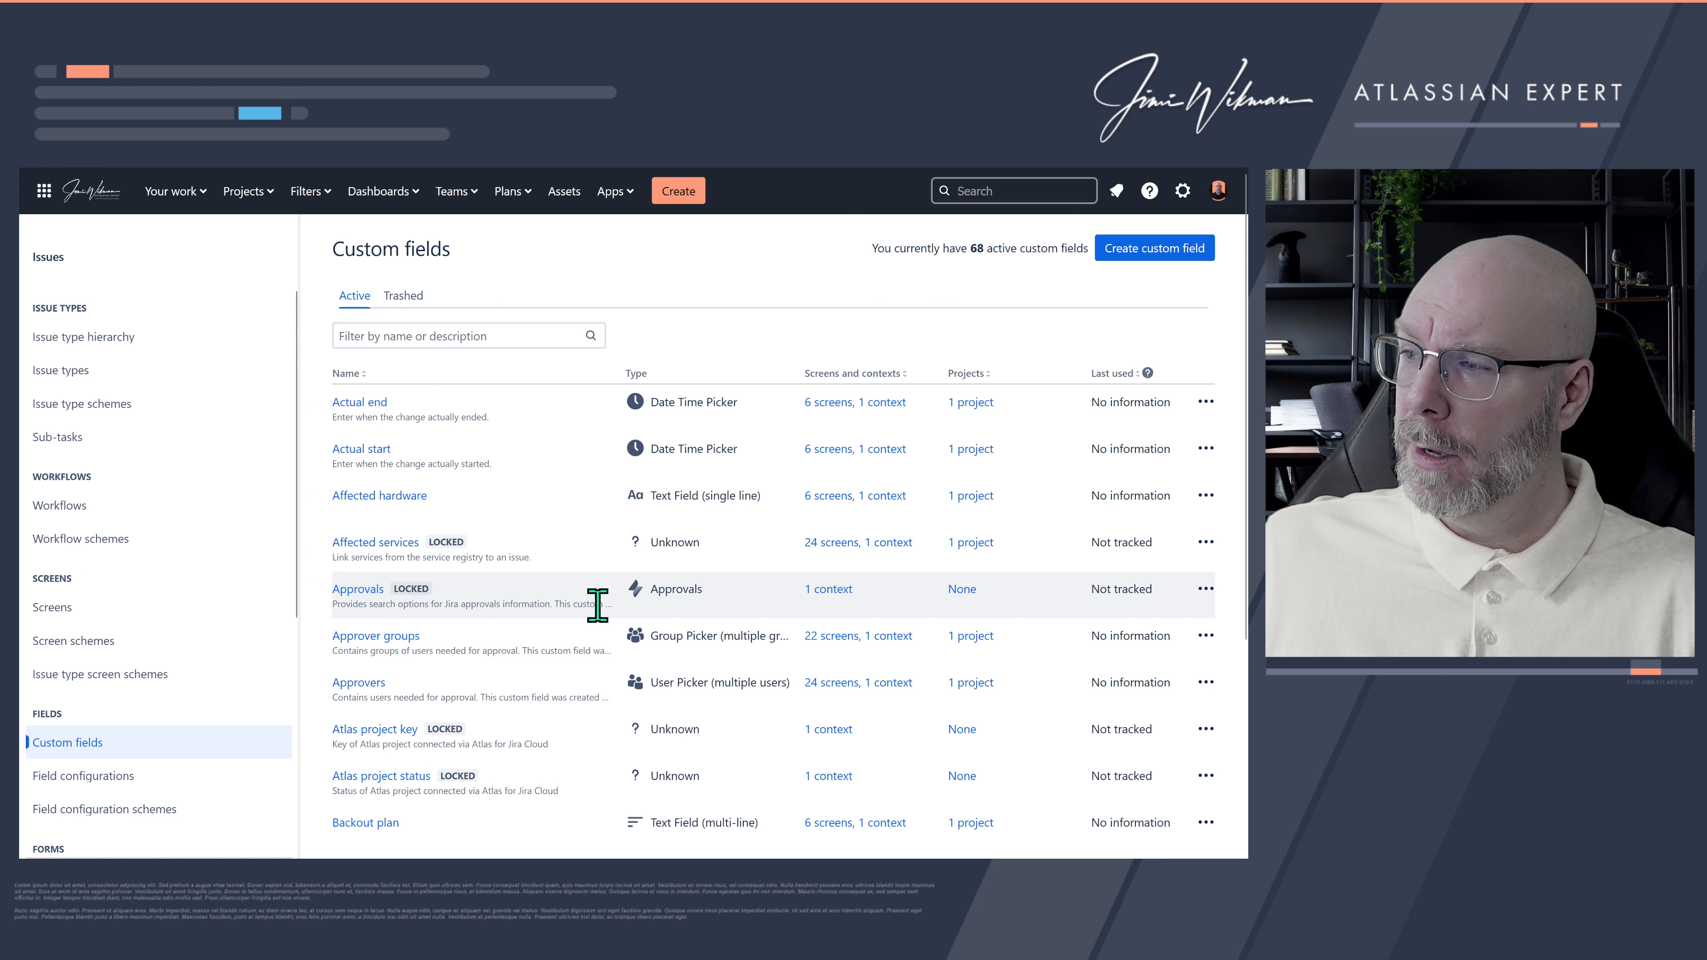
{"action": "left_click", "coordinate": [408, 335]}
{"action": "type", "text": "employ"}
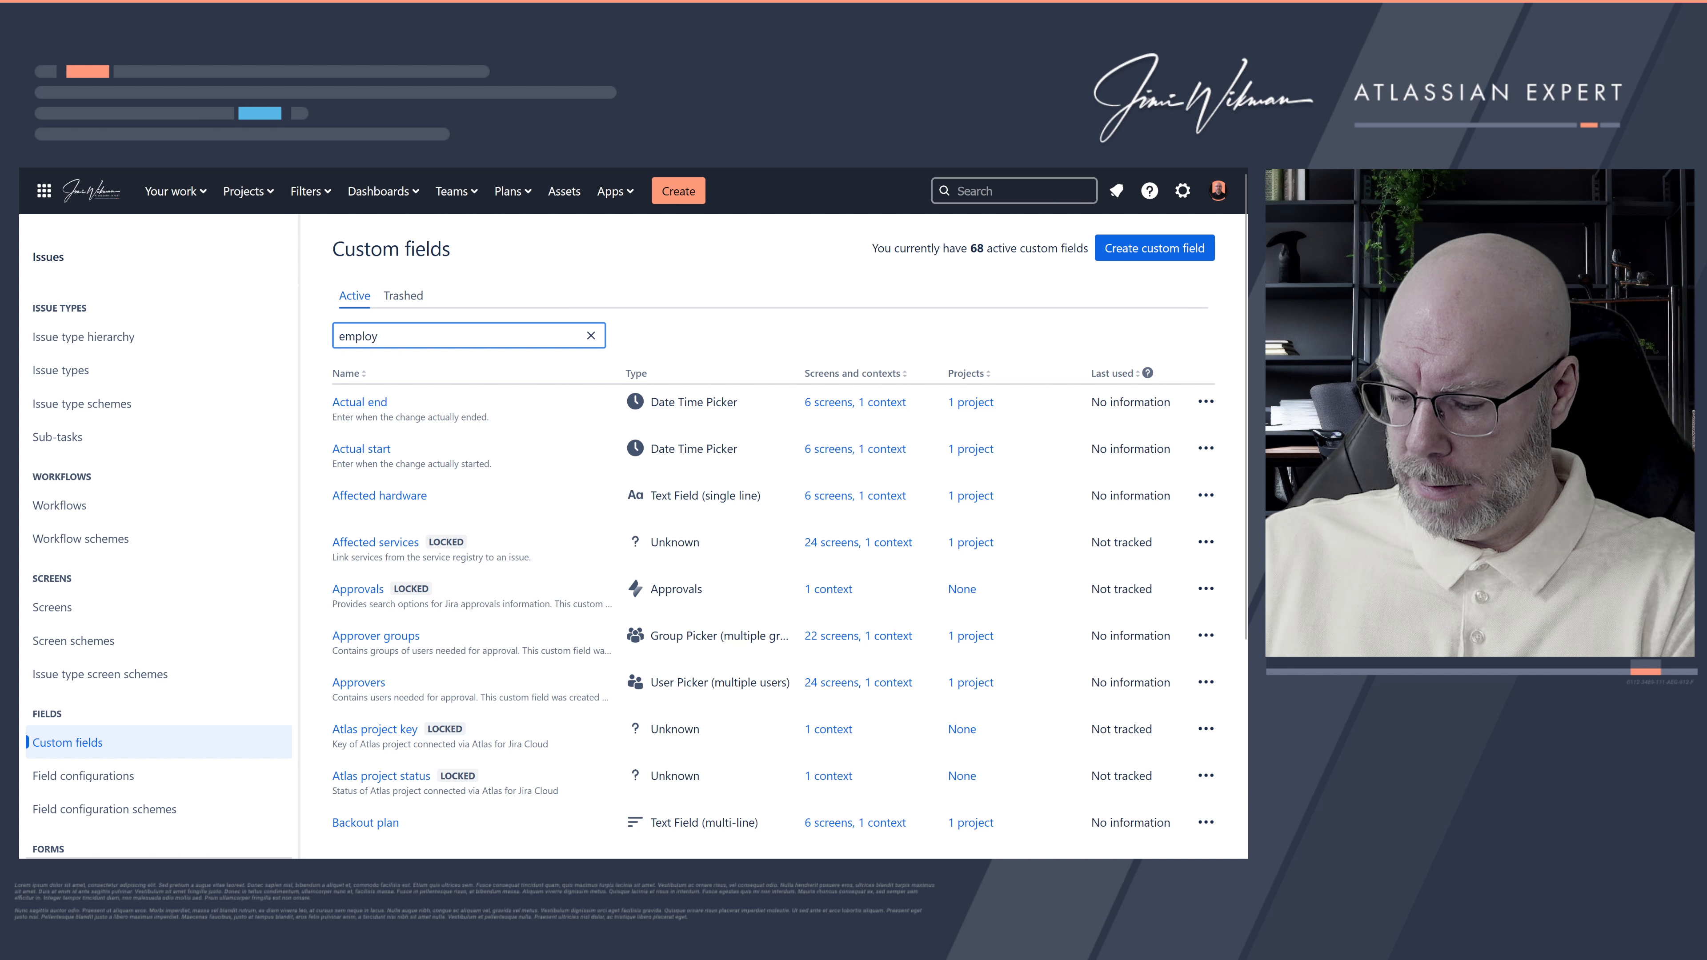
{"action": "type", "text": "ee"}
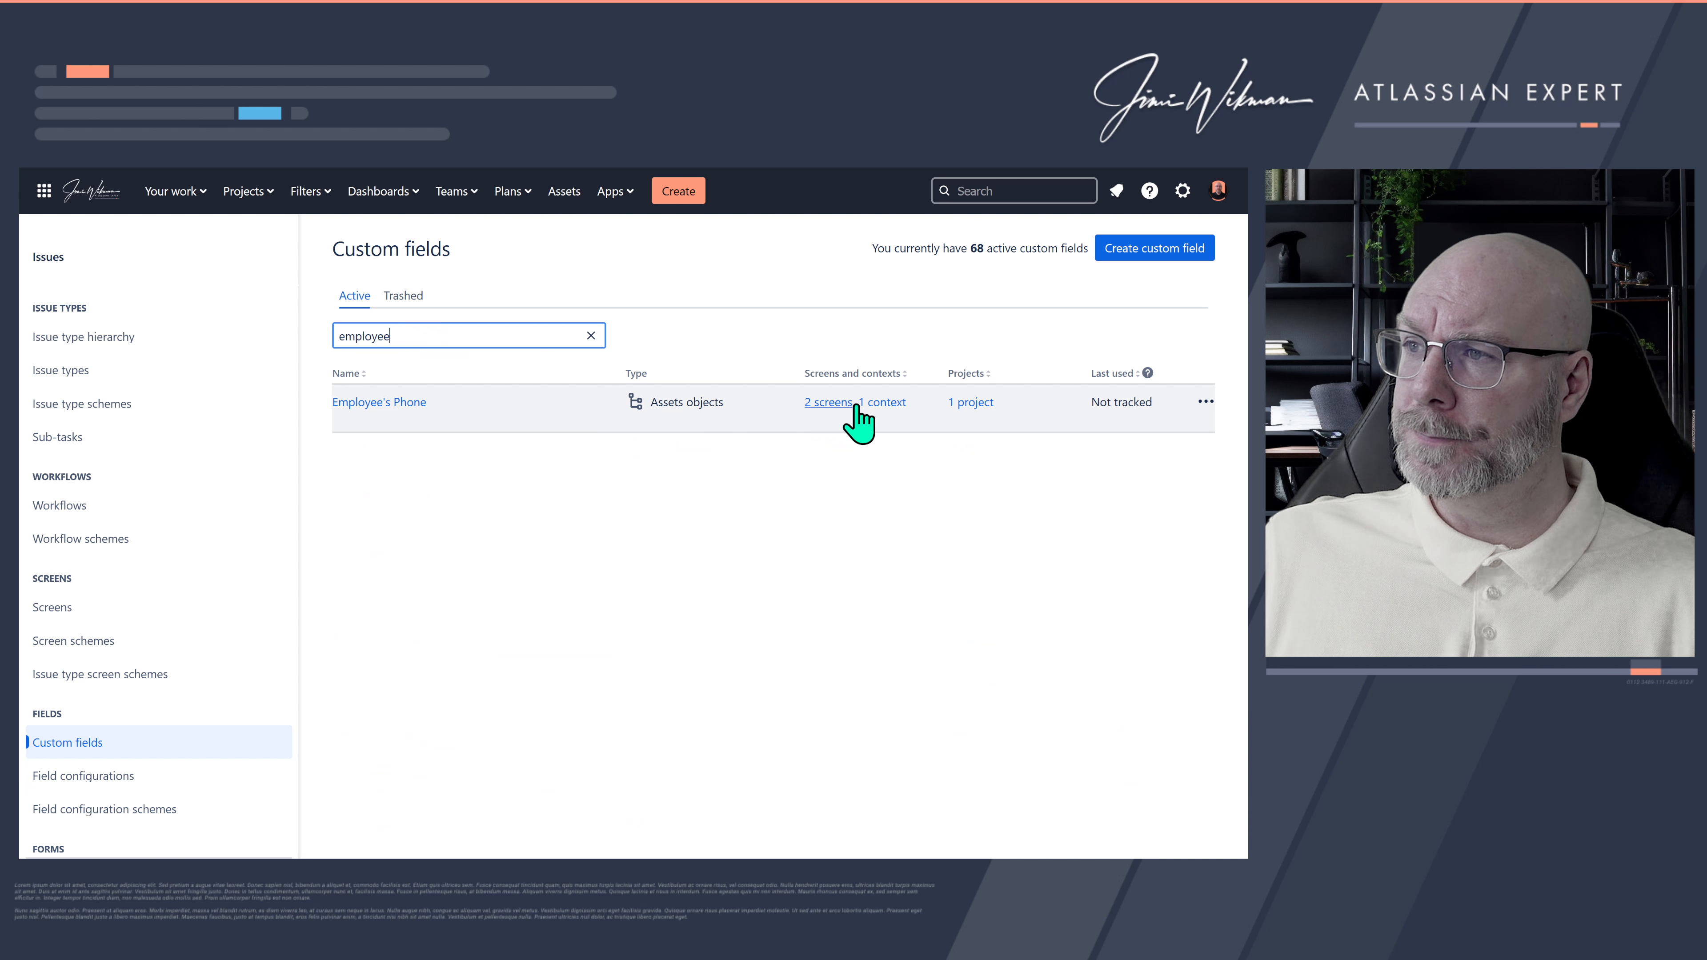
{"action": "left_click", "coordinate": [1205, 404]}
{"action": "left_click", "coordinate": [1177, 481]}
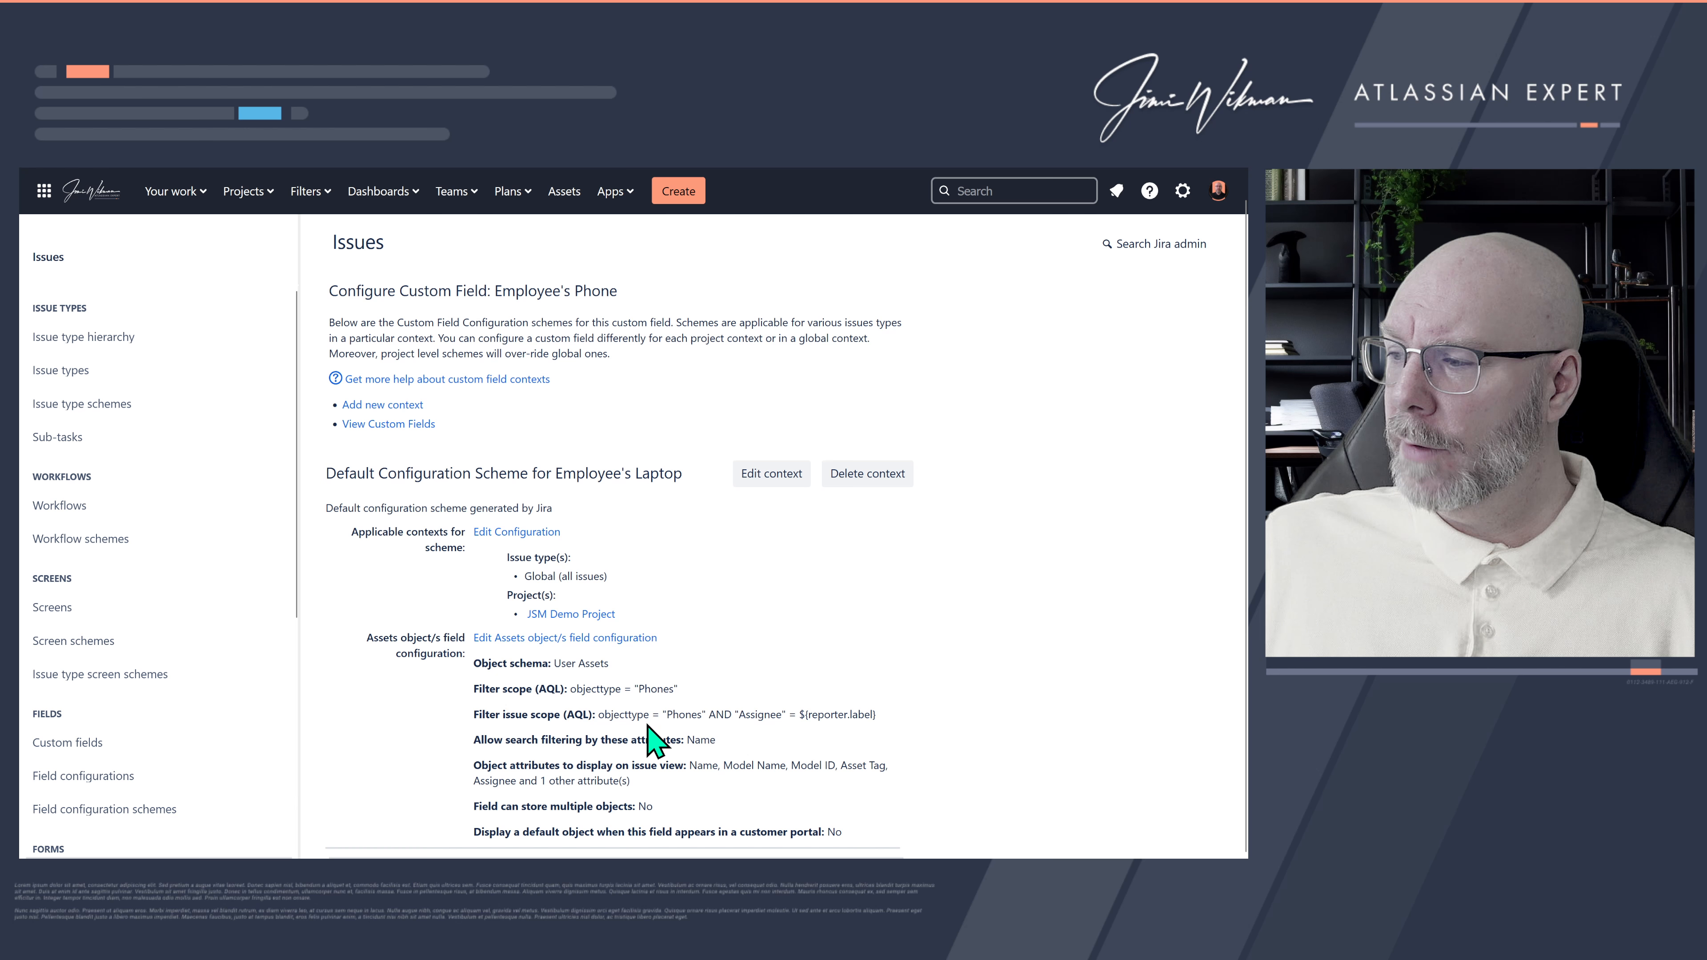
Step: Open the Assets object configuration of Employee's Phone and examine which attributes are set to display in the issue view
{"action": "left_click", "coordinate": [584, 639]}
{"action": "scroll", "coordinate": [575, 676], "scroll_direction": "down", "scroll_amount": 2}
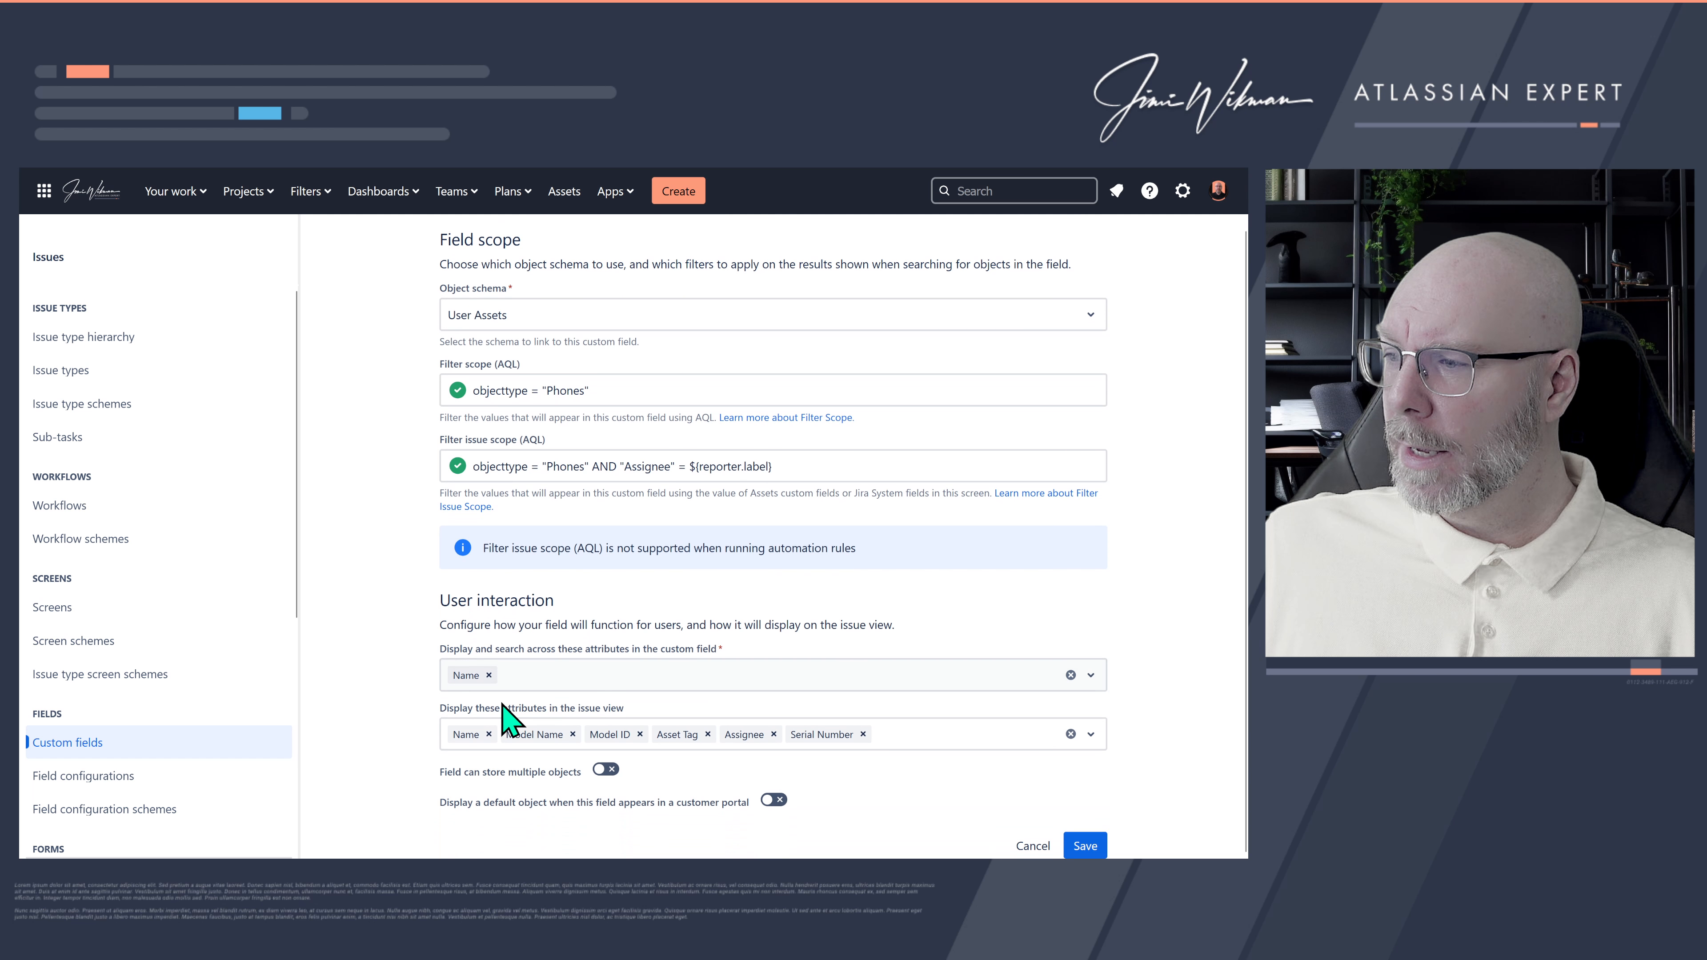
{"action": "left_click_drag", "start_coordinate": [439, 708], "coordinate": [698, 698]}
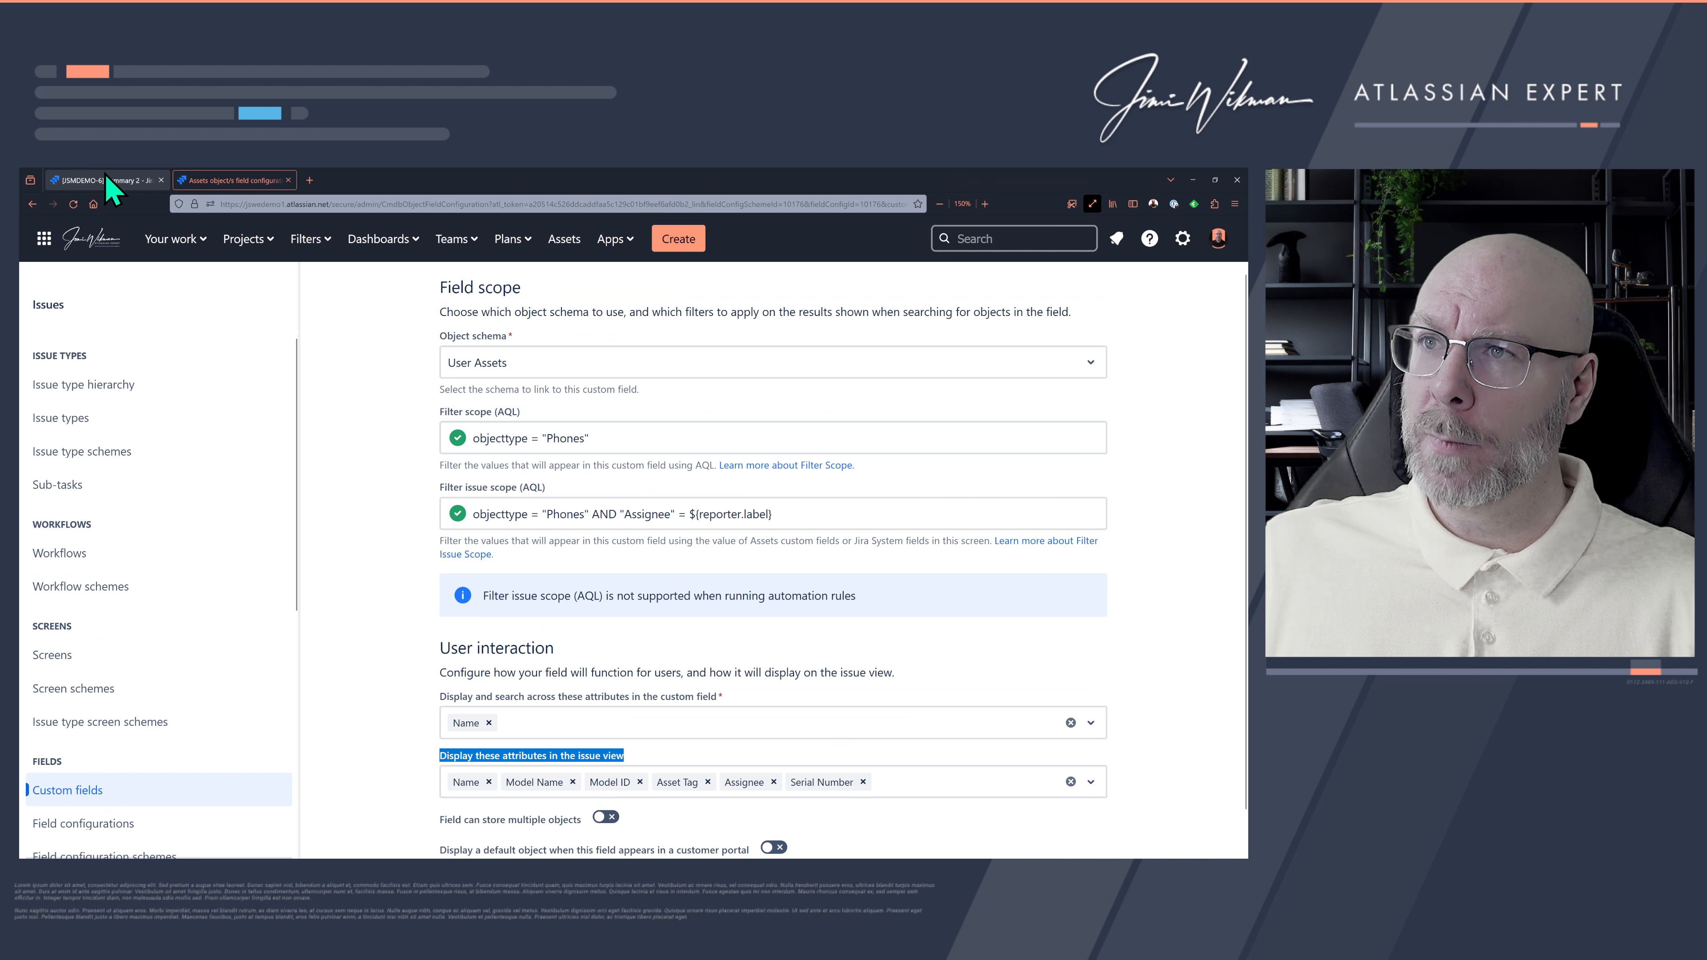
Step: Collapse the Employee's Phone section on the Summary 2 incident and return to the field's Assets object configuration
{"action": "left_click", "coordinate": [106, 179]}
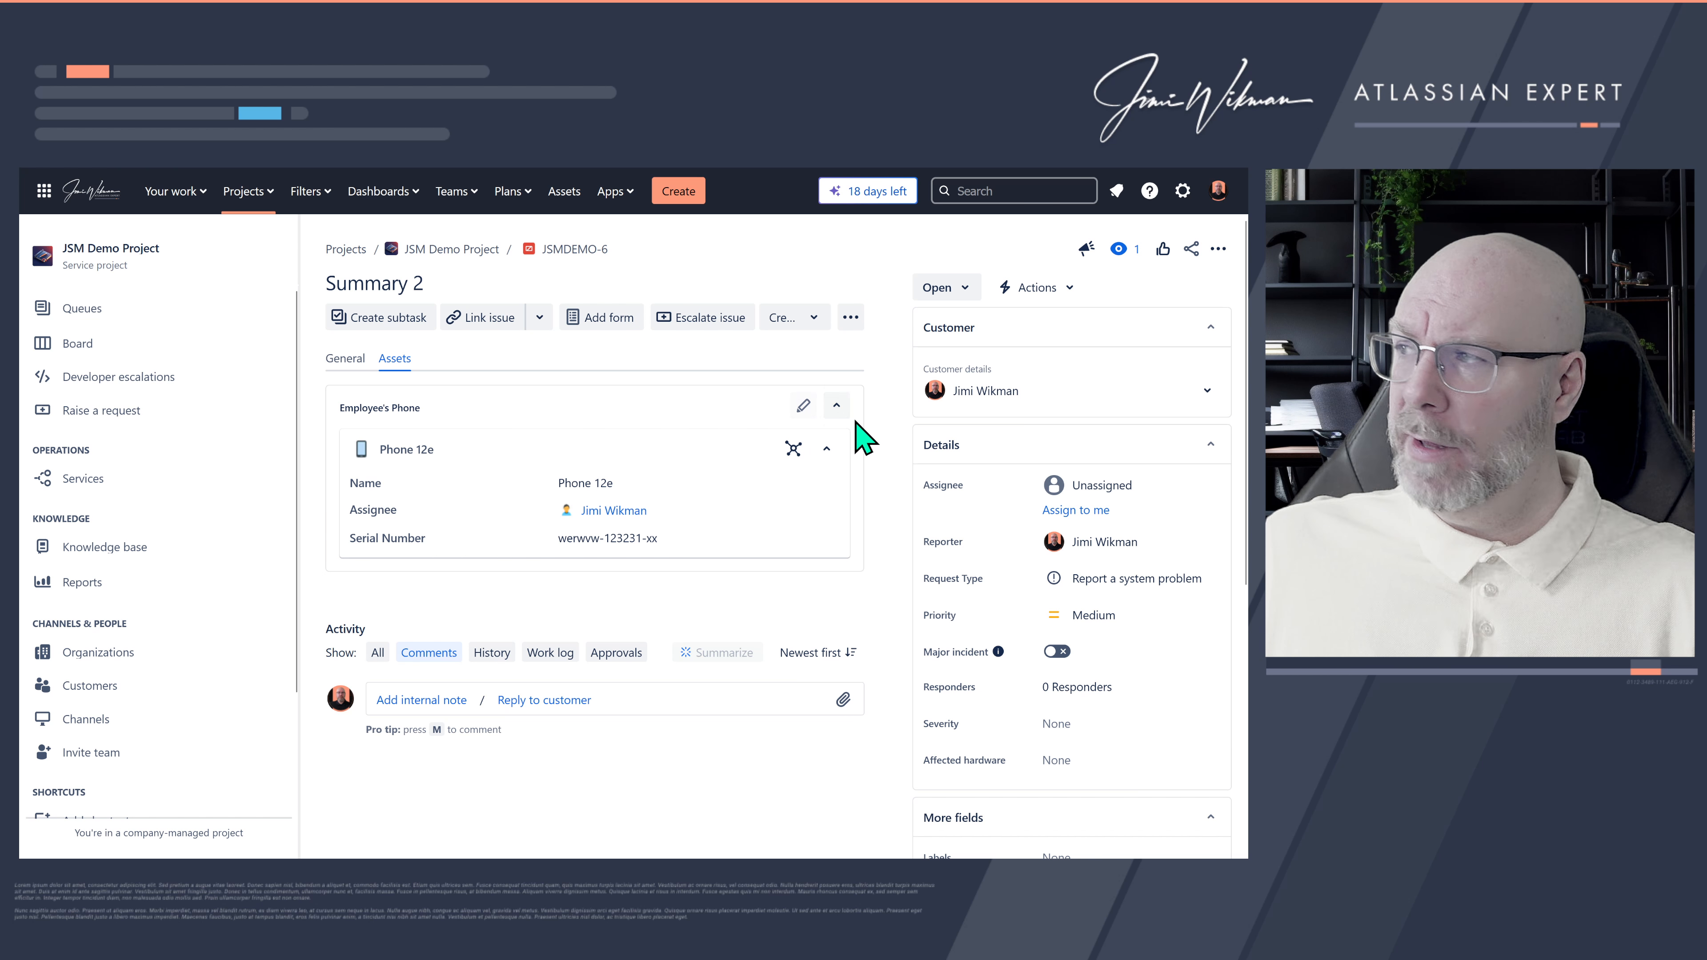
{"action": "left_click", "coordinate": [837, 405]}
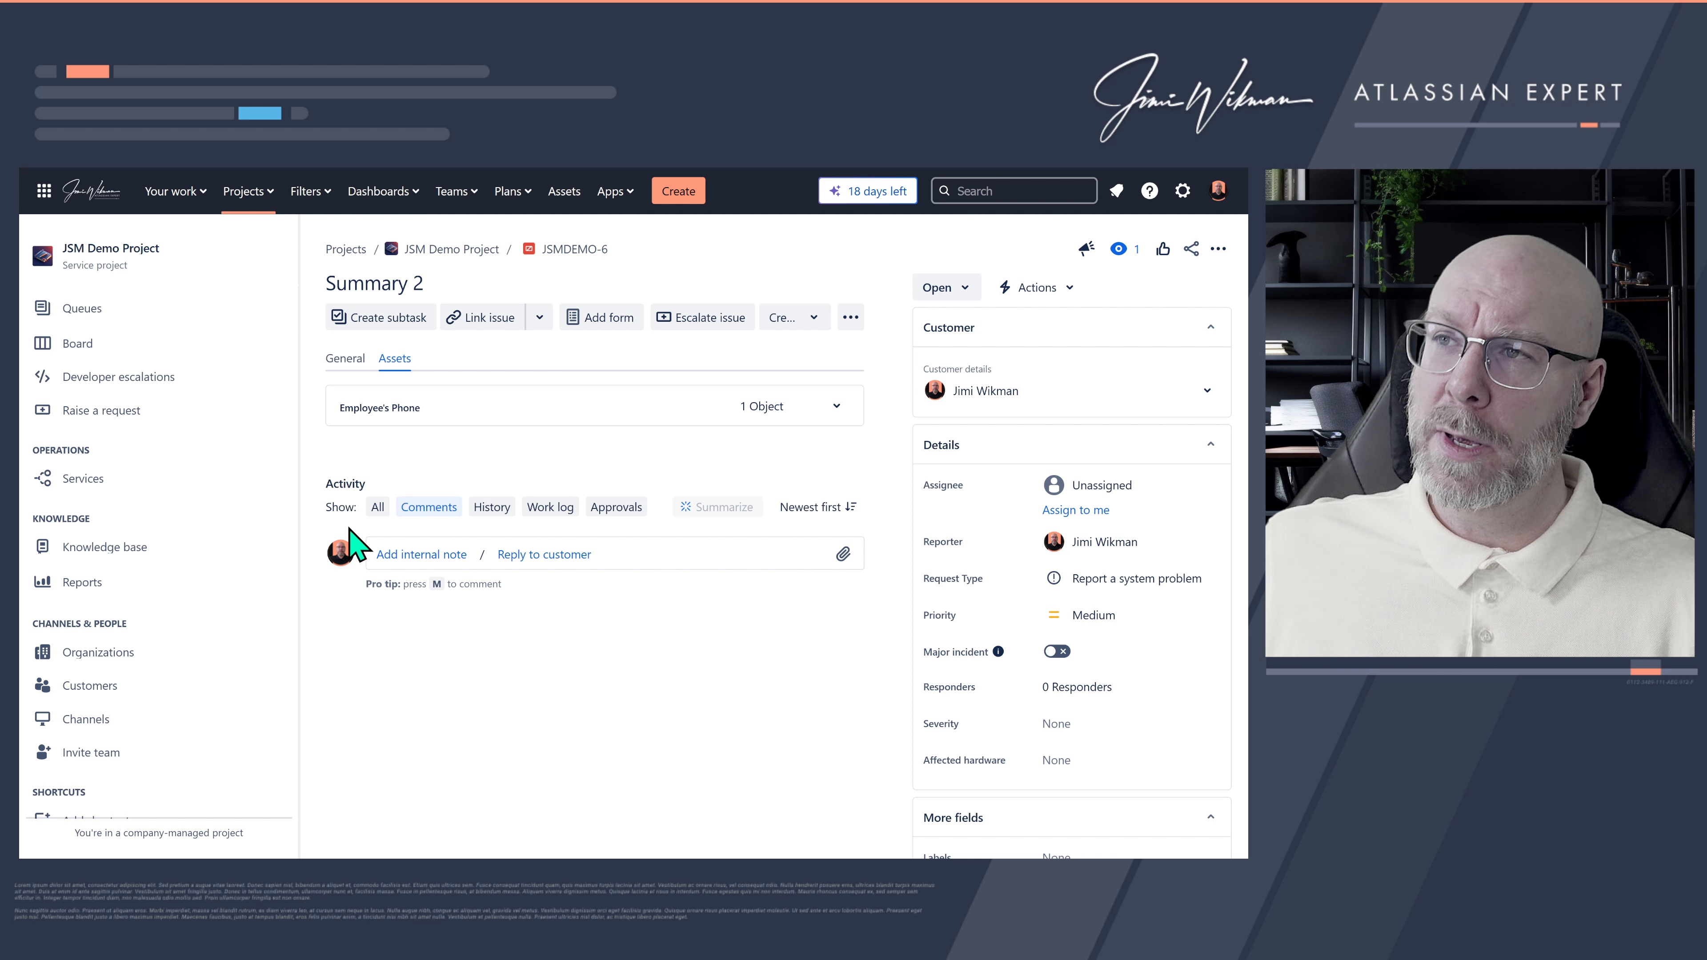
{"action": "left_click", "coordinate": [228, 181]}
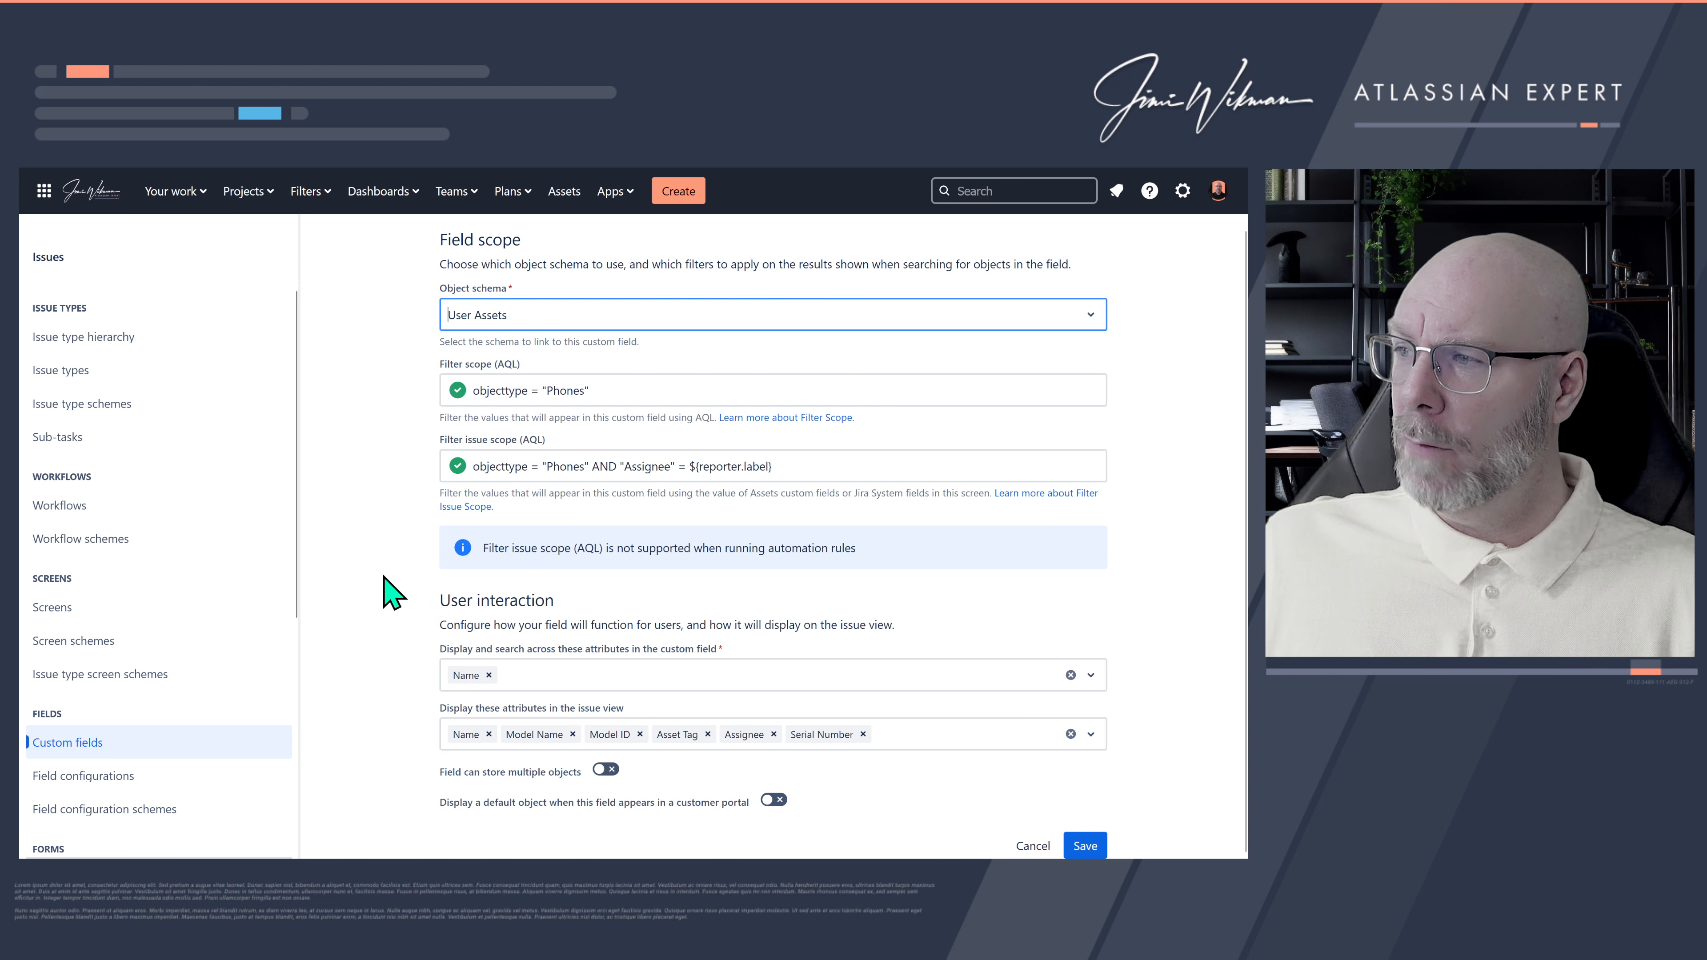
Step: Replace reporter with assignee in the issue filter scope, making it objecttype = "Phones" AND "Assignee" = ${assignee.label}
{"action": "left_click_drag", "start_coordinate": [806, 466], "coordinate": [617, 466]}
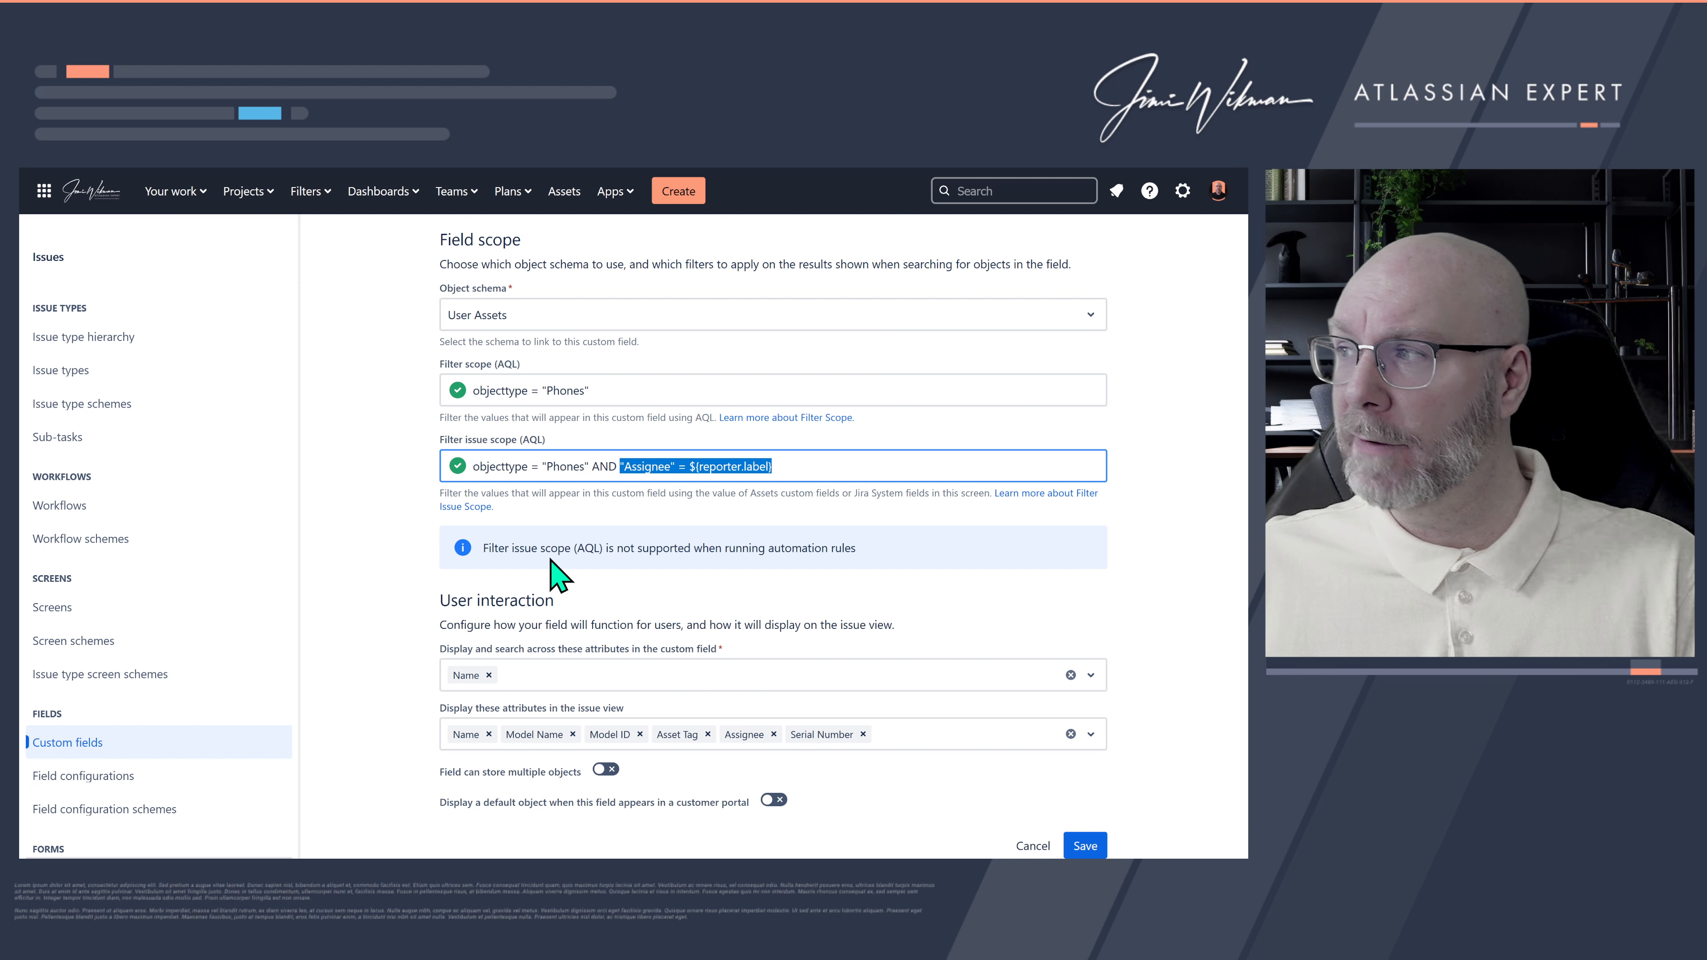
{"action": "left_click", "coordinate": [742, 466]}
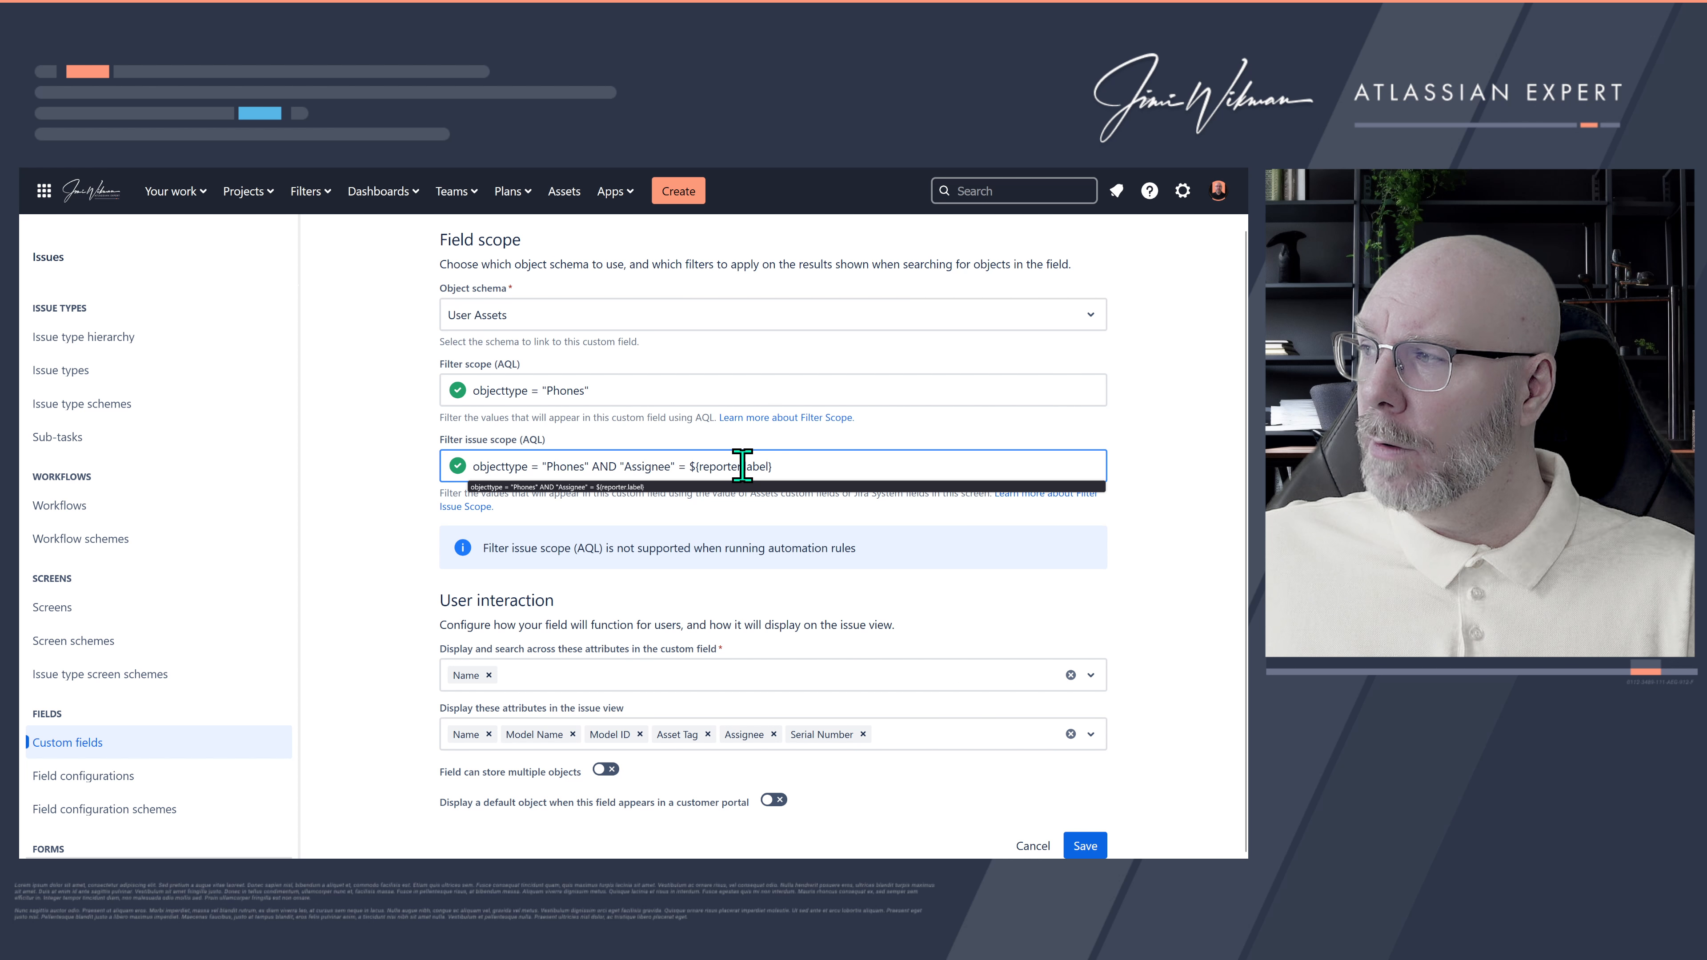
{"action": "left_click_drag", "start_coordinate": [742, 466], "coordinate": [698, 467]}
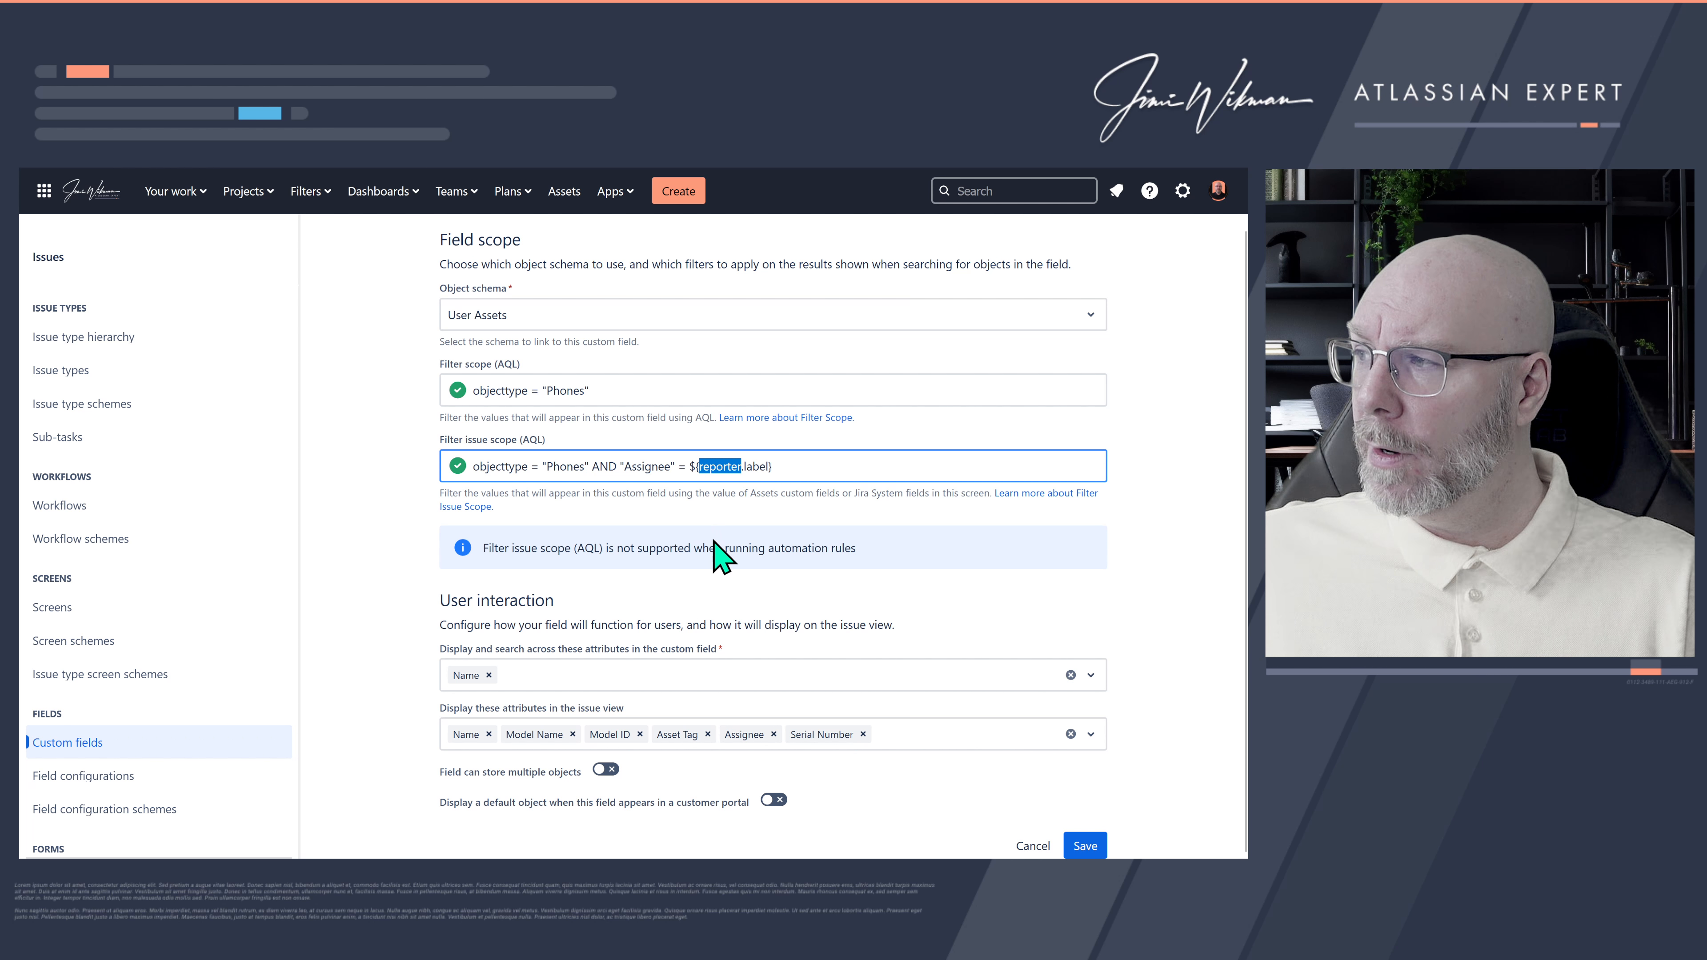
{"action": "type", "text": "assigne"}
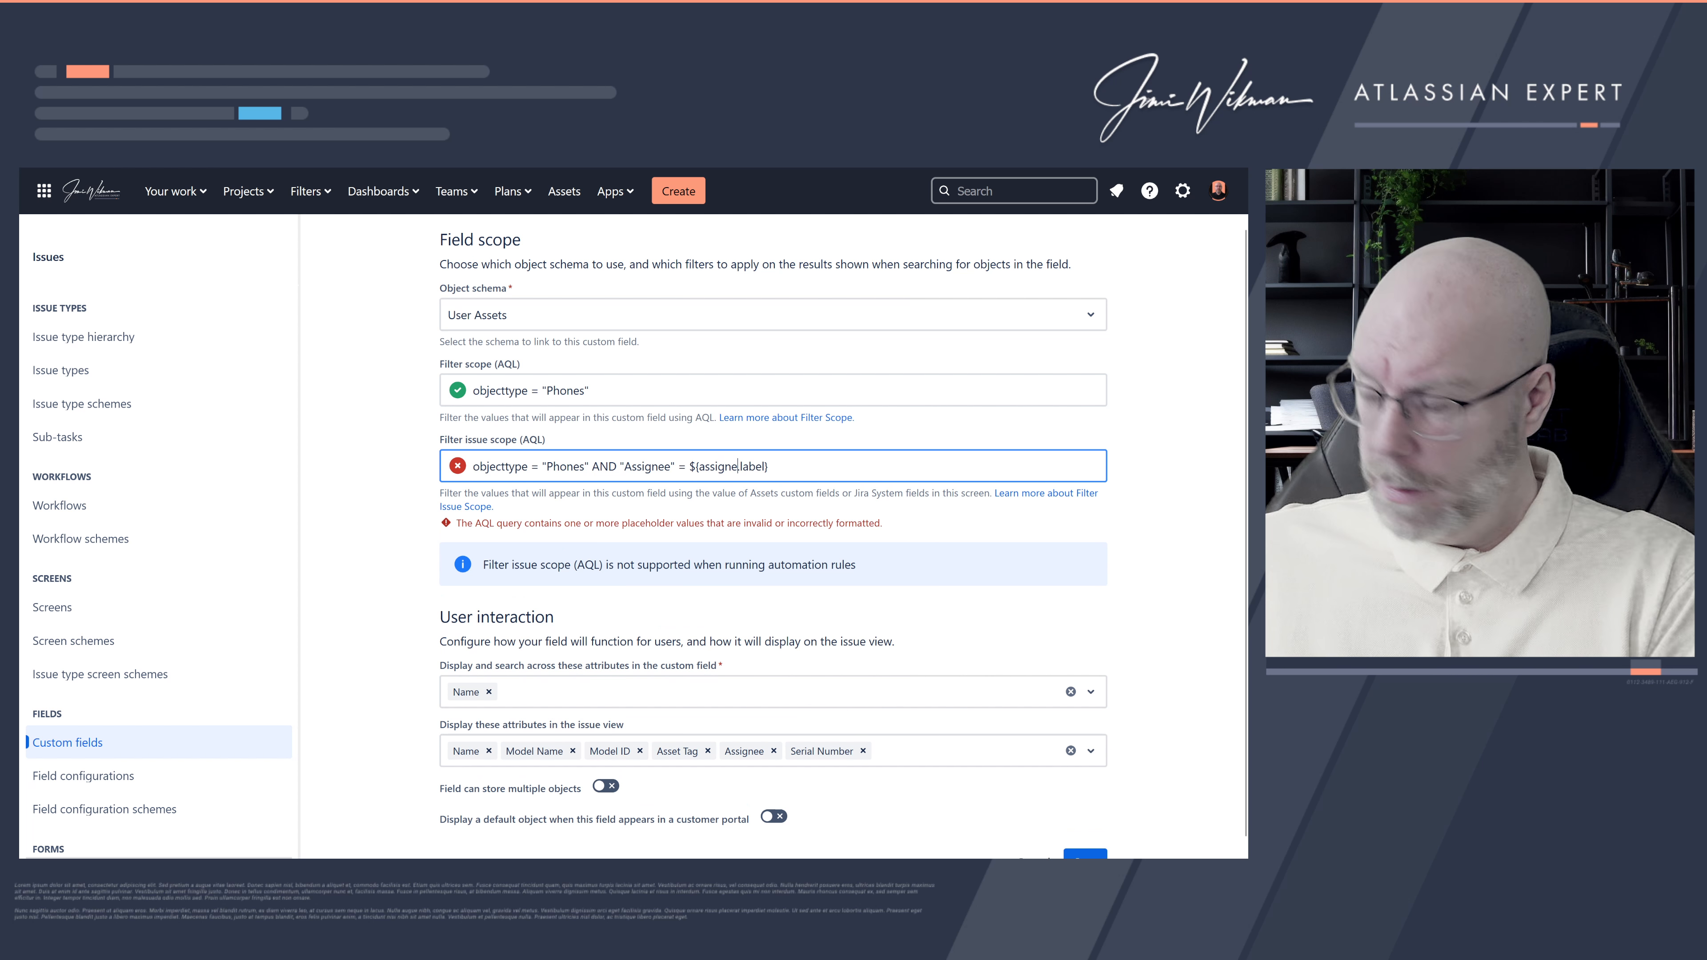
{"action": "type", "text": "e"}
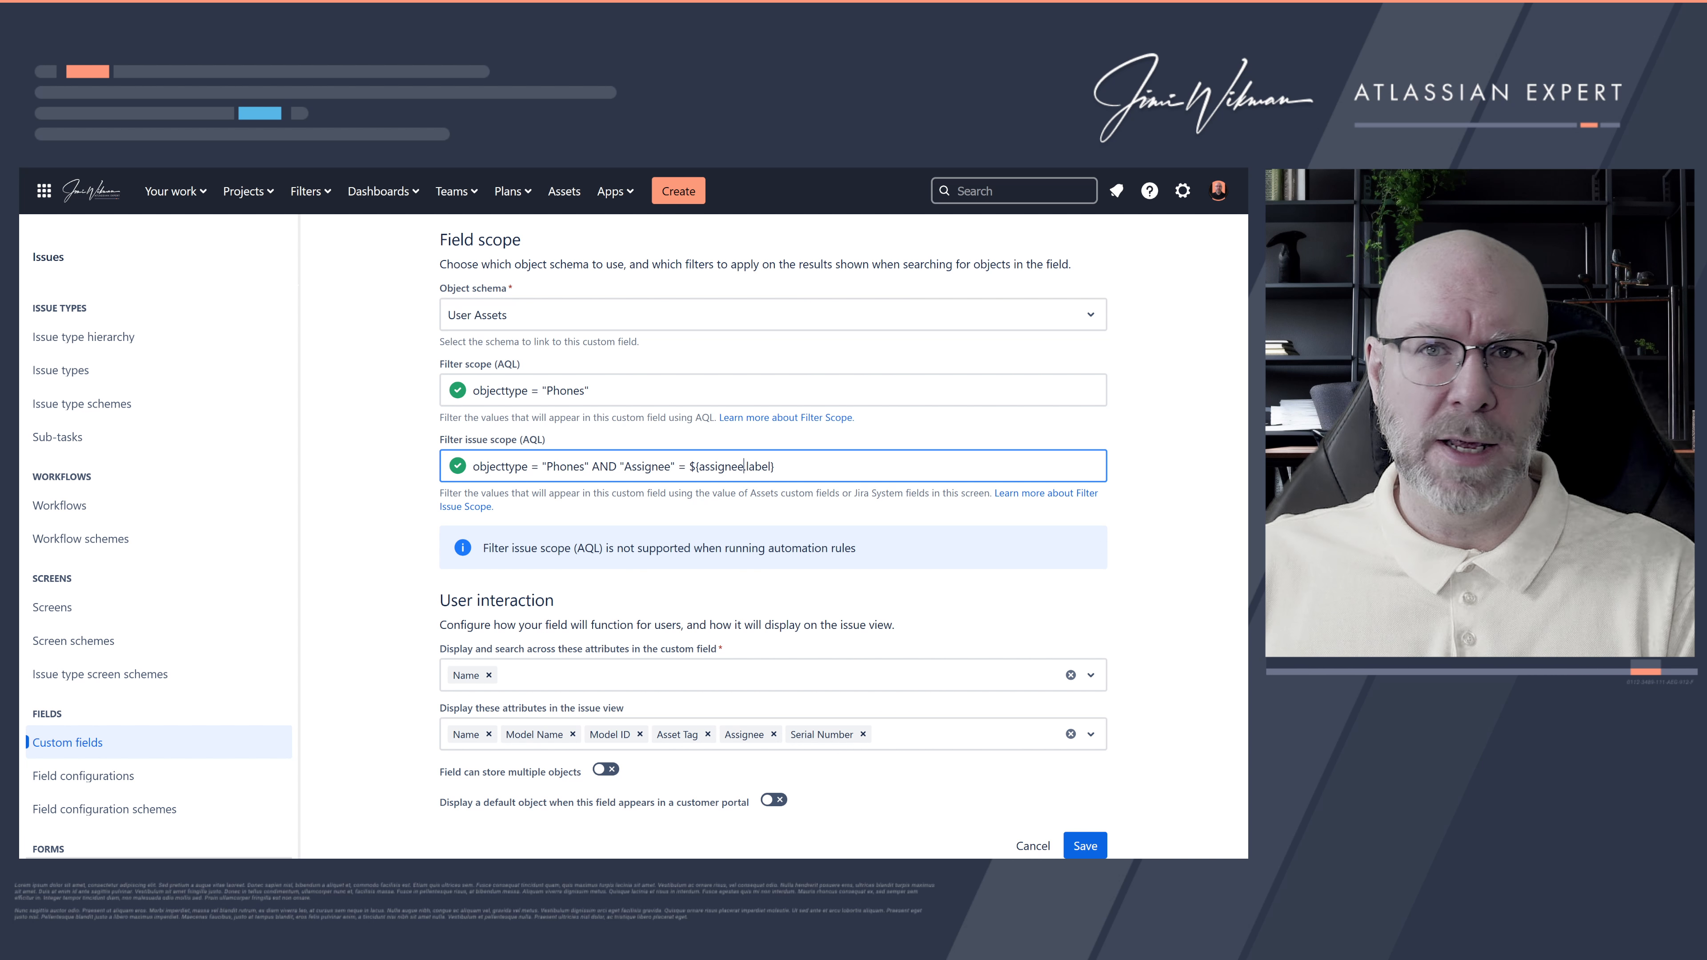
Step: Restore the issue filter scope to objecttype = "Phones" AND "Assignee" = ${reporter.label}
{"action": "key", "text": "BackSpace"}
{"action": "key", "text": "BackSpace"}
{"action": "key", "text": "BackSpace"}
{"action": "key", "text": "BackSpace"}
{"action": "key", "text": "BackSpace"}
{"action": "key", "text": "BackSpace"}
{"action": "key", "text": "BackSpace"}
{"action": "key", "text": "BackSpace"}
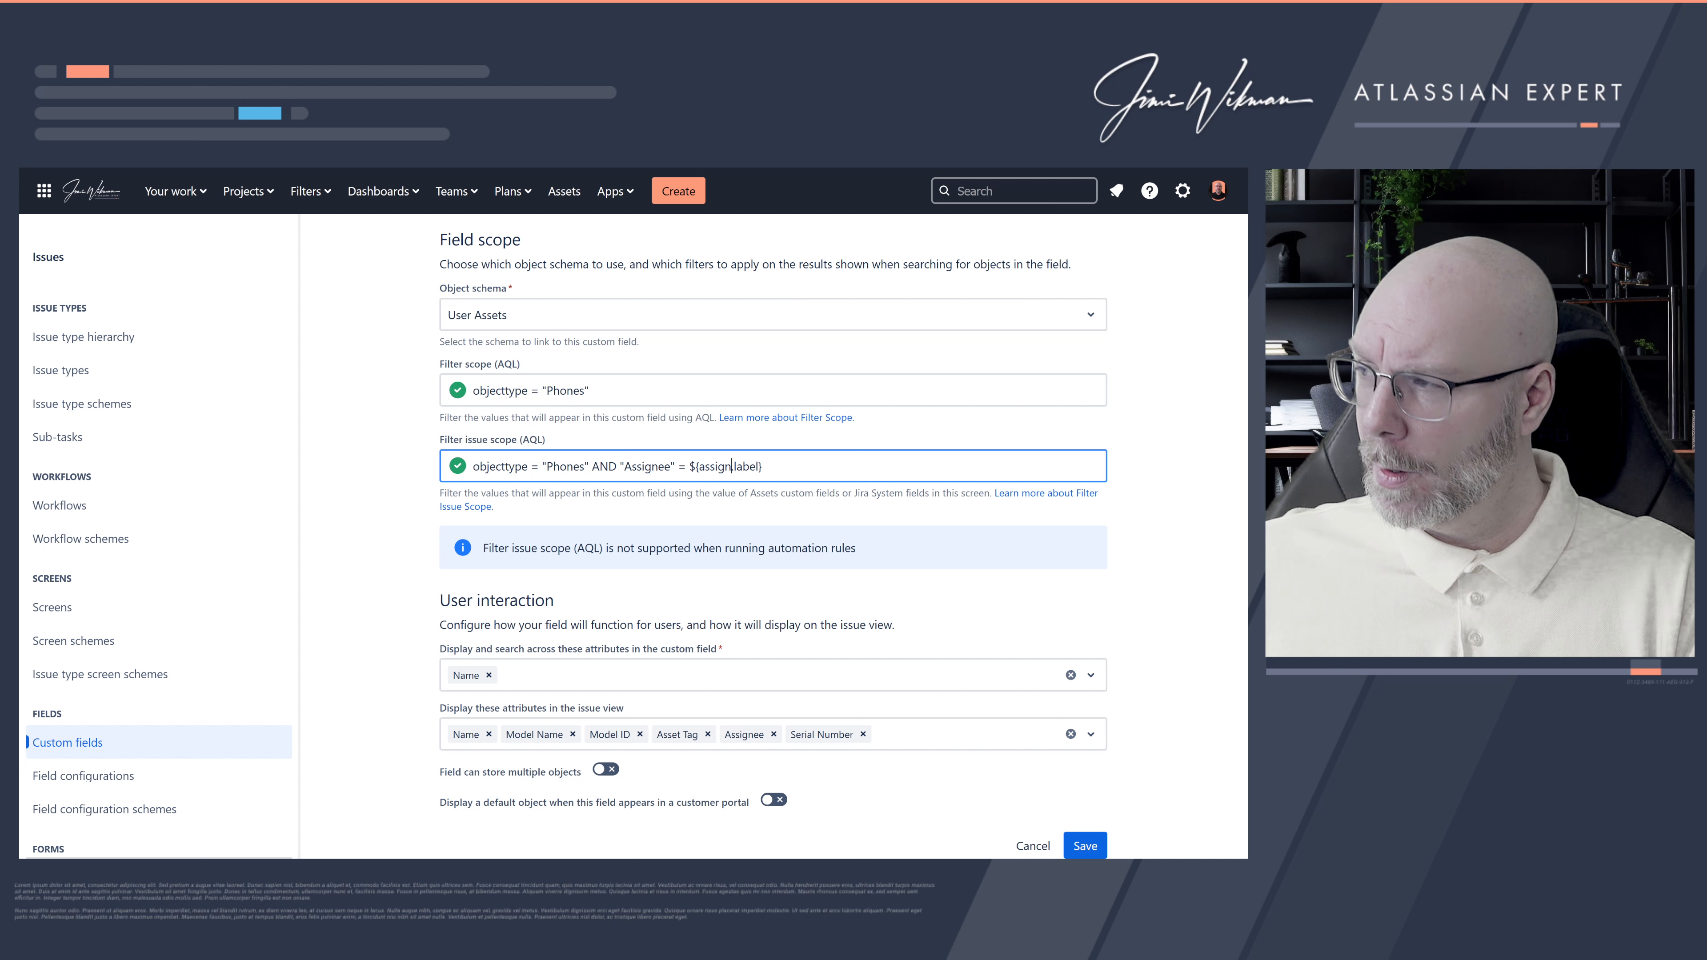
{"action": "type", "text": "report"}
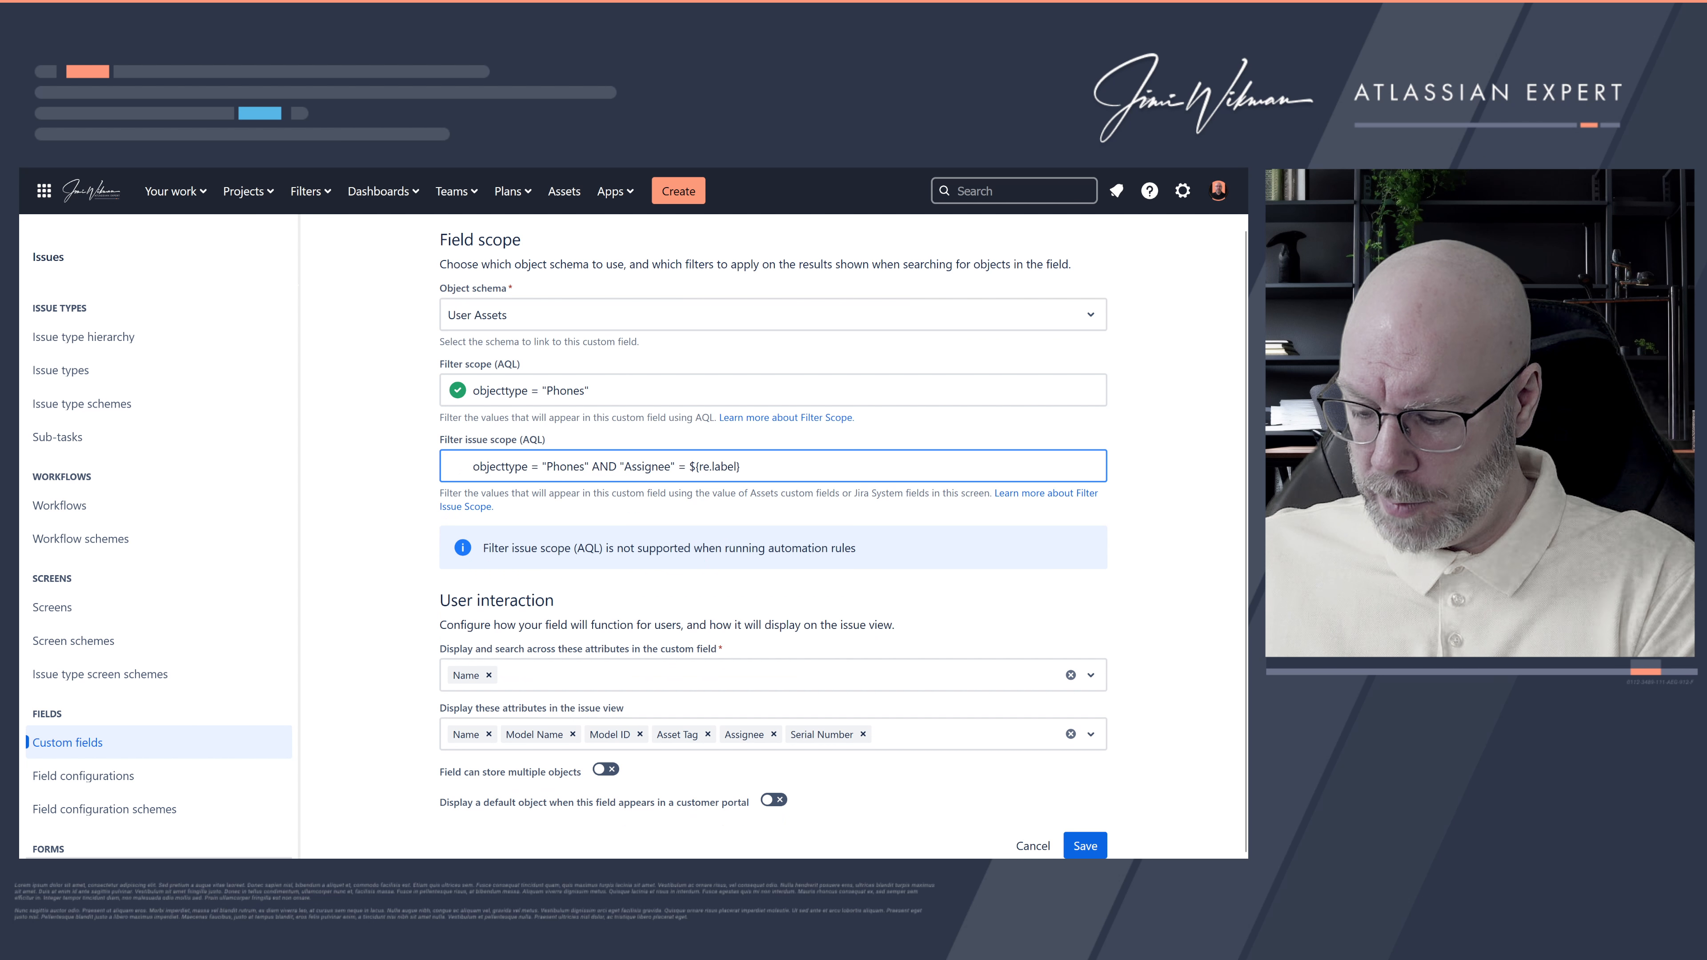
{"action": "type", "text": "er."}
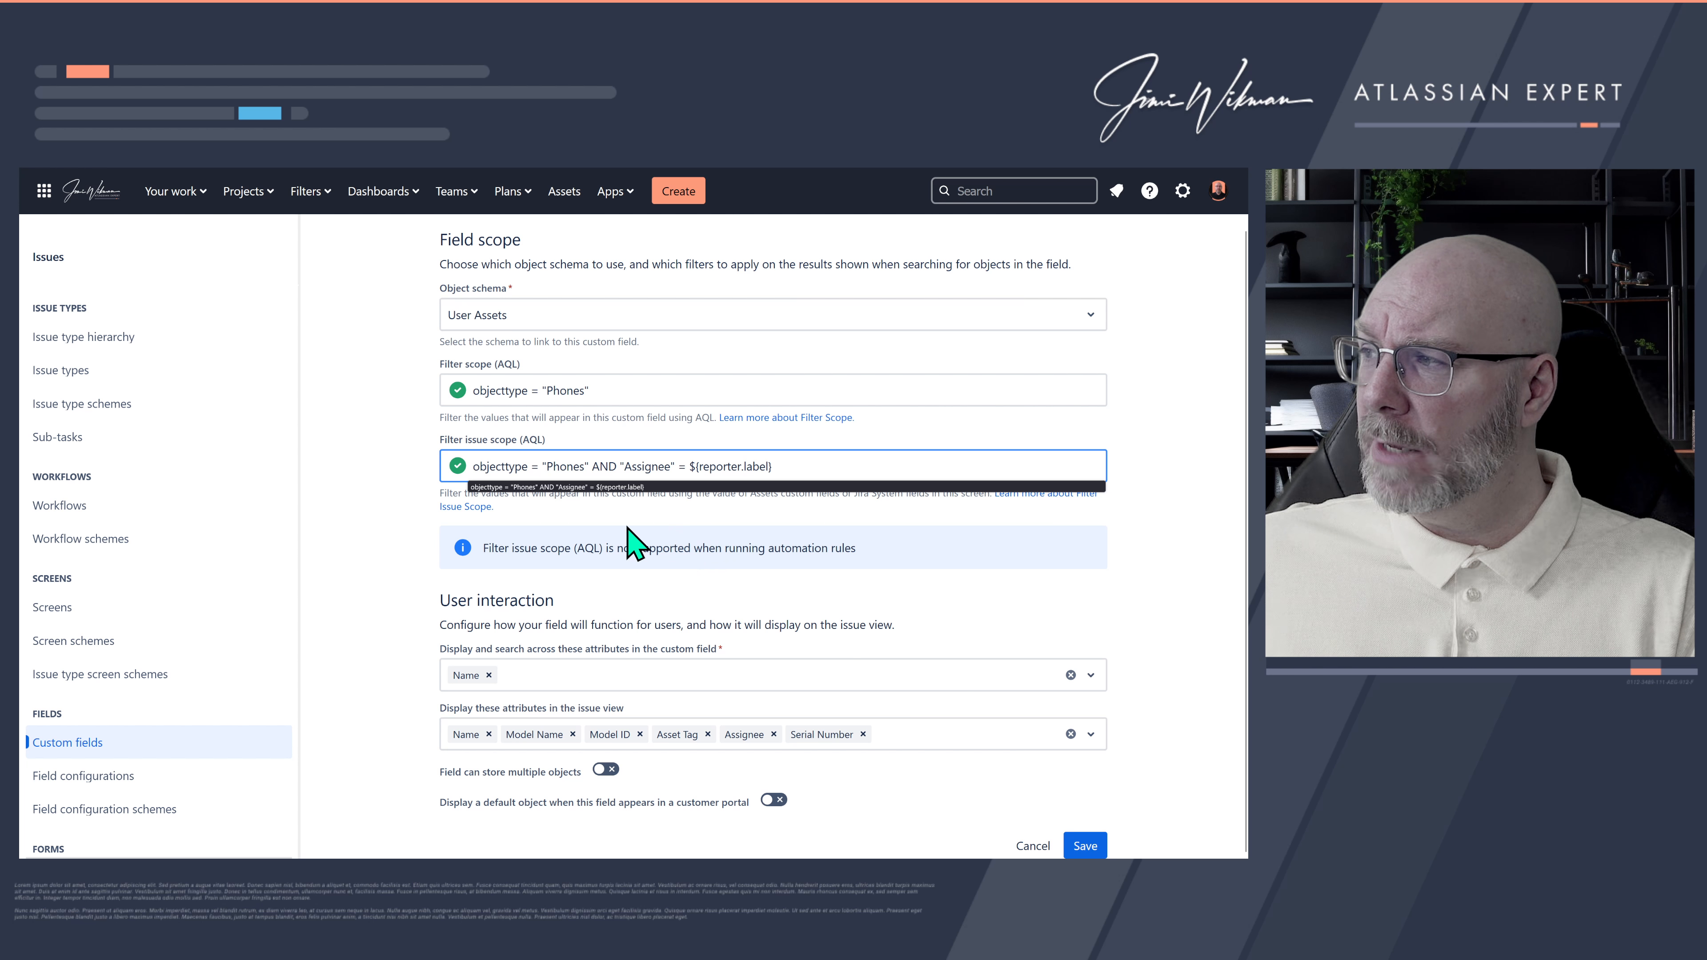
{"action": "left_click", "coordinate": [380, 488]}
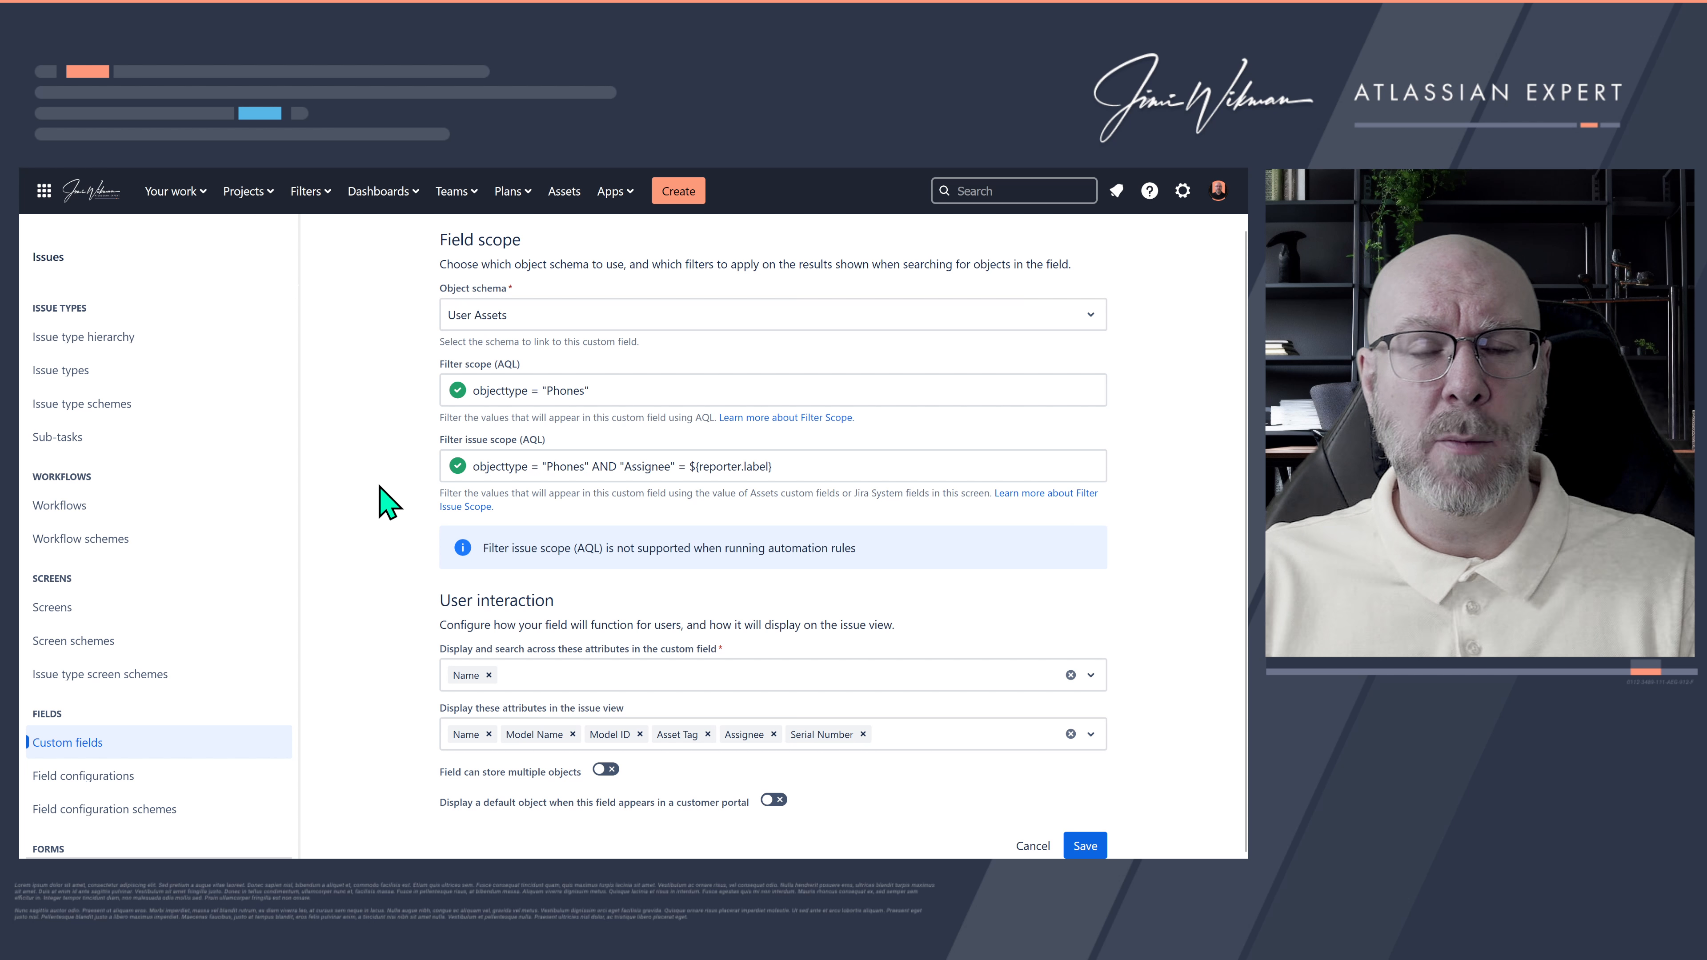